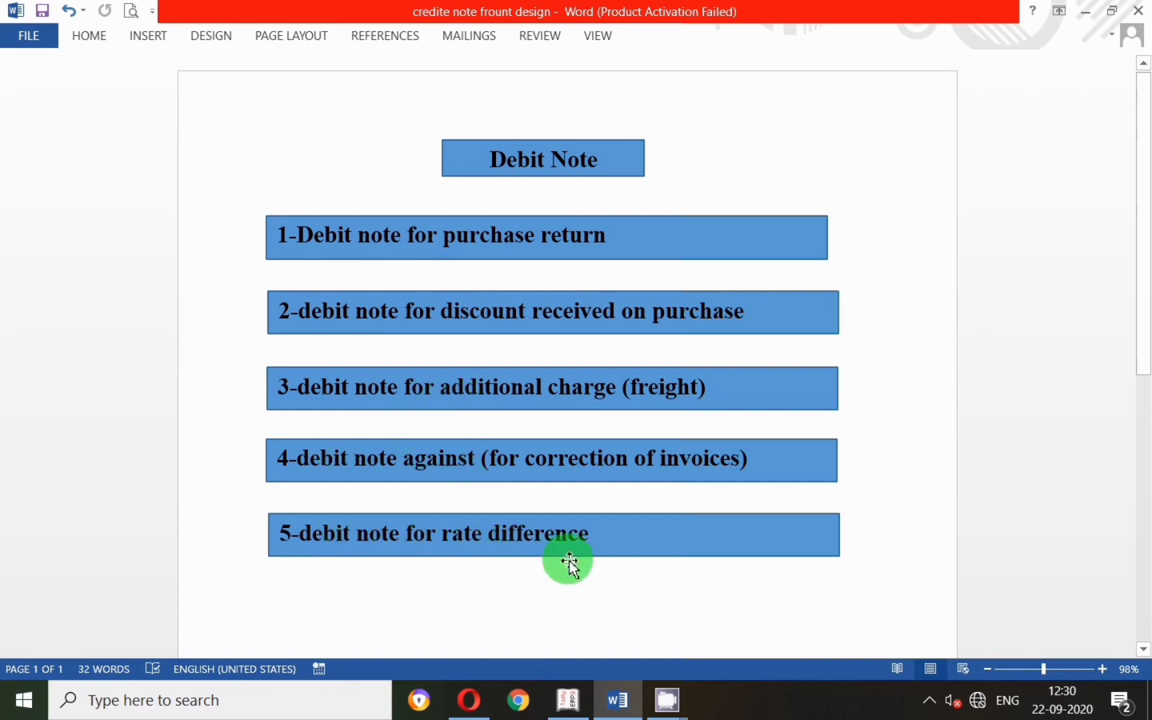
Switch to Tally.ERP 9 and check the debit and credit note options in the company's Accounting Features
click(574, 707)
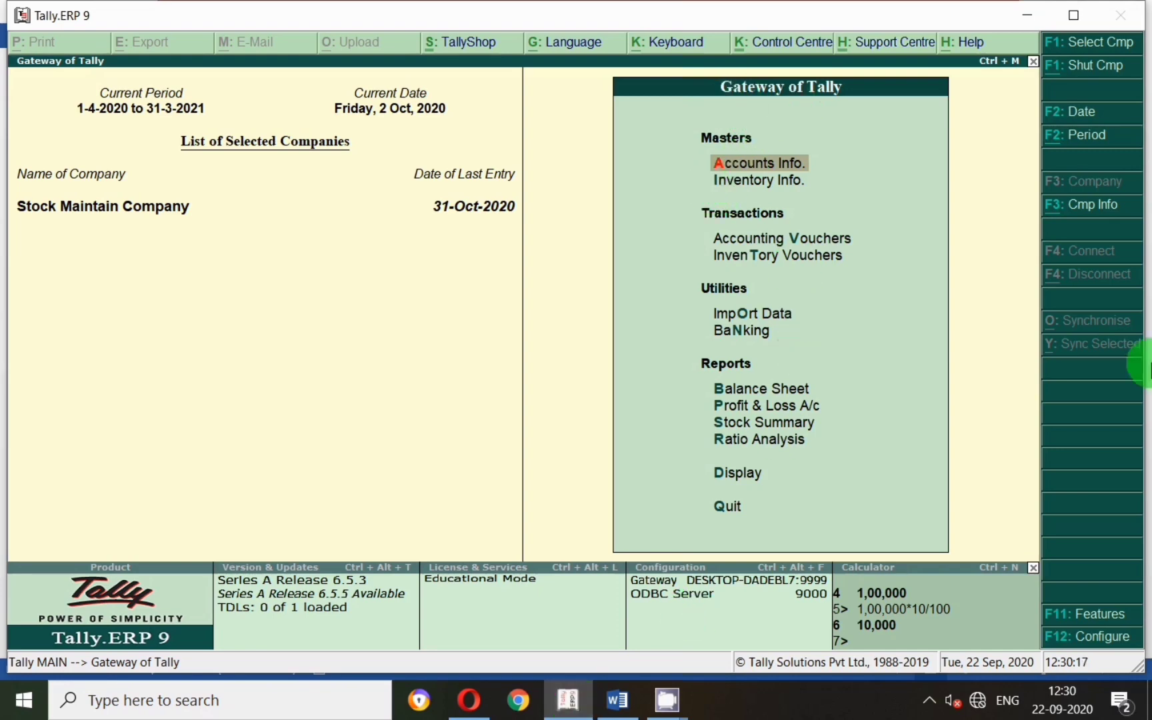
click(1067, 616)
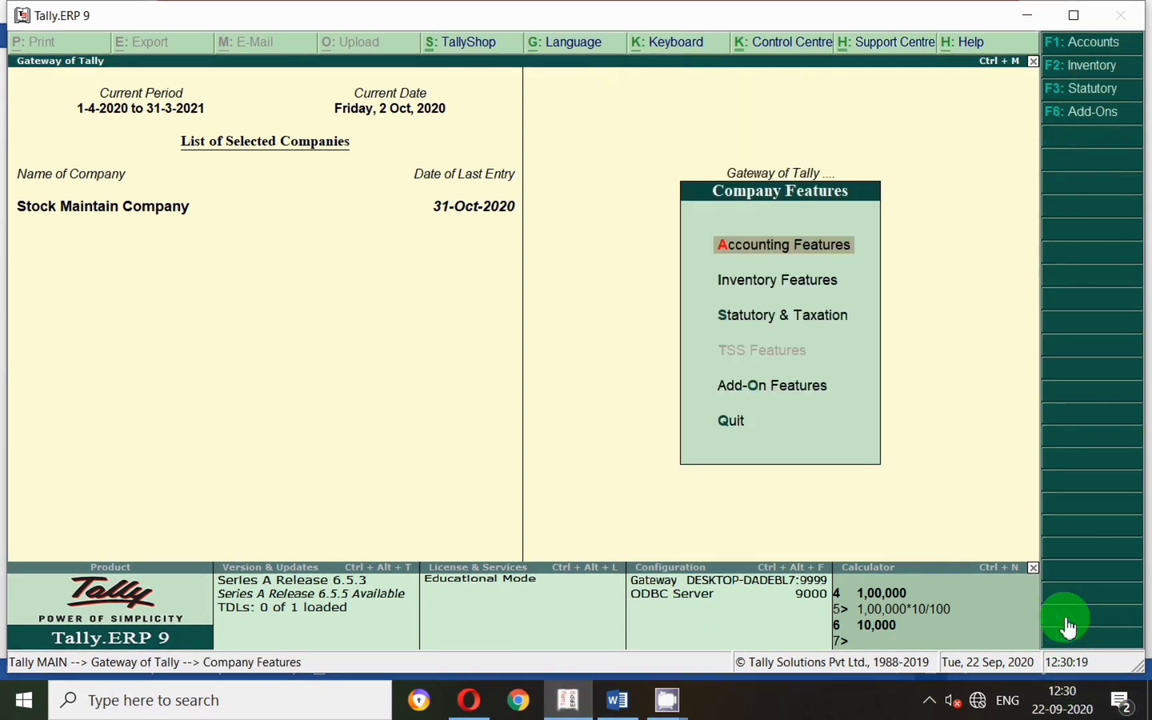
click(773, 248)
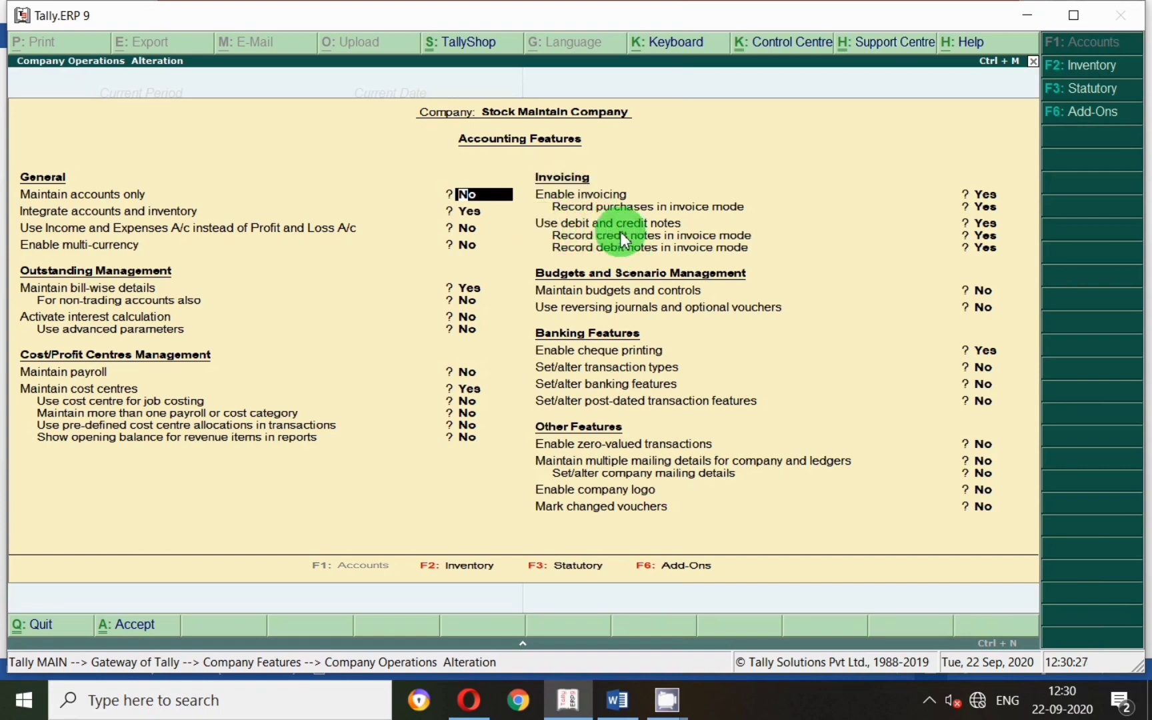
click(669, 227)
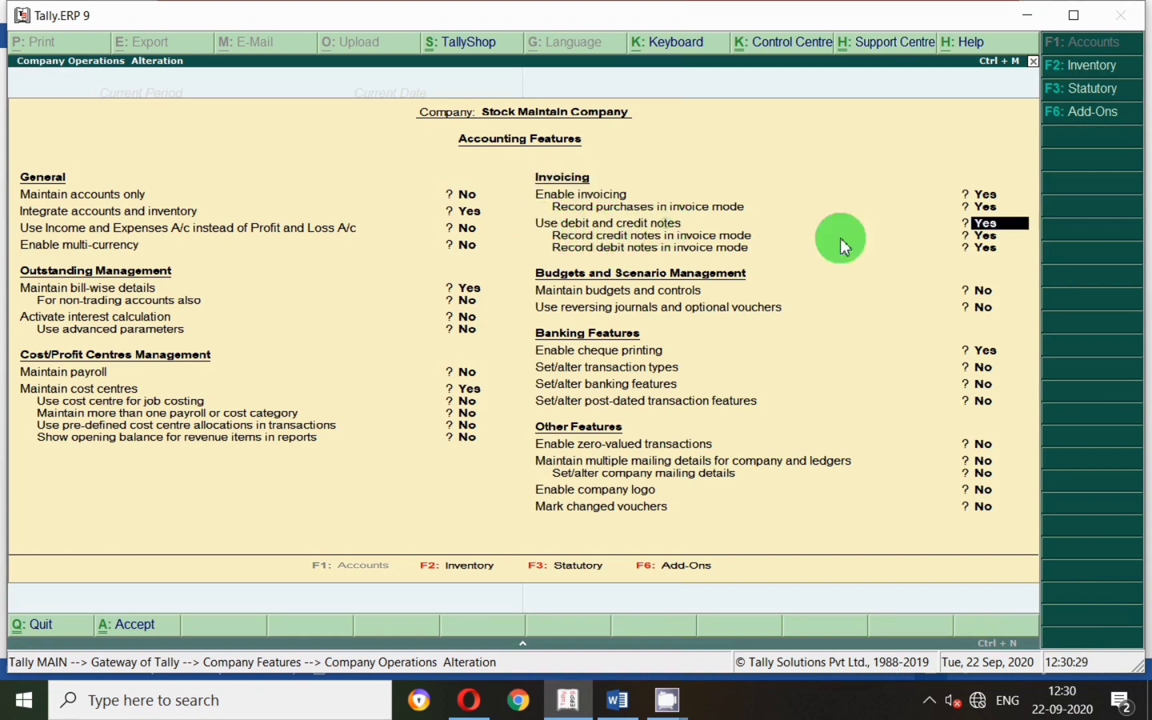
click(1025, 233)
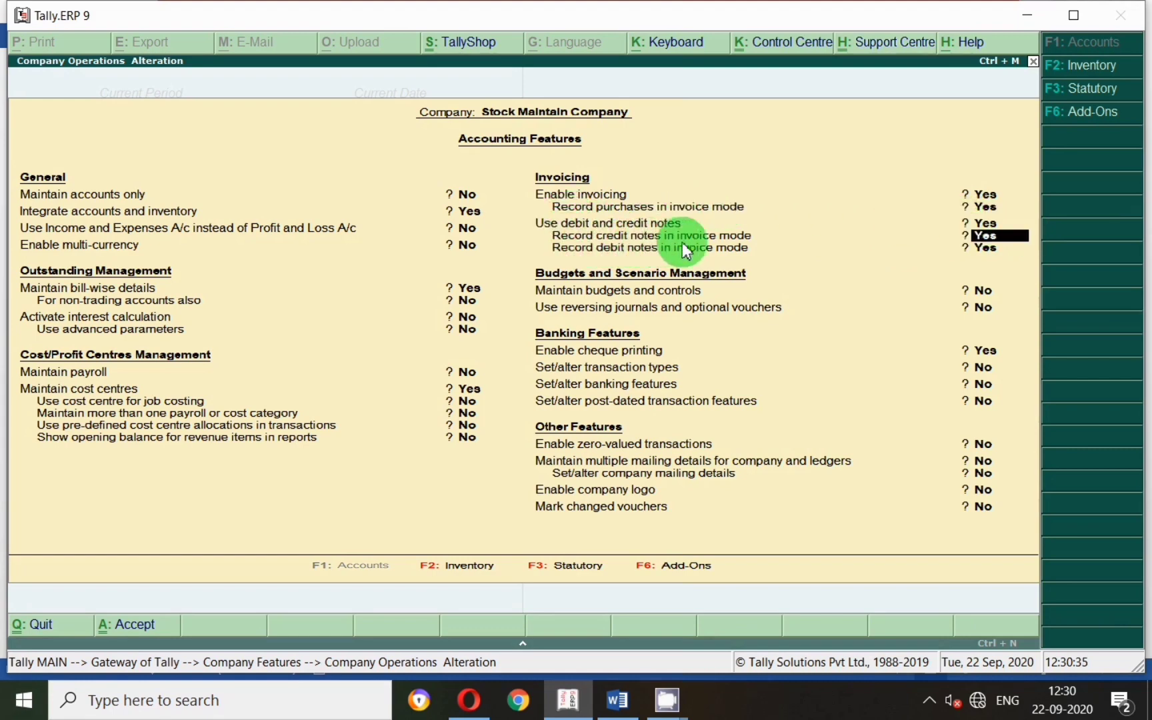
click(1014, 247)
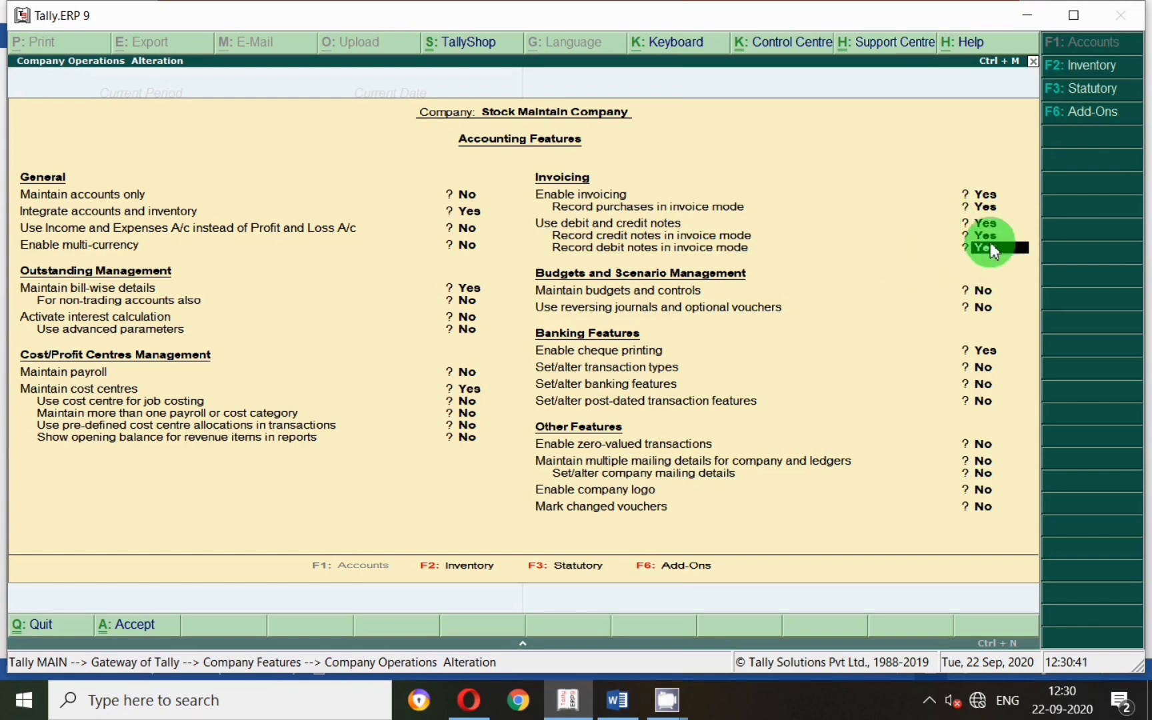
Accept the remaining Accounting Features as they are and return to the Gateway of Tally
key(Return)
key(Return)
key(Return)
key(Return)
key(Return)
key(Return)
key(Return)
key(Return)
key(Return)
key(Return)
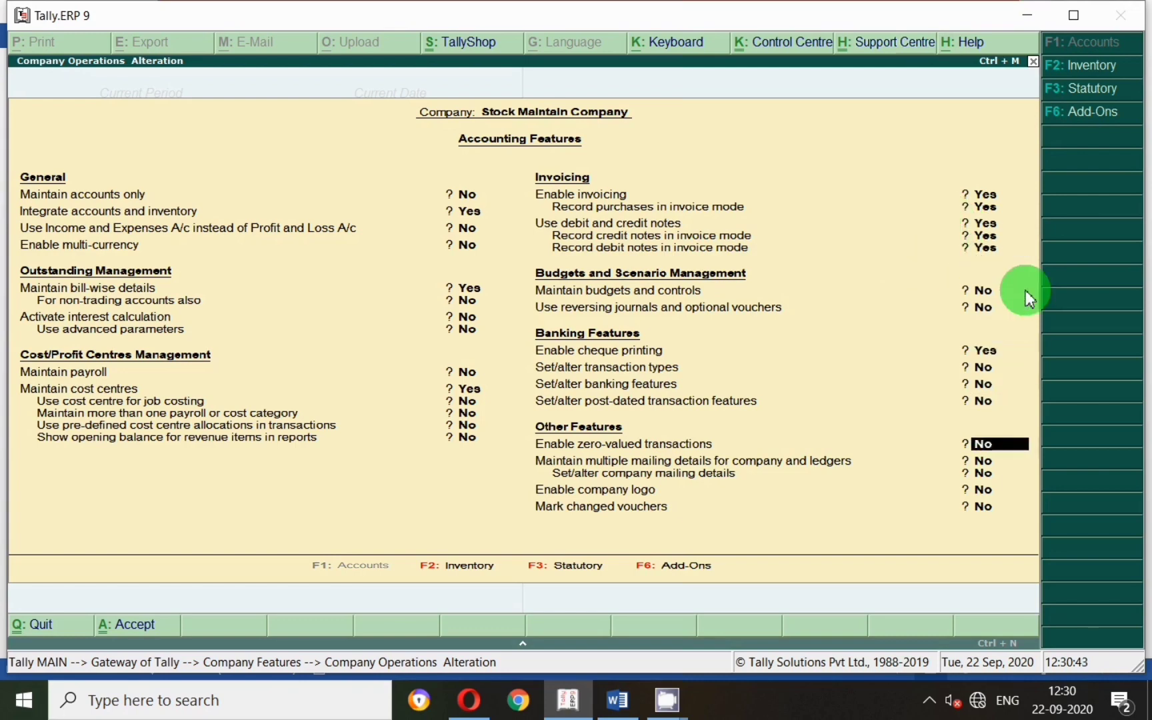
key(Return)
key(Return)
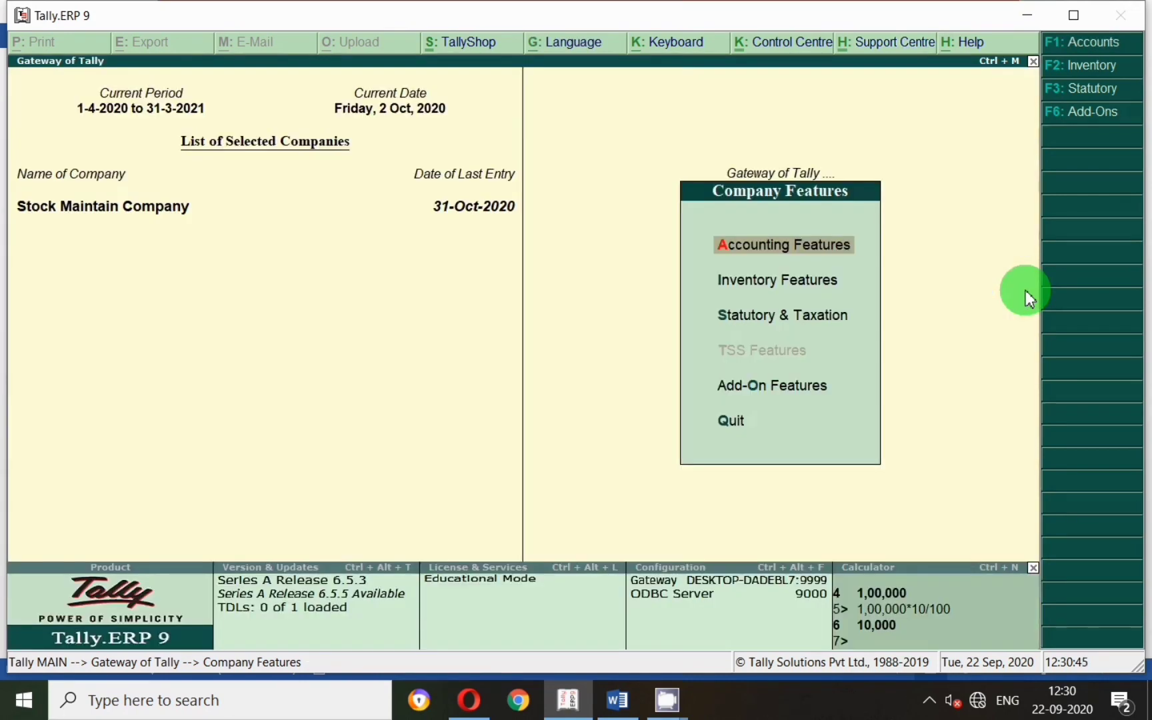
key(Escape)
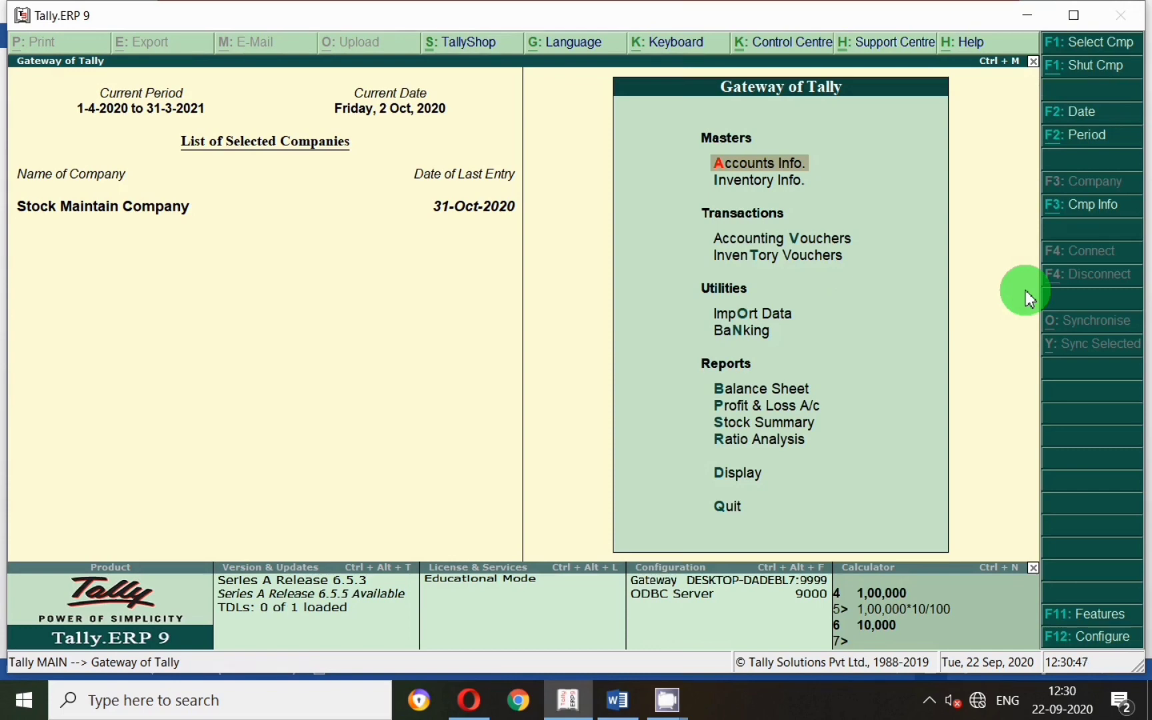
Start a purchase voucher dated 1-Sep-2020, leaving the supplier invoice number blank
key(v)
key(ctrl+F9)
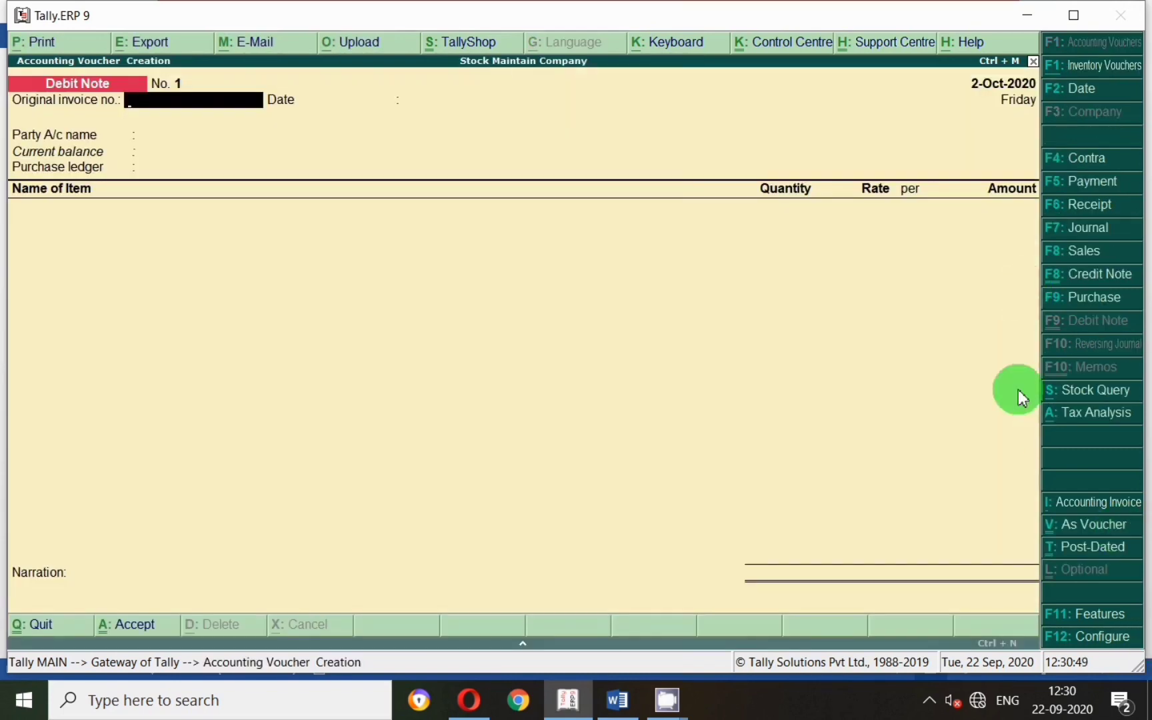
click(1087, 303)
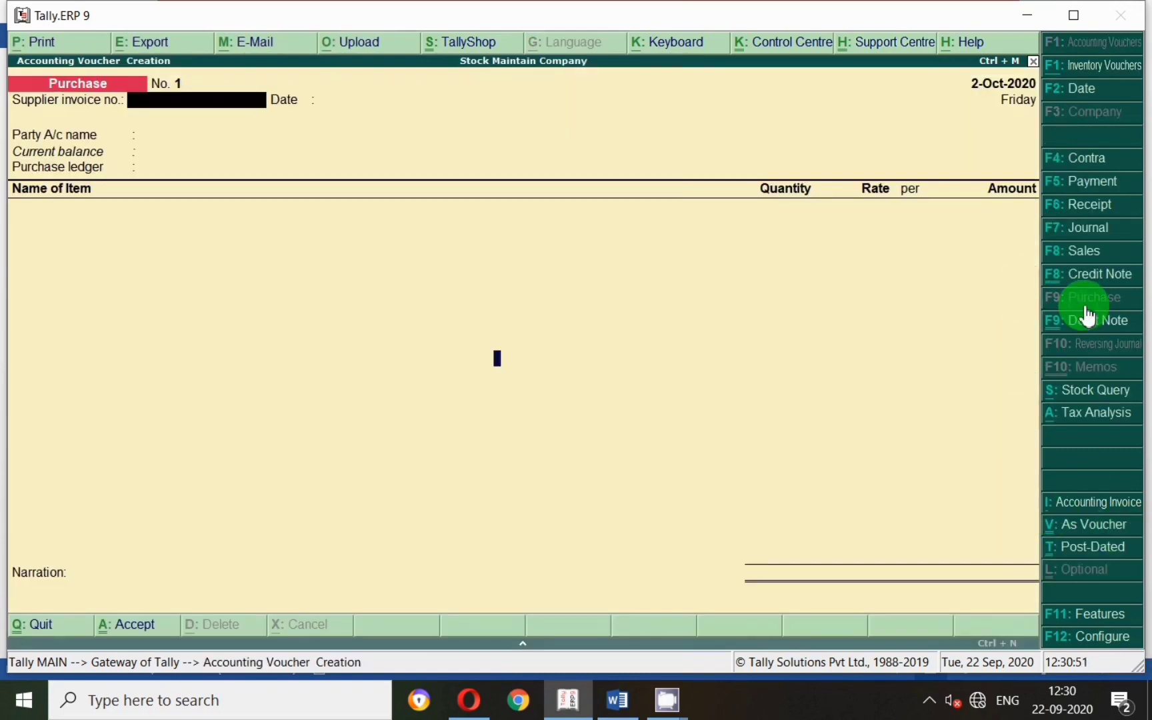
key(F2)
drag(1144, 501, 1141, 502)
text(1.9)
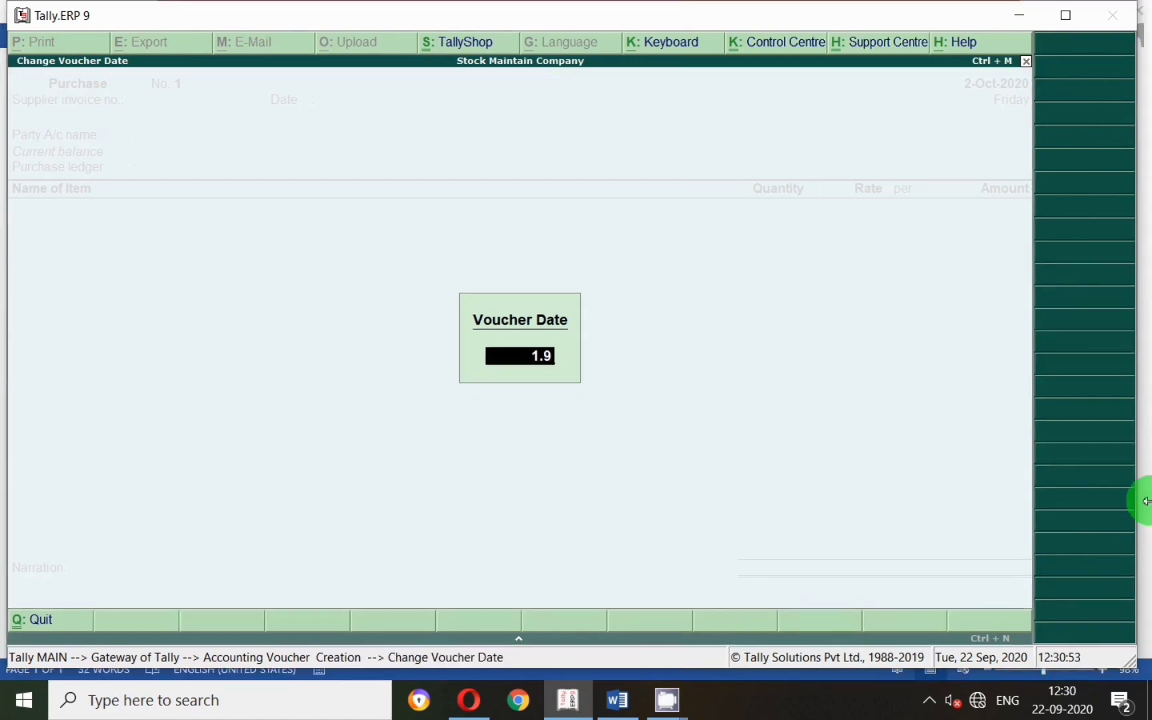
key(Return)
key(Return)
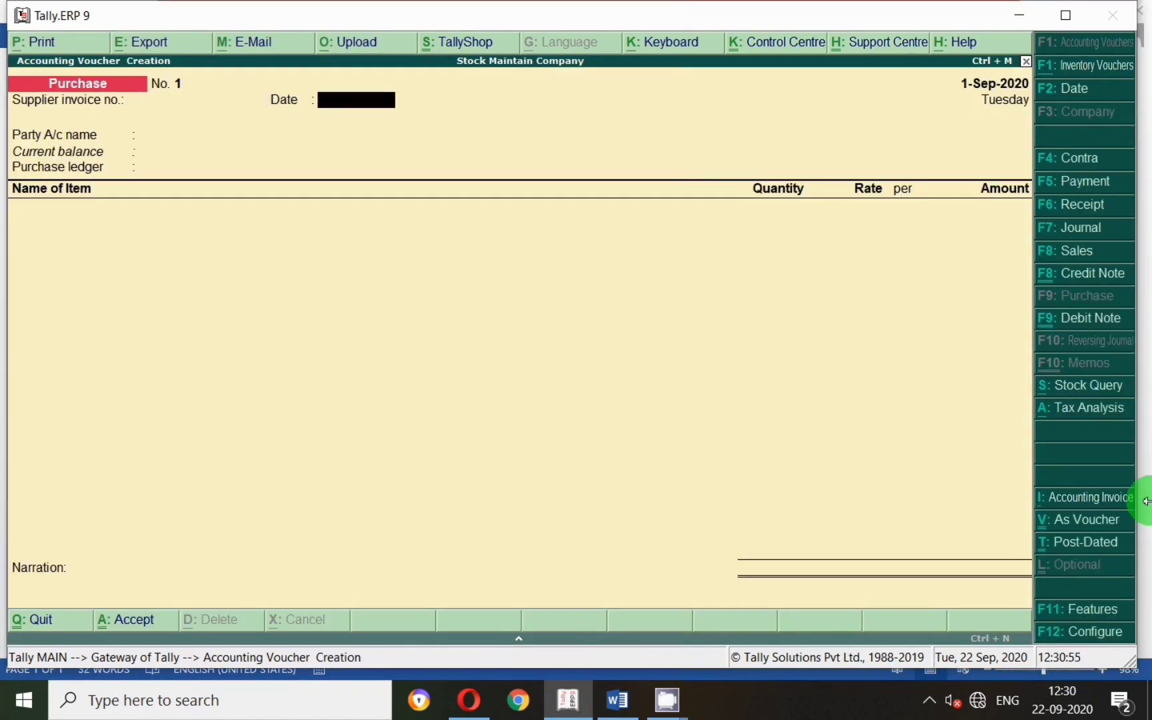
Set the purchase voucher's party account to Deepak Trading Company and accept its default supplier details
key(Return)
text(Deep)
key(Return)
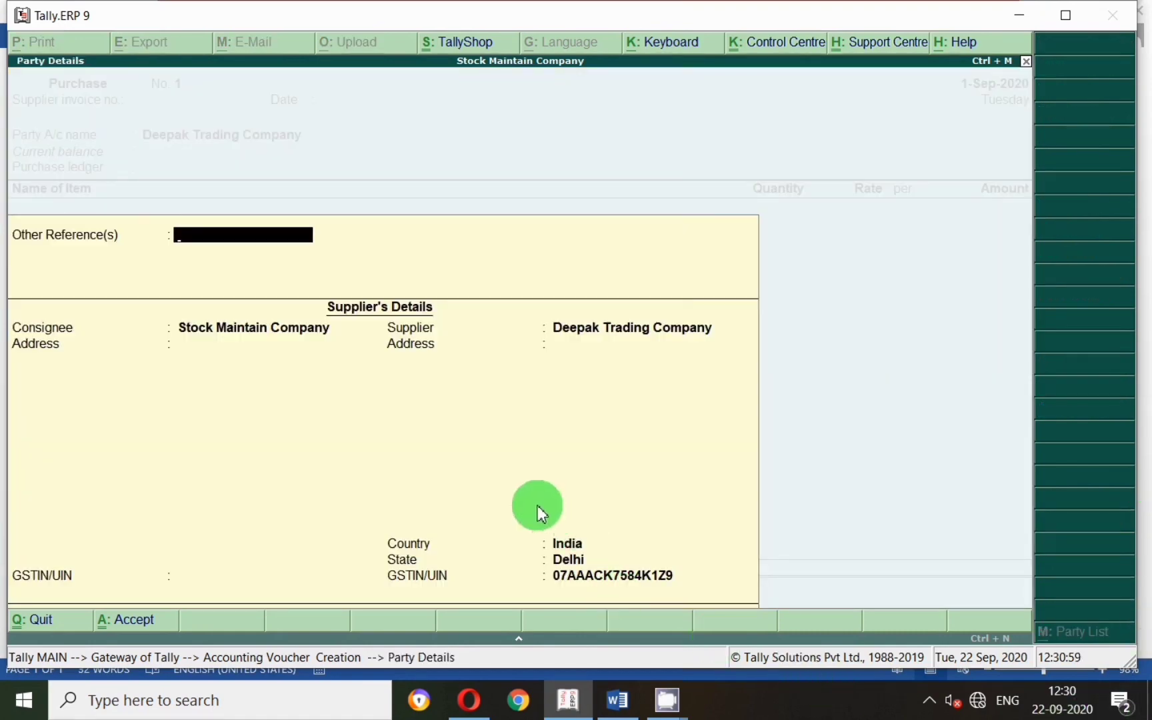
key(Return)
key(Return)
key(Return)
key(Return)
key(Return)
key(Return)
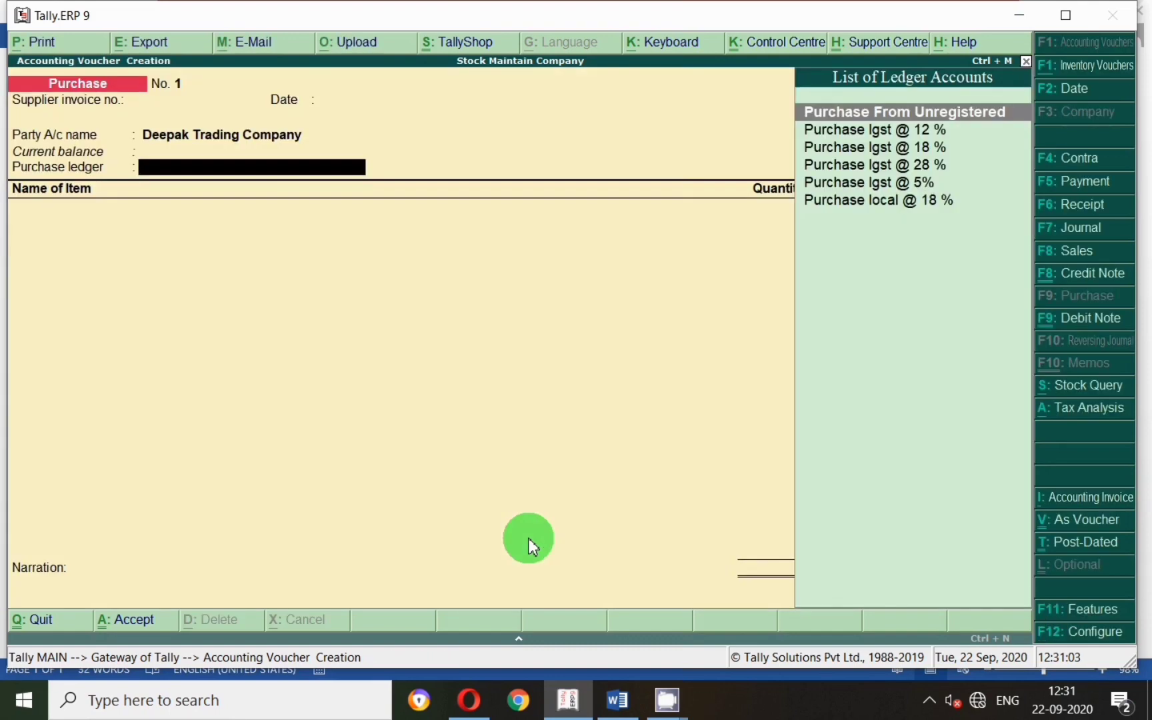
Choose Purchase local @ 18 % as the purchase ledger of the voucher
key(Down)
key(Down)
key(Down)
key(Down)
key(Down)
key(Return)
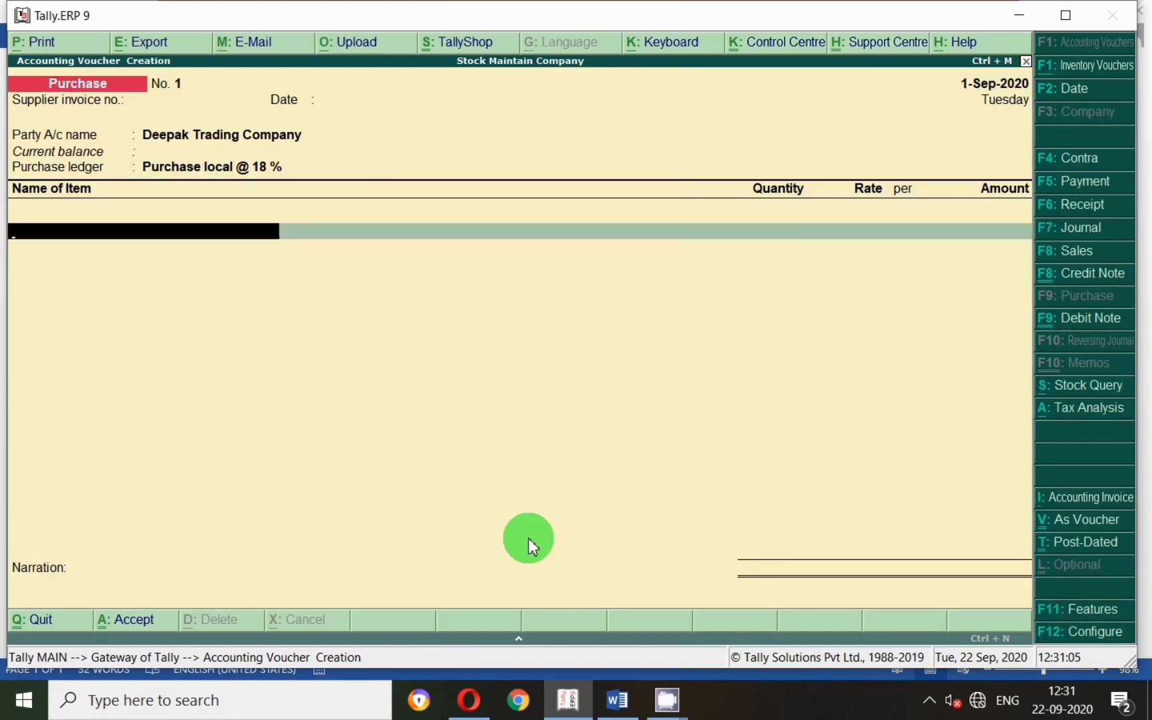
Add the stock item Fan from Main Location to the purchase, with quantity 10 nos and rate 1,000
text(f)
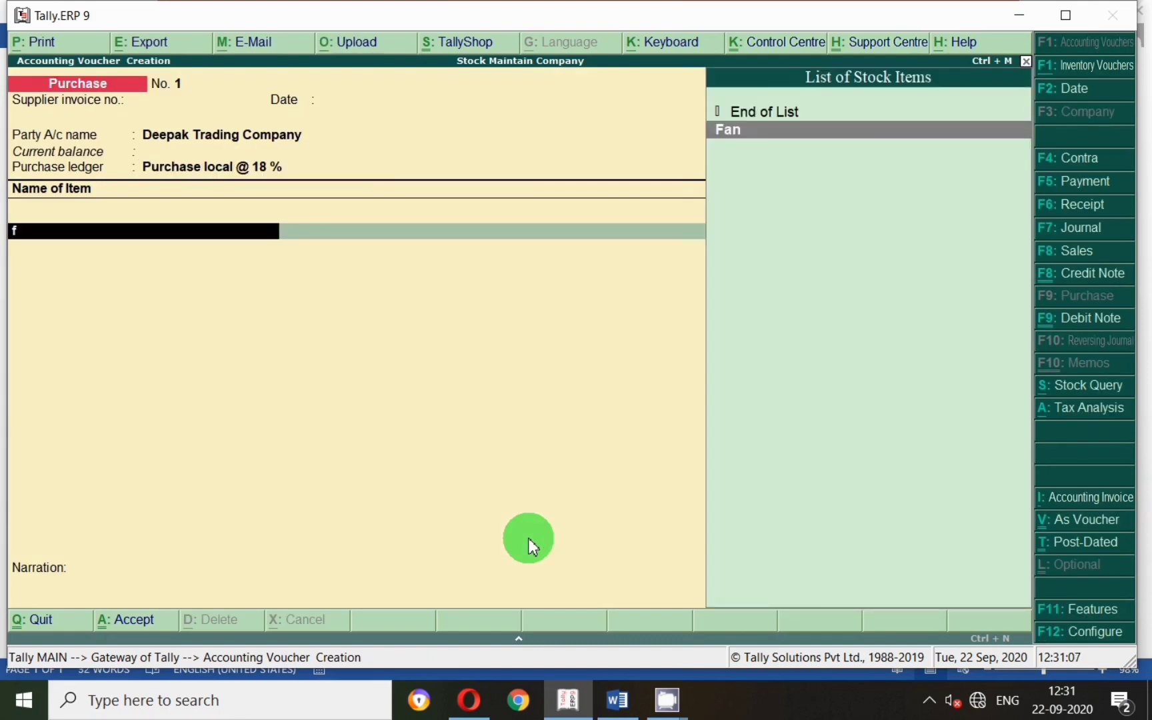
key(Return)
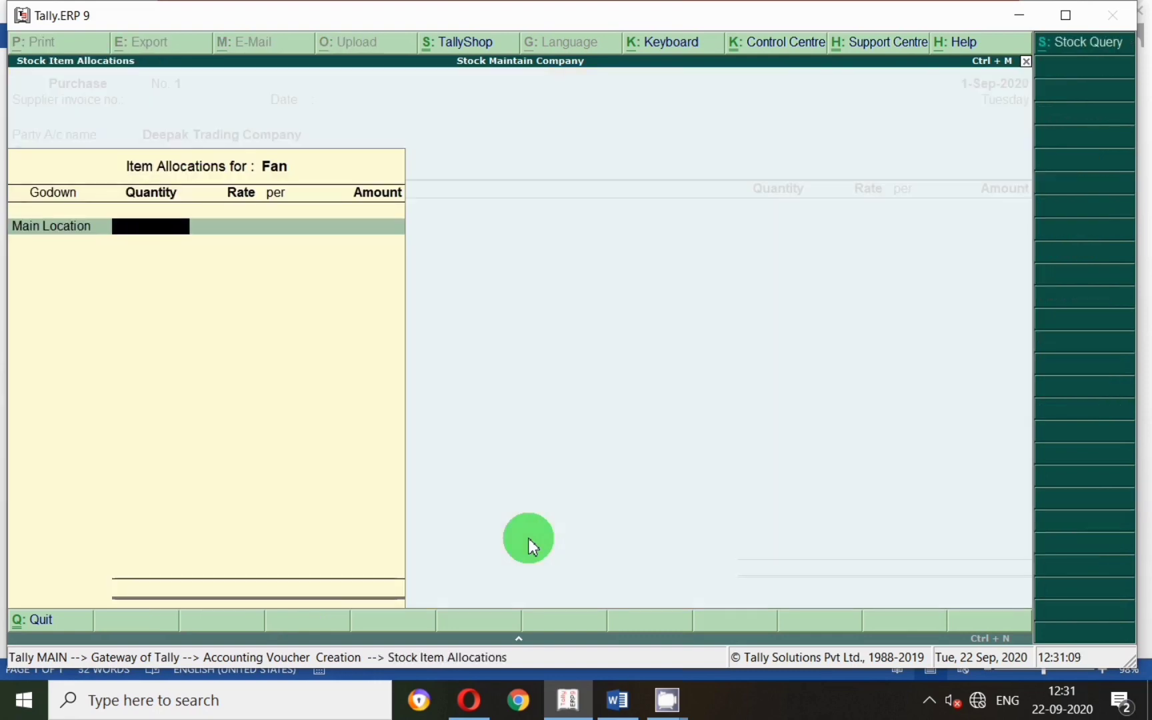
text(10)
key(Return)
text(1,000)
key(Return)
key(Return)
key(Return)
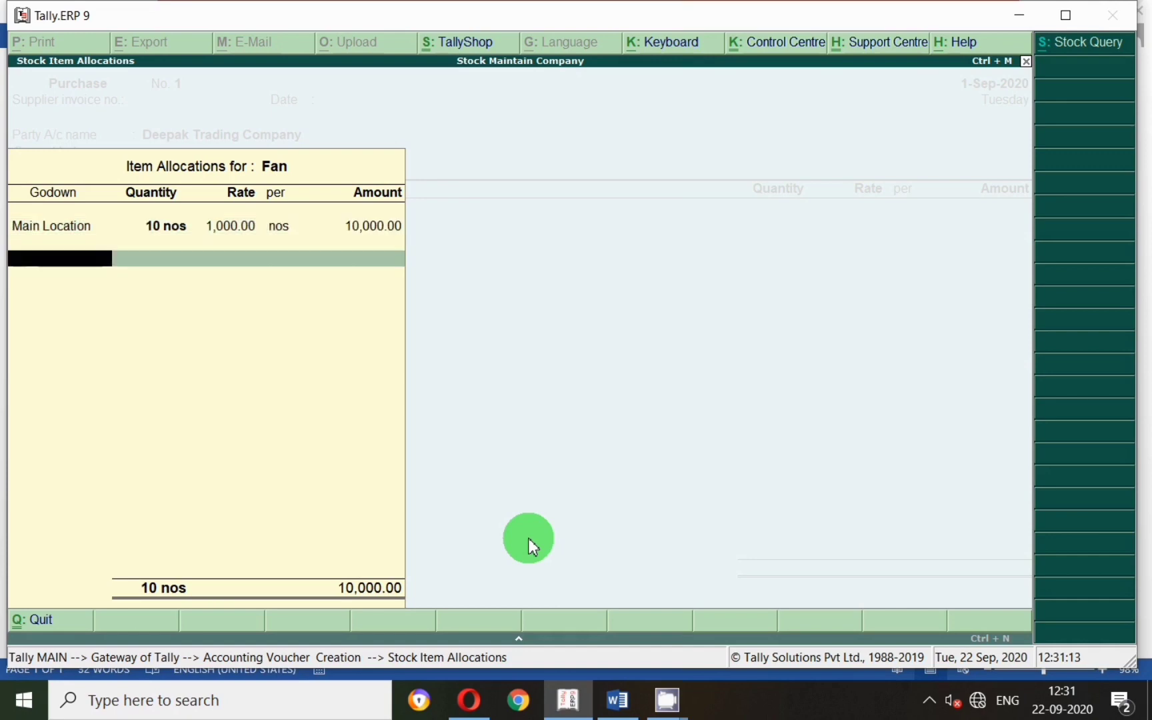
key(Return)
key(Return)
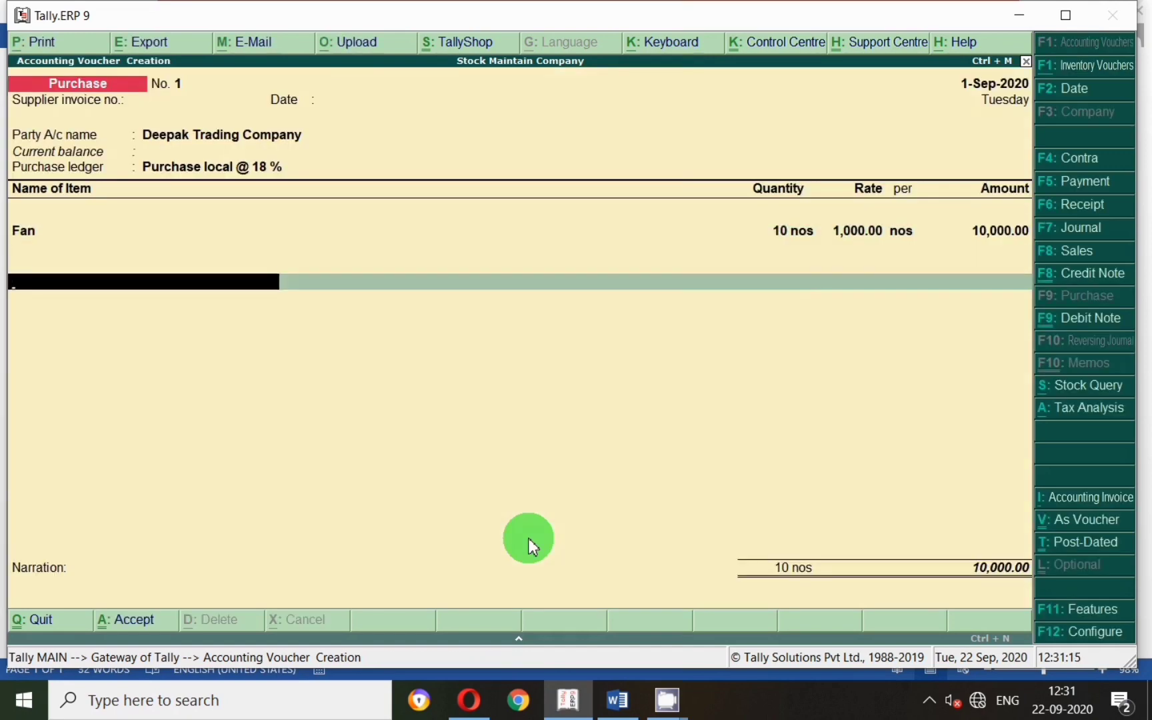
Add the tax ledgers Input Cgst @9 % and input sgst @9 % to the purchase voucher
text(Cgs)
key(Down)
key(Down)
key(Down)
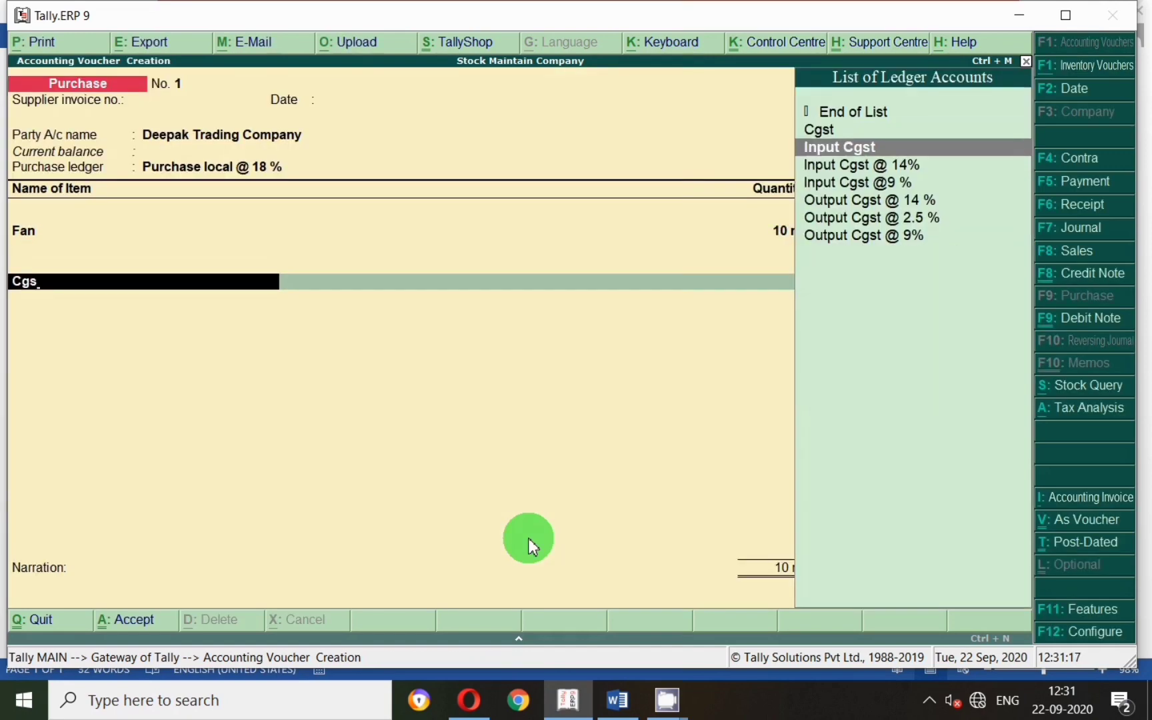
key(Return)
key(Return)
text(Sgs)
key(Up)
key(Up)
key(Up)
key(Up)
key(Return)
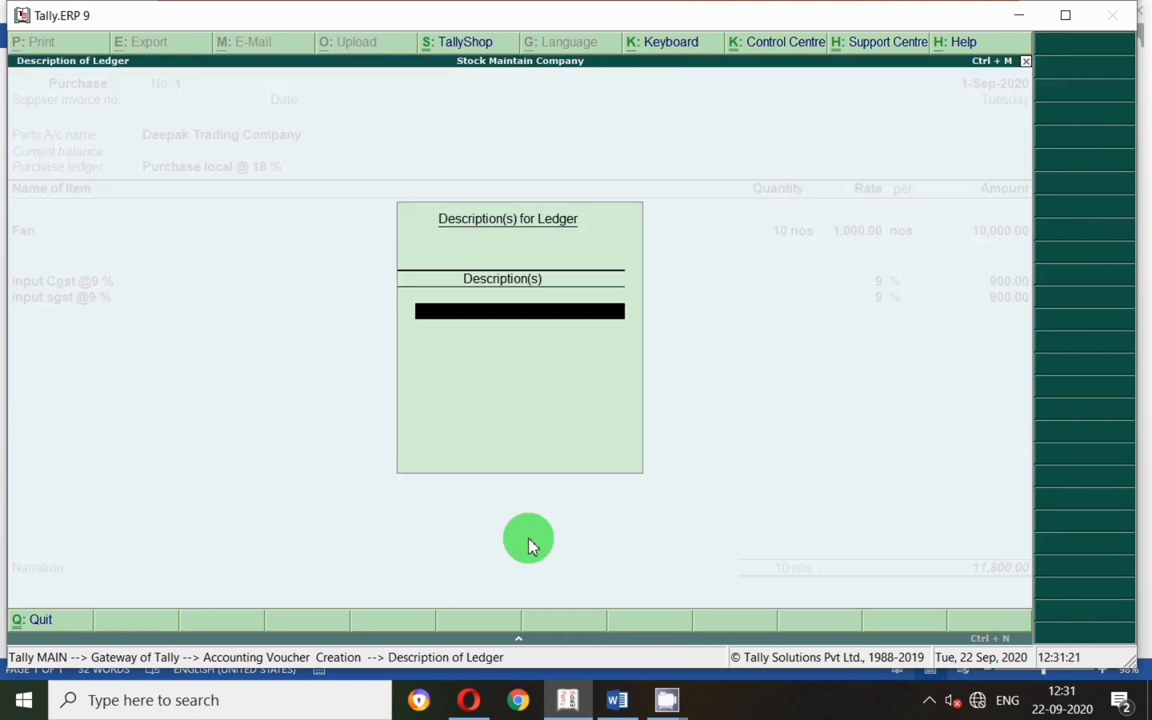
key(Return)
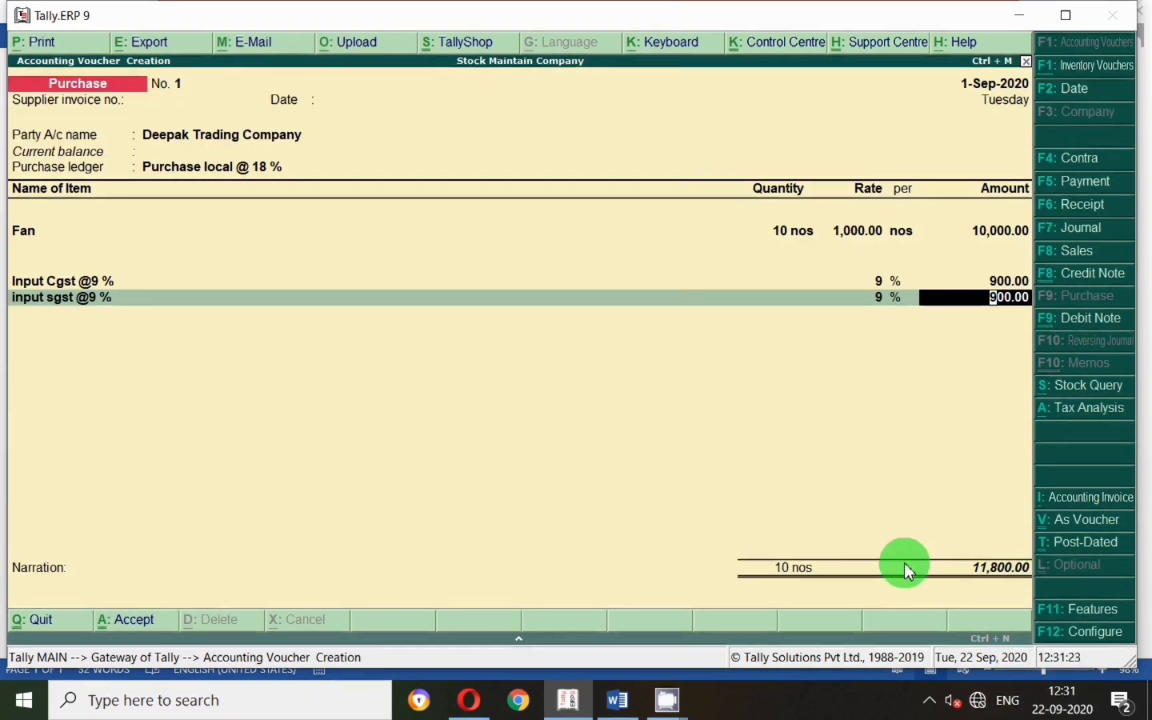
Finish the purchase voucher without a narration and save it
key(Return)
key(Return)
key(Return)
key(Return)
key(Return)
key(Return)
key(Return)
key(Return)
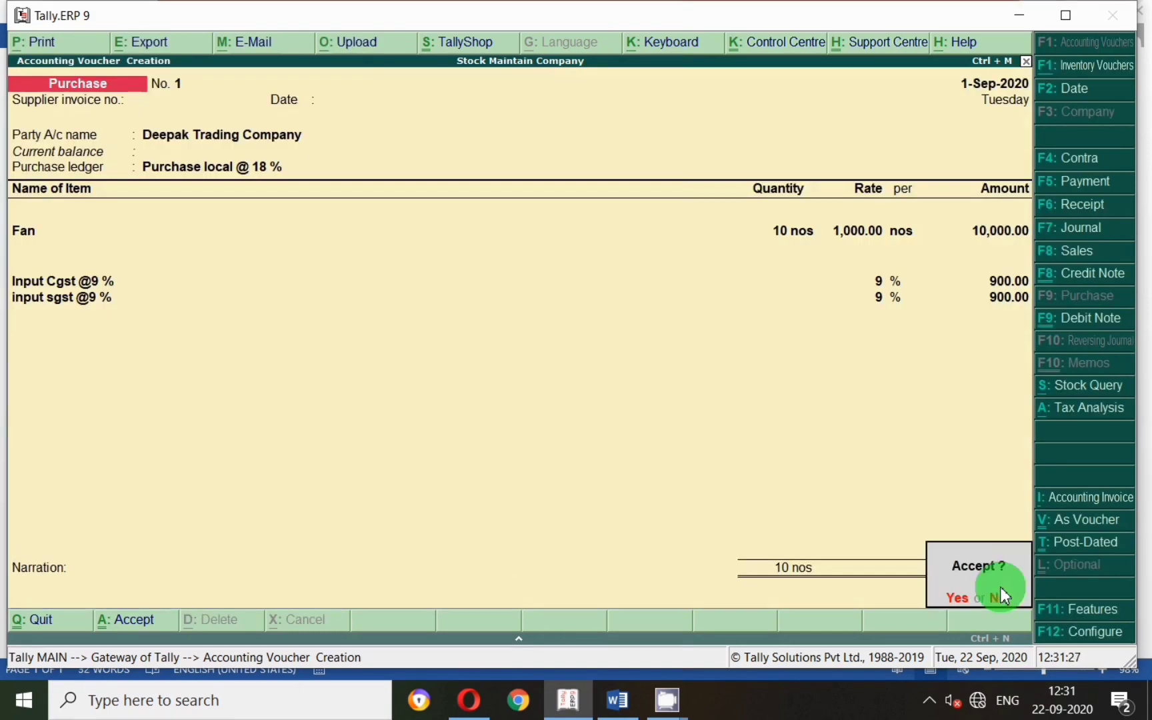
key(Return)
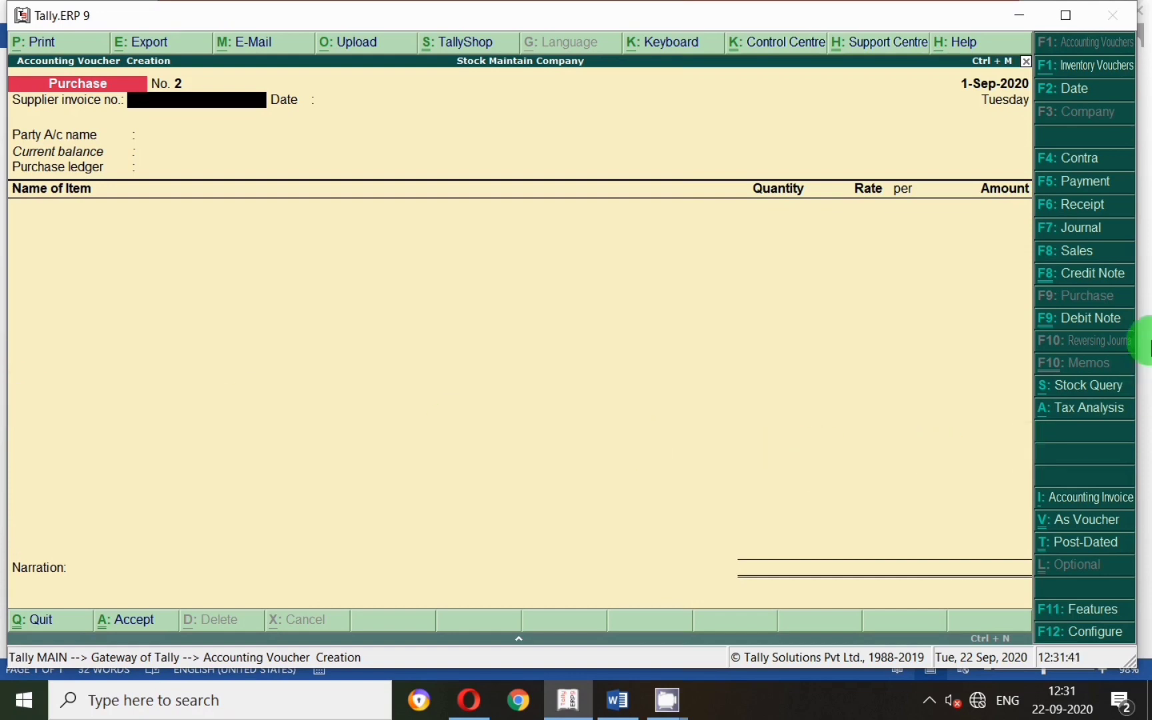
Start a debit note voucher dated 2-Sep-2020
click(1066, 329)
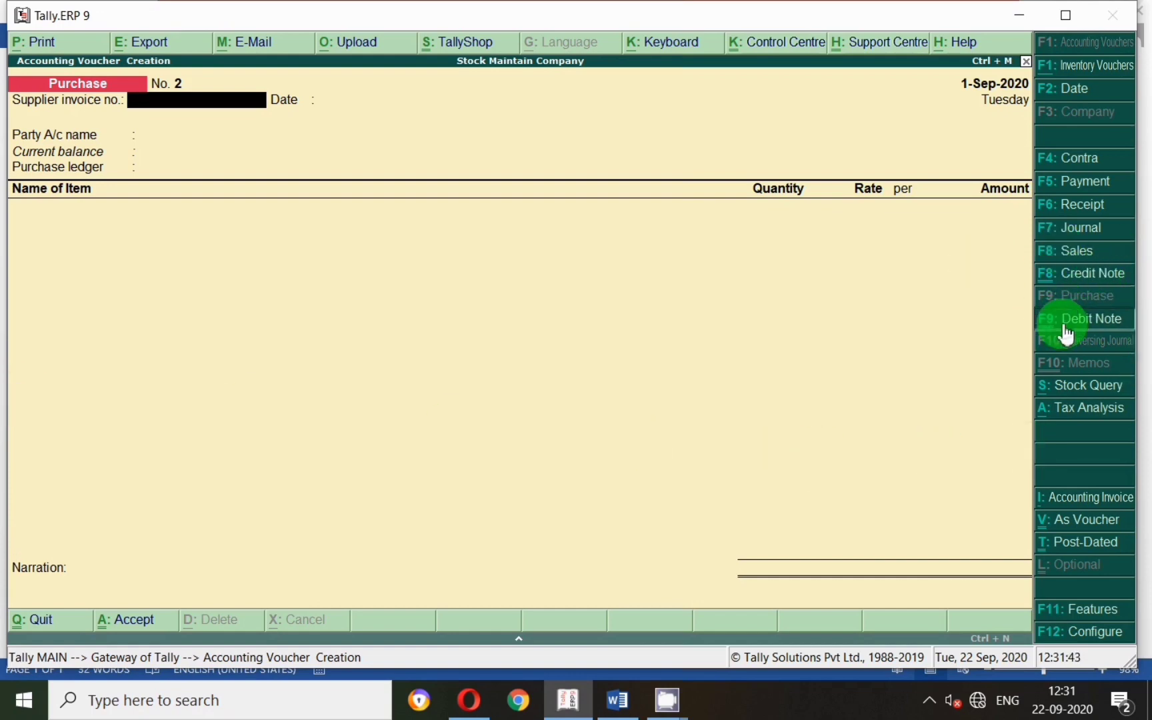
key(F2)
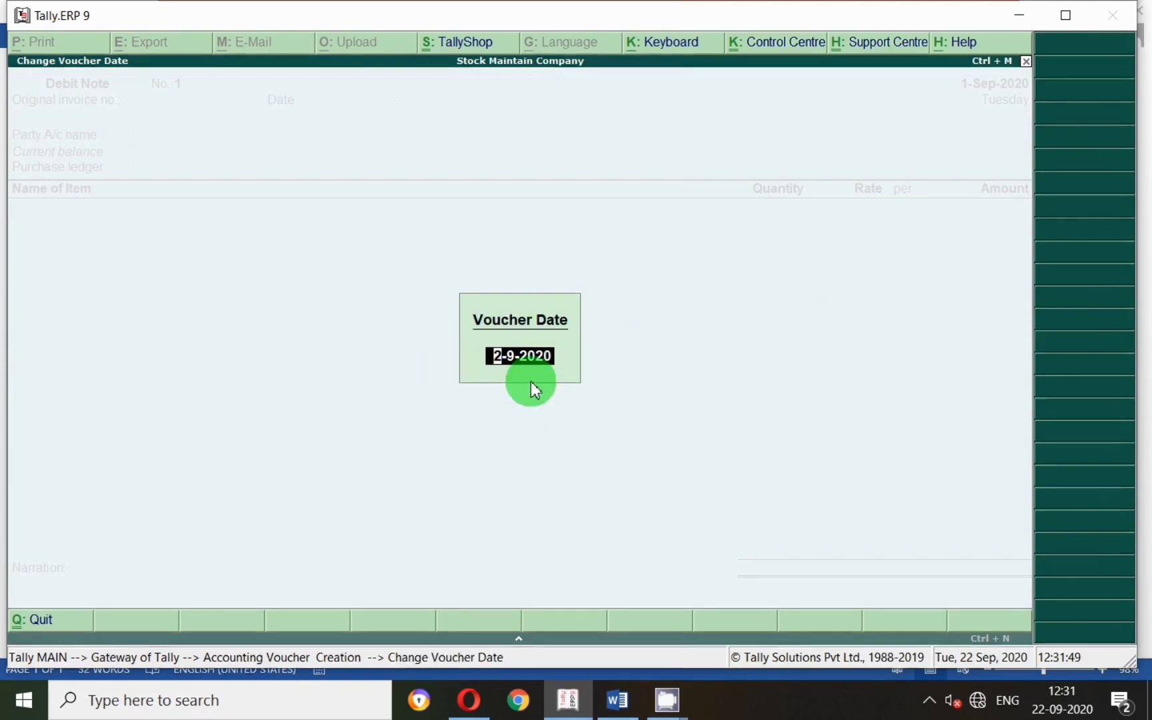
key(Return)
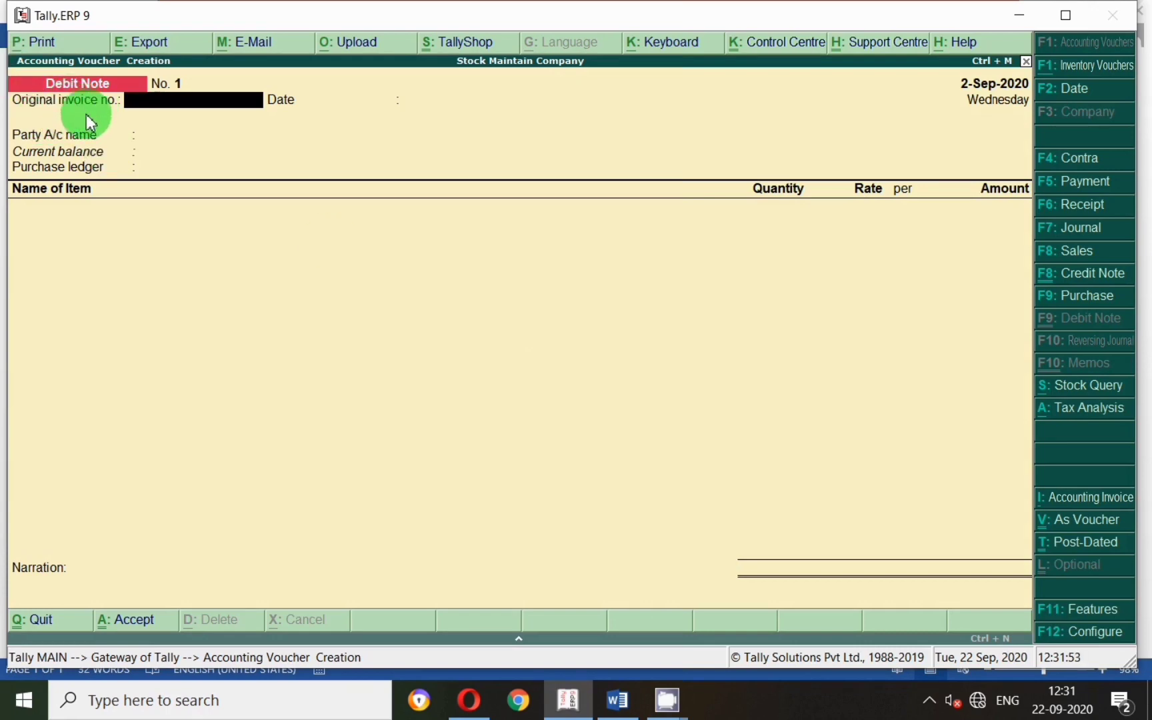
Reference the original purchase in the debit note with invoice number 1 and date 1-Sep-2020
text(1)
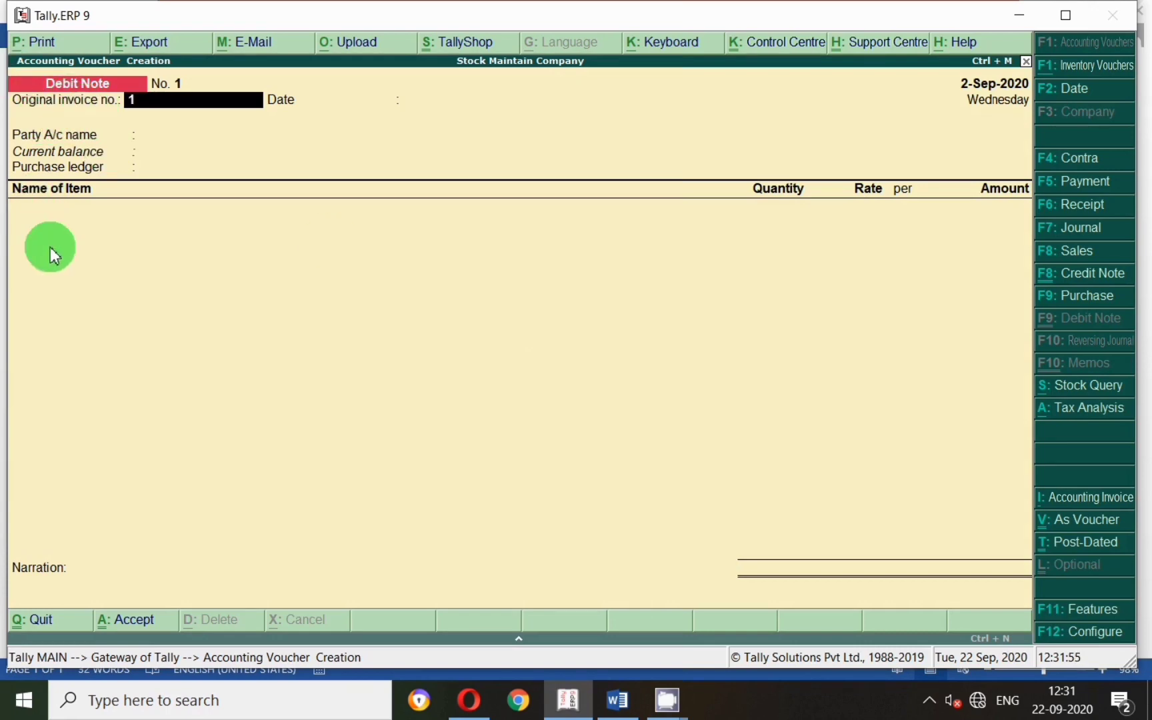
key(Return)
text(1.9)
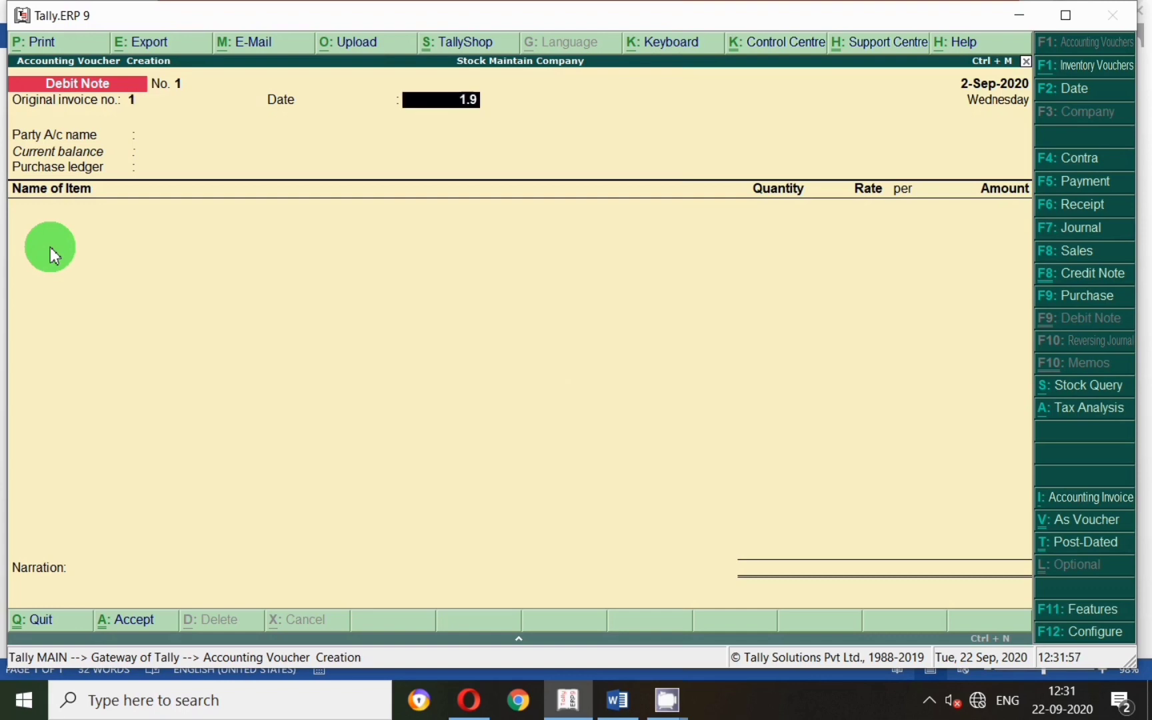
key(Return)
Set the debit note's party account to Deepak Trading Company and accept its default party details
text(Dee)
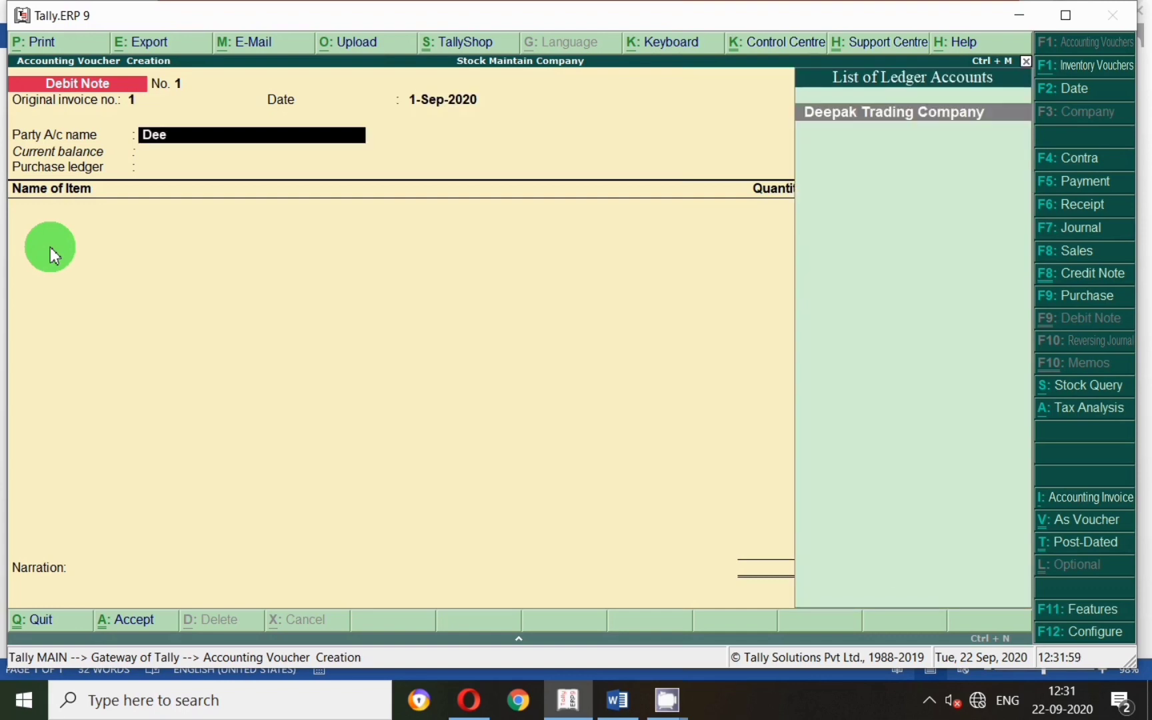
key(Return)
key(Return)
key(Return)
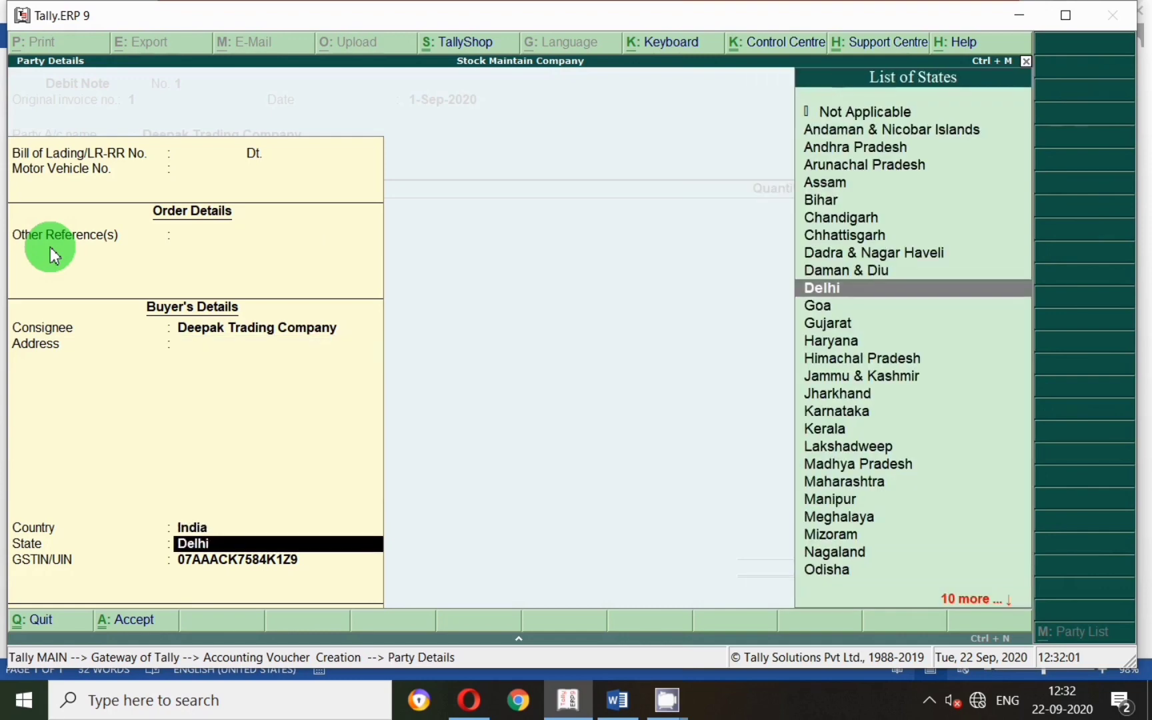
key(Return)
key(Return)
Choose Purchase local @ 18 % as the purchase ledger of the debit note
key(Down)
key(Down)
key(Down)
key(Down)
key(Down)
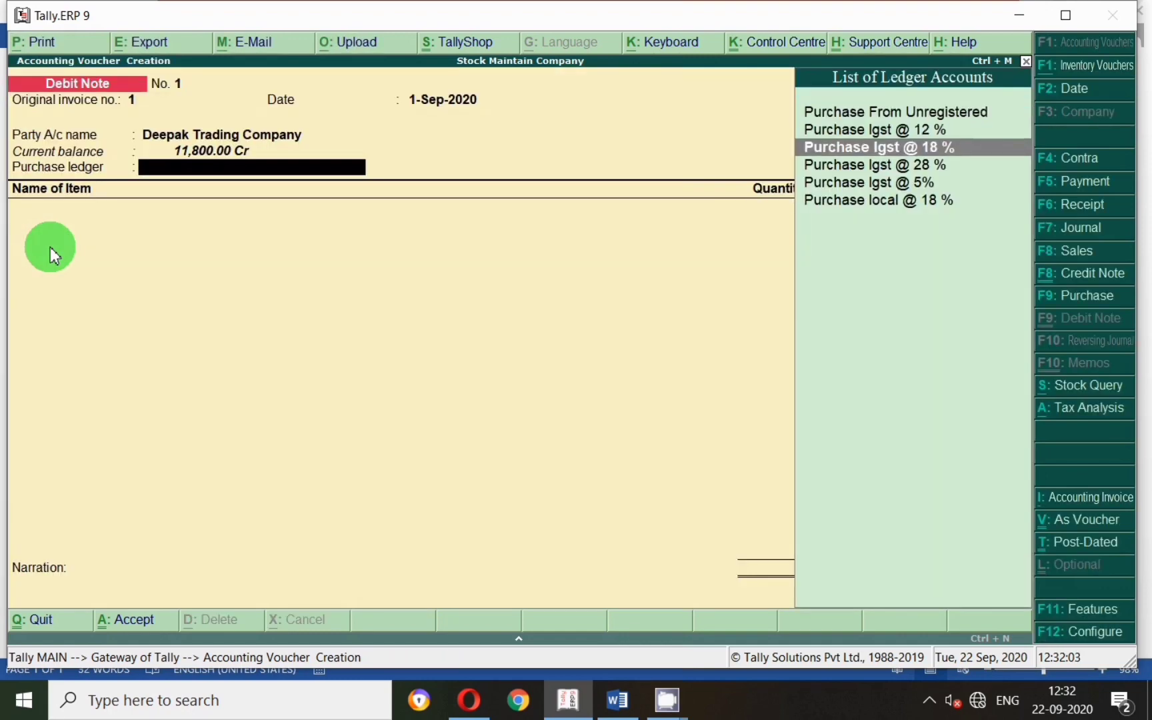
key(Return)
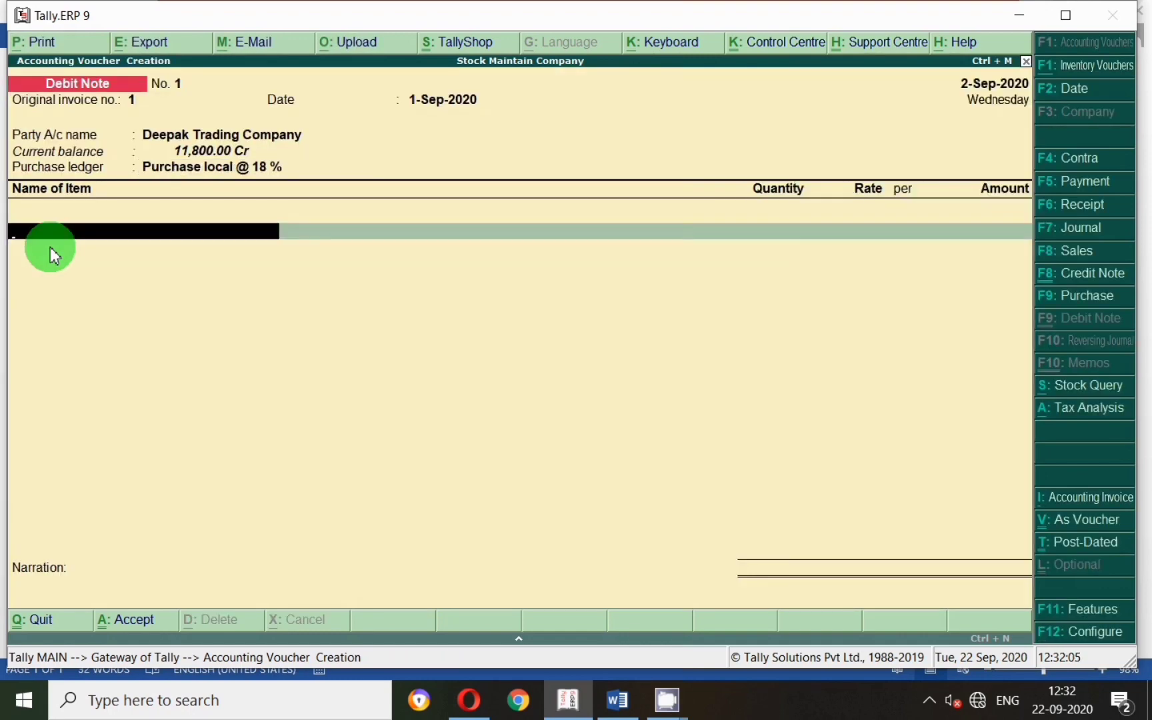
Add 2 nos of Fan from Main Location to the debit note at a rate of 1,000.00
text(Fan)
key(Return)
key(Return)
text(2)
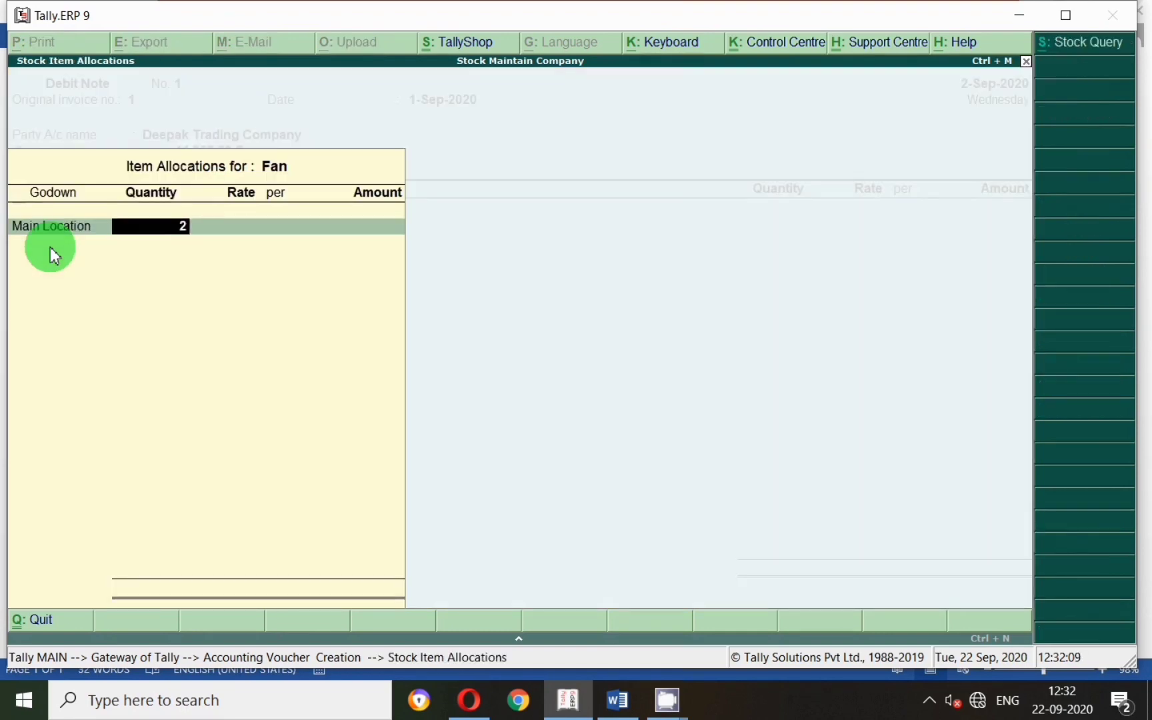
key(Return)
key(Return)
key(Return)
key(Return)
key(Return)
key(Return)
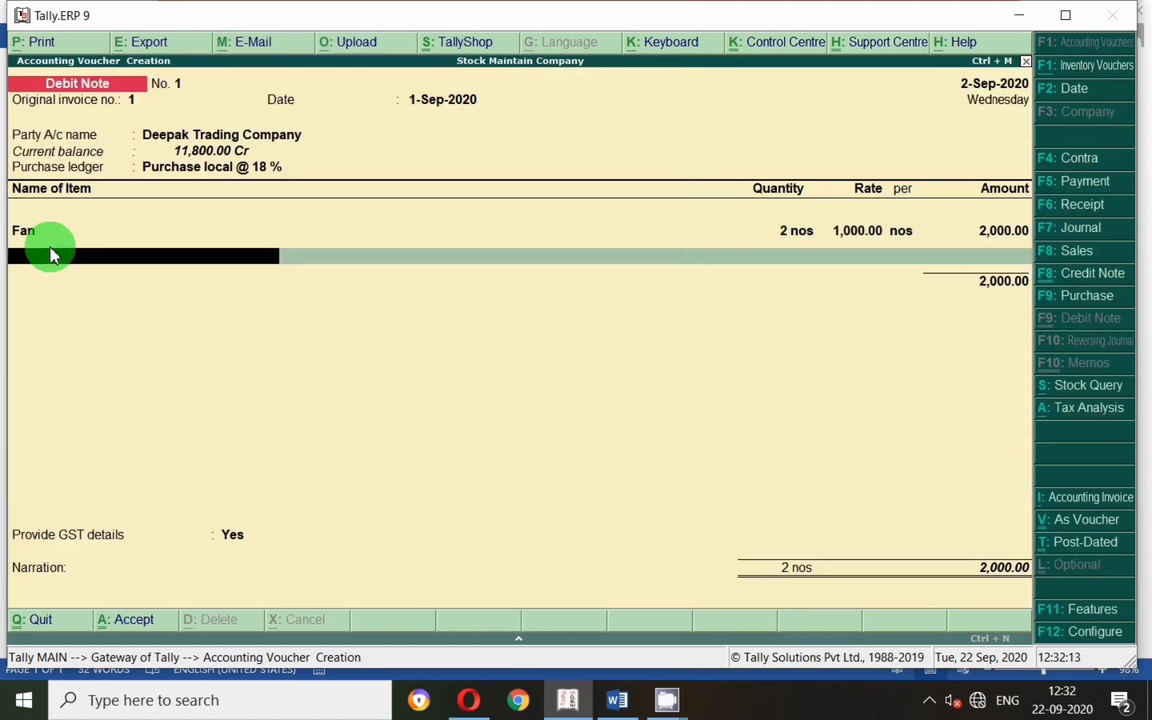
End the item list and add the Input Cgst @9 % ledger to the debit note
key(Return)
text(Cgs)
key(Down)
key(Down)
key(Down)
key(Return)
key(Return)
key(Return)
Add the input sgst @9 % ledger to the debit note and finish the ledger entries
text(Sgs)
key(Up)
key(Up)
key(Up)
key(Up)
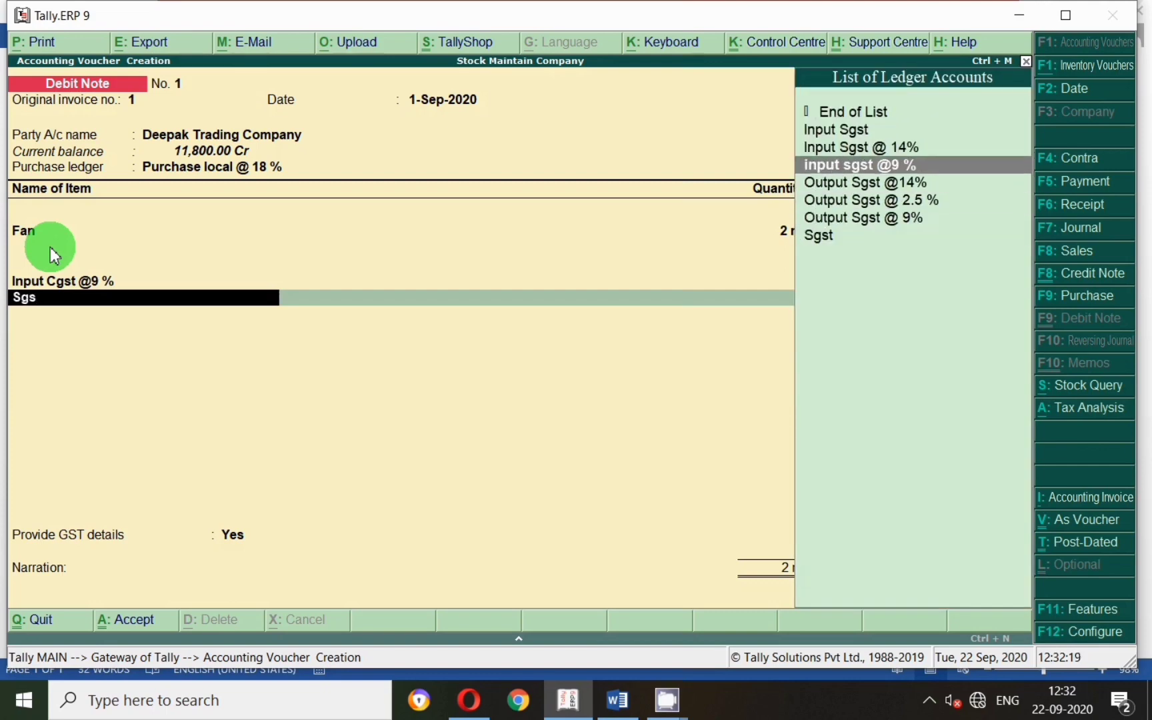
key(Return)
key(Return)
key(Return)
key(Return)
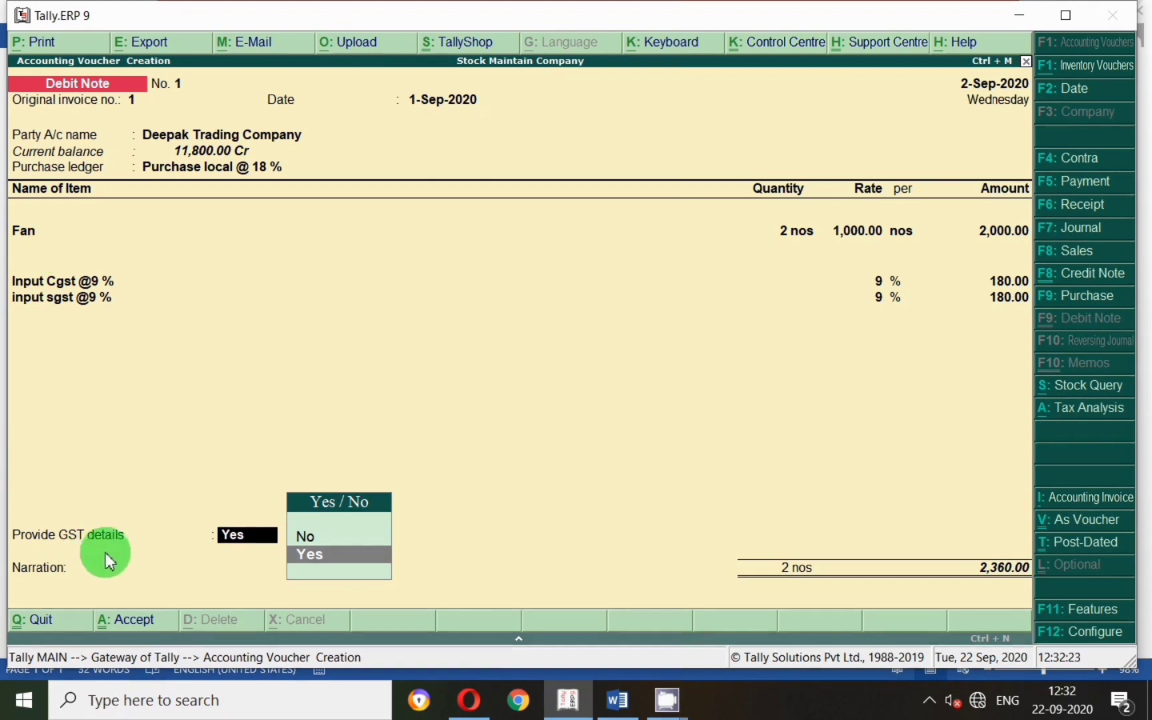
Provide the GST details with reason 01-Sales Return, supplier's note number CN-1 and note date 2-9
click(288, 554)
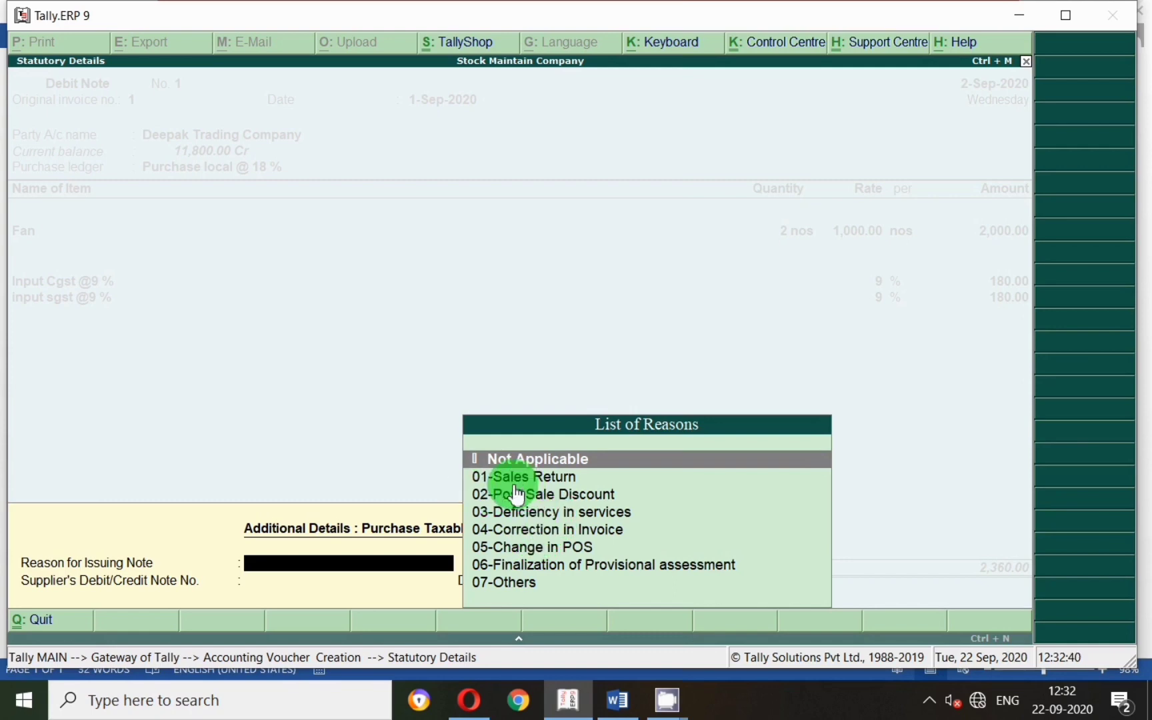
key(Down)
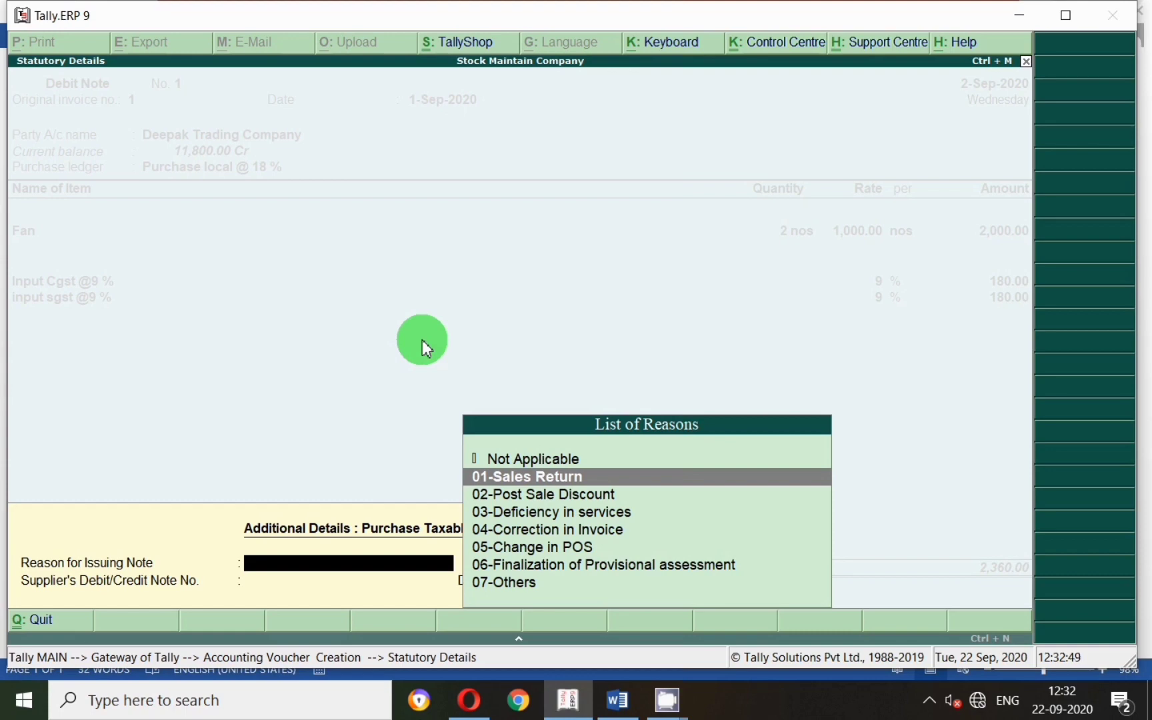
click(568, 484)
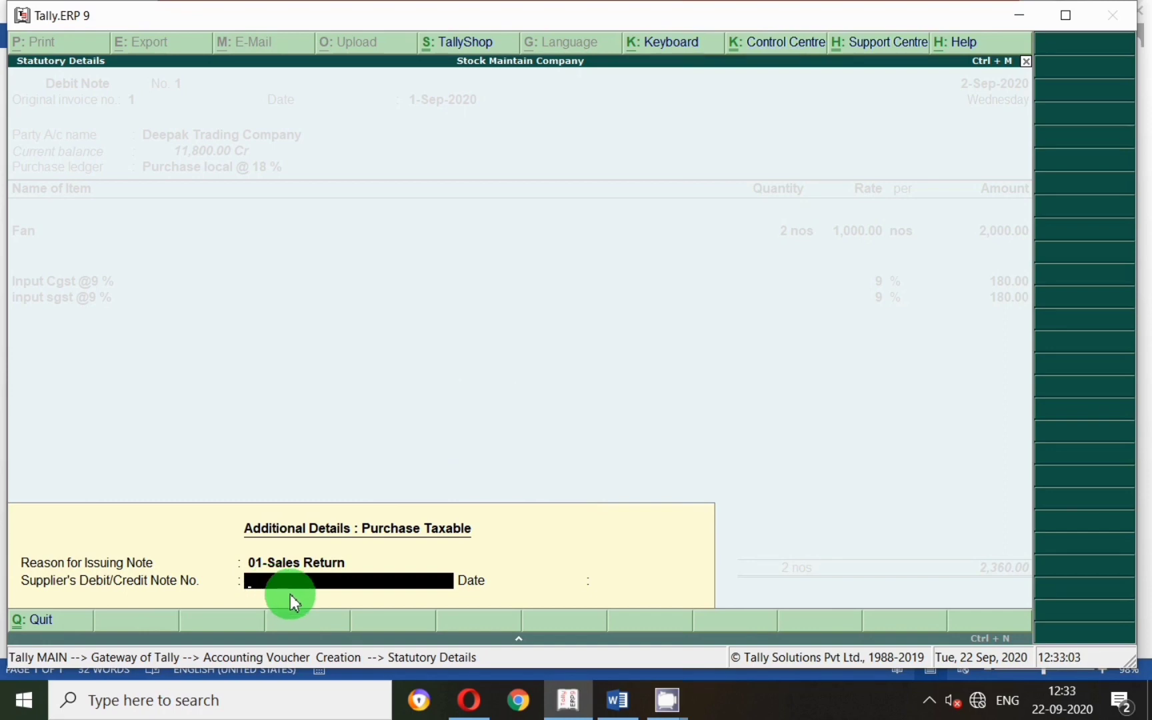
text(CN-1)
key(Return)
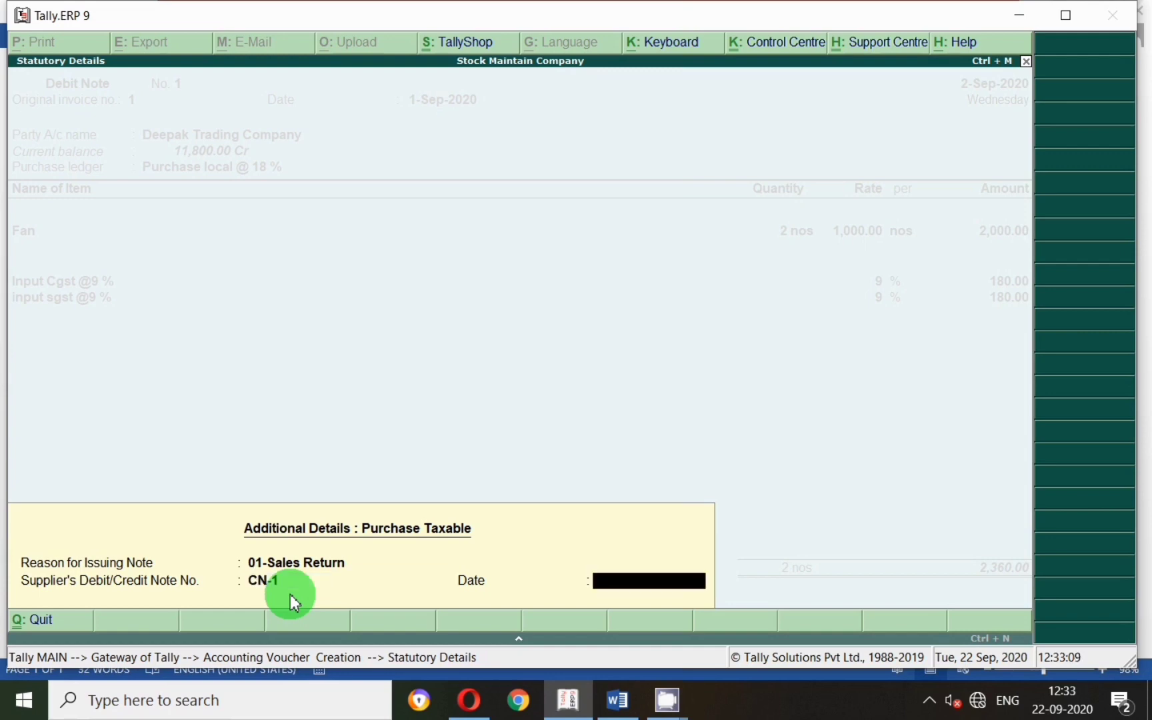
text(2-9)
key(Return)
key(Return)
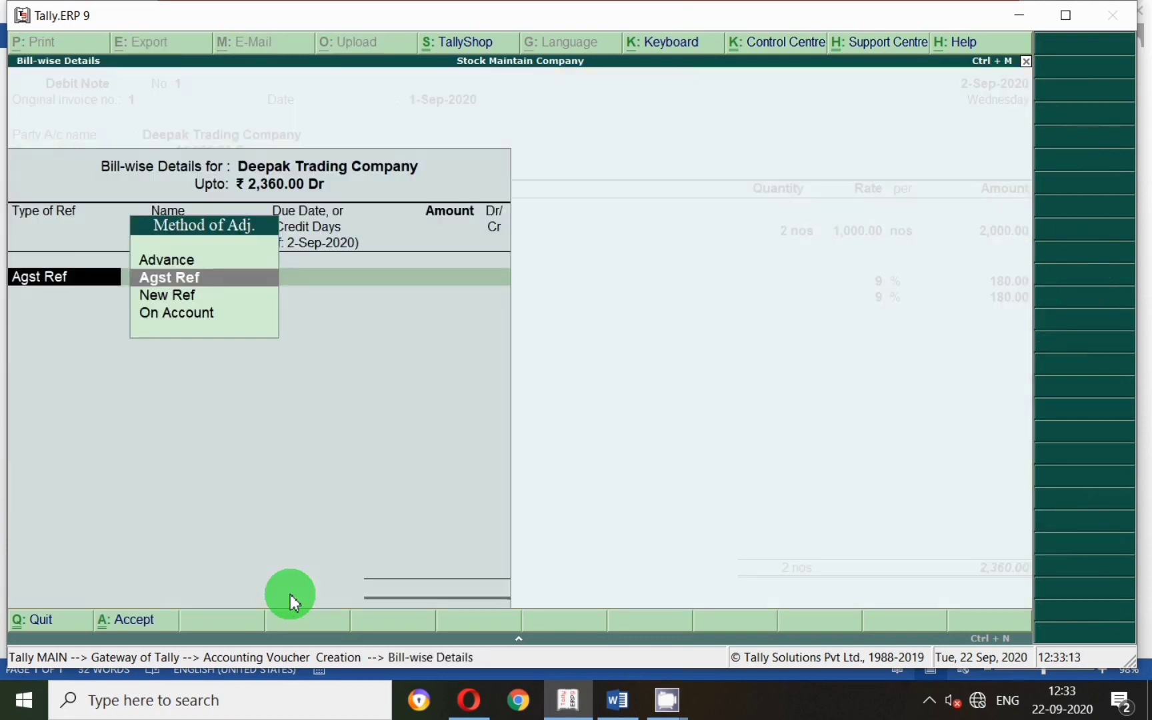
Adjust the debit note as Agst Ref against pending bill 1, save it without narration and leave voucher entry
click(174, 281)
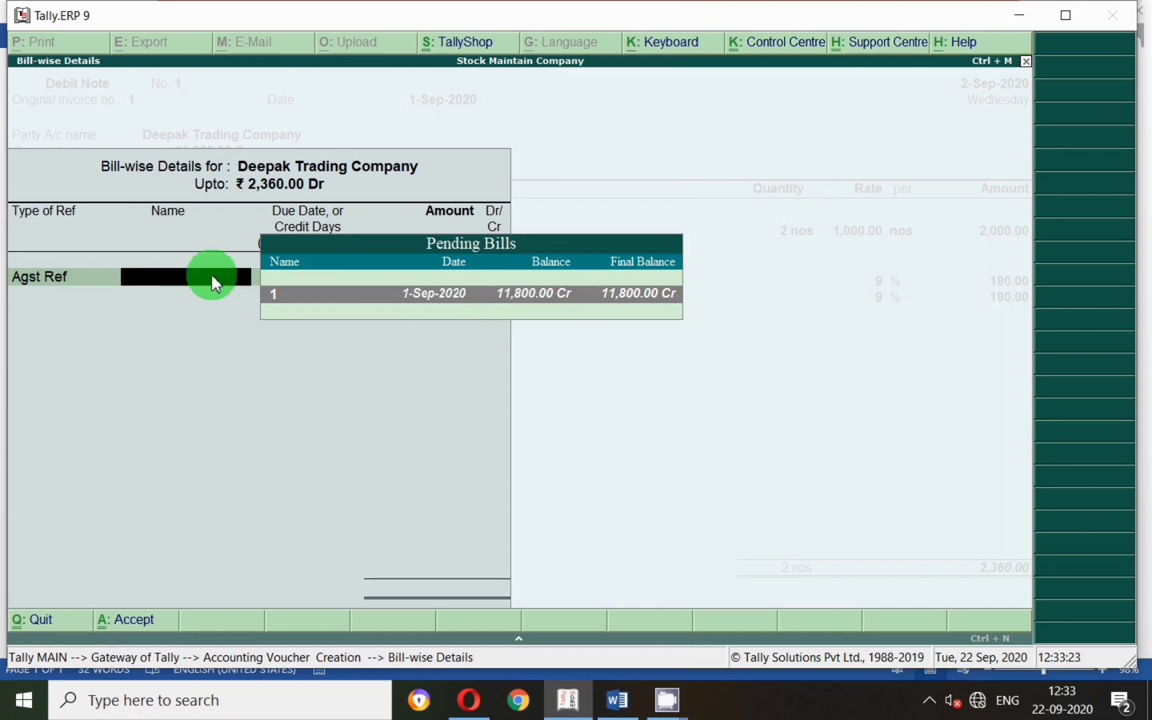
key(Return)
key(Return)
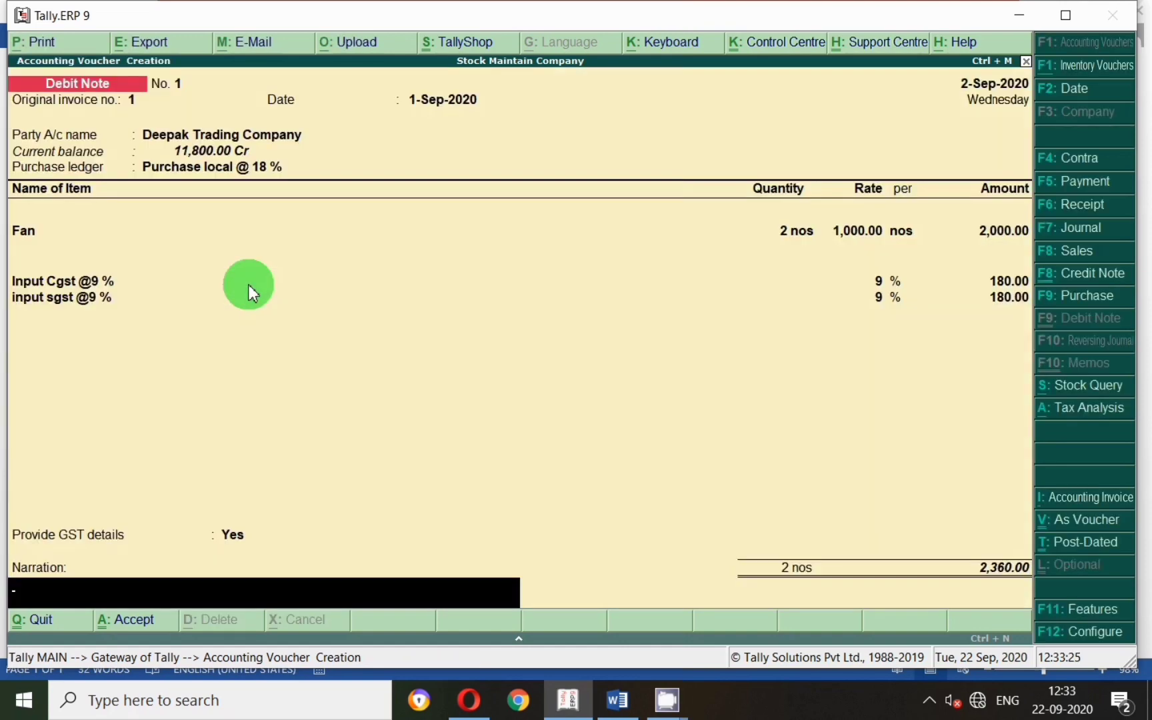
key(Return)
key(Return)
key(Escape)
key(Return)
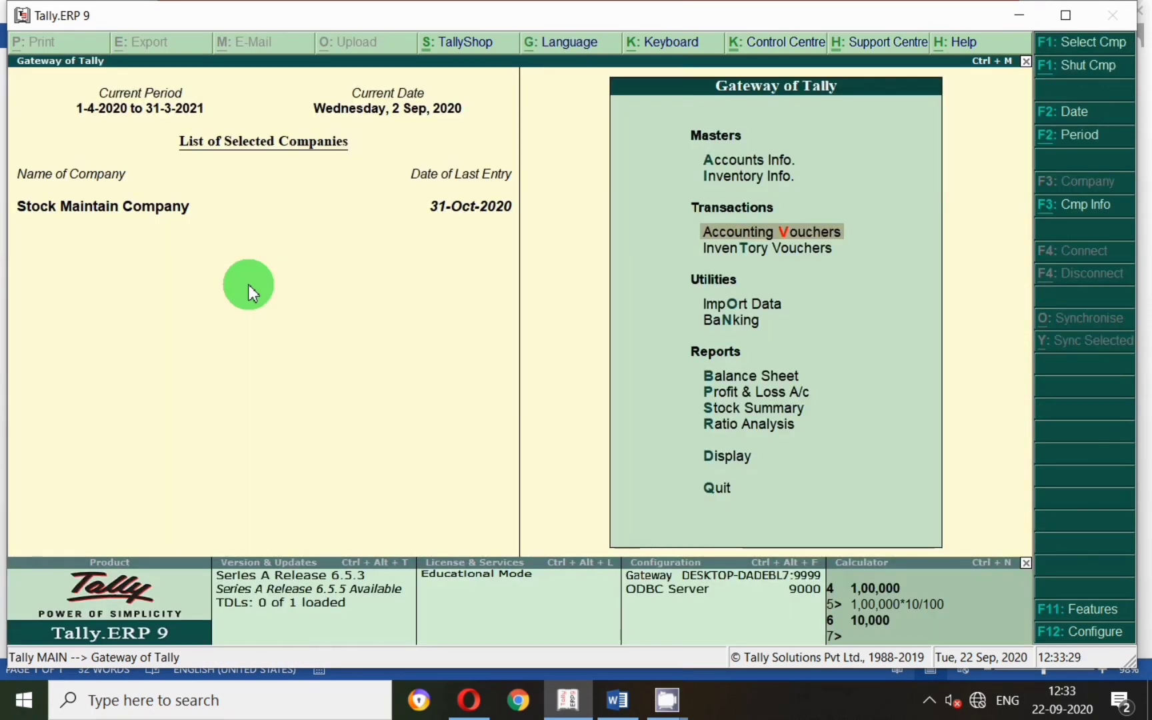
Open the stock summary and drill down through Electronics and Fan to the September stock vouchers
key(s)
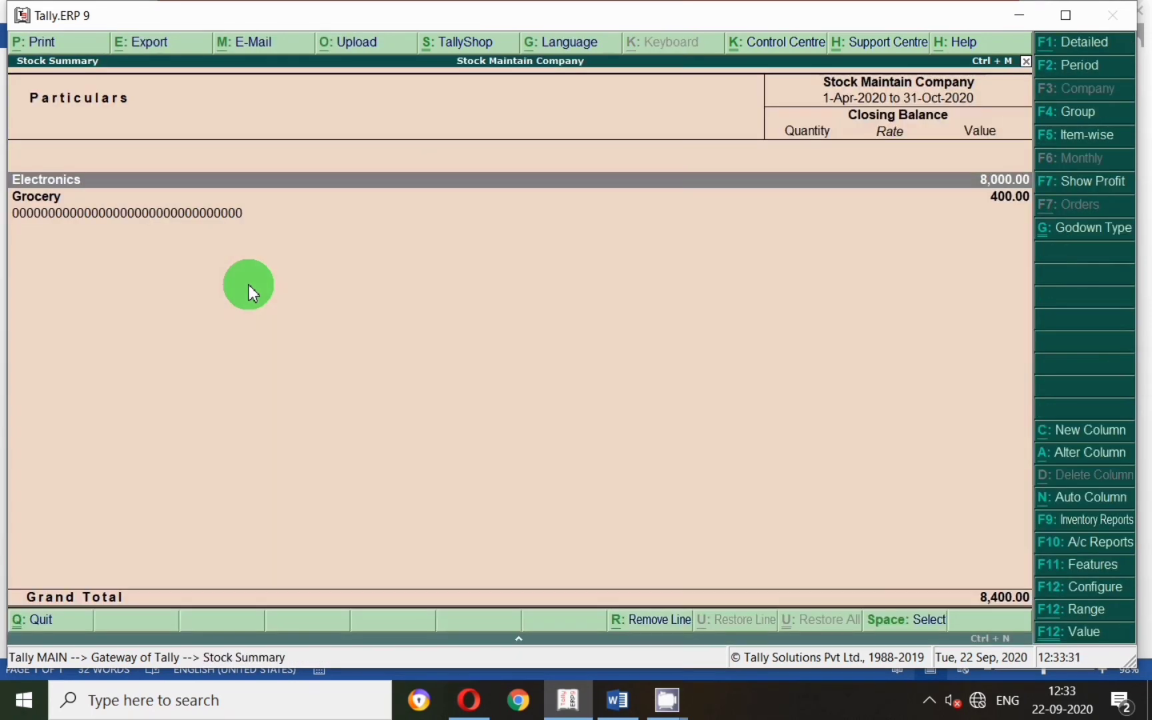
key(Return)
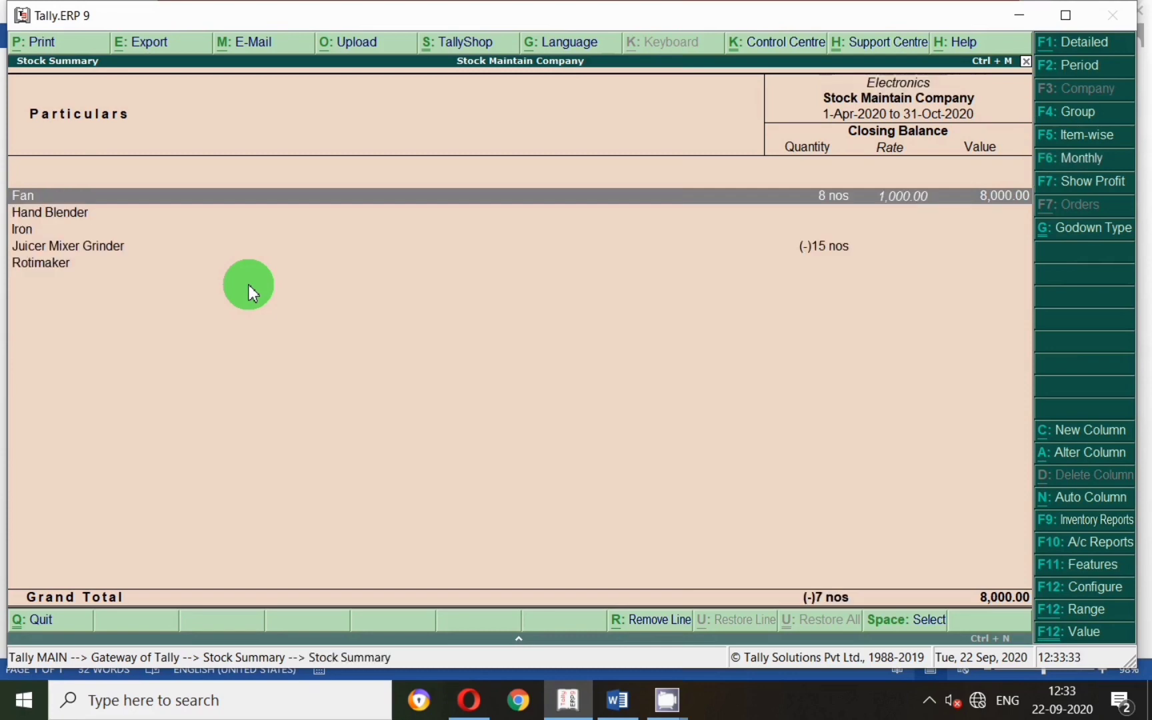
key(Return)
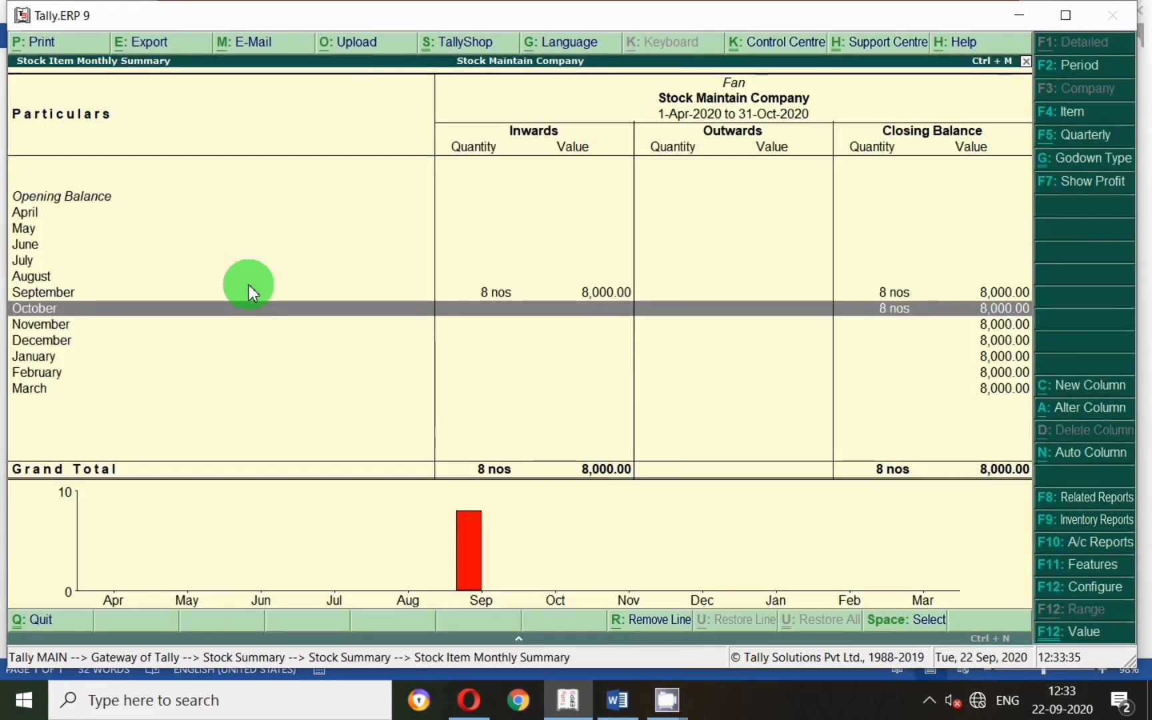
key(Up)
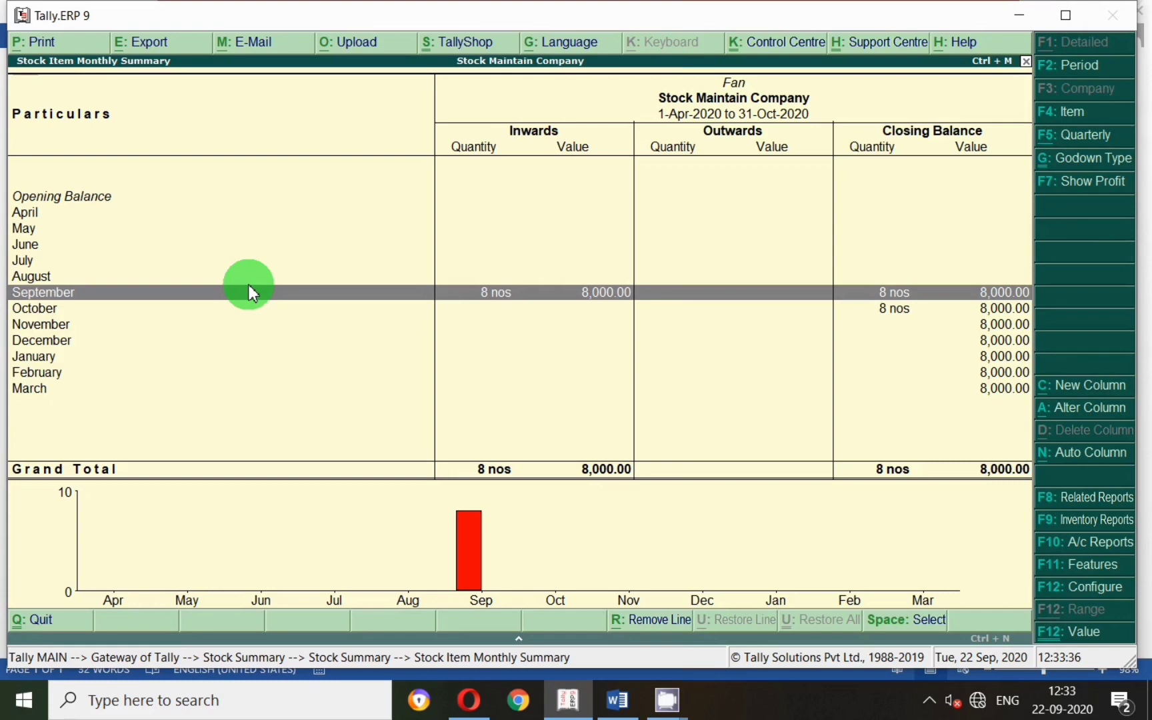
key(Return)
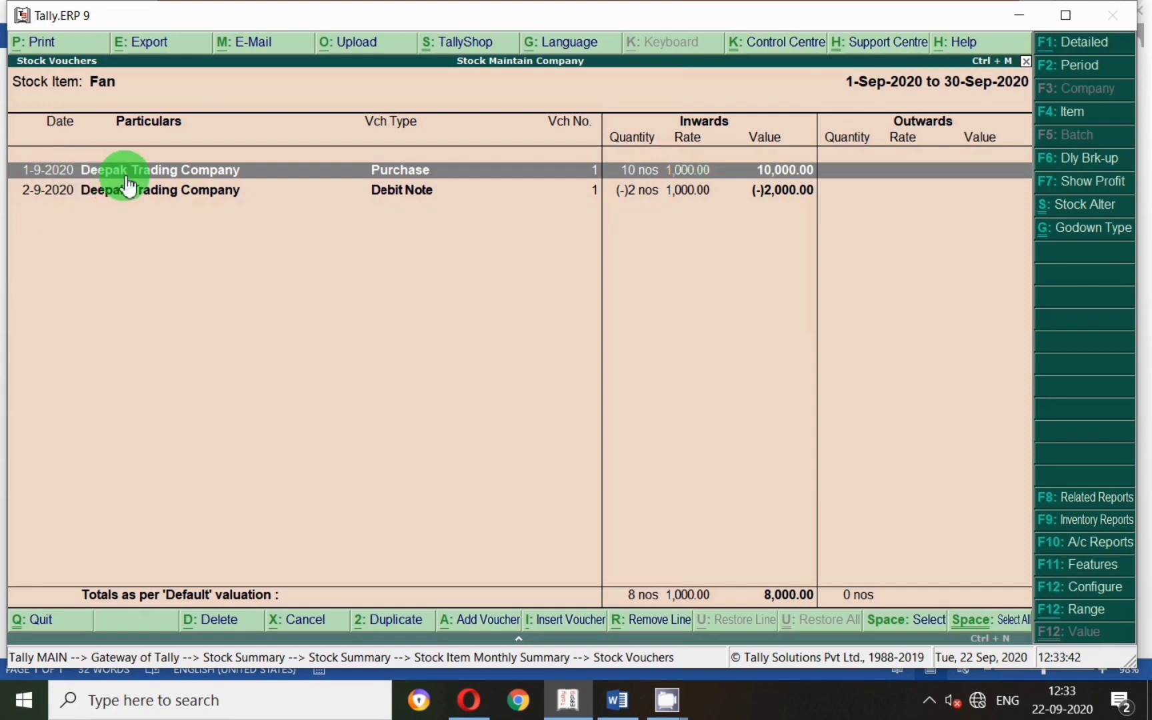
Compare the purchase and debit note entries for Fan, then close the stock reports
click(206, 166)
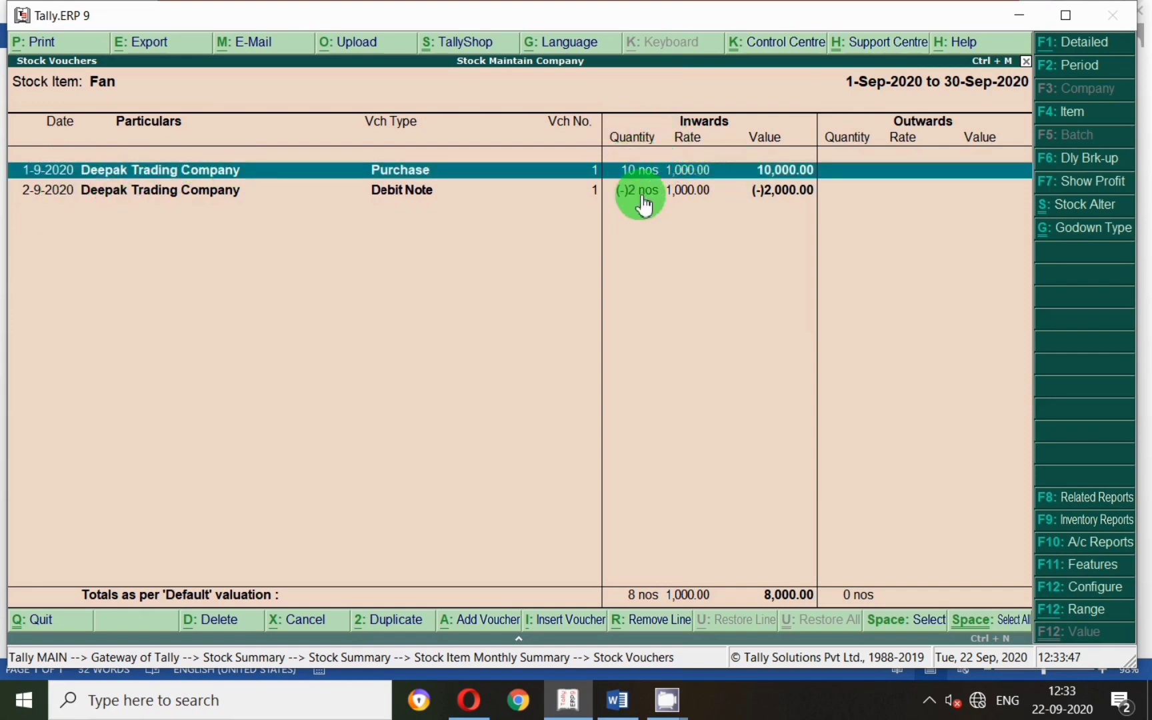
click(406, 196)
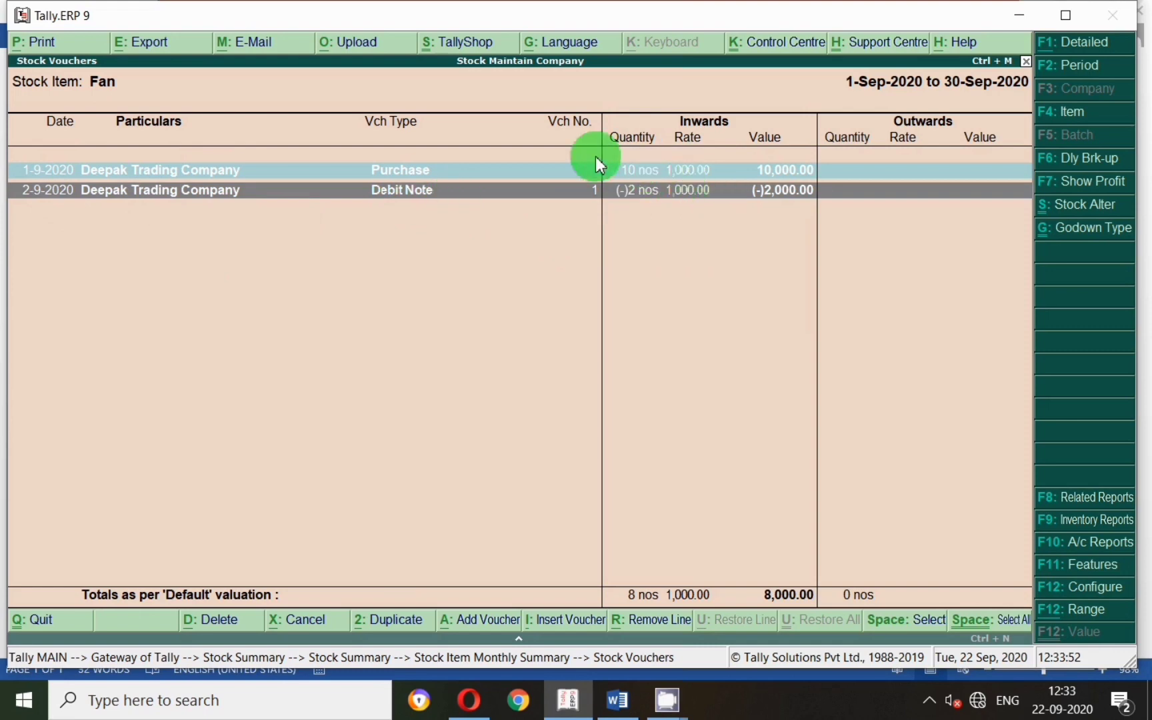
key(Up)
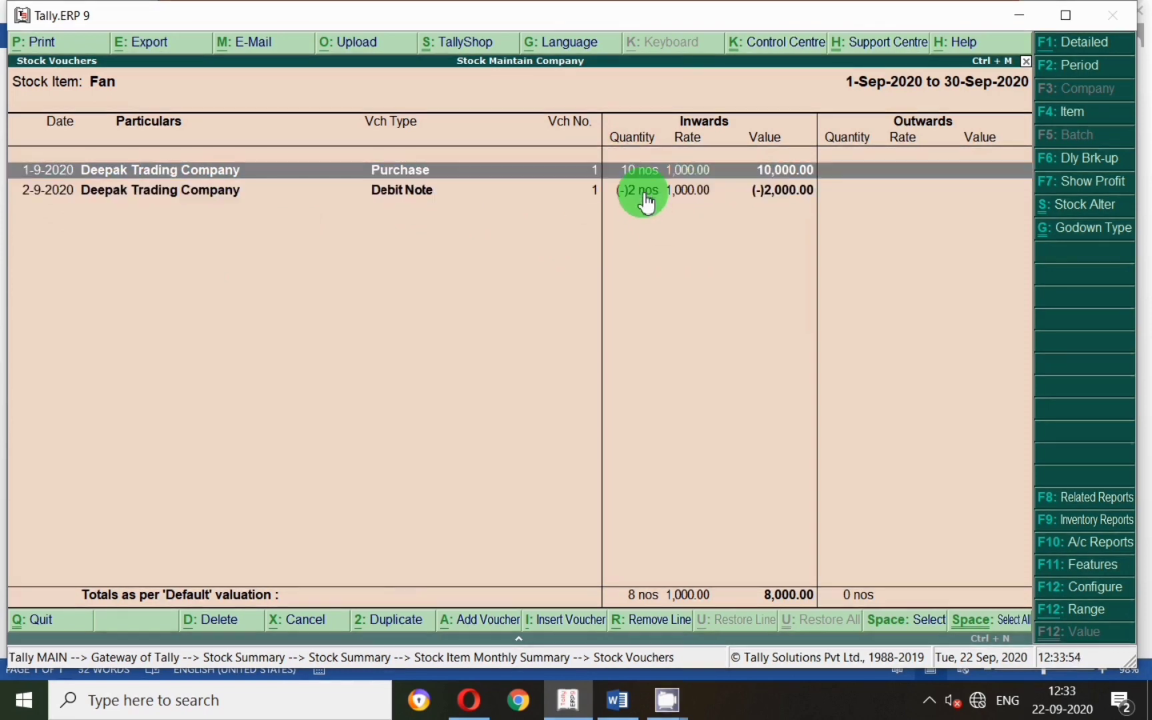
key(Down)
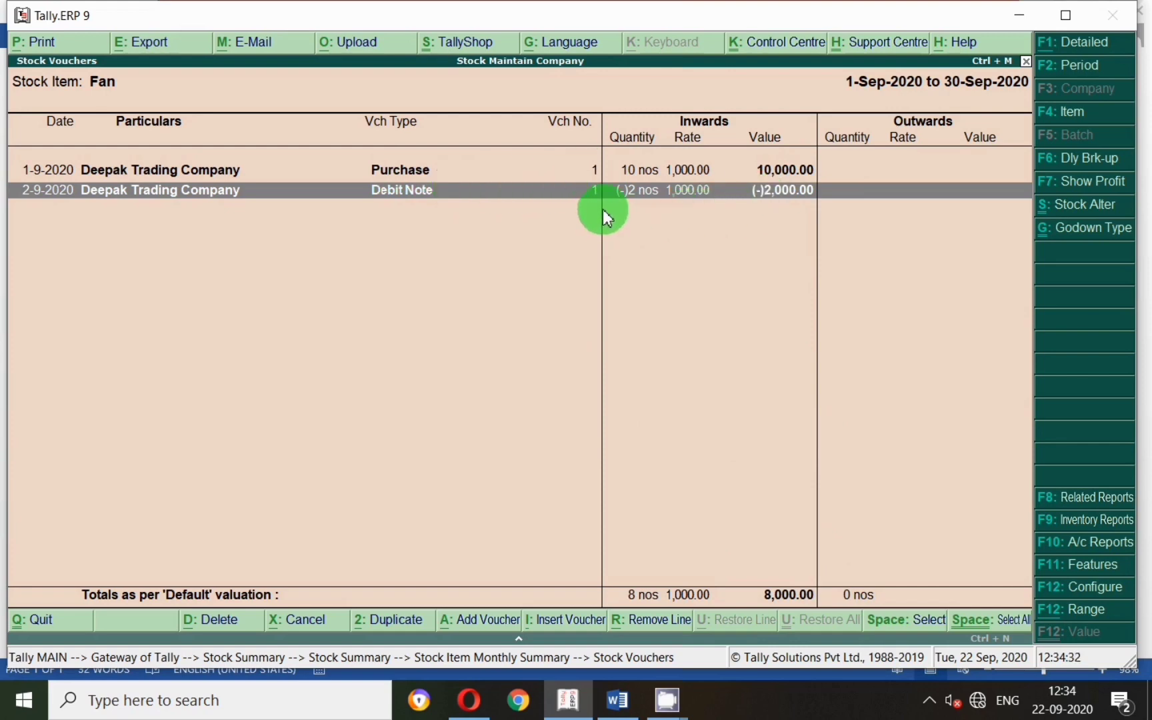
key(Escape)
key(Escape)
key(Escape)
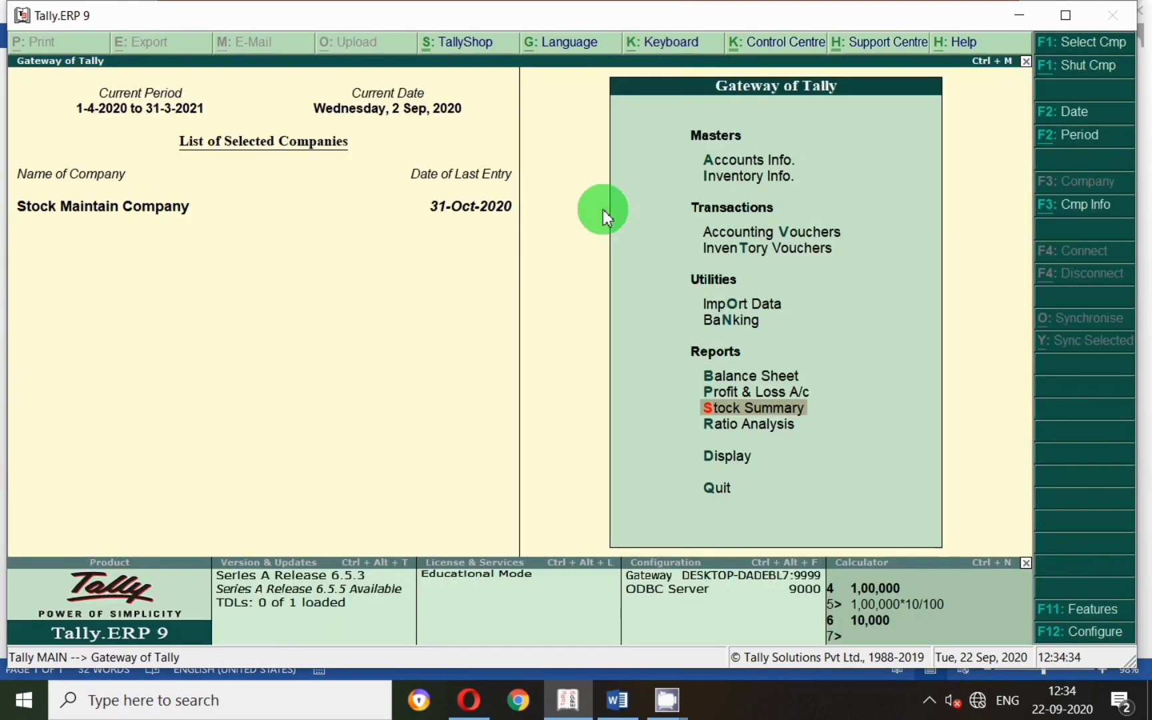
Open the GSTR-2 report from the statutory GST reports
key(d)
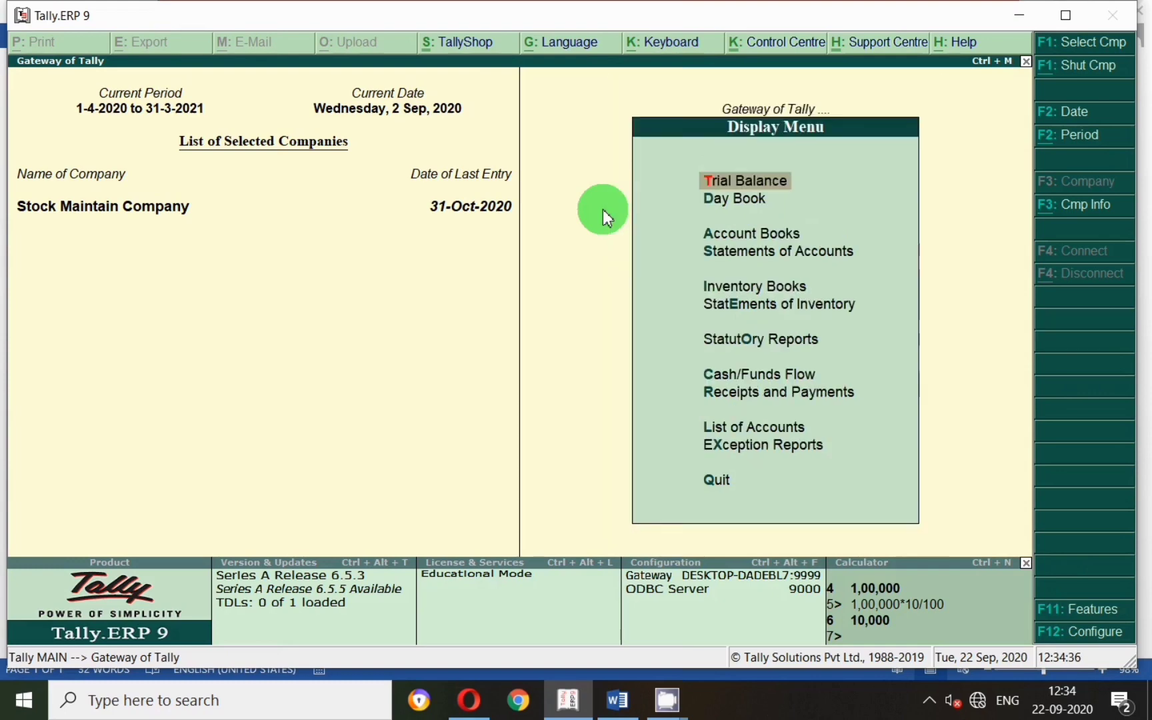
key(o)
key(Return)
key(Down)
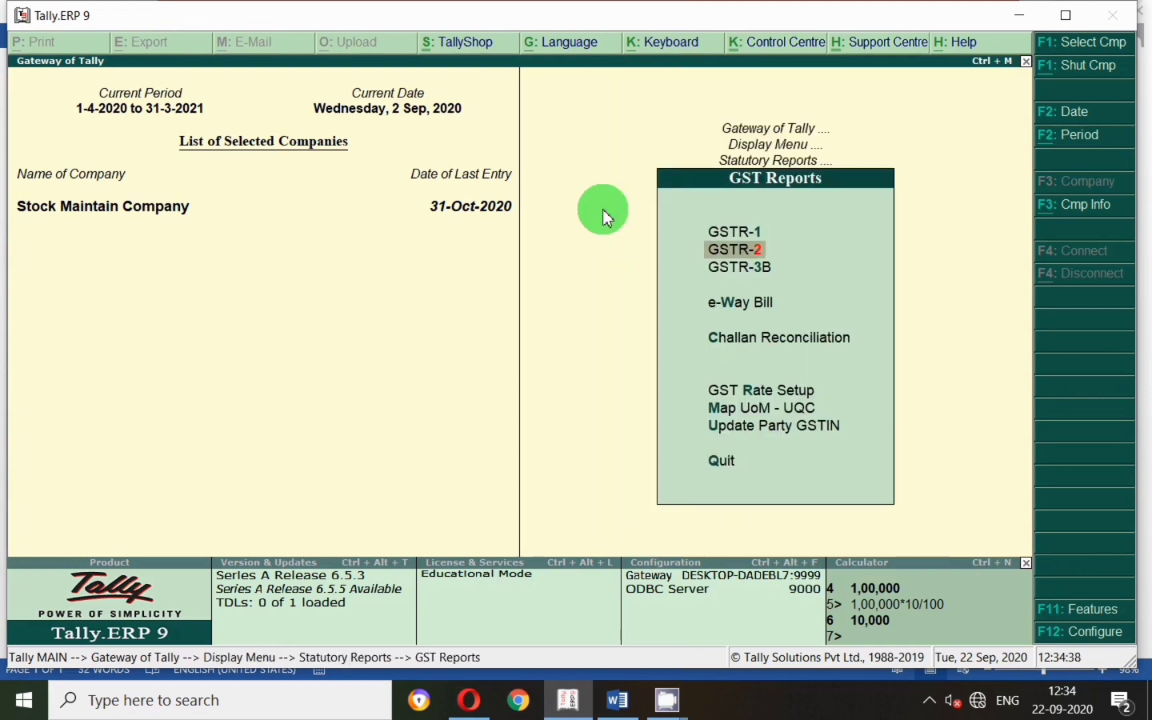
key(Return)
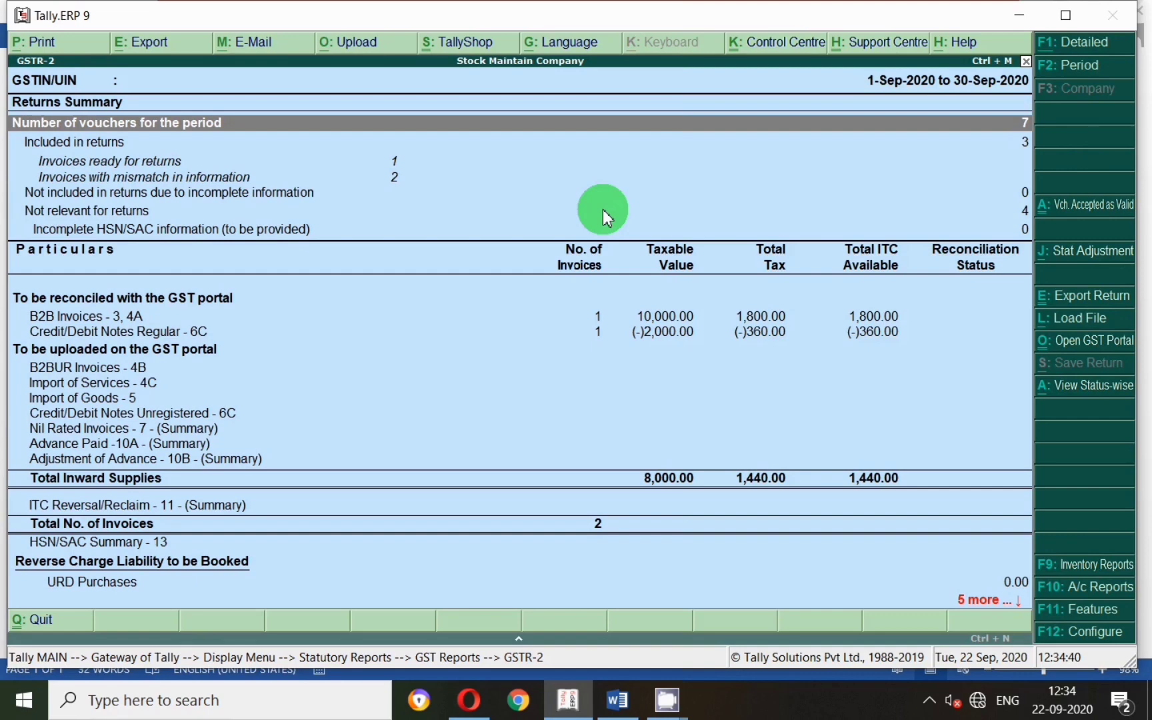
Set the GSTR-2 report period to end on 31-10-2020, keeping the start date 1-9-2020
key(alt+F2)
key(Return)
key(BackSpace)
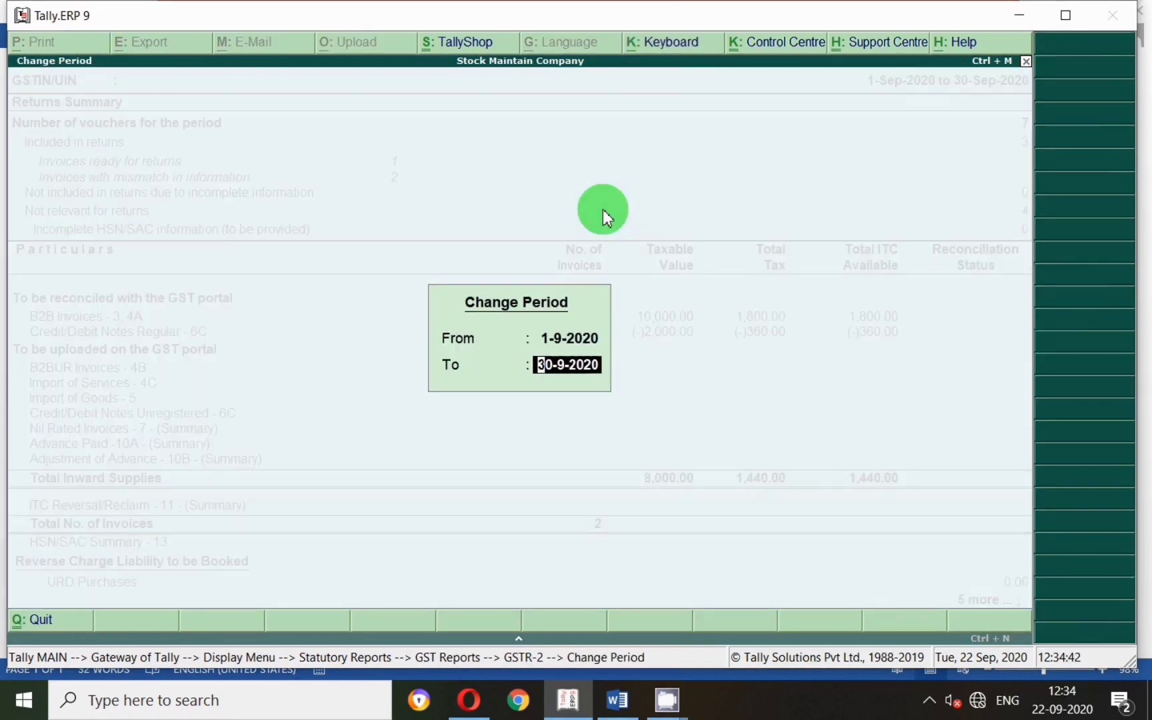
key(Delete)
text(31-10-2020)
key(Return)
Examine the B2B Invoices - 3, 4A and Credit/Debit Notes Regular - 6C rows of the GSTR-2 report
key(Down)
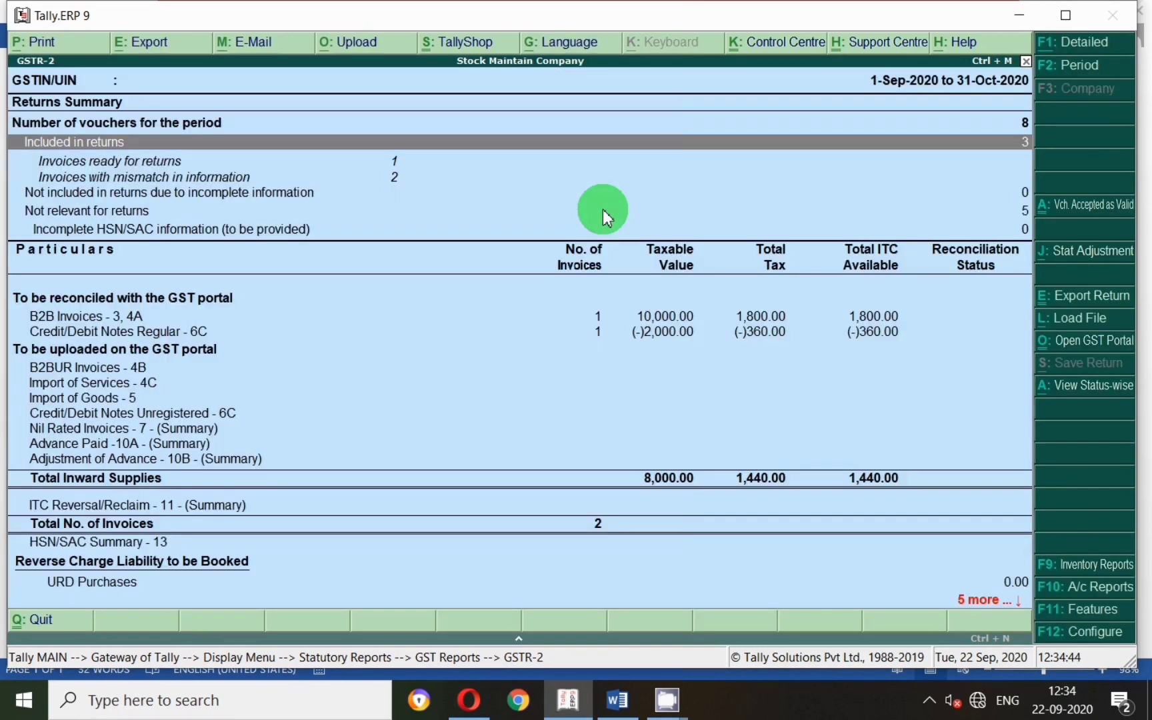
key(Down)
key(Down)
key(Down)
key(Down)
key(Up)
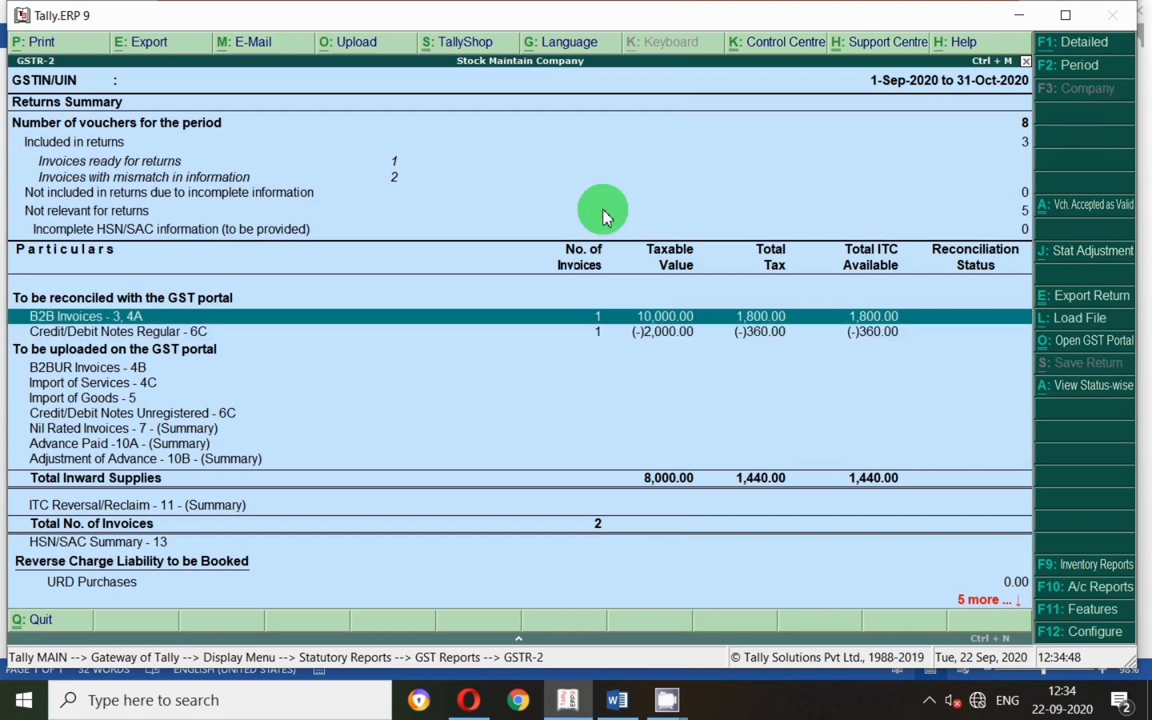
key(Down)
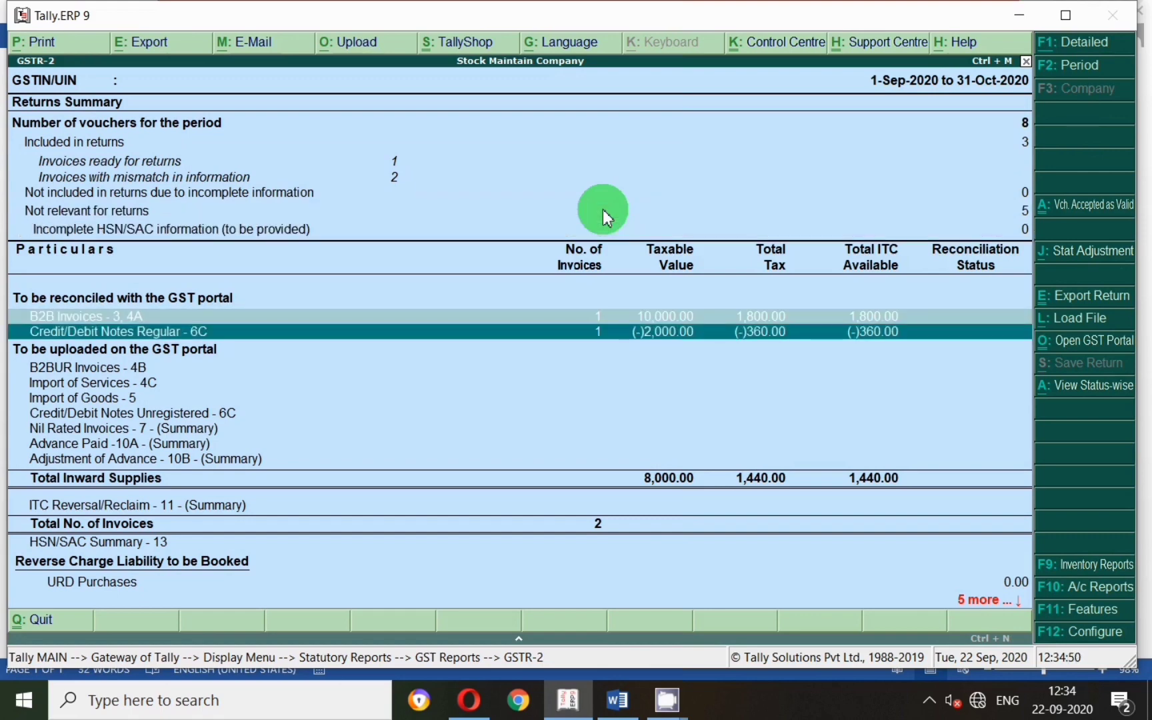
key(Up)
key(Down)
key(Up)
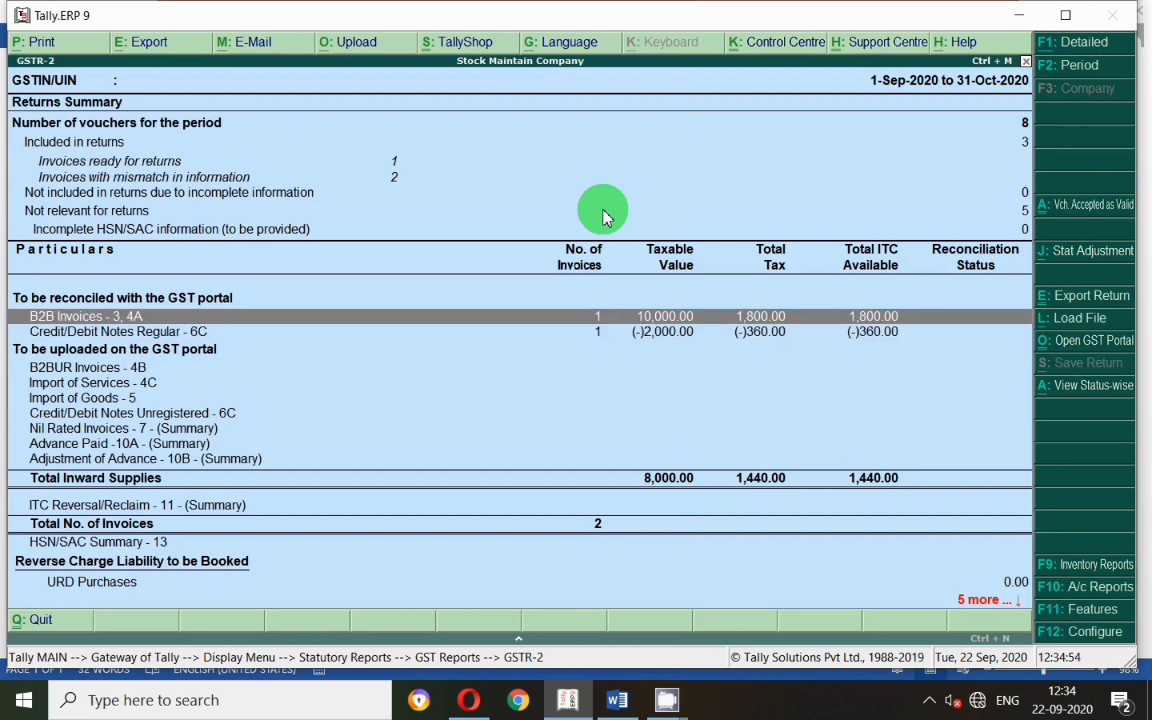
View Deepak Trading Company's purchase voucher behind the B2B Invoices - 3, 4A row, then return to the GSTR-2 summary
key(Return)
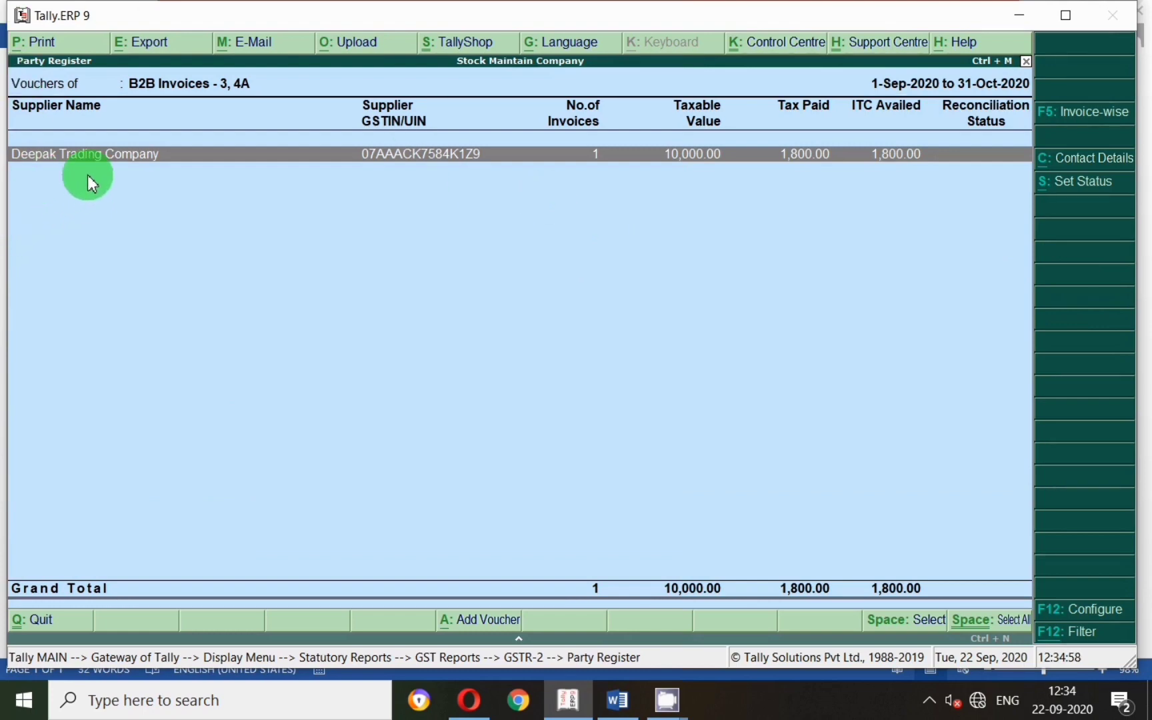
key(Return)
key(Return)
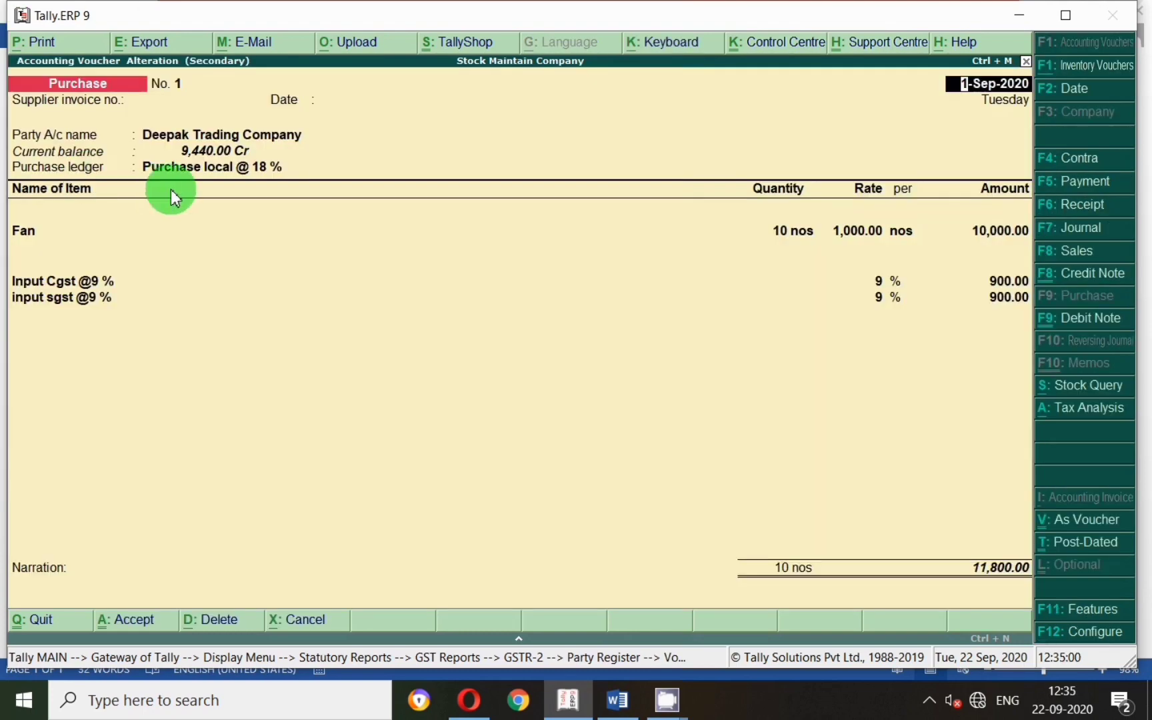
key(Escape)
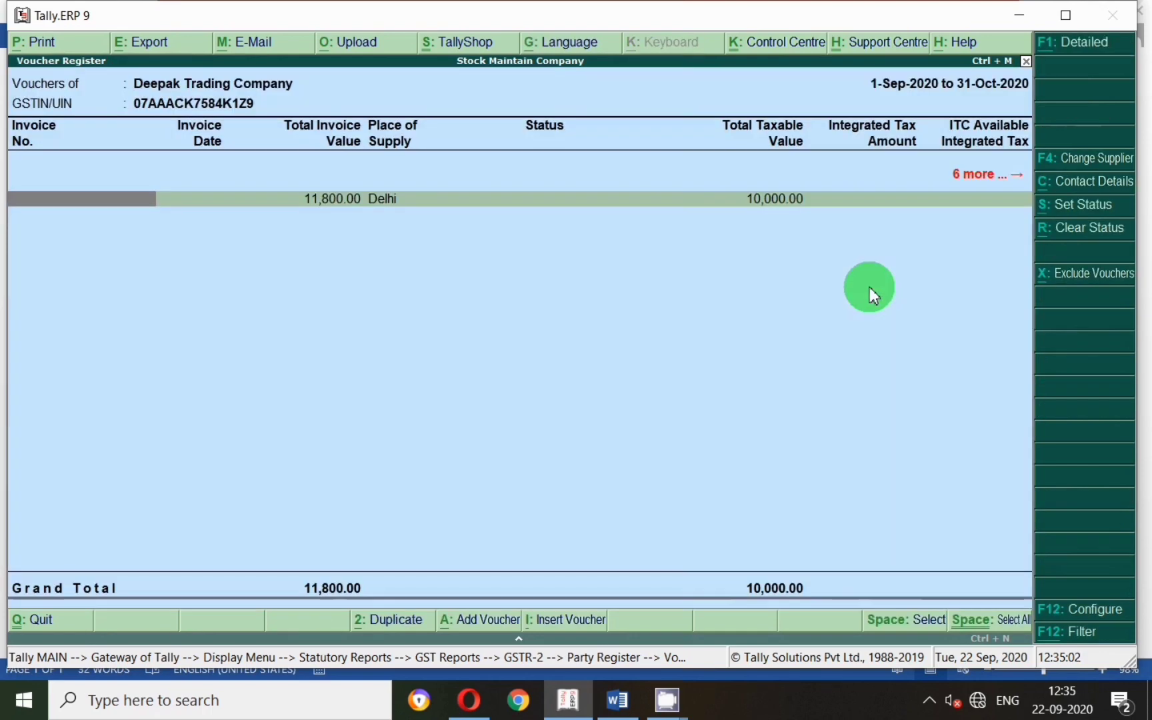
key(Escape)
key(Escape)
View the supplier entry behind the Credit/Debit Notes Regular - 6C row, then return to the GSTR-2 summary and examine its tax figures
key(Down)
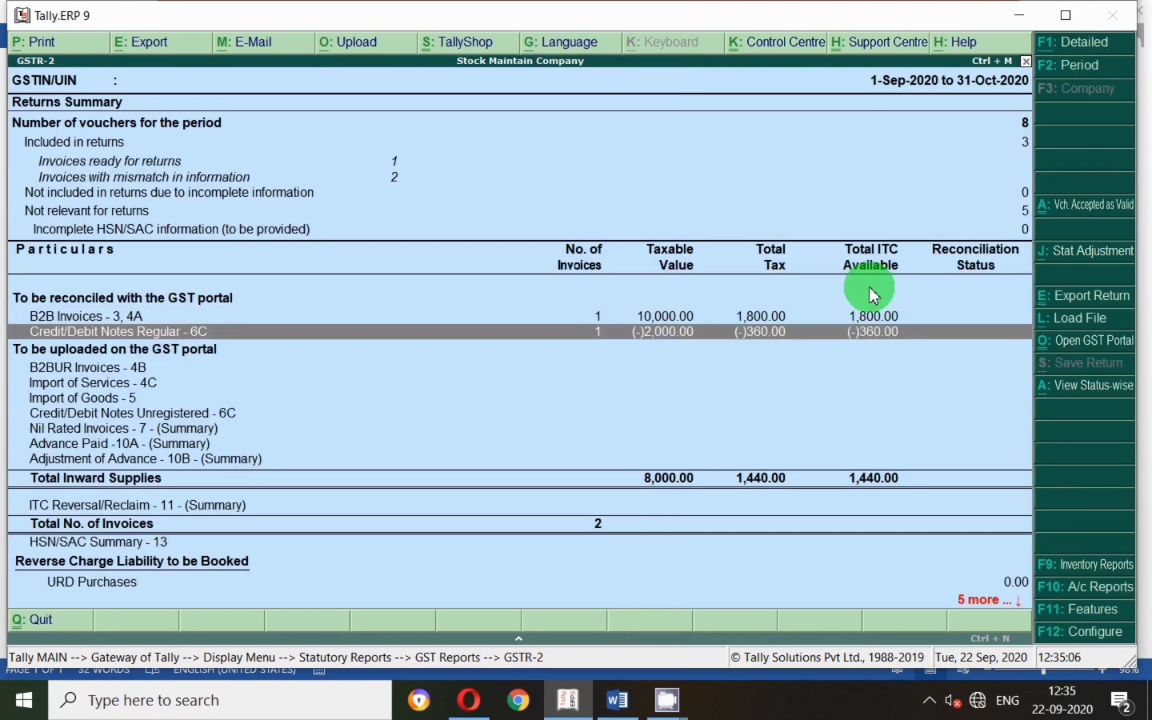
key(Return)
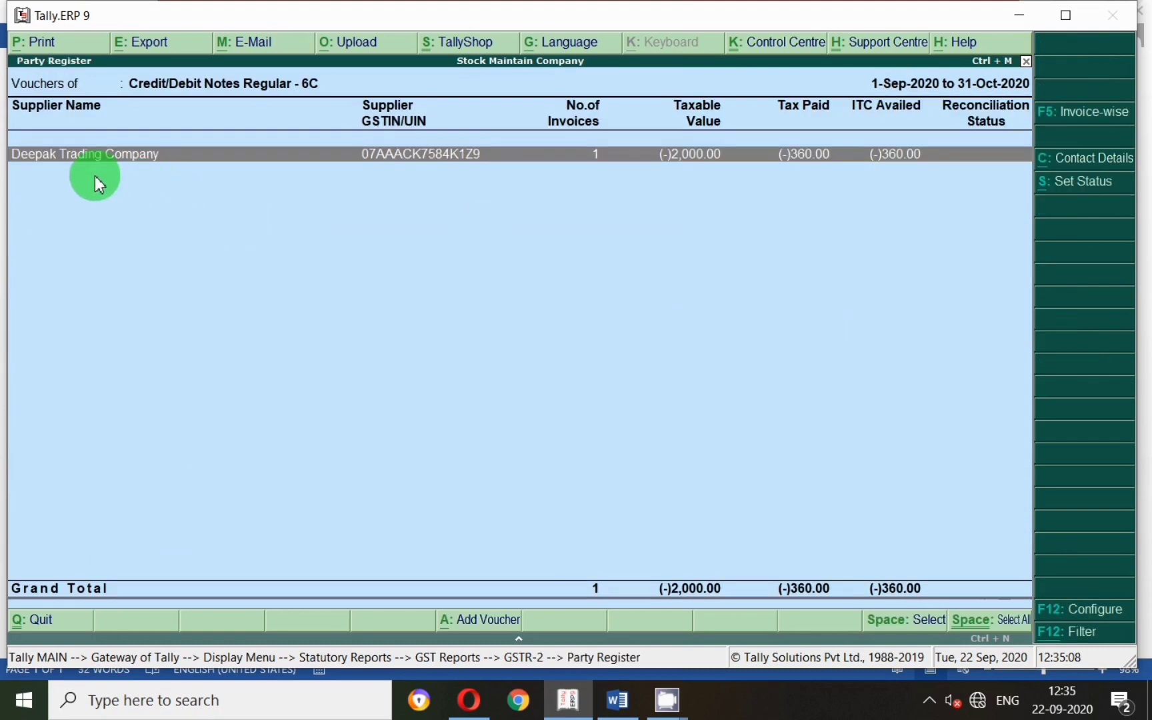
key(Escape)
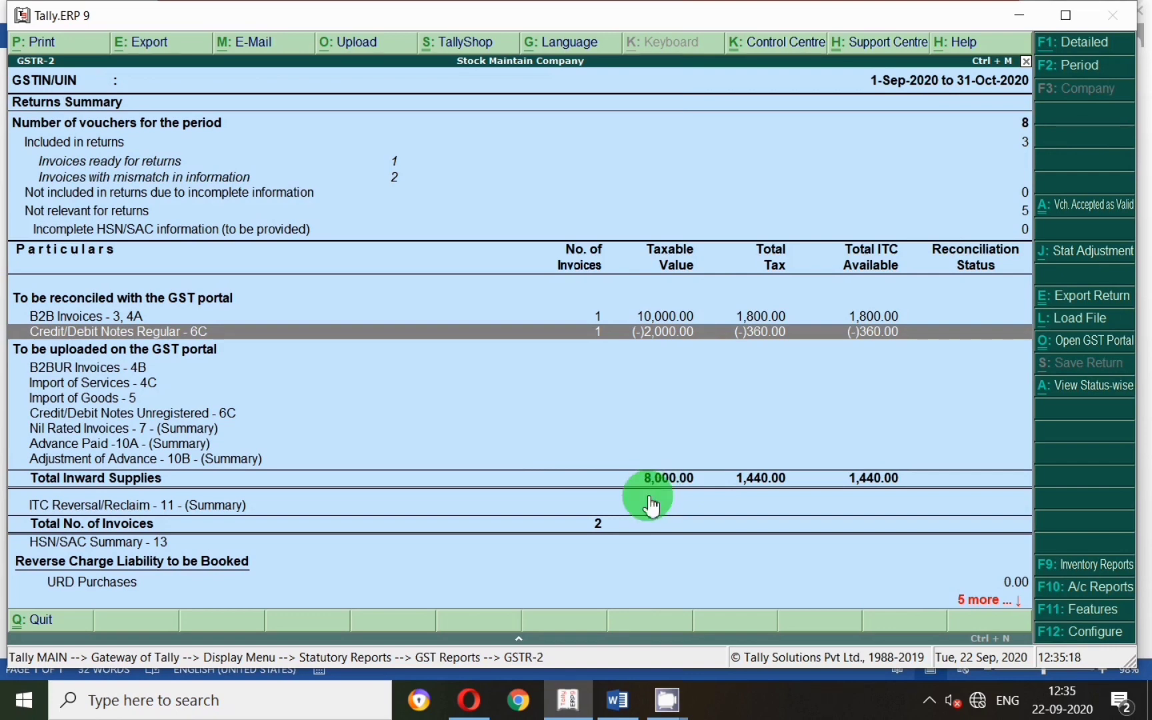
click(760, 318)
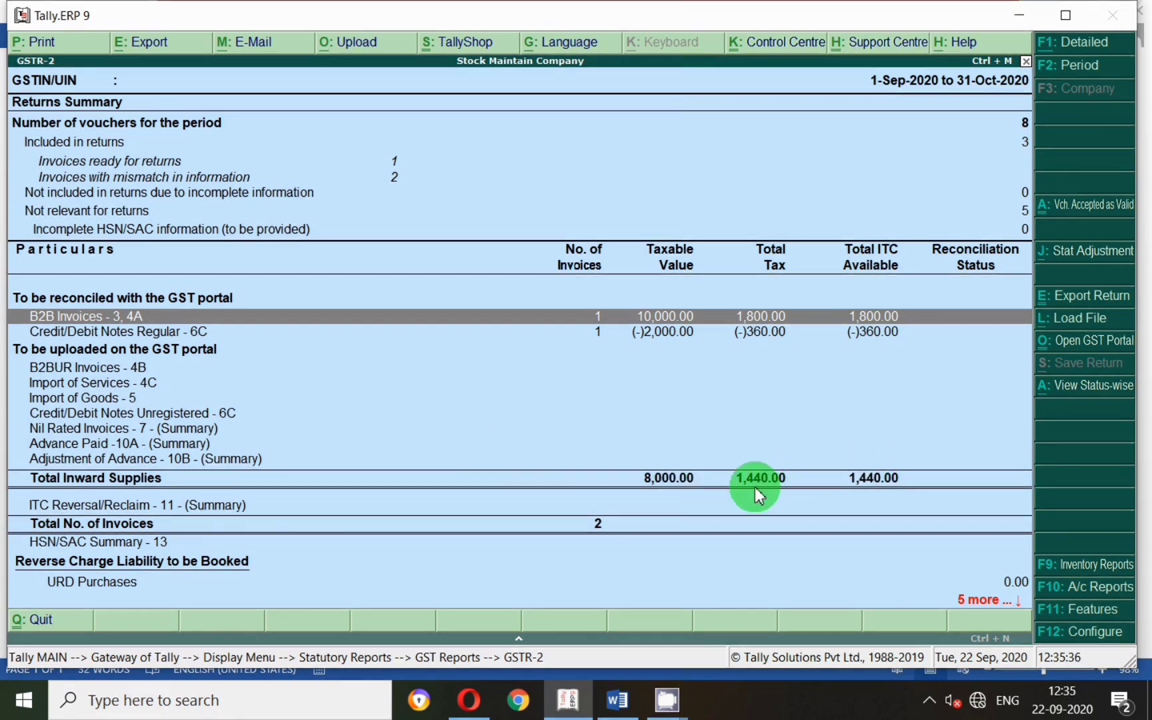
Leave the GST reports for the Gateway of Tally and consult the list of debit note types in the Word document
key(Escape)
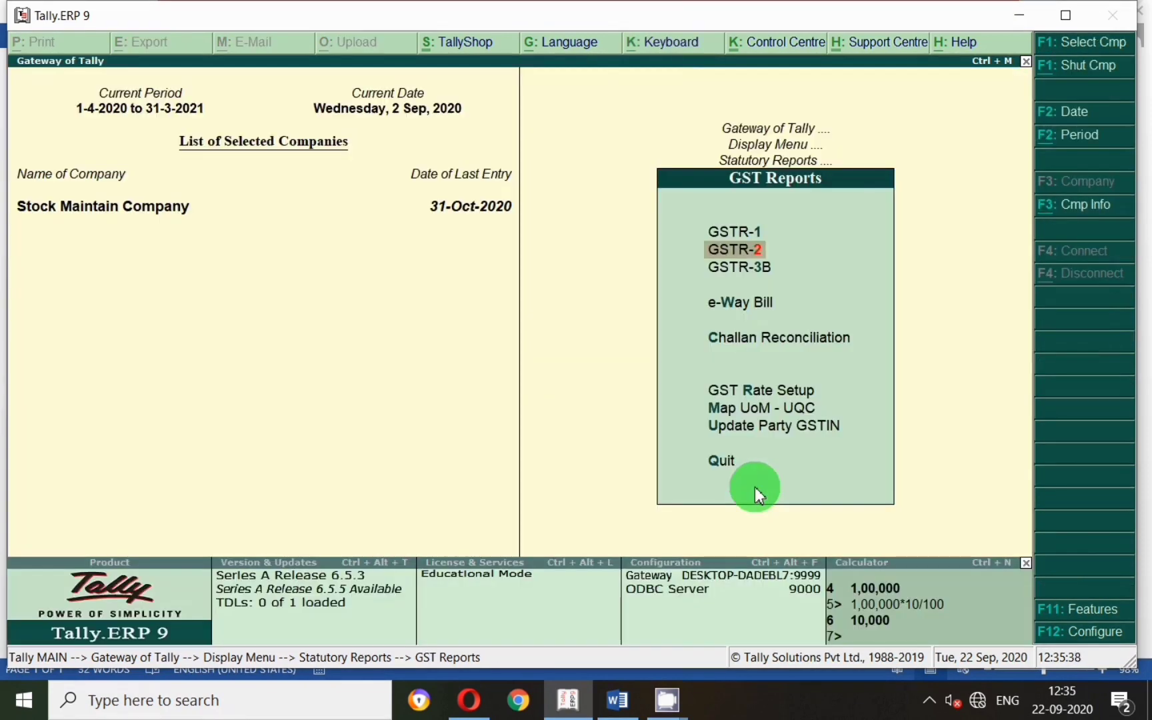
key(Escape)
key(Escape)
key(Escape)
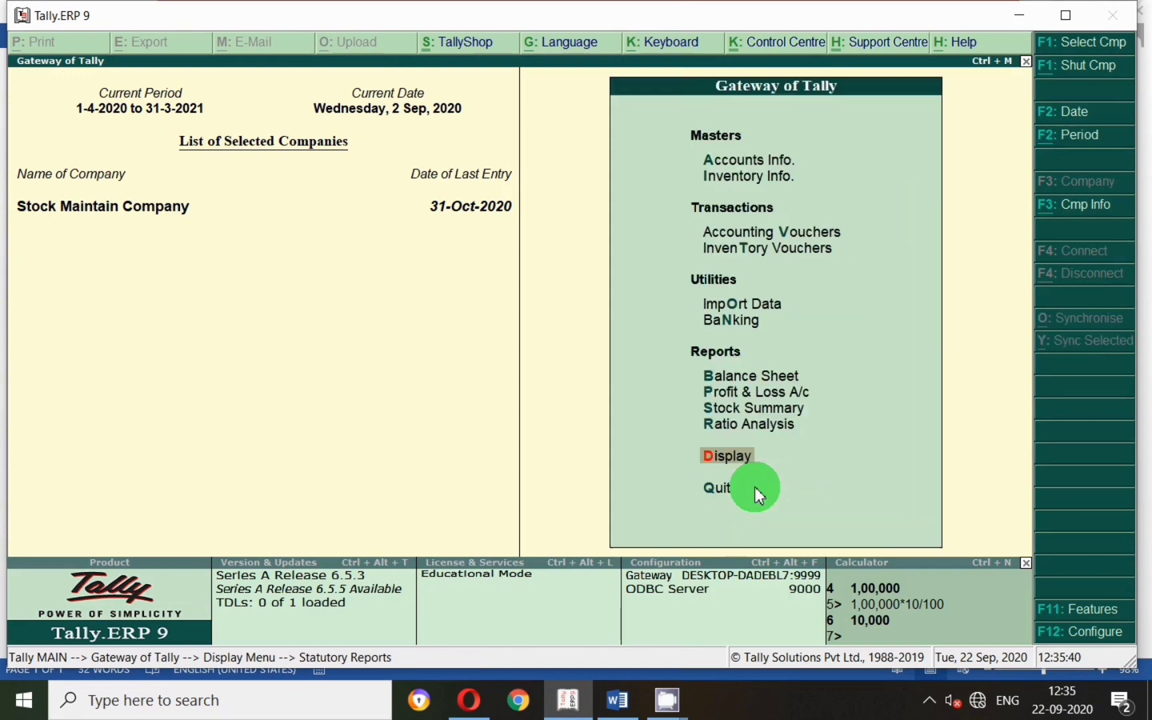
click(618, 700)
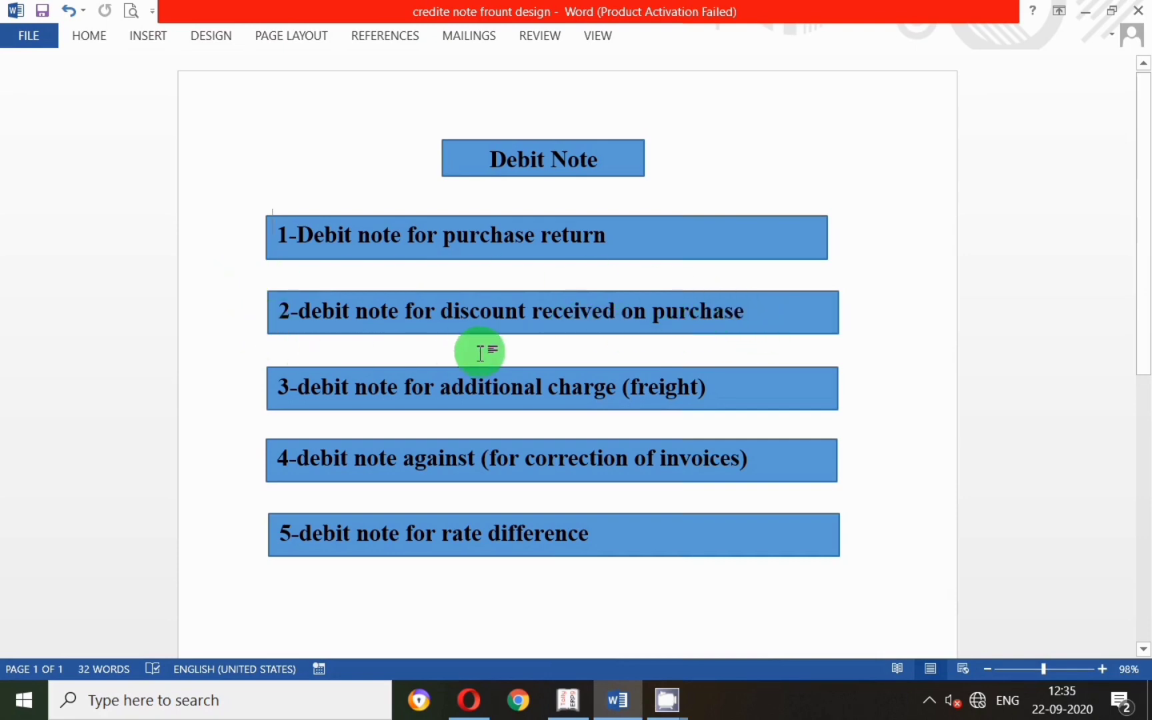
click(560, 698)
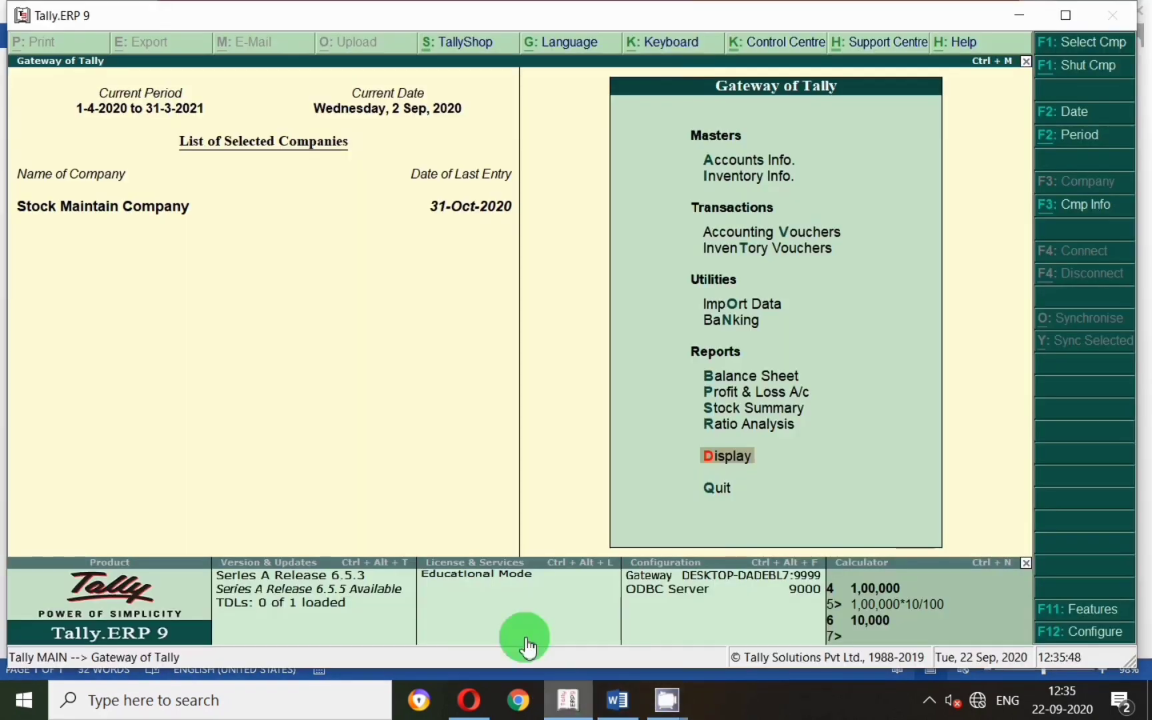
Start a purchase voucher in Tally dated 1-10-2020
key(v)
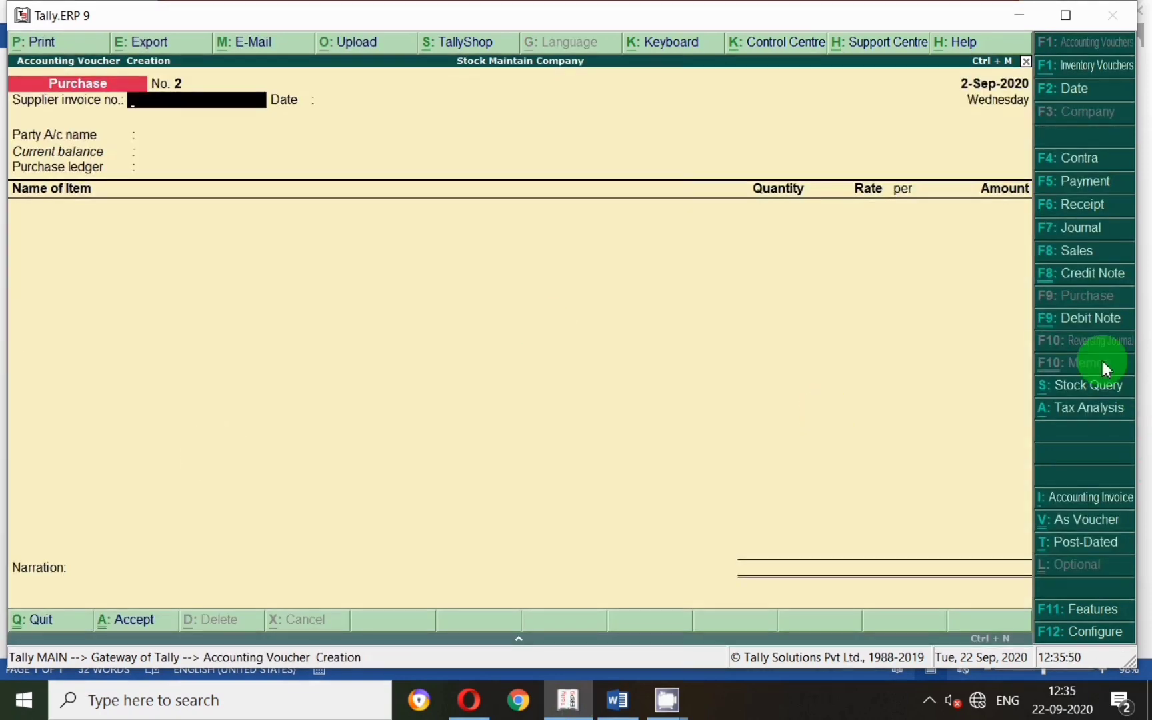
key(F2)
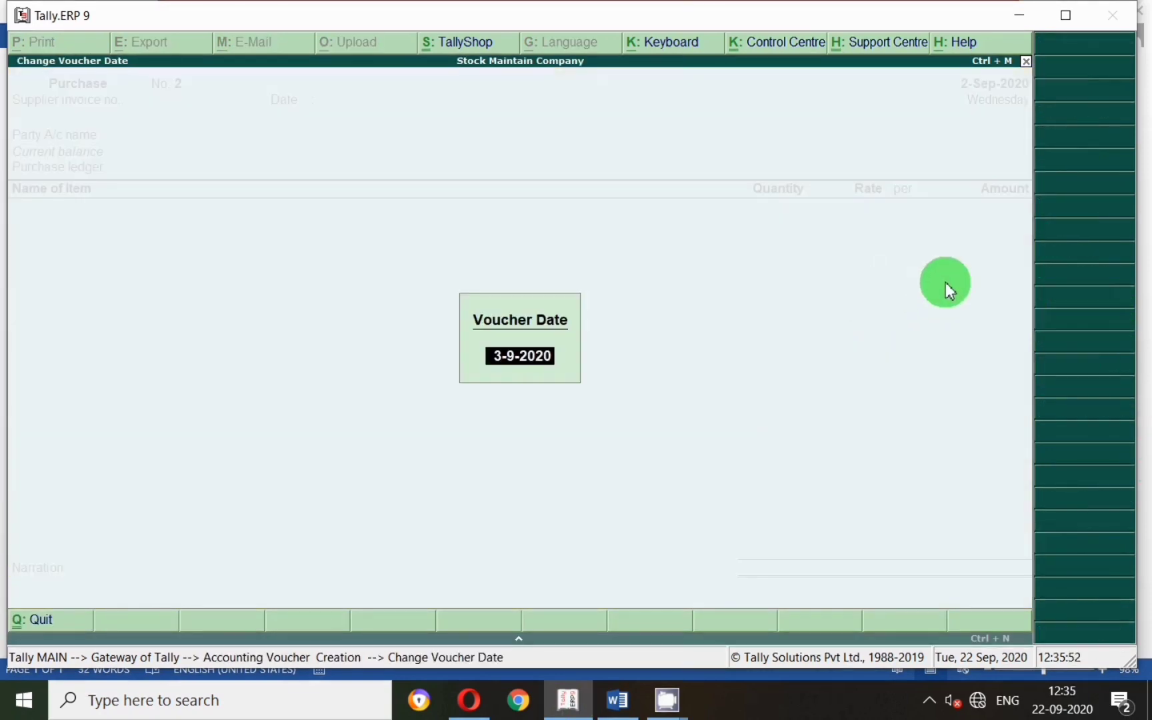
text(1-10)
key(Return)
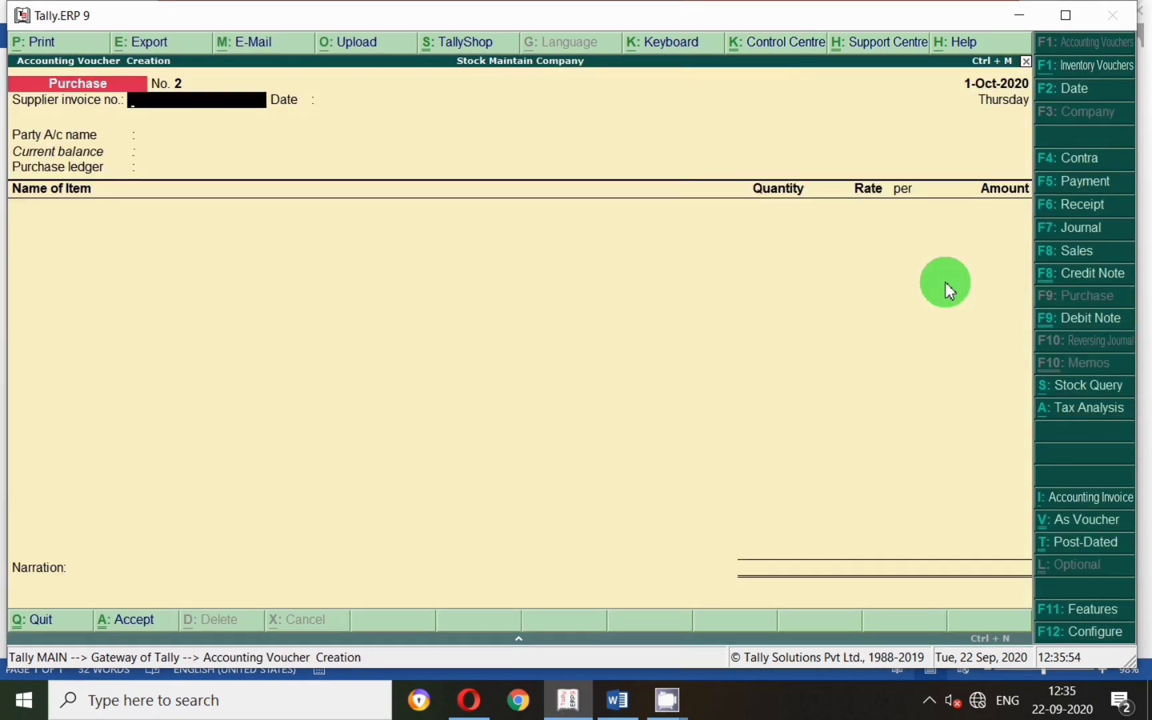
Set Deepak Trading Company as the purchase voucher's party, leaving the supplier invoice number blank and accepting the default supplier details
key(Return)
key(Return)
text(Deepa)
key(Return)
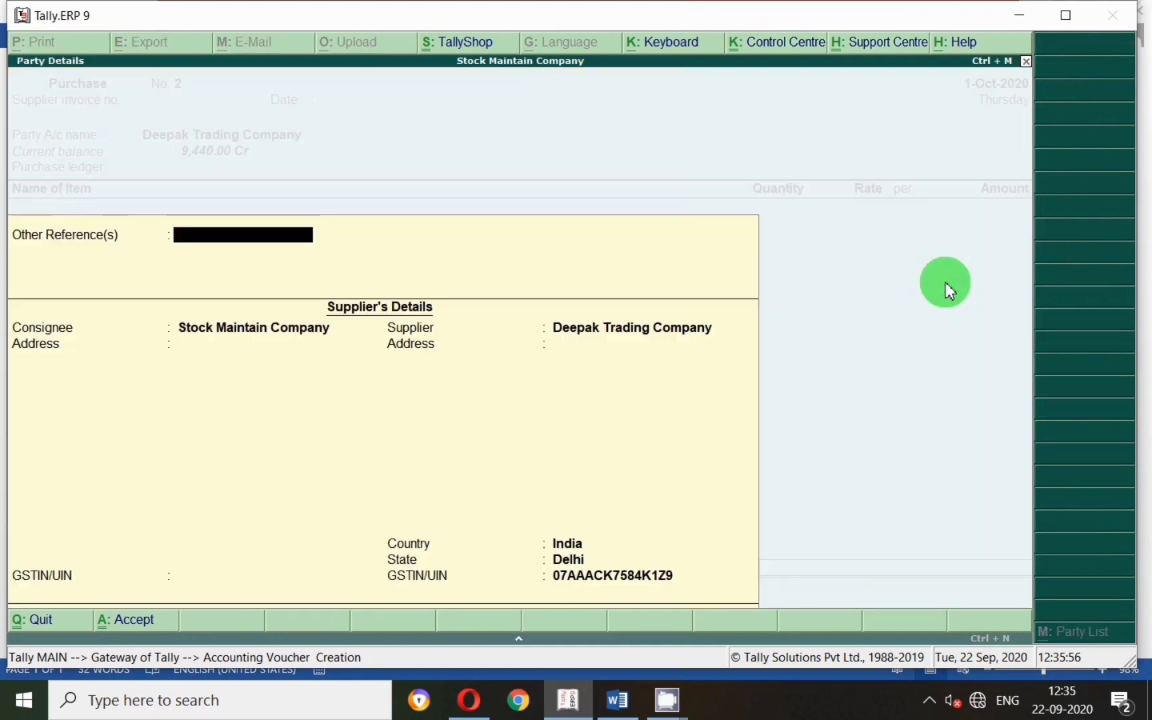
key(Return)
key(Return)
key(Return)
key(Return)
key(Return)
key(Return)
key(Return)
key(Return)
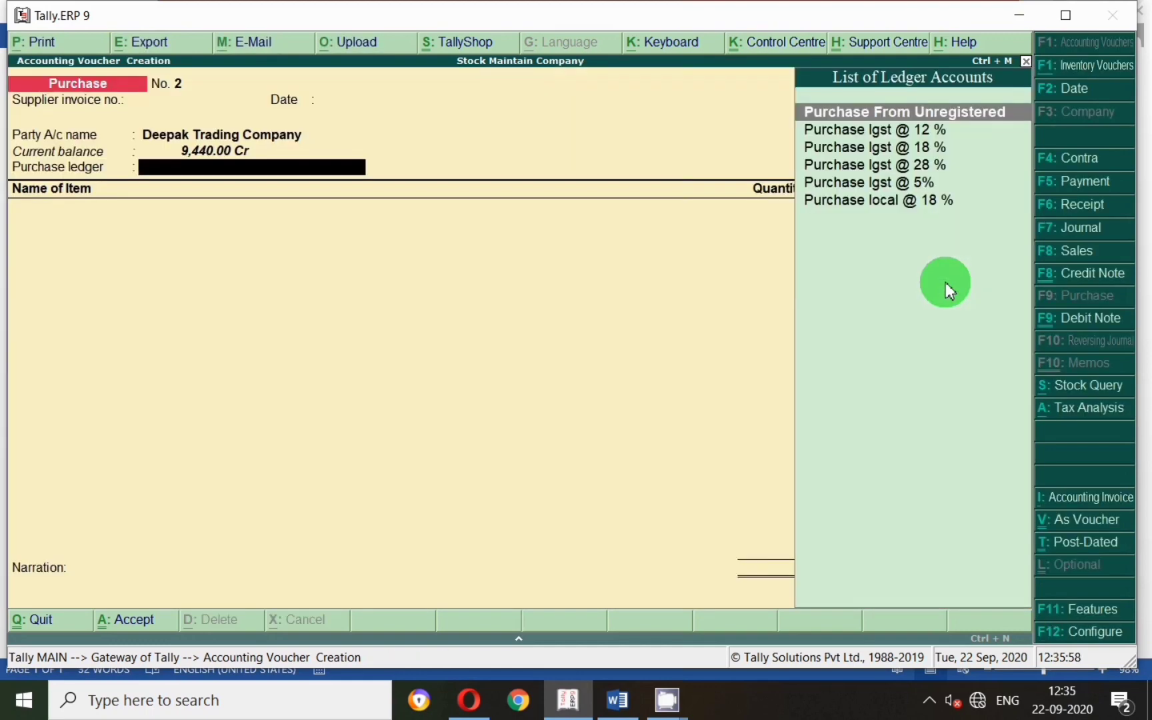
Select Purchase local @ 18 % as the purchase voucher's purchase ledger
key(Down)
key(Down)
key(Down)
key(Down)
key(Down)
key(Return)
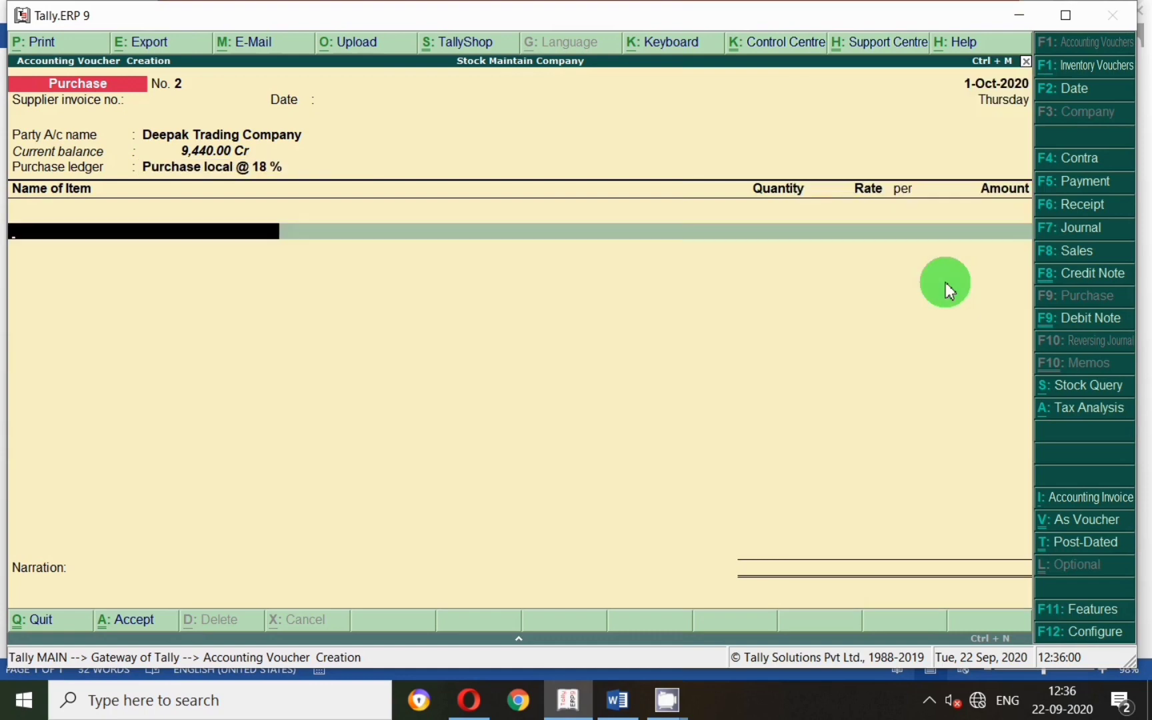
Add 200 nos of Fan at a rate of 1,000 from Main Location to the purchase voucher
text(Fan)
key(Return)
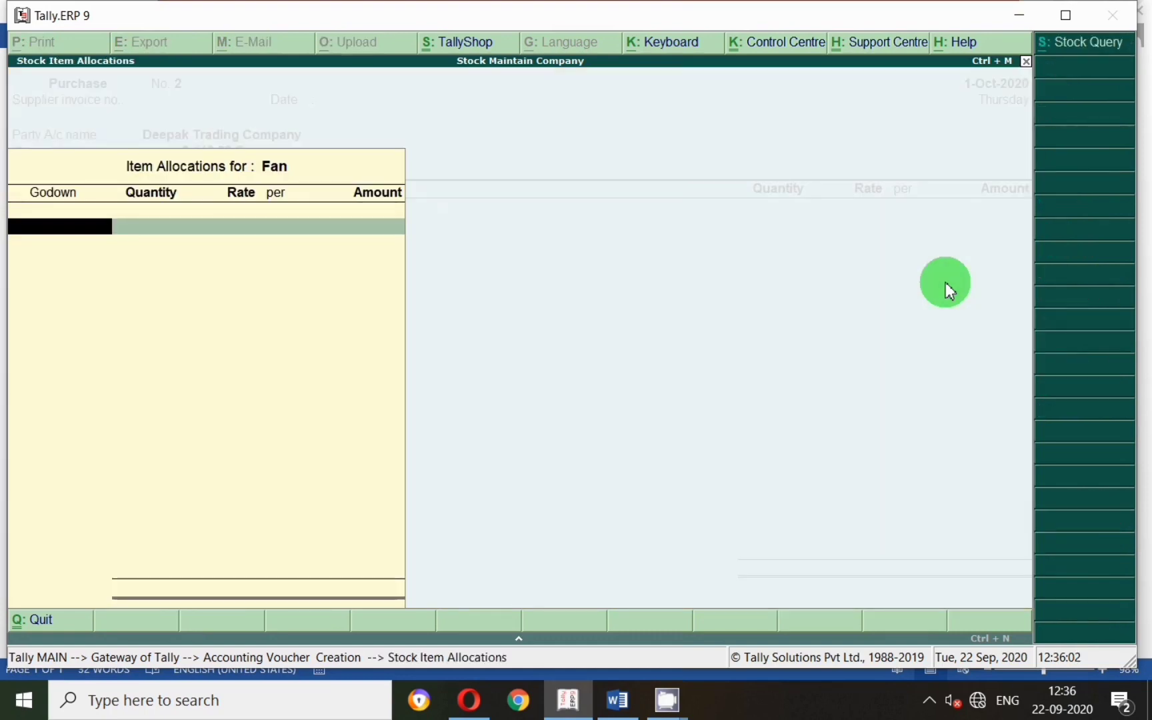
key(Return)
text(1)
key(BackSpace)
text(200)
key(Return)
key(Return)
key(Return)
key(Return)
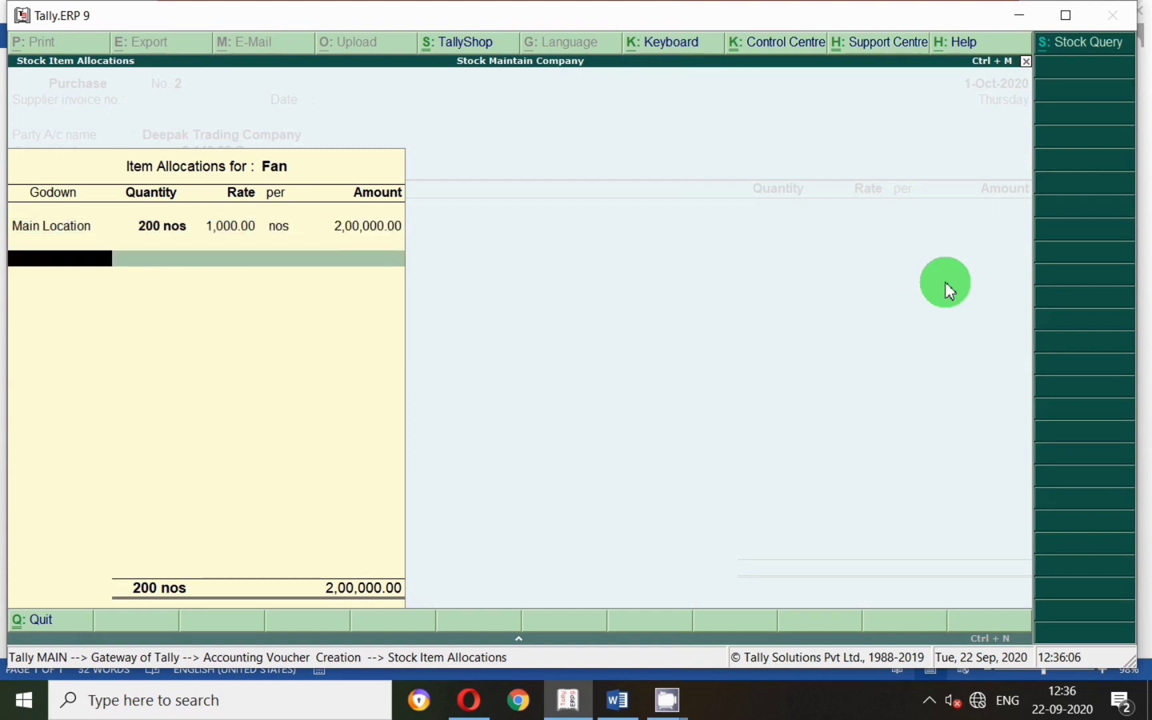
key(Return)
key(Return)
Add the Input Cgst @9 % ledger to the fan purchase
text(Cgs)
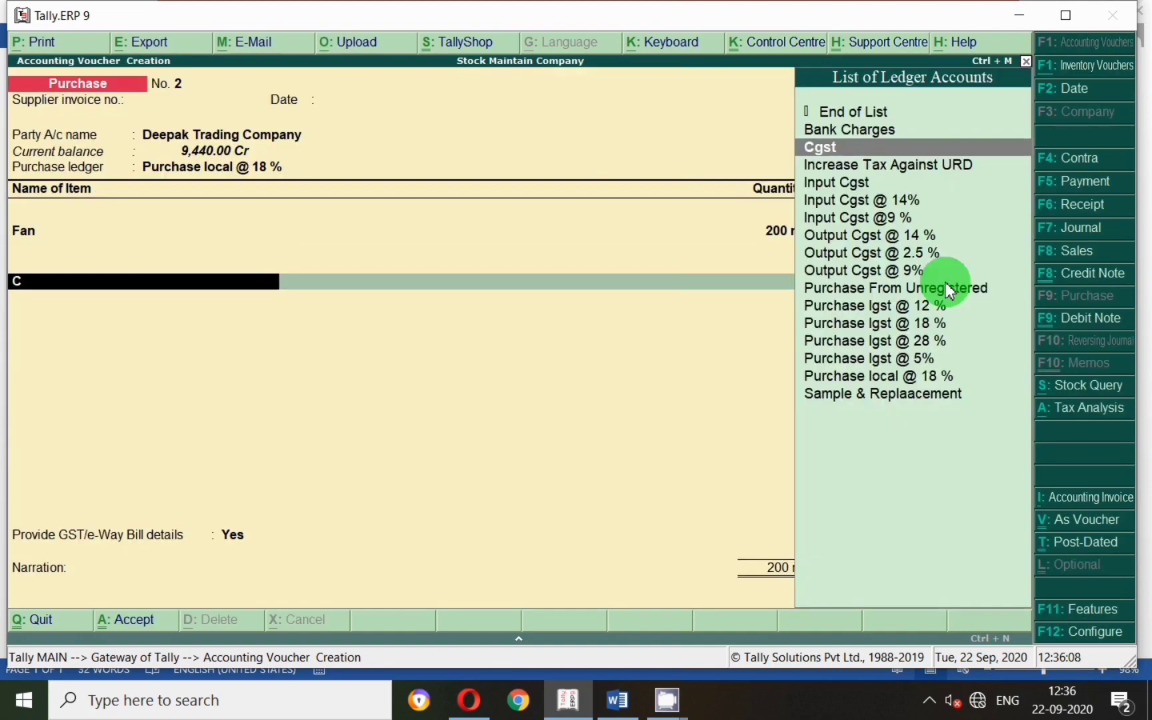
key(Down)
key(Down)
key(Down)
key(Return)
key(Return)
key(Return)
Add the input sgst @9 % ledger to the fan purchase and save the voucher
text(Sgs)
key(Up)
key(Up)
key(Up)
key(Up)
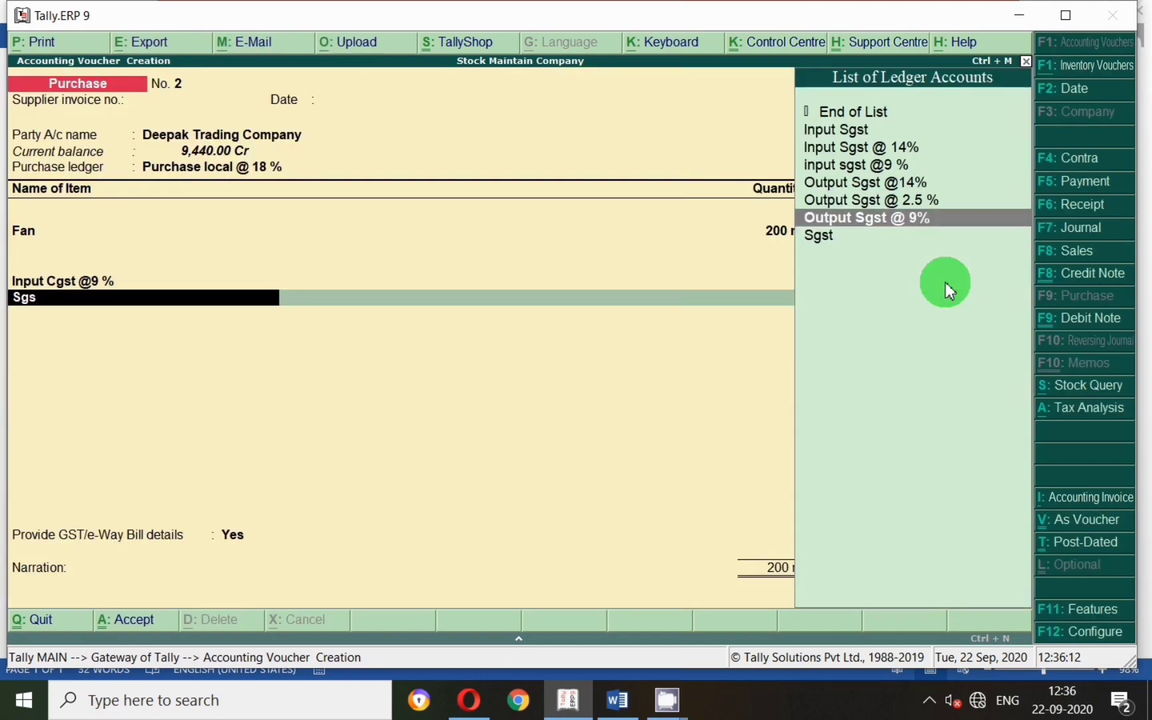
key(Return)
key(Return)
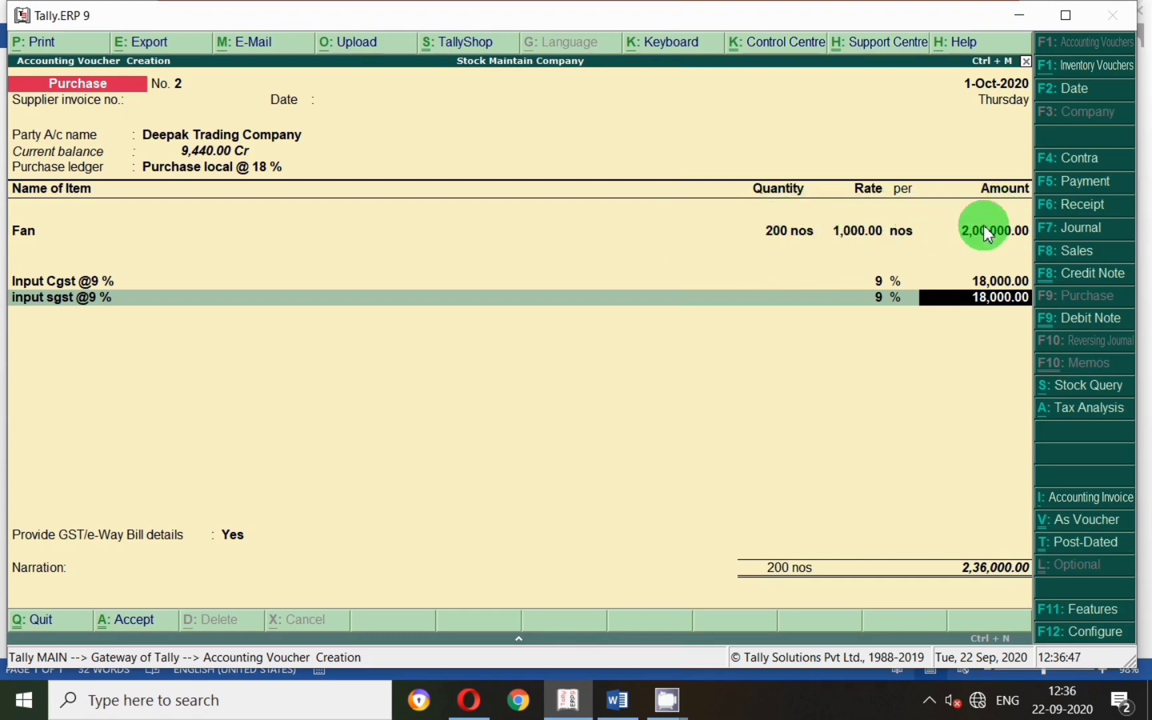
click(143, 622)
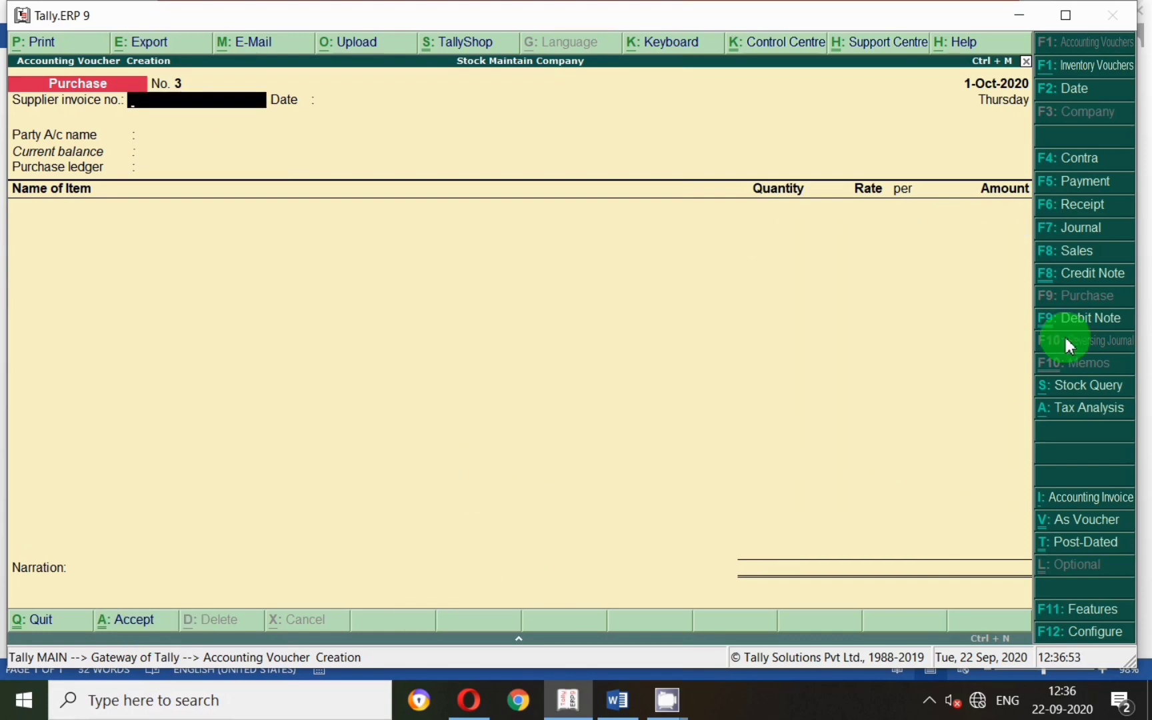
Start a debit note dated 2-10-2020 against original invoice no. 2 dated 1-Oct-2020
click(1098, 323)
key(F2)
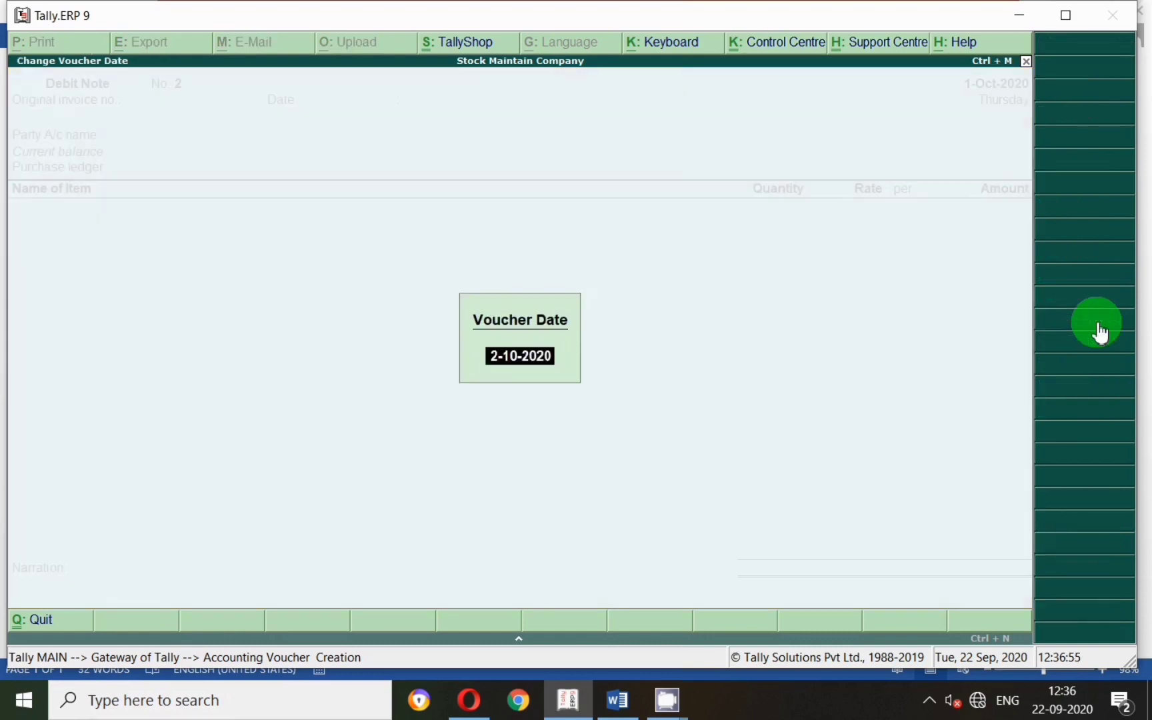
key(Return)
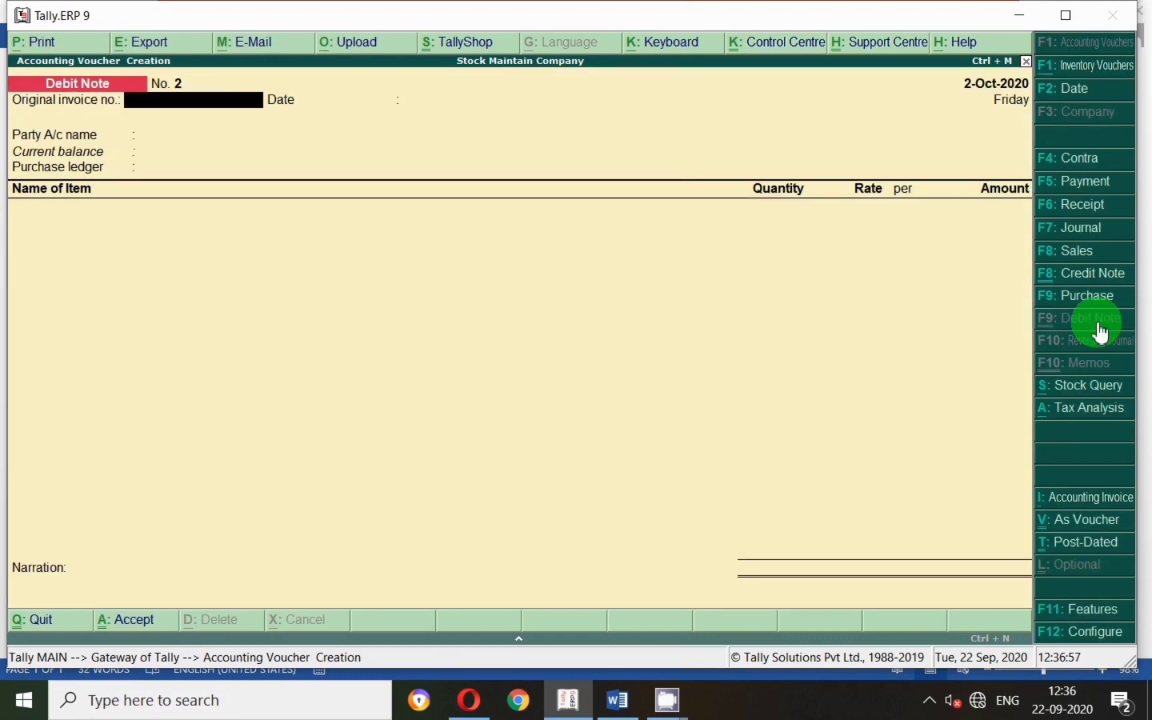
text(2)
key(Return)
text(1)
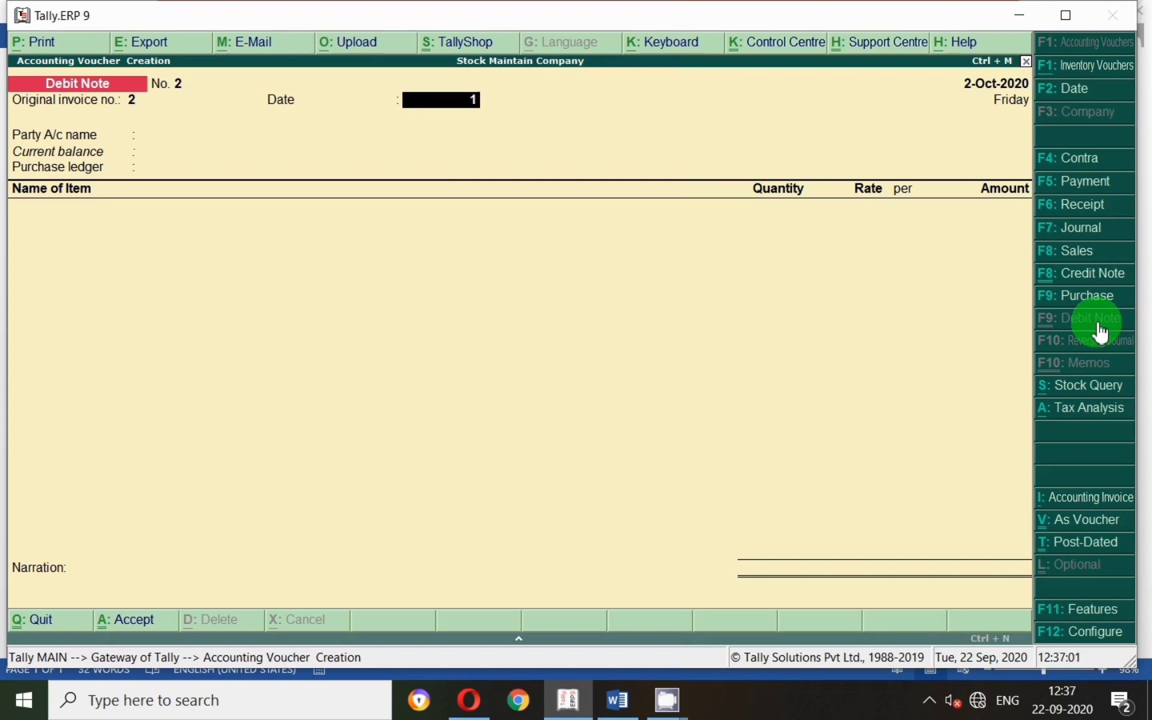
text(.10)
key(Return)
Set Deepak Trading Company as the debit note's party and accept the default dispatch and buyer details
text(Dee)
key(Return)
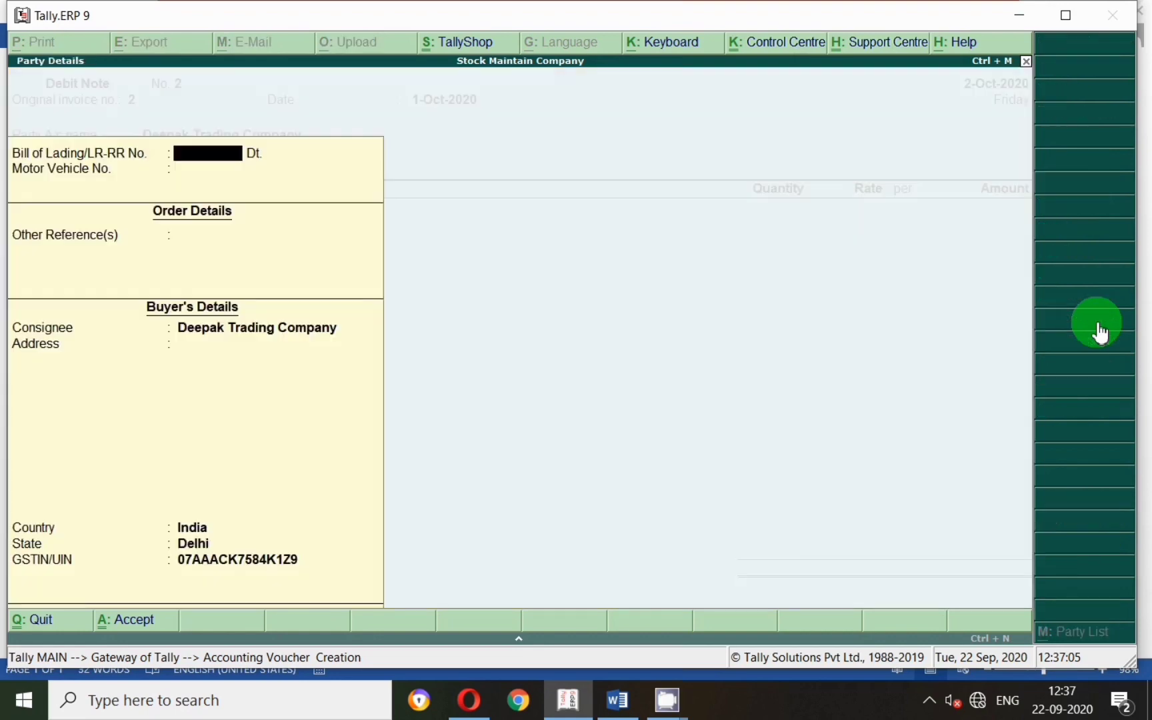
key(Return)
key(Return)
key(Return)
key(Return)
key(Return)
key(Return)
key(Return)
key(Return)
key(Return)
Select Purchase local @ 18 % as the debit note's purchase ledger
key(Down)
key(Down)
key(Down)
key(Down)
key(Down)
key(Return)
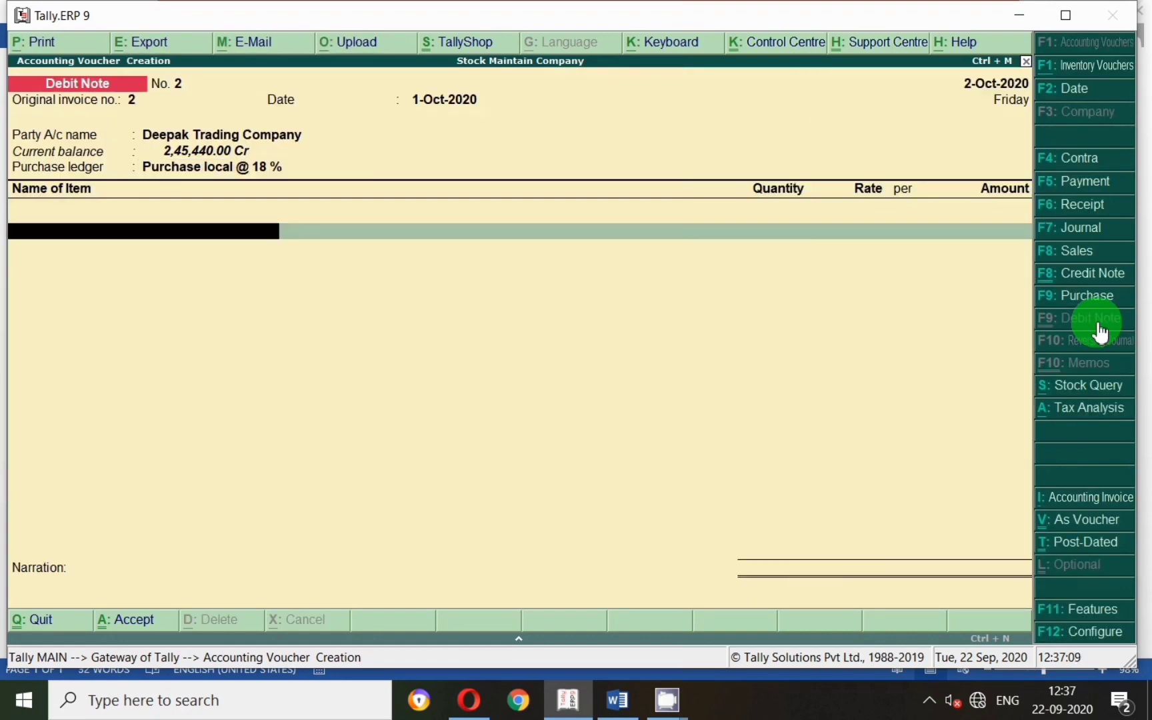
Add the Fan item at Main Location to the debit note, leaving quantity and rate blank
text(Fan)
key(Return)
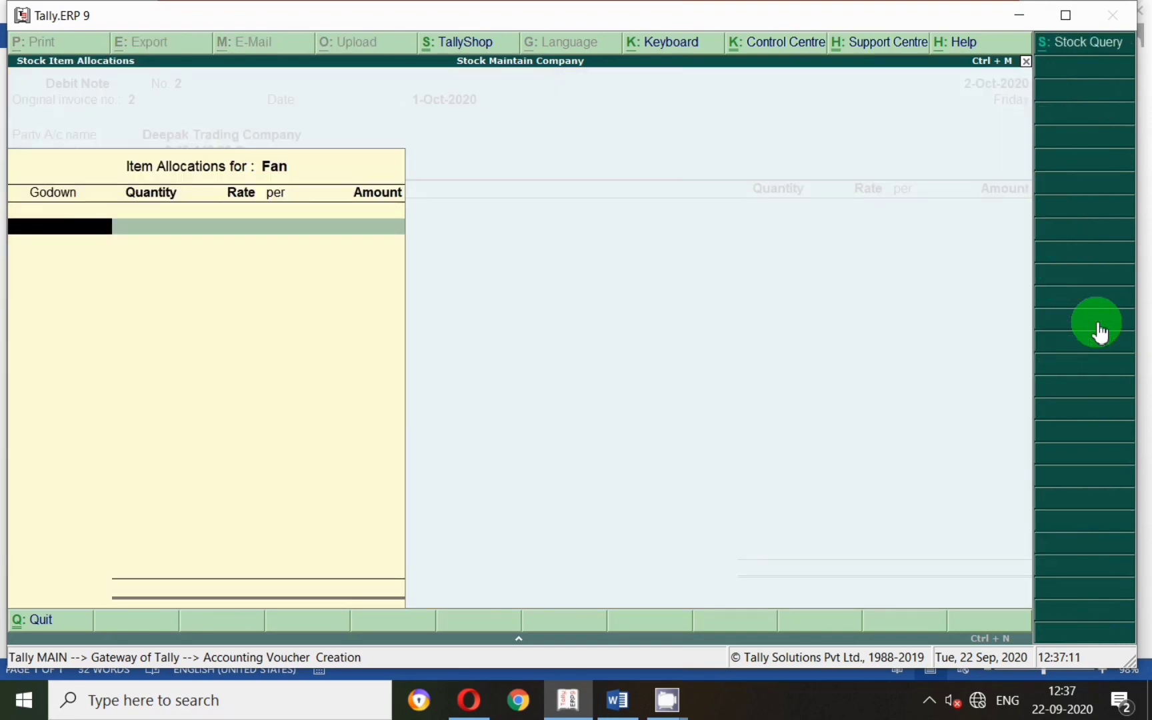
key(Return)
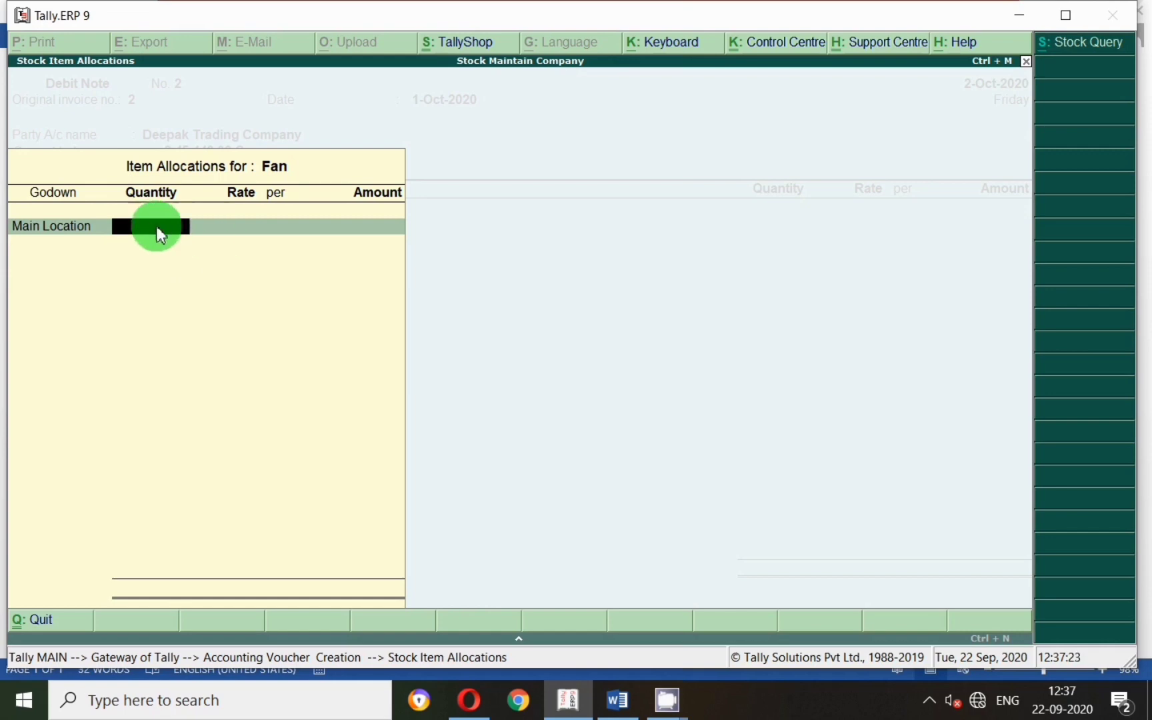
key(Return)
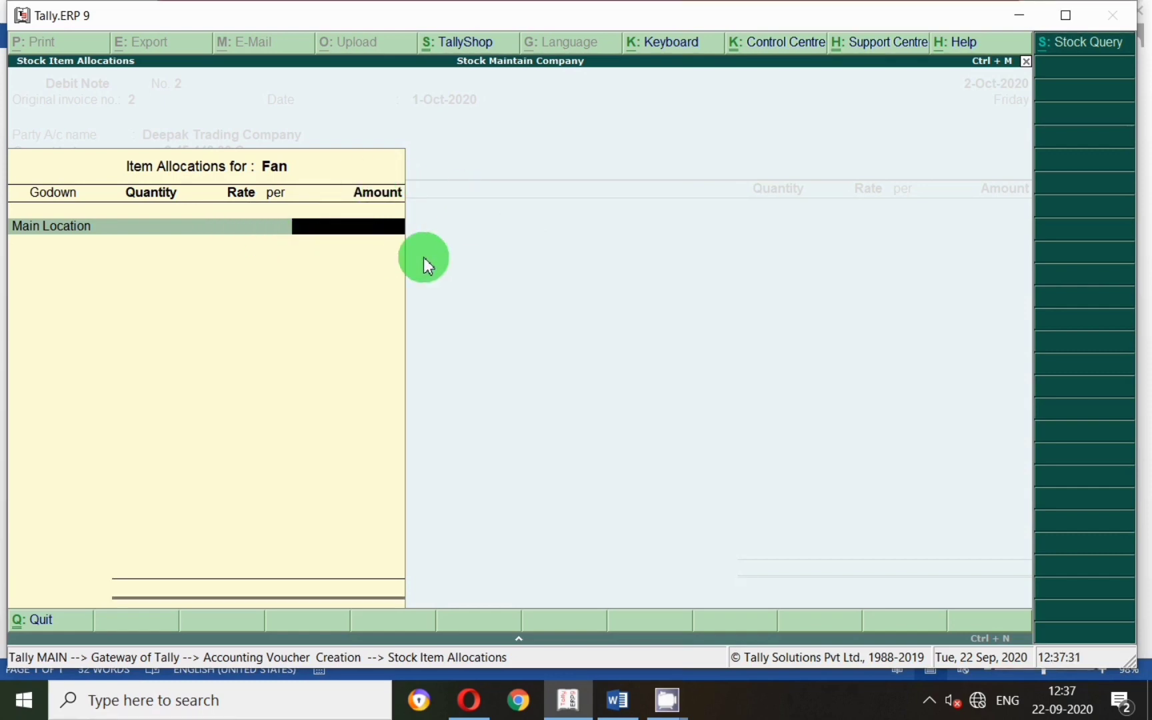
Enter 20,000 as the Fan amount in the debit note's item allocation
text(0000)
key(Return)
key(BackSpace)
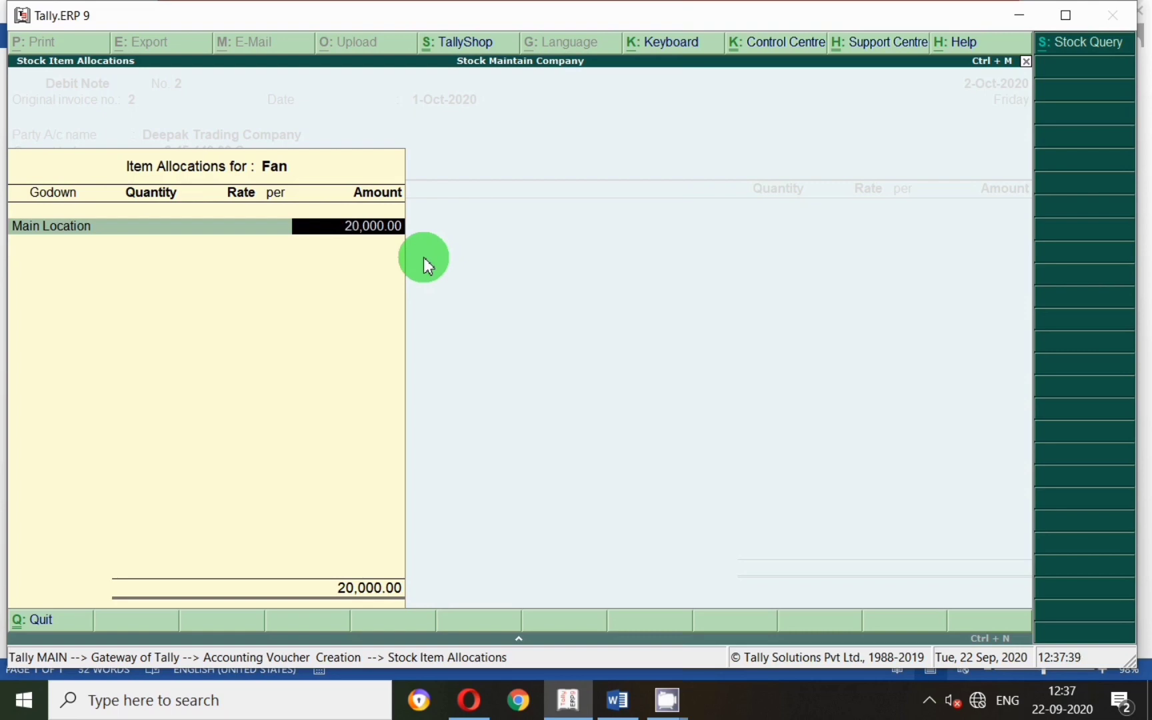
Calculate 200*50 in the built-in calculator, then close it
key(ctrl+n)
text(200*50)
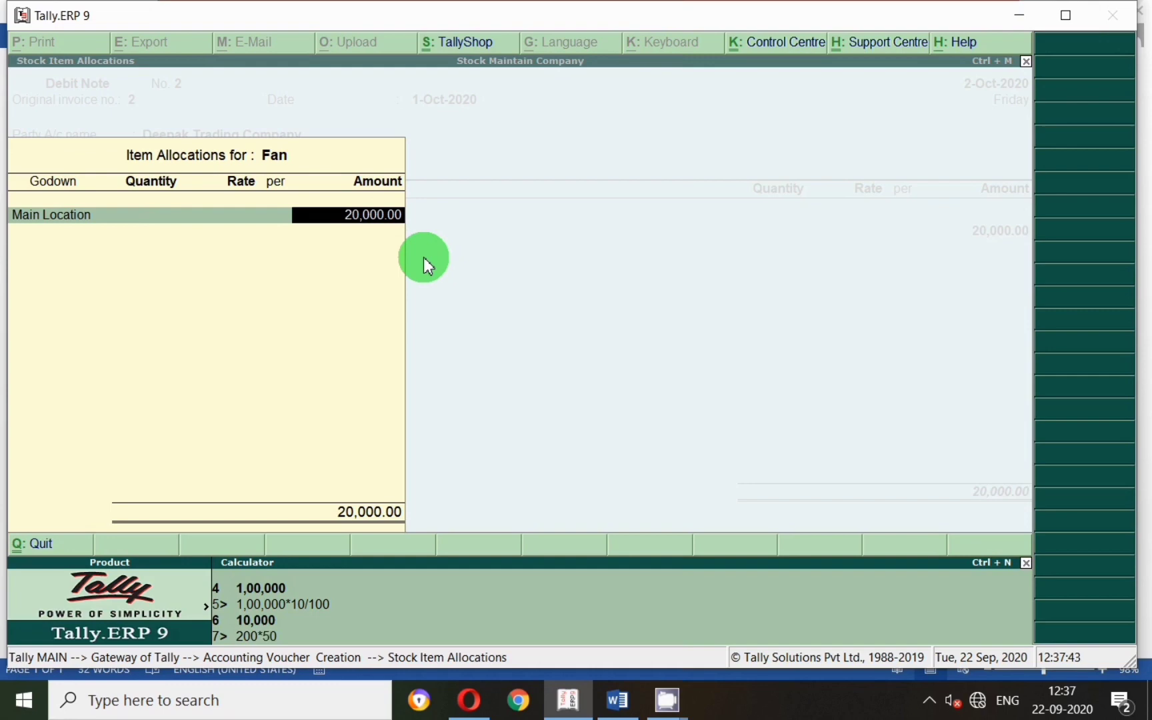
key(Return)
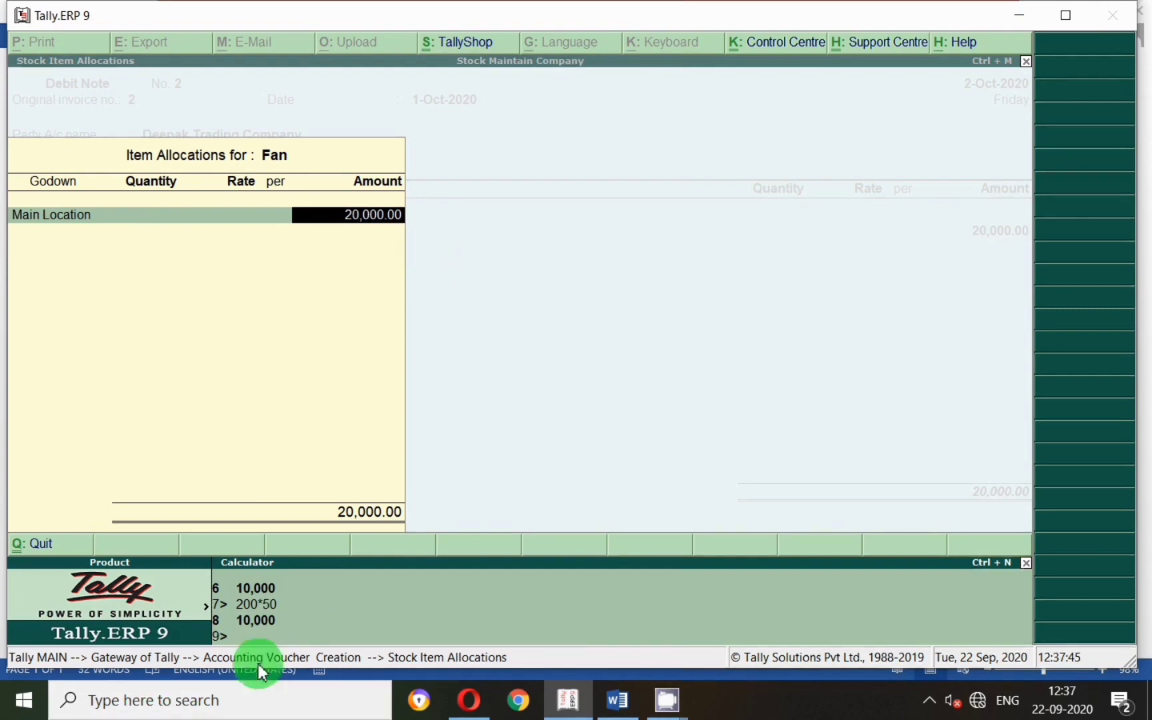
click(1030, 565)
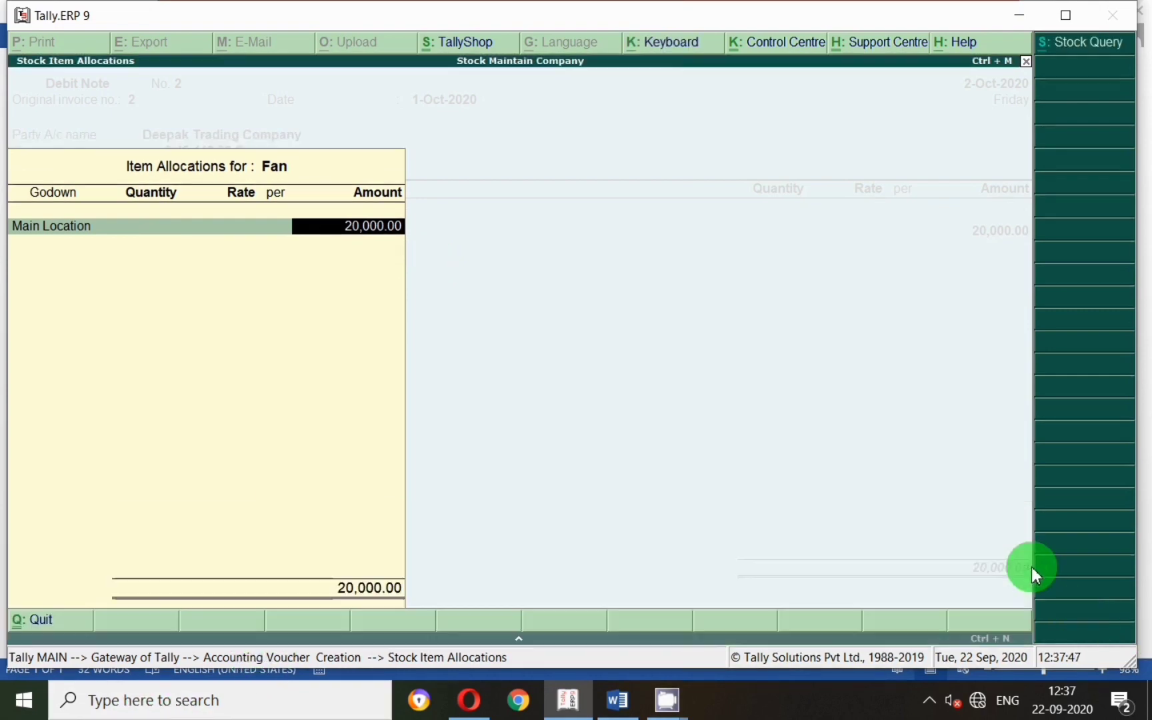
Set the Fan allocation amount to 10,000 and finish the debit note's item entry
text(10,000)
key(Return)
key(Return)
key(Return)
key(Return)
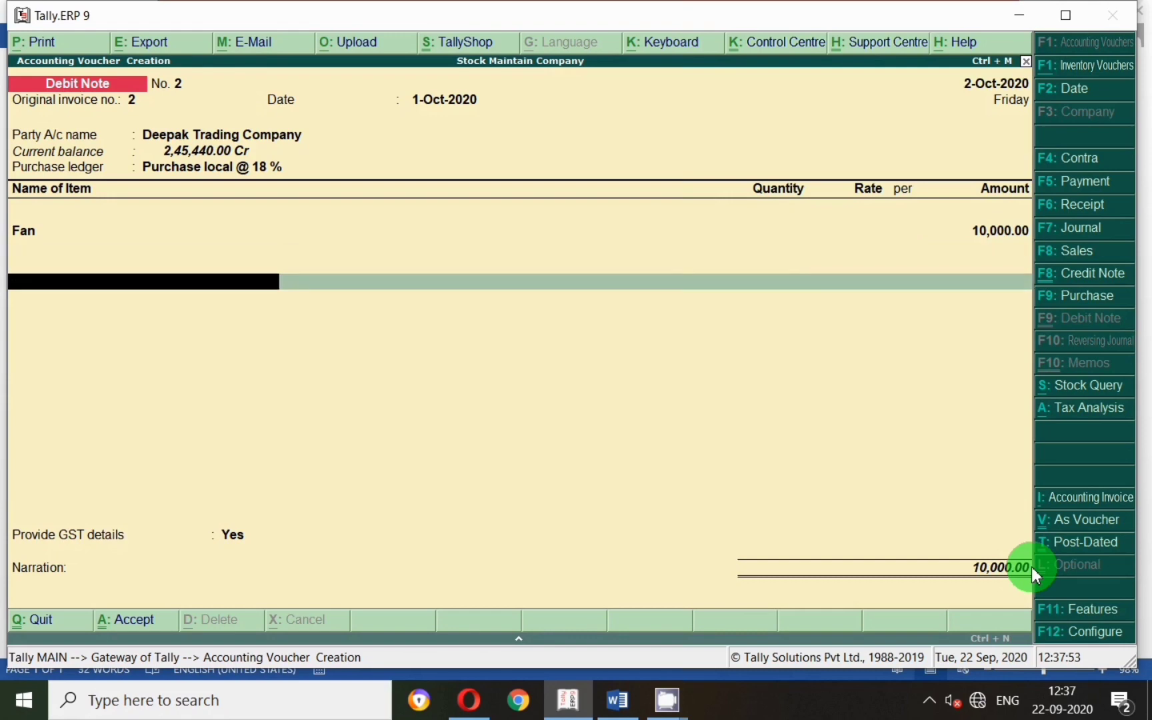
Add the Input Cgst @9 % ledger to the debit note
text(Cgs)
key(Down)
key(Down)
key(Down)
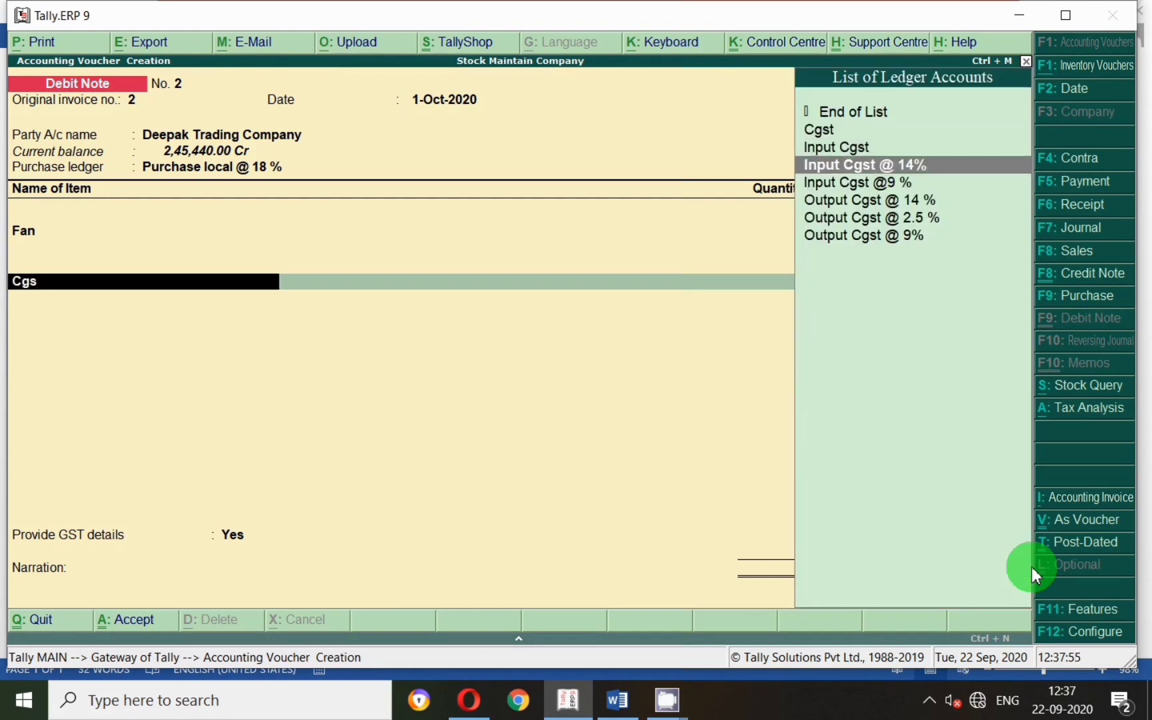
key(Return)
key(Return)
key(Return)
Add the input sgst @9 % ledger to the debit note
text(Sgs)
key(Up)
key(Up)
key(Up)
key(Up)
key(Return)
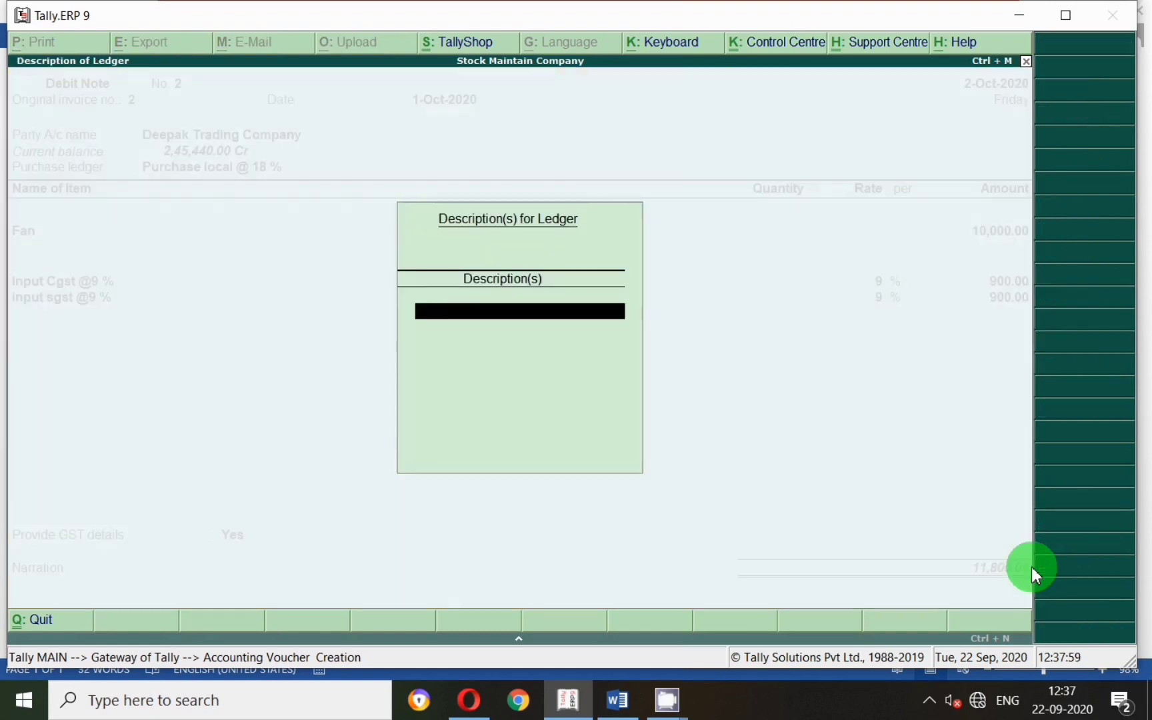
Finish the tax ledger lines of the debit note and proceed to the bill-wise details for Deepak Trading Company
key(Return)
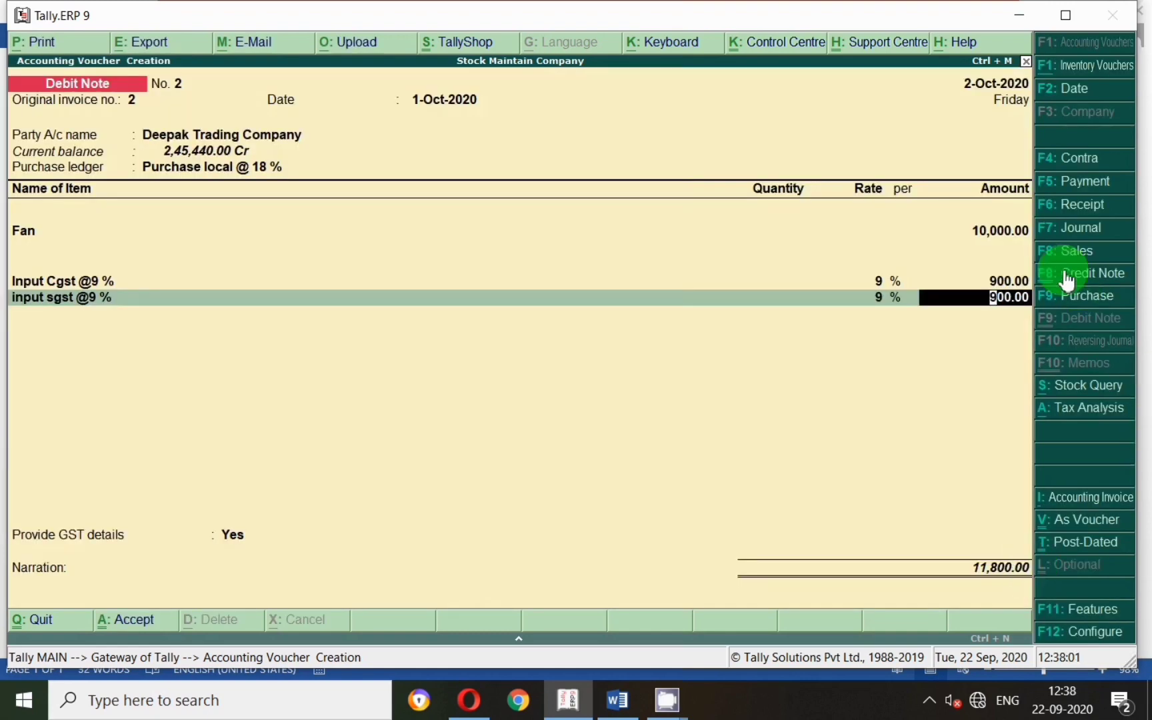
key(Return)
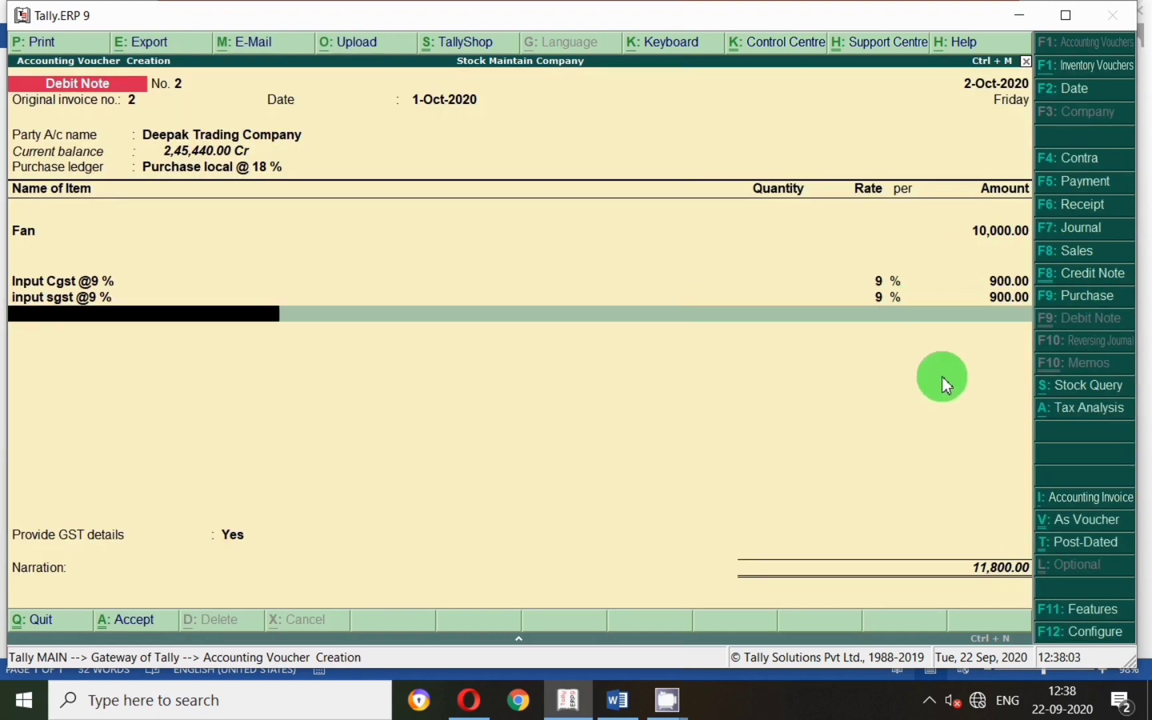
click(138, 633)
click(1025, 563)
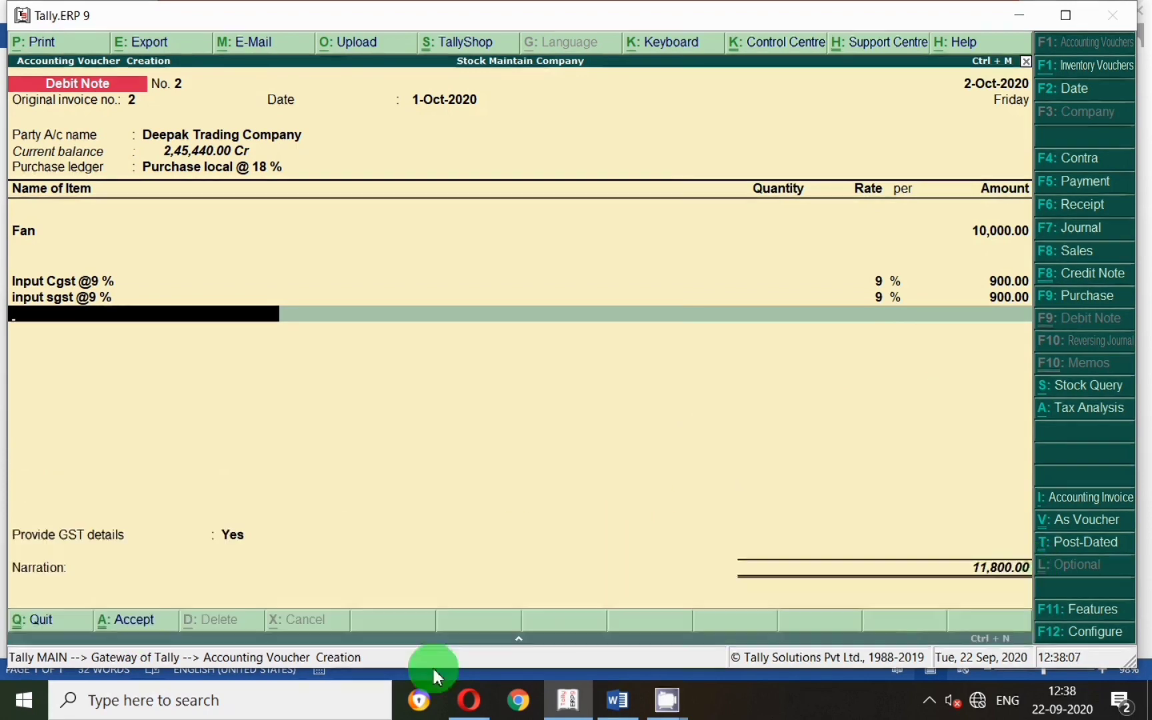
click(141, 614)
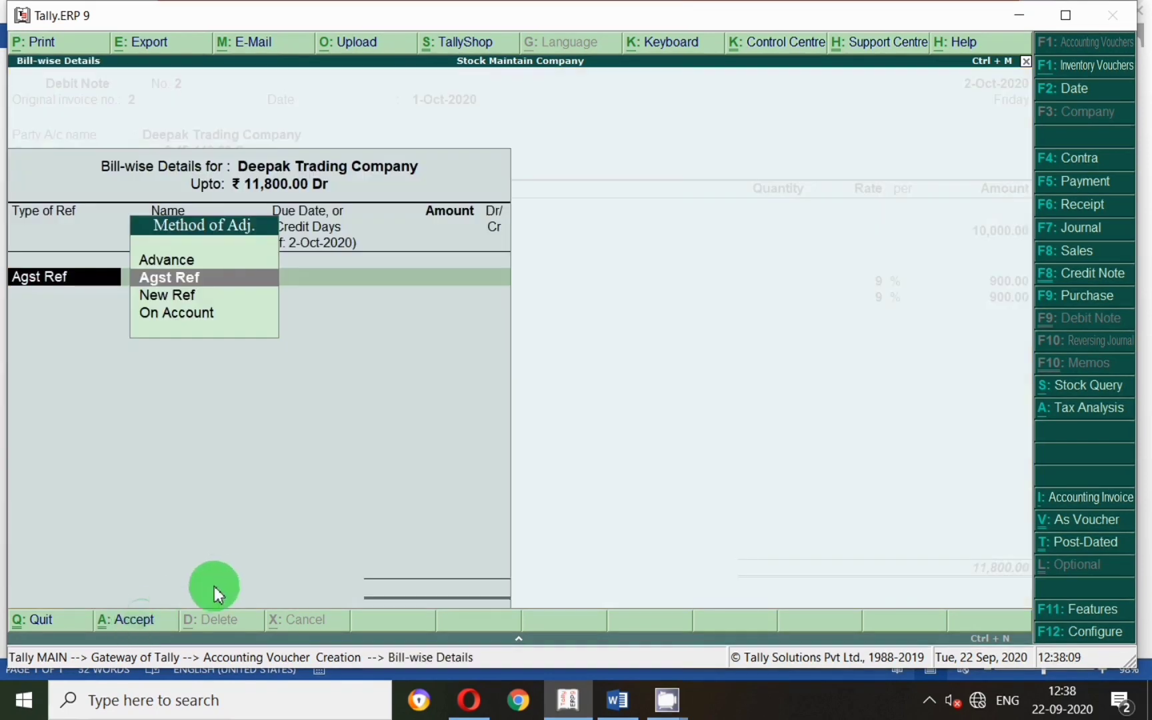
Allocate the debit note as Agst Ref to pending bill 2 dated 1-Oct-2020 and save the voucher
key(Return)
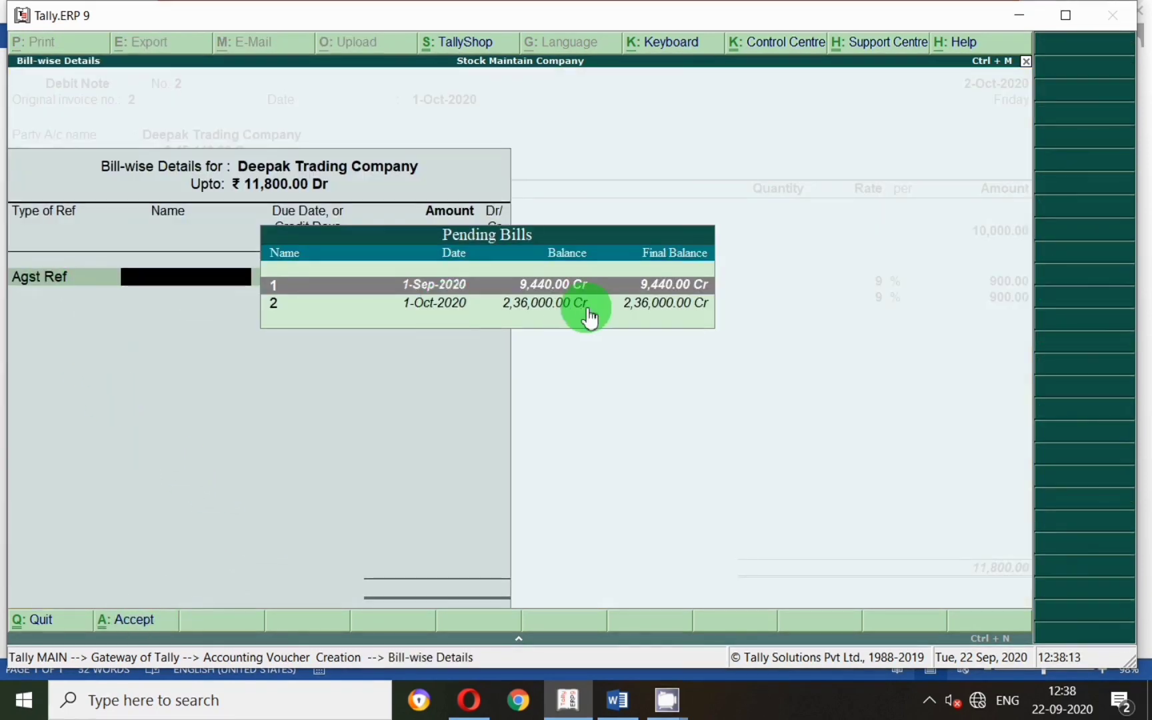
click(527, 306)
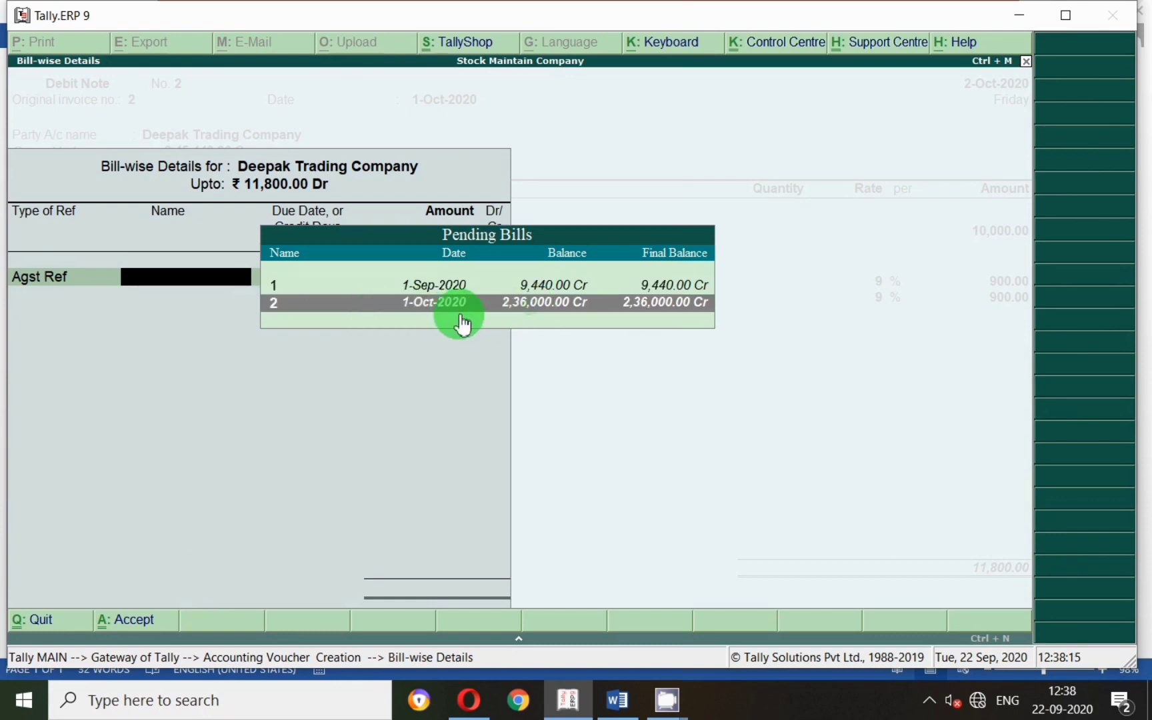
key(Return)
key(Return)
key(Return)
key(Return)
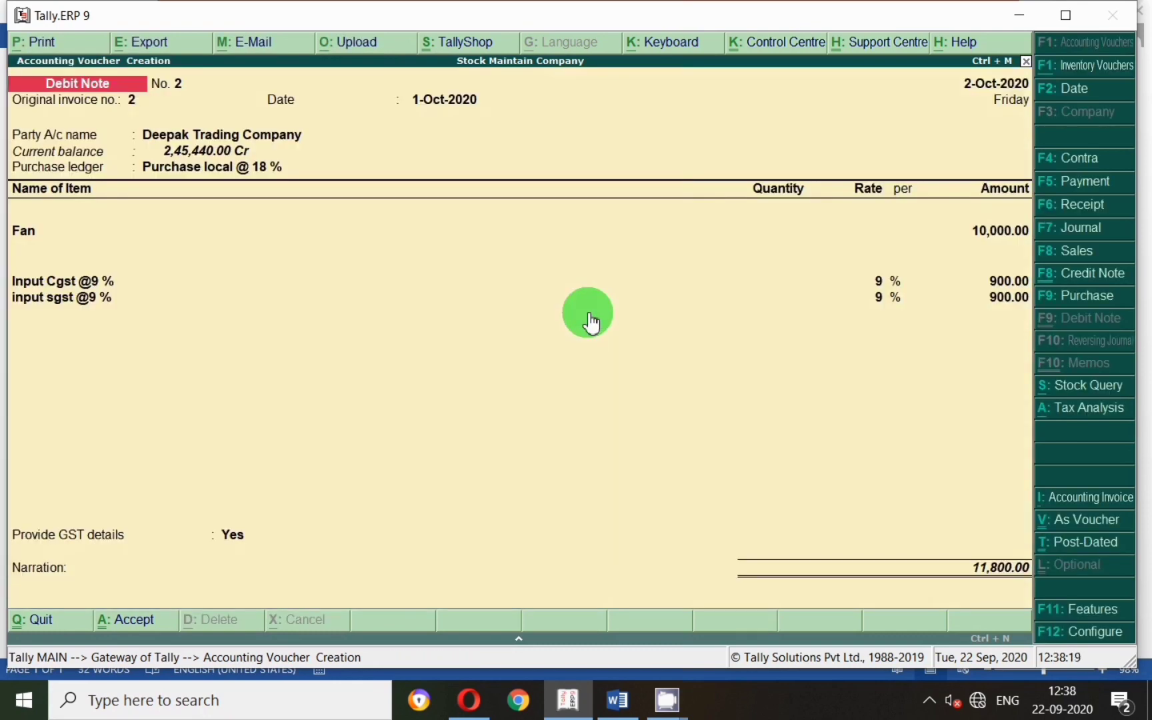
key(Return)
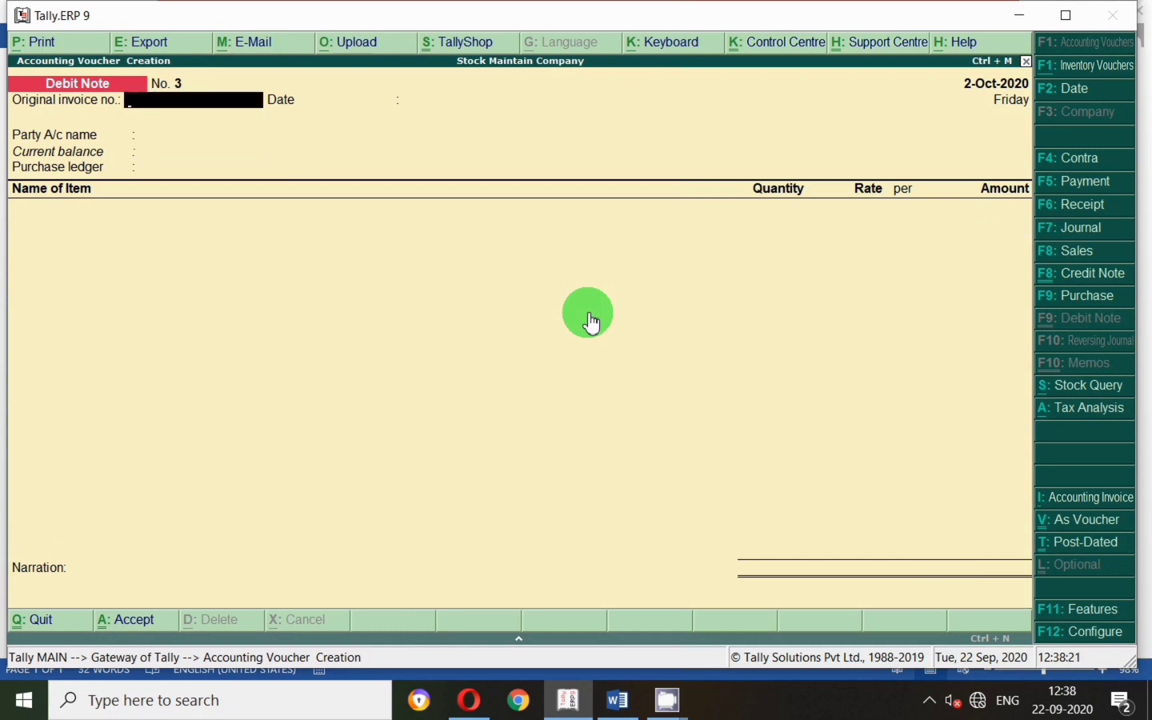
Leave voucher entry and view the October stock vouchers of the Fan item from the Stock Summary
key(Escape)
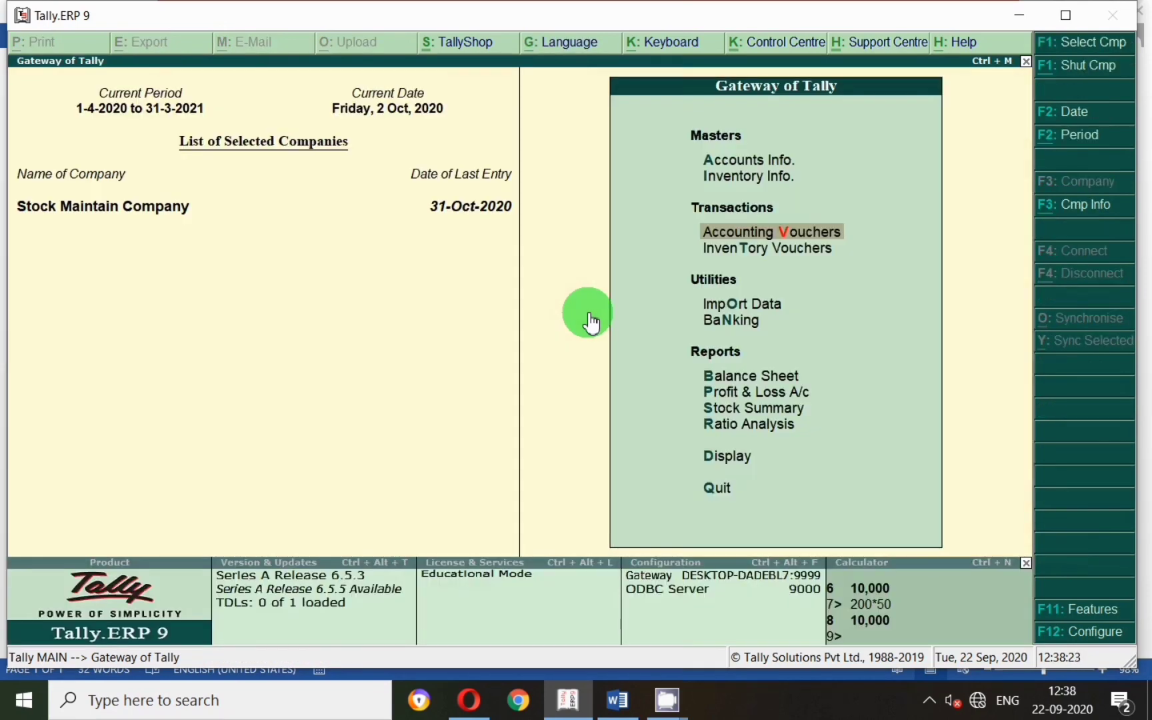
key(s)
key(Return)
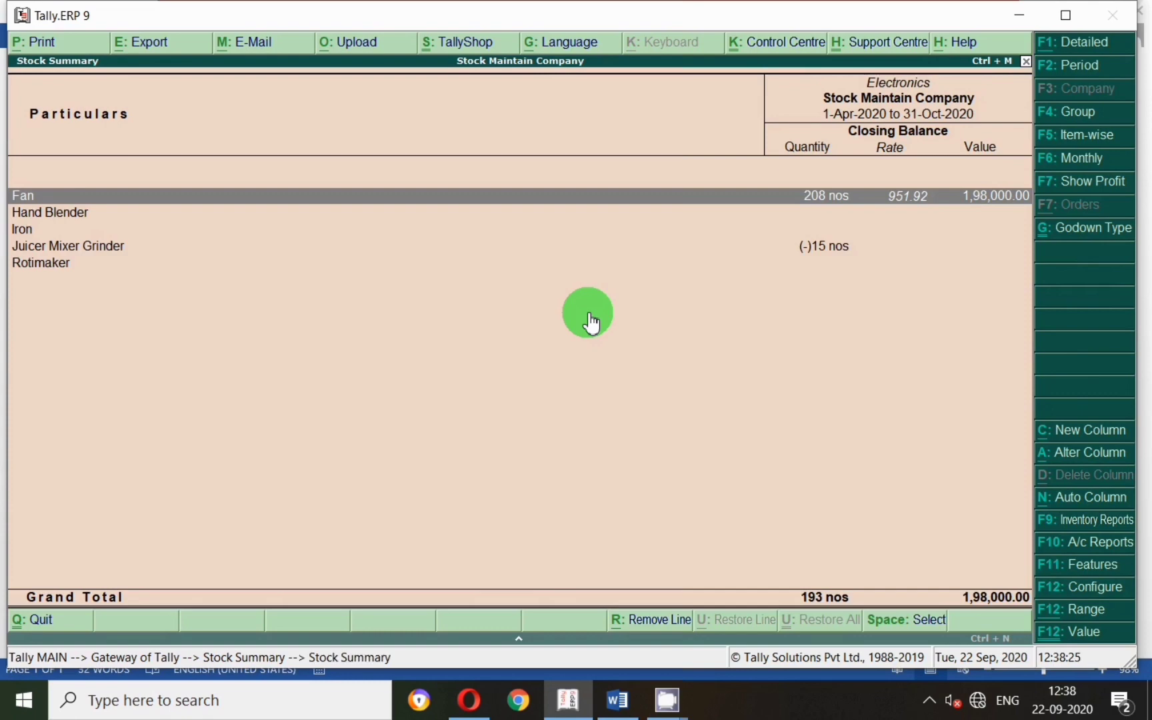
key(Return)
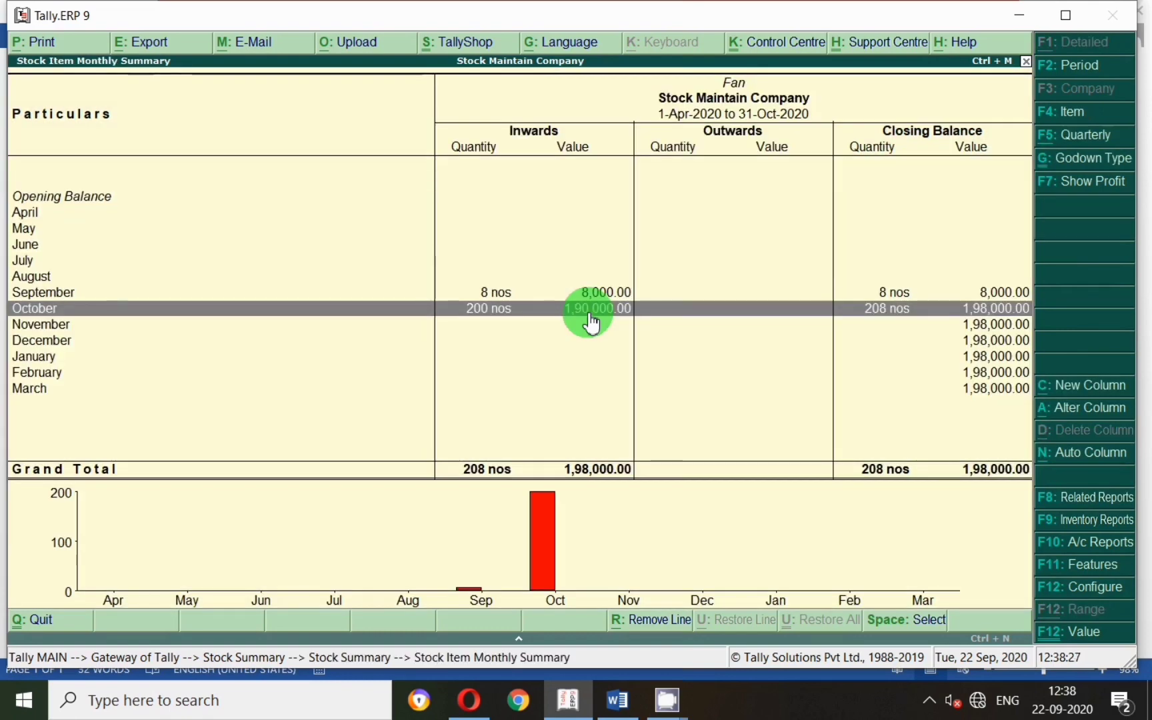
click(75, 311)
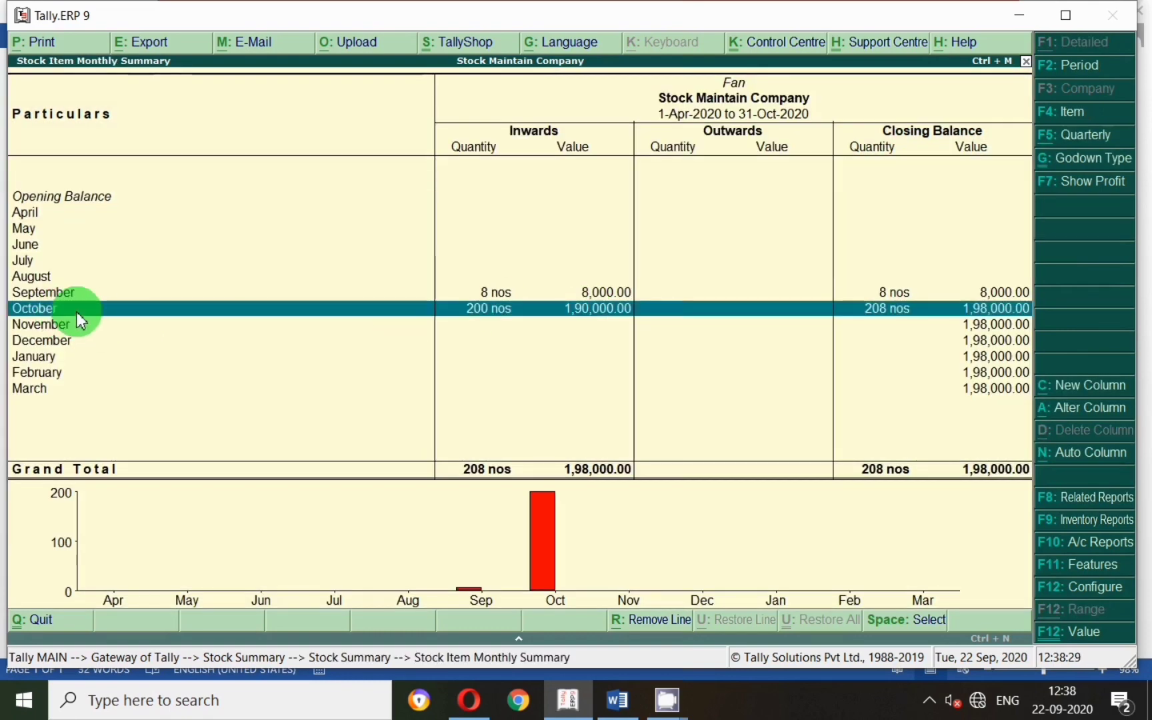
click(75, 311)
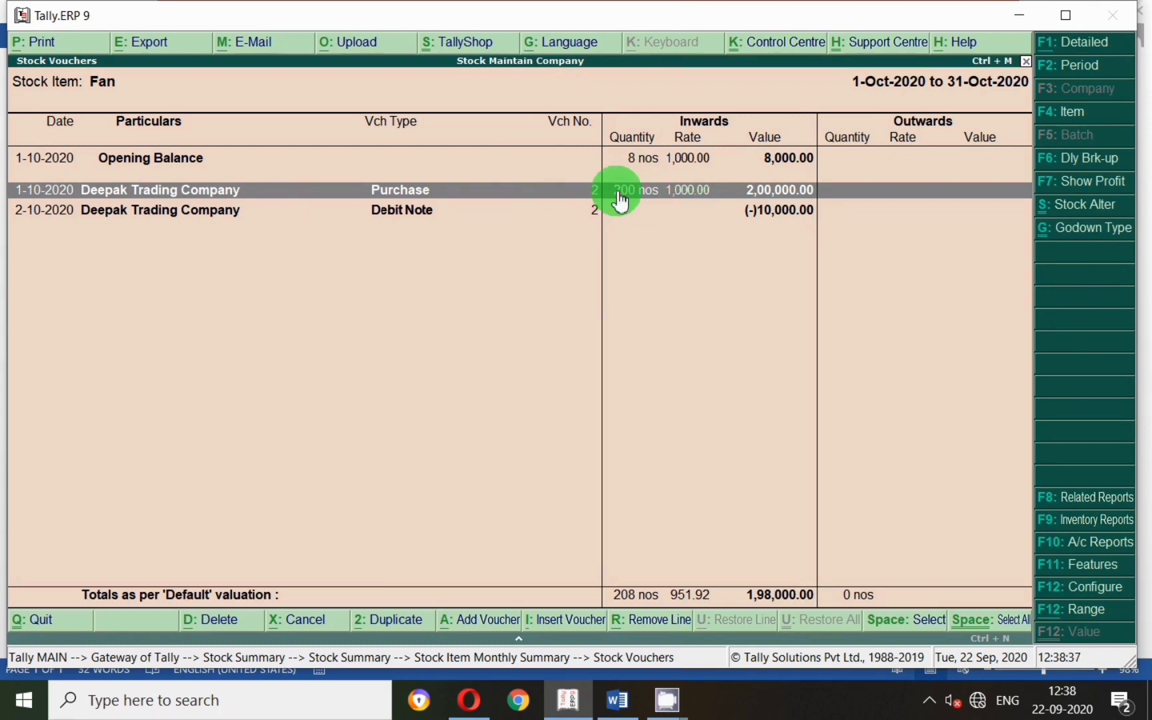
click(405, 220)
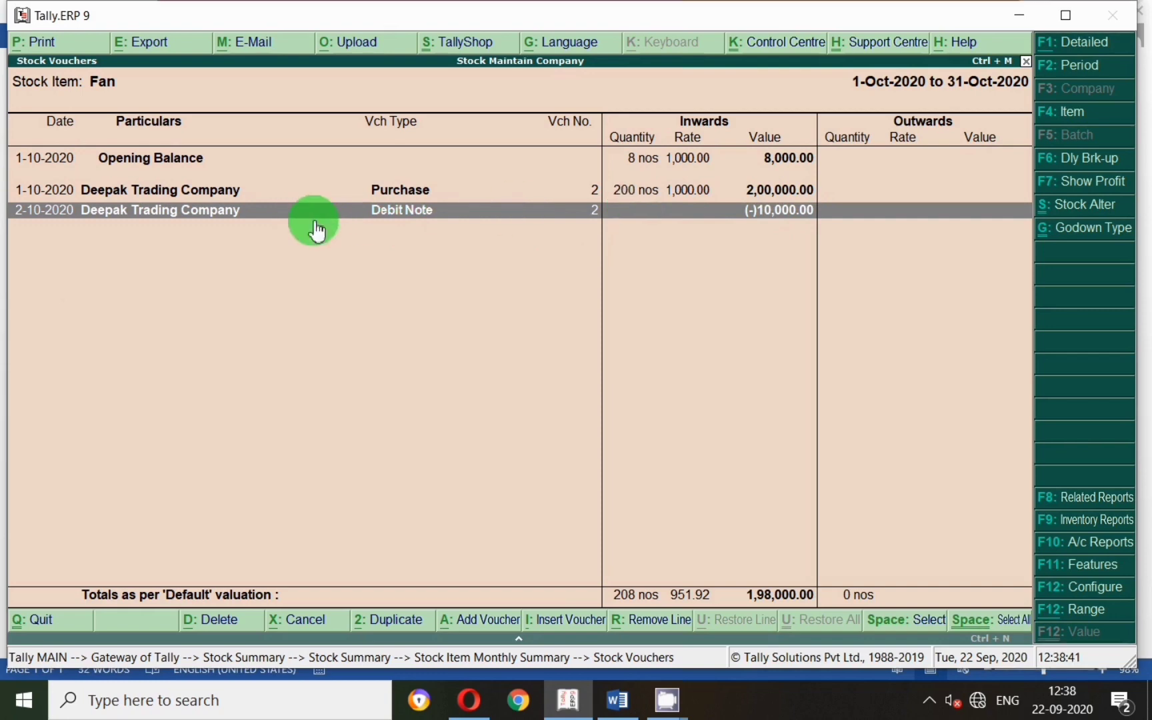
Configure the Fan stock vouchers report with Show Opening Balance set to No
key(F12)
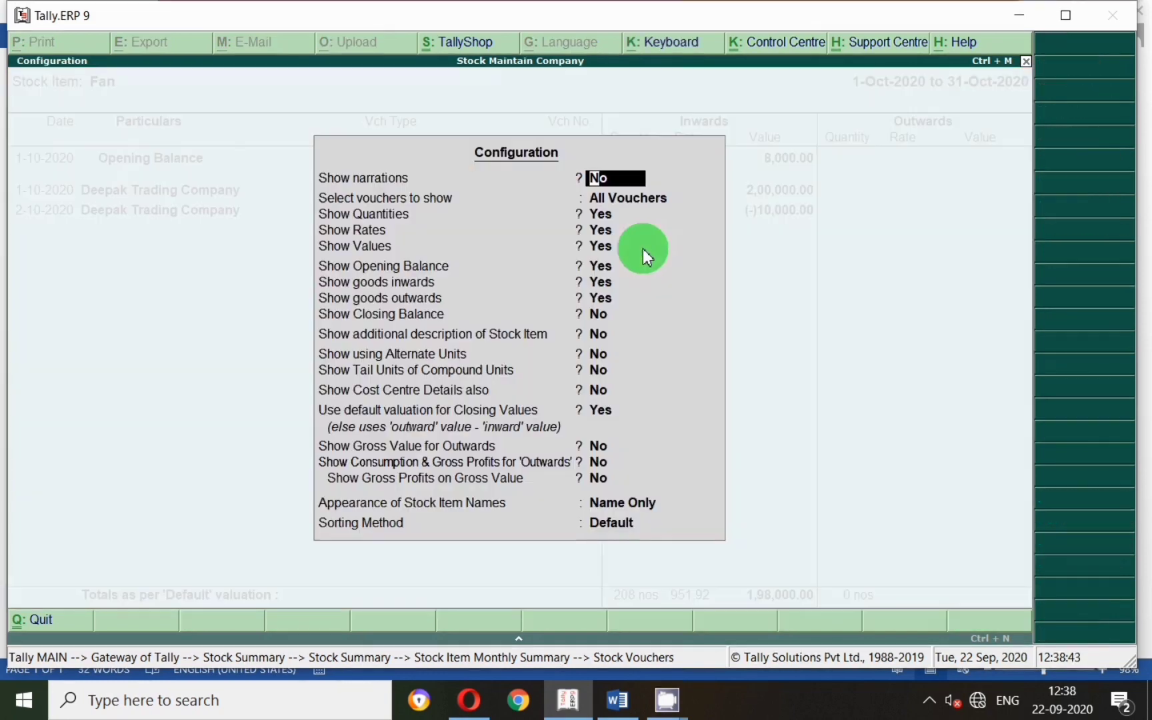
key(Return)
key(Return)
key(Return)
key(Return)
key(Return)
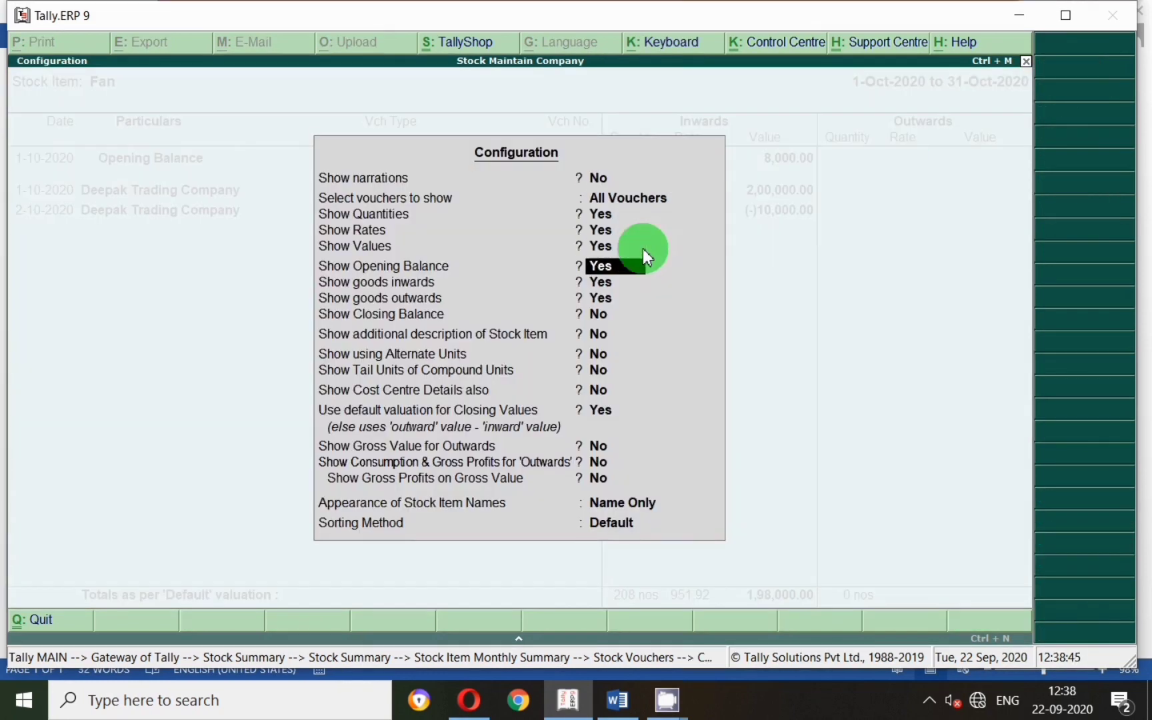
key(n)
key(Return)
key(Return)
key(Return)
key(Return)
key(Return)
key(Return)
key(Return)
key(Return)
key(Return)
key(Return)
key(Return)
key(Return)
key(Return)
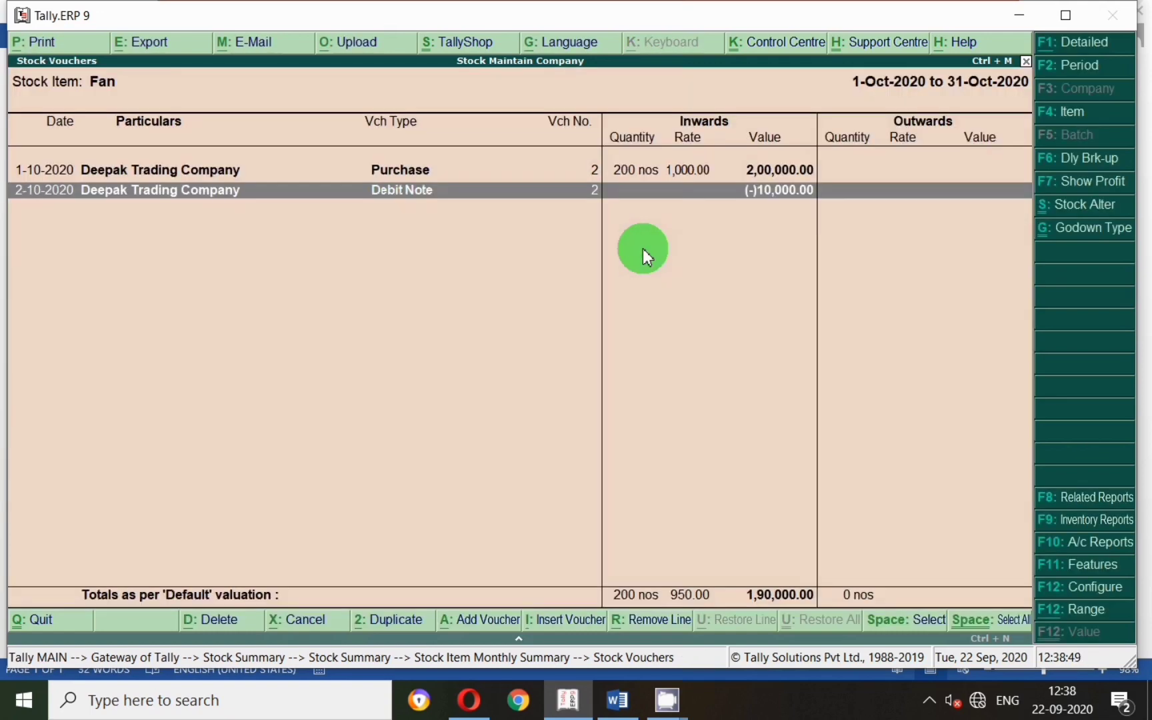
Review the October purchase and debit note entries for Fan, then return to the Gateway of Tally
click(158, 168)
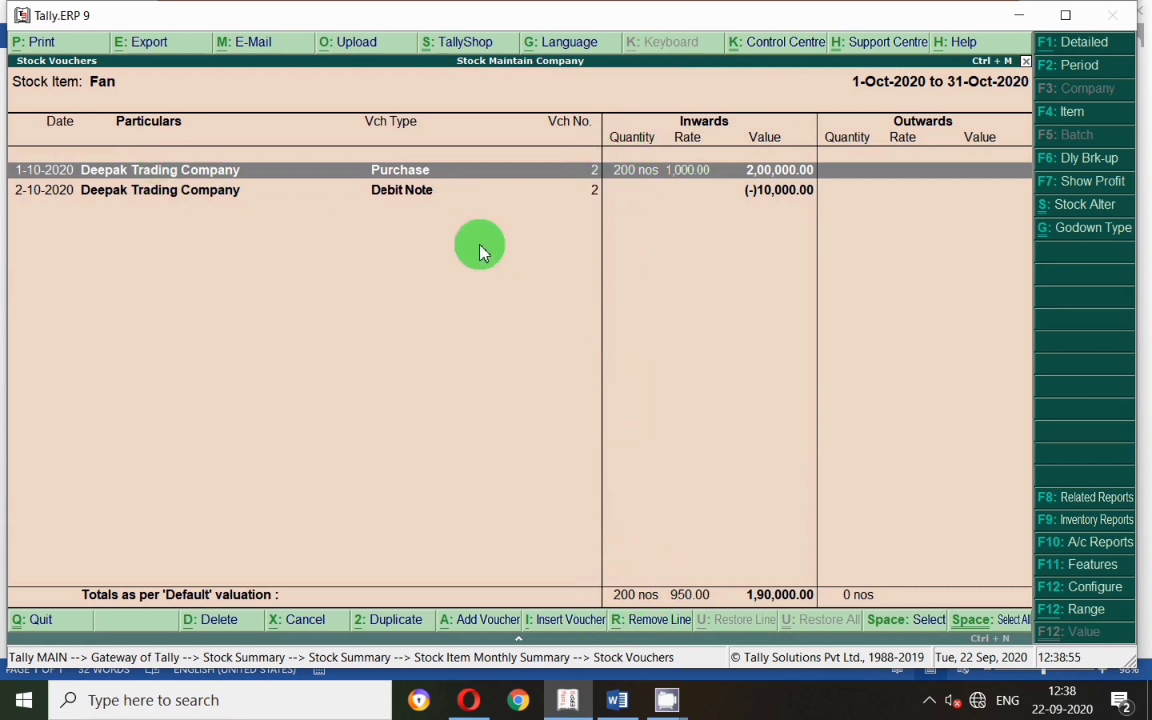
click(427, 205)
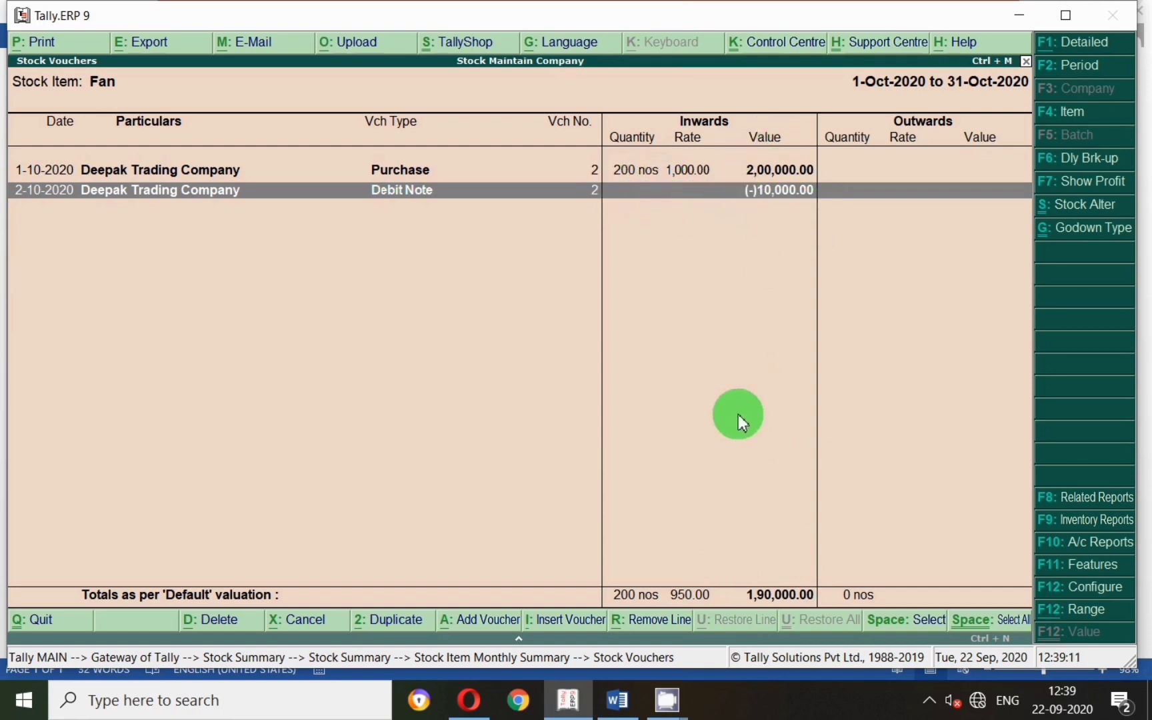
key(Escape)
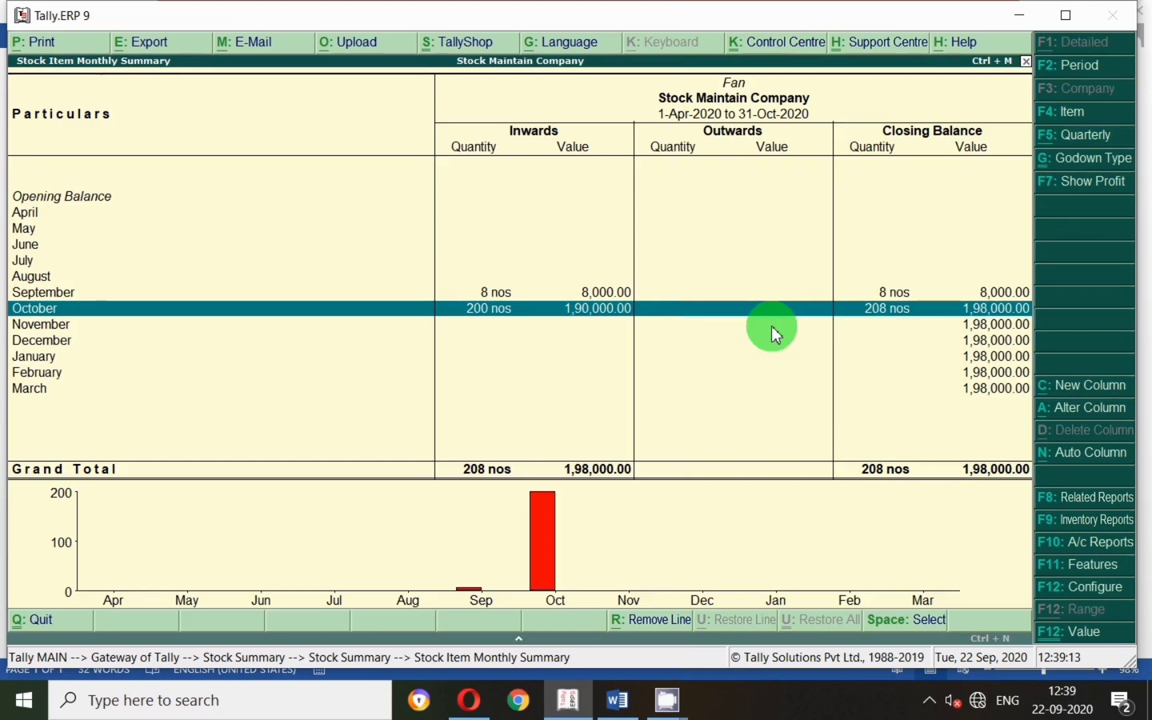
key(Escape)
key(Escape)
key(Escape)
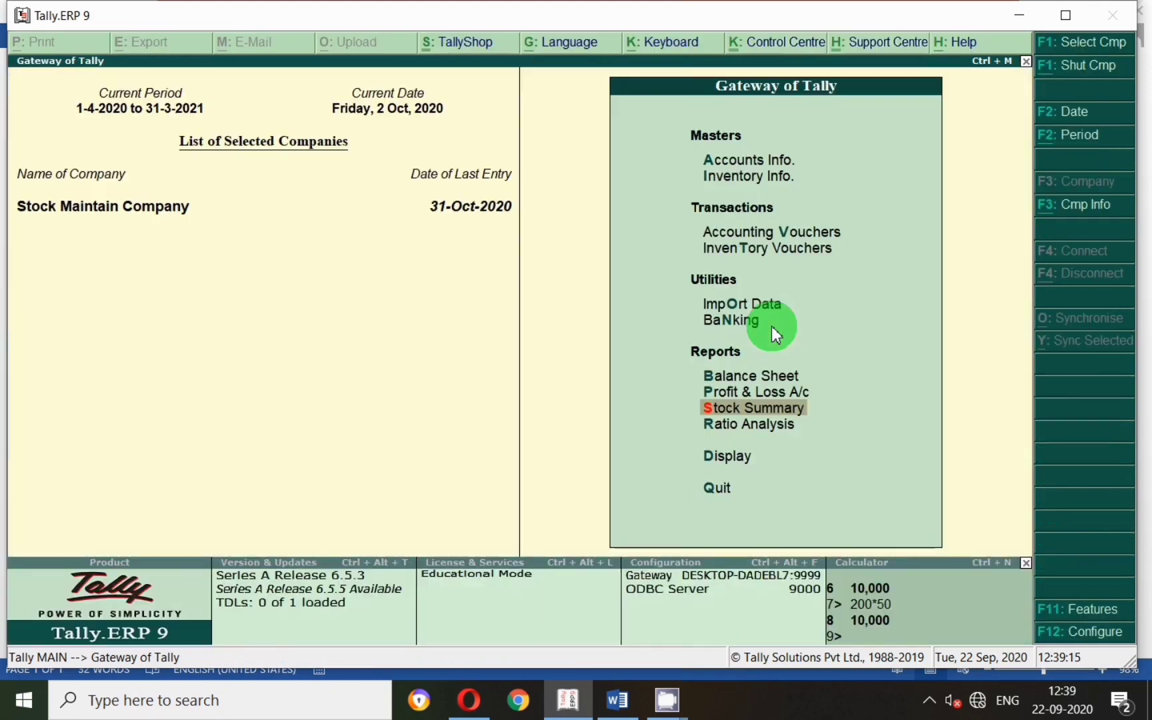
Display the GSTR-2 report for the period 1-10-2020 to 31-10-2020
key(d)
key(o)
key(g)
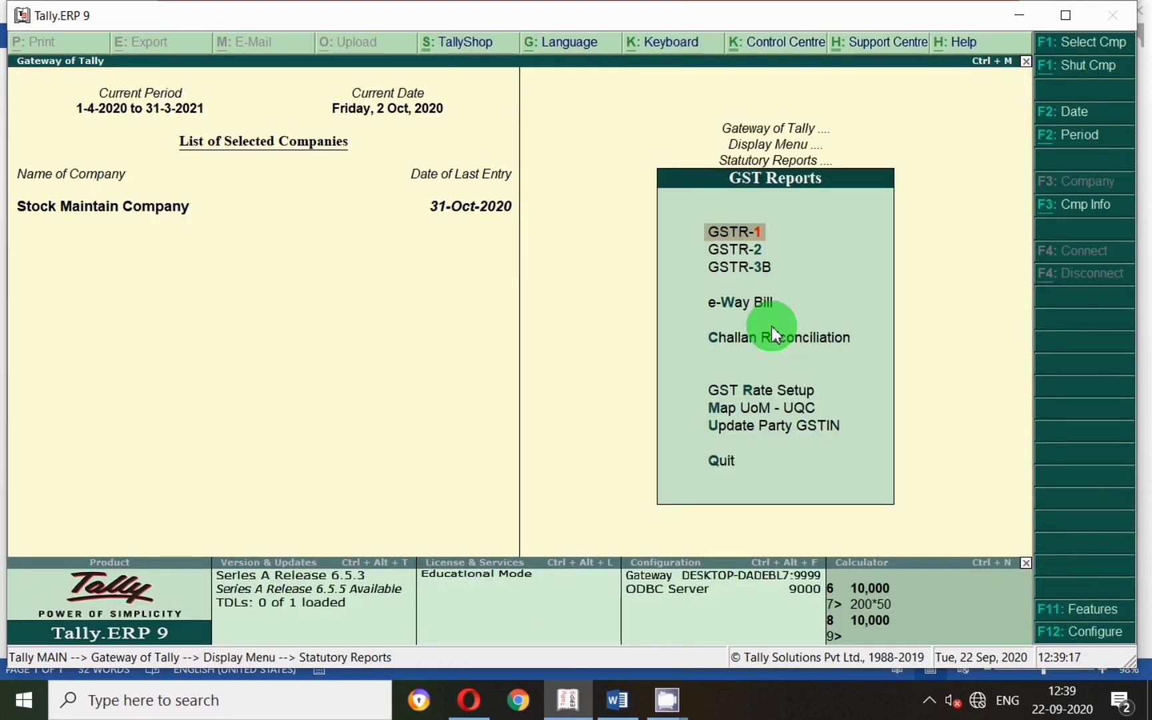
key(Down)
key(Return)
key(alt+F2)
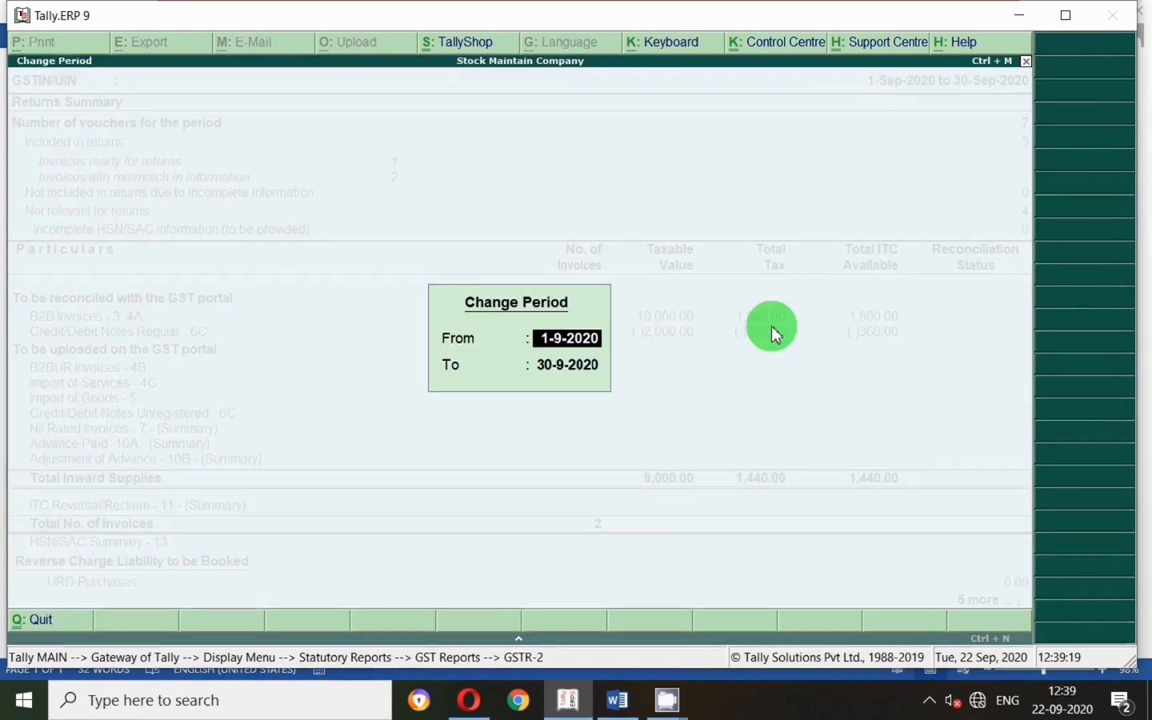
text(1.10)
key(Return)
text(31.10)
key(Return)
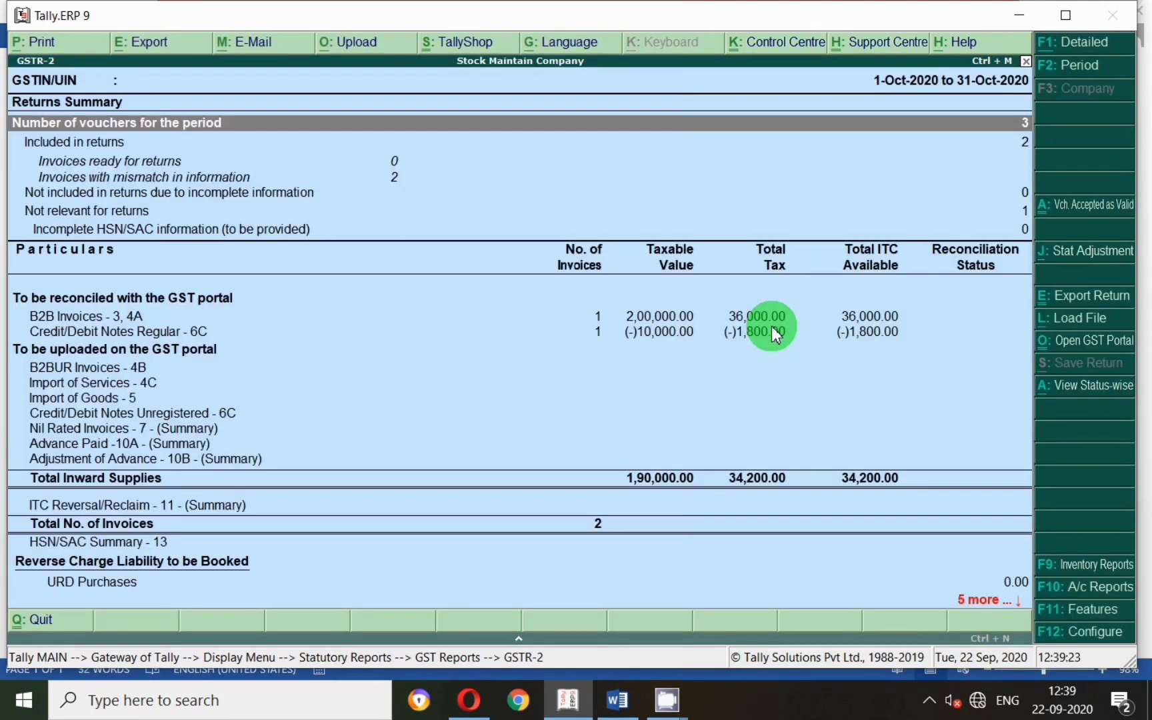
Examine the B2B Invoices and Credit/Debit Notes Regular rows in GSTR-2, including the party register behind the B2B invoices
key(Down)
key(Down)
key(Down)
key(Down)
key(Down)
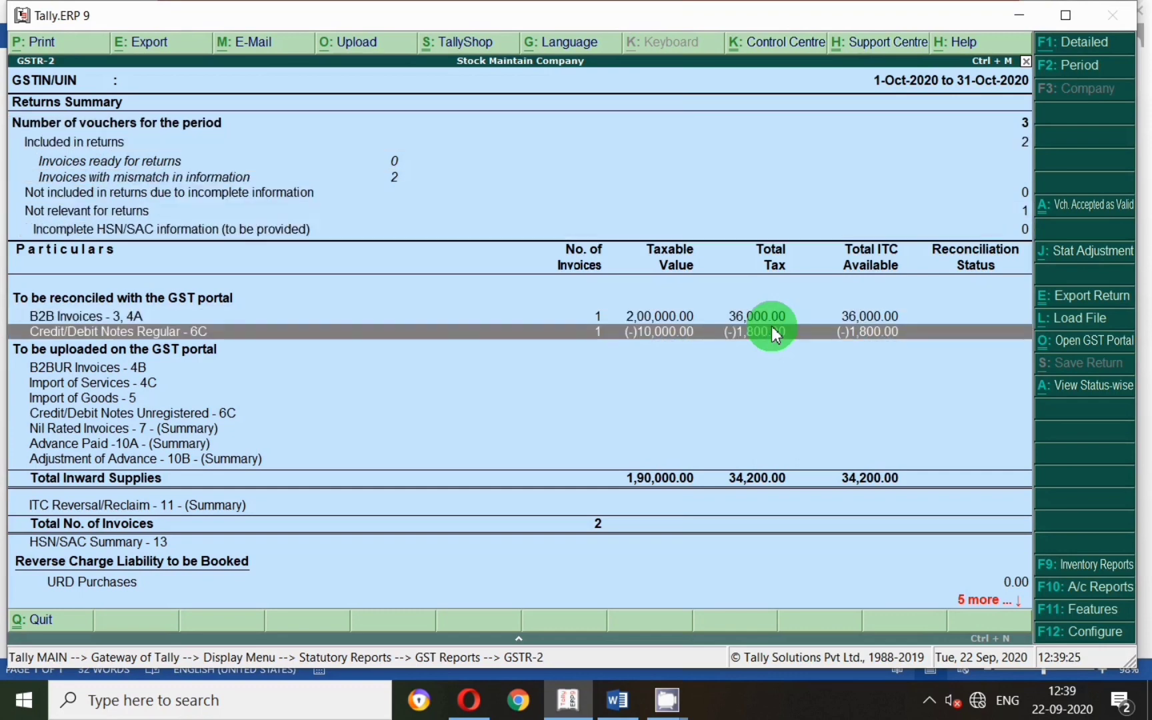
key(Up)
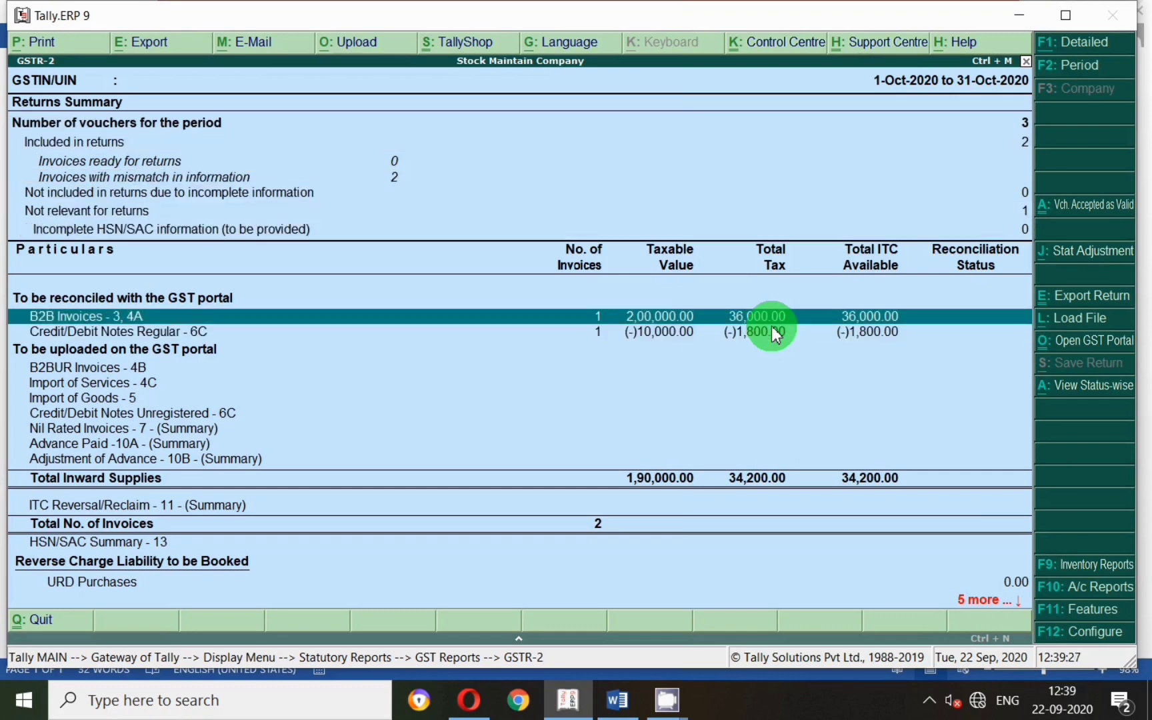
key(Down)
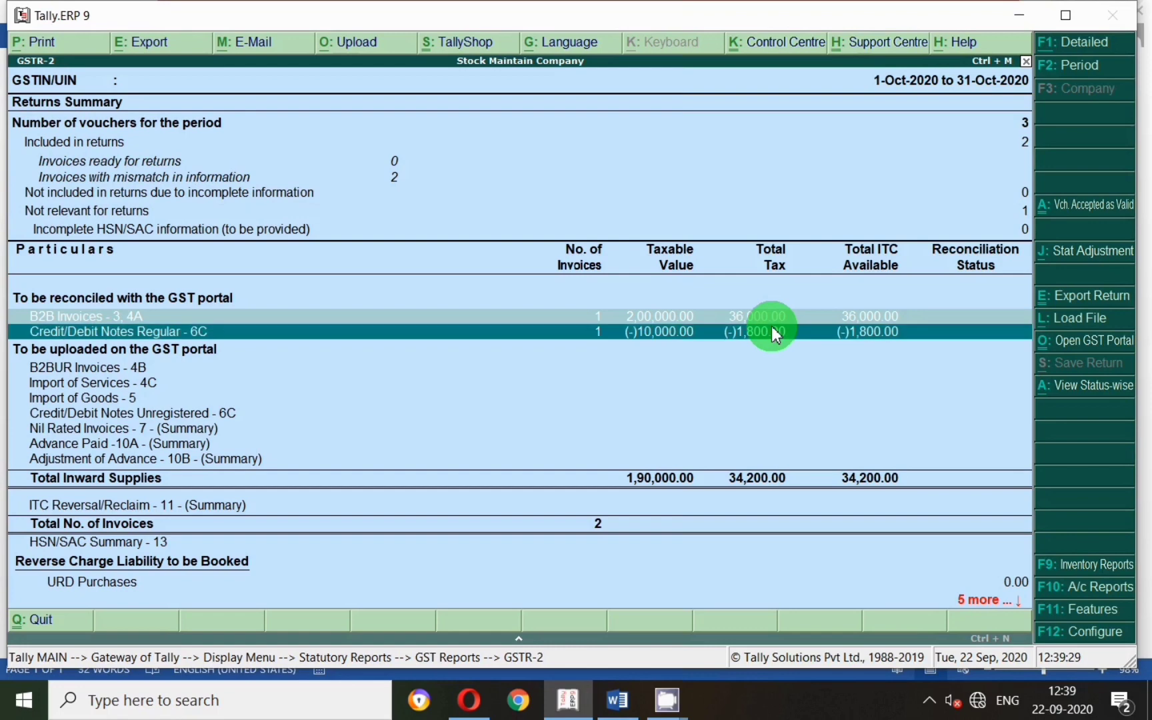
key(Up)
key(Return)
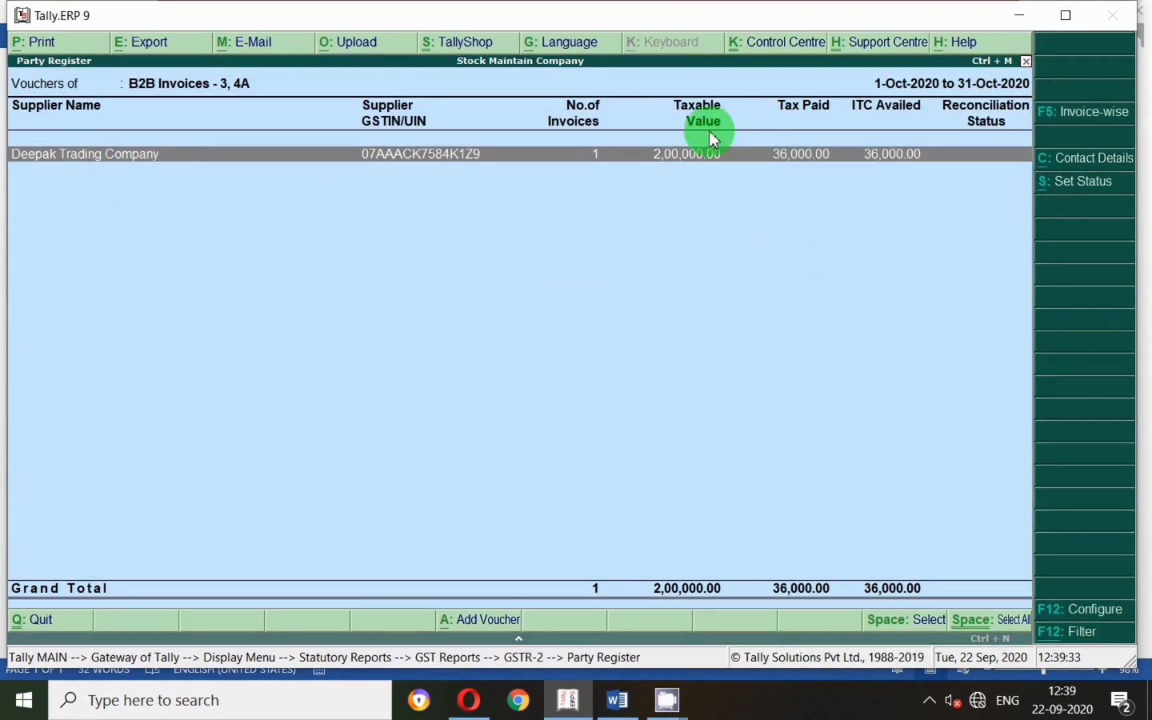
key(Escape)
key(Down)
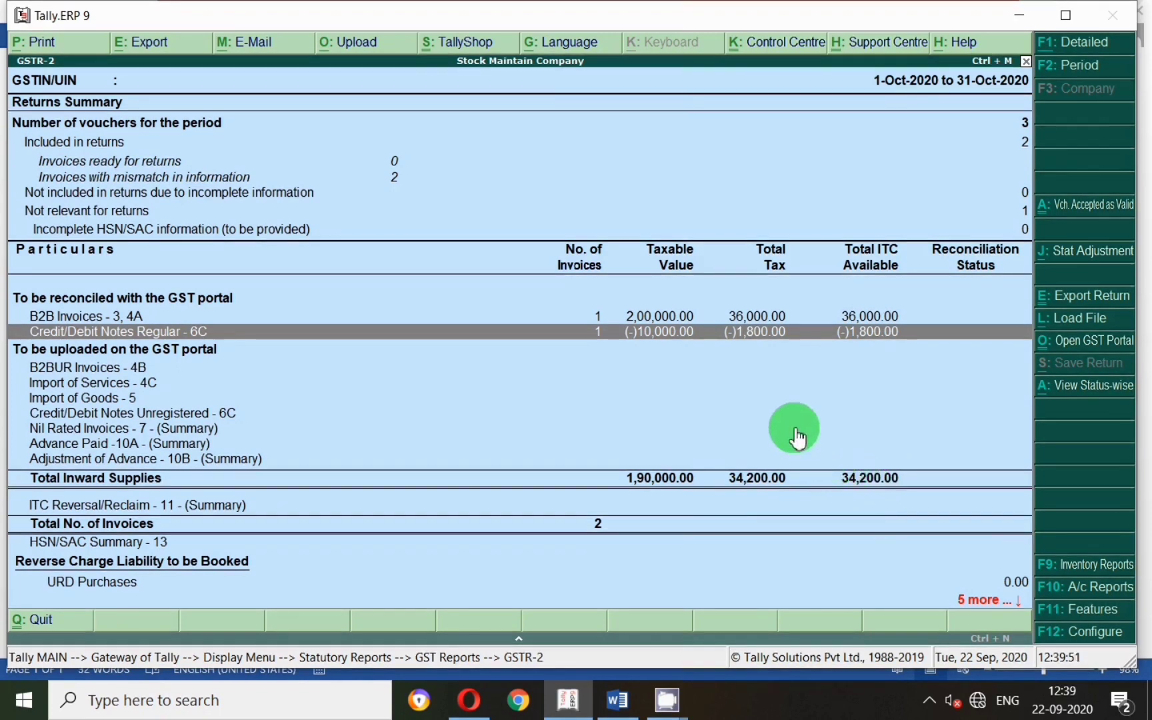
Leave the GST reports and start a new debit note dated 2-10-2020 in accounting invoice mode
key(Escape)
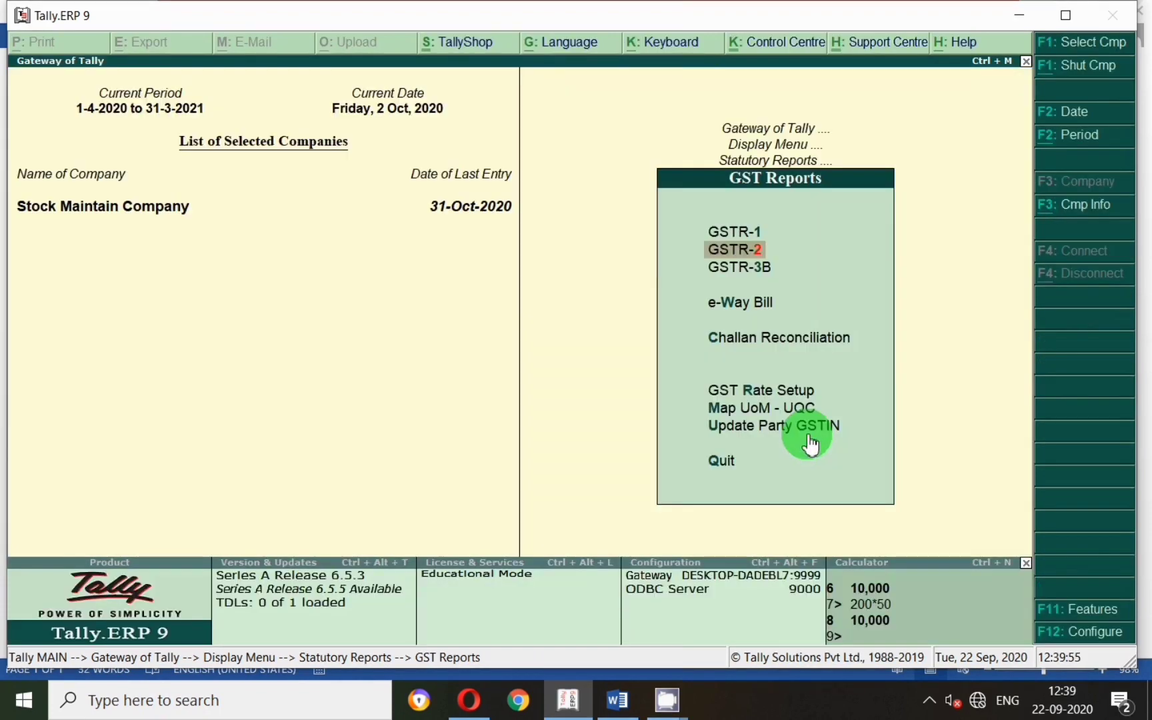
key(Escape)
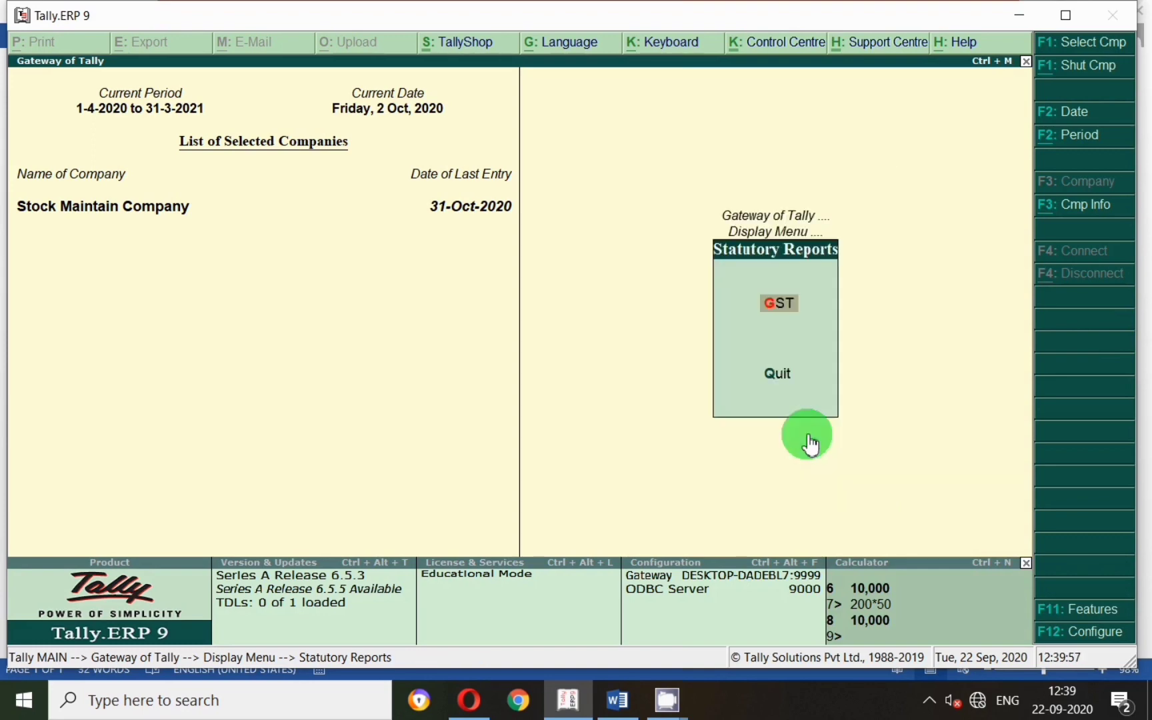
key(Escape)
key(Escape)
key(ctrl+F9)
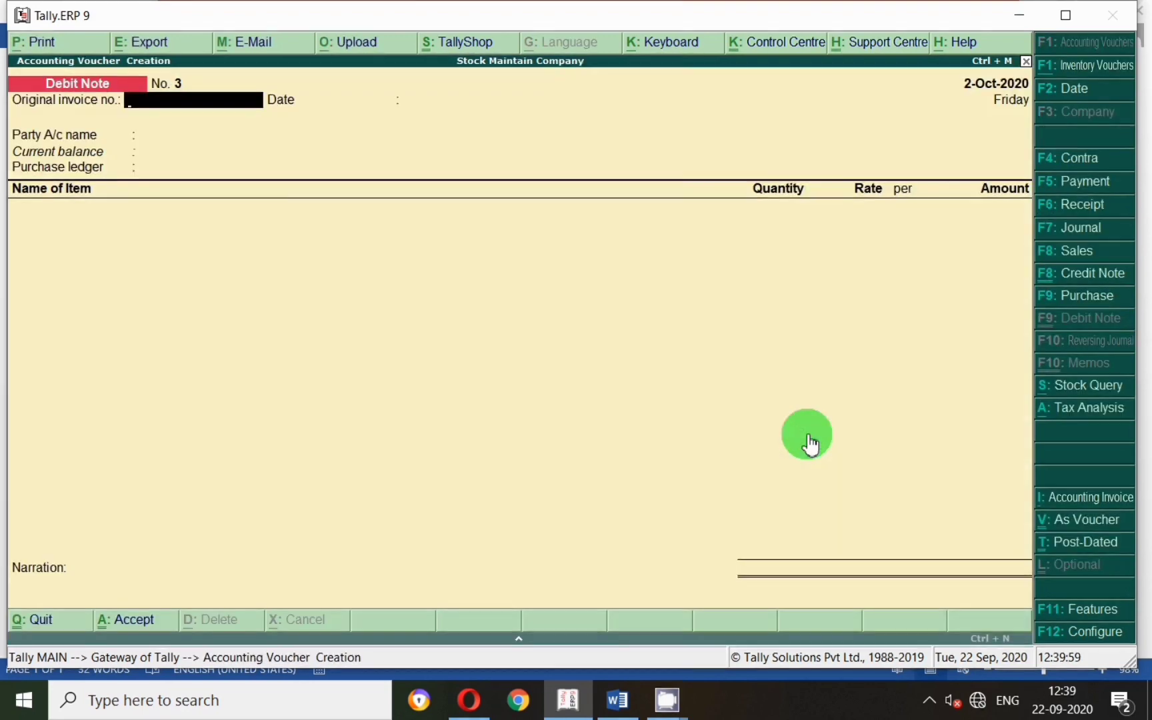
key(F2)
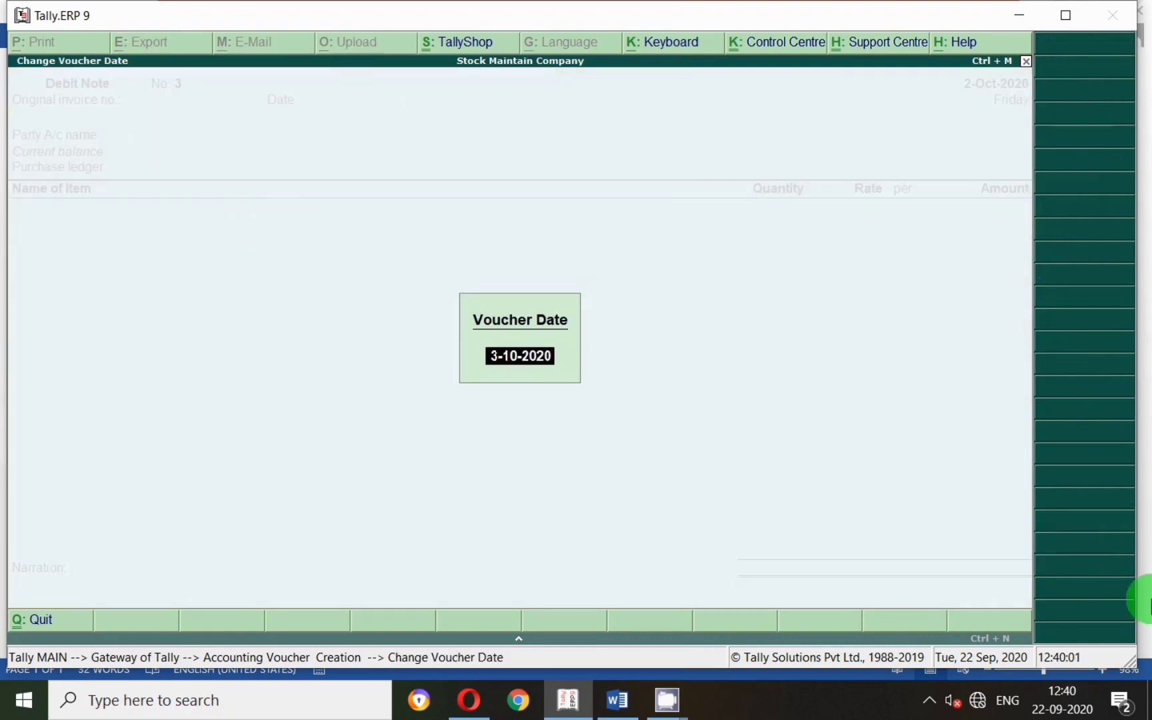
text(2-10)
key(Return)
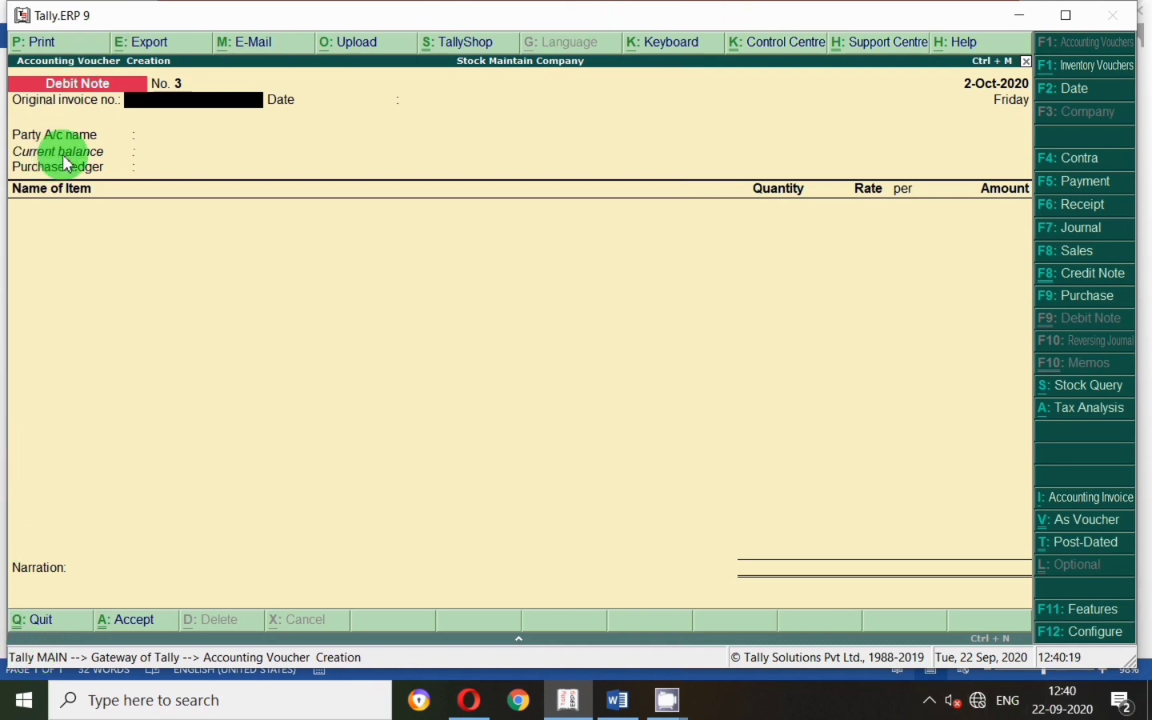
click(1097, 518)
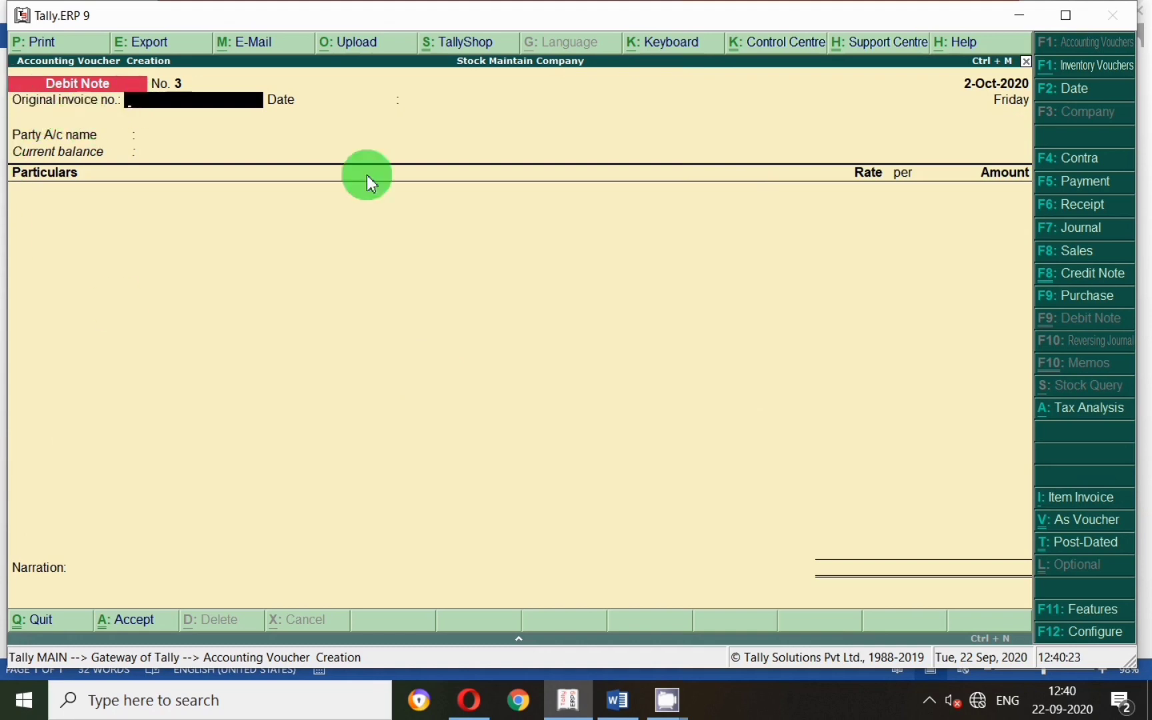
Enter original invoice number 2 dated 1-Oct-2020 and choose Deepak Trading Company as the party, accepting the remaining party details
text(2)
key(Return)
text(1.10)
key(Return)
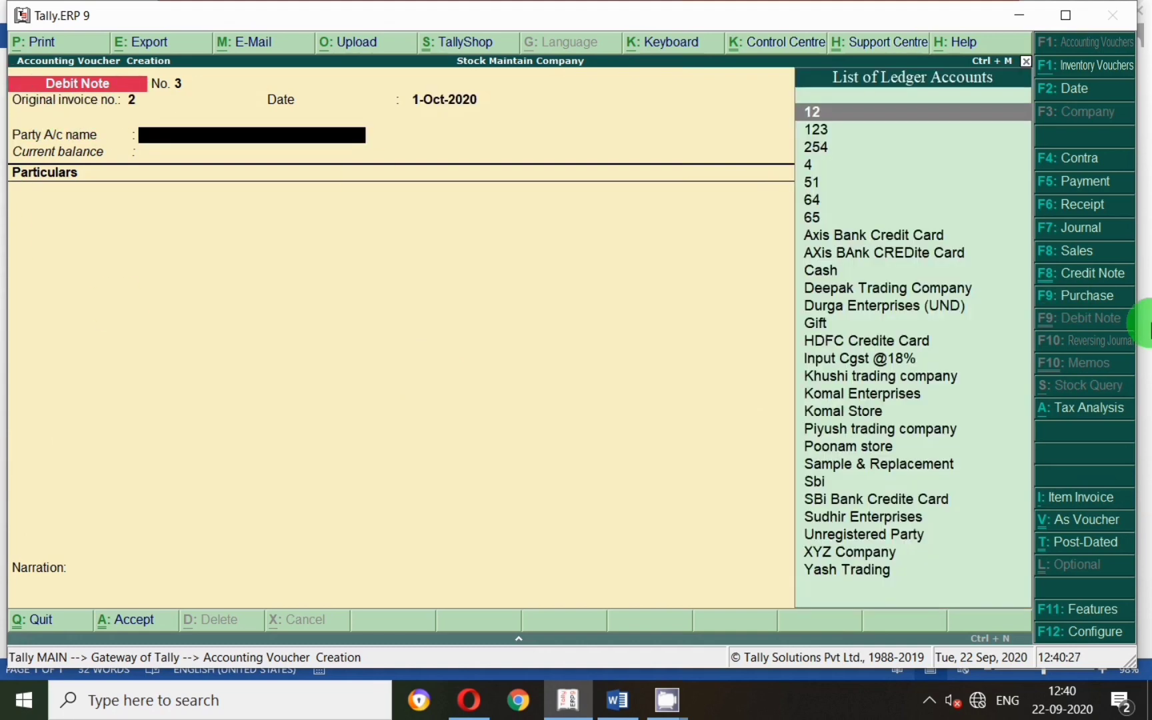
text(Deep)
key(Return)
key(Return)
key(Return)
key(Return)
key(Return)
key(Return)
key(Return)
key(Return)
key(Return)
key(Return)
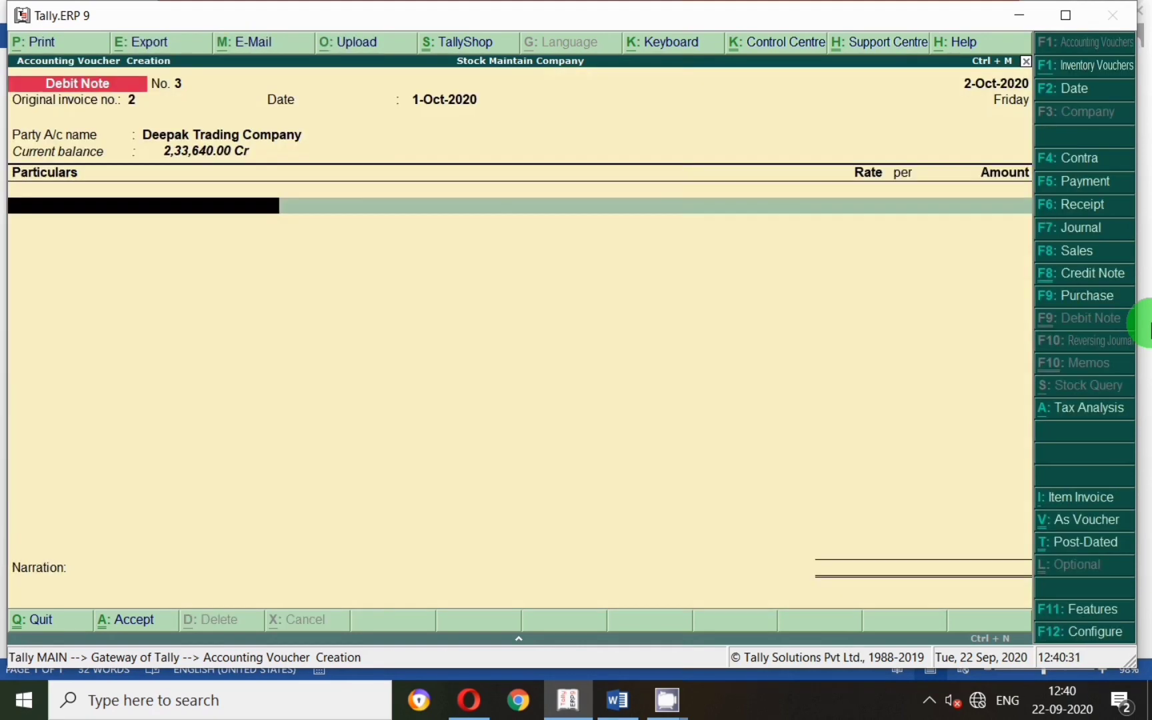
Start a new ledger from the voucher, named Dis on Purchase and grouped under Purchase Accounts
key(alt+c)
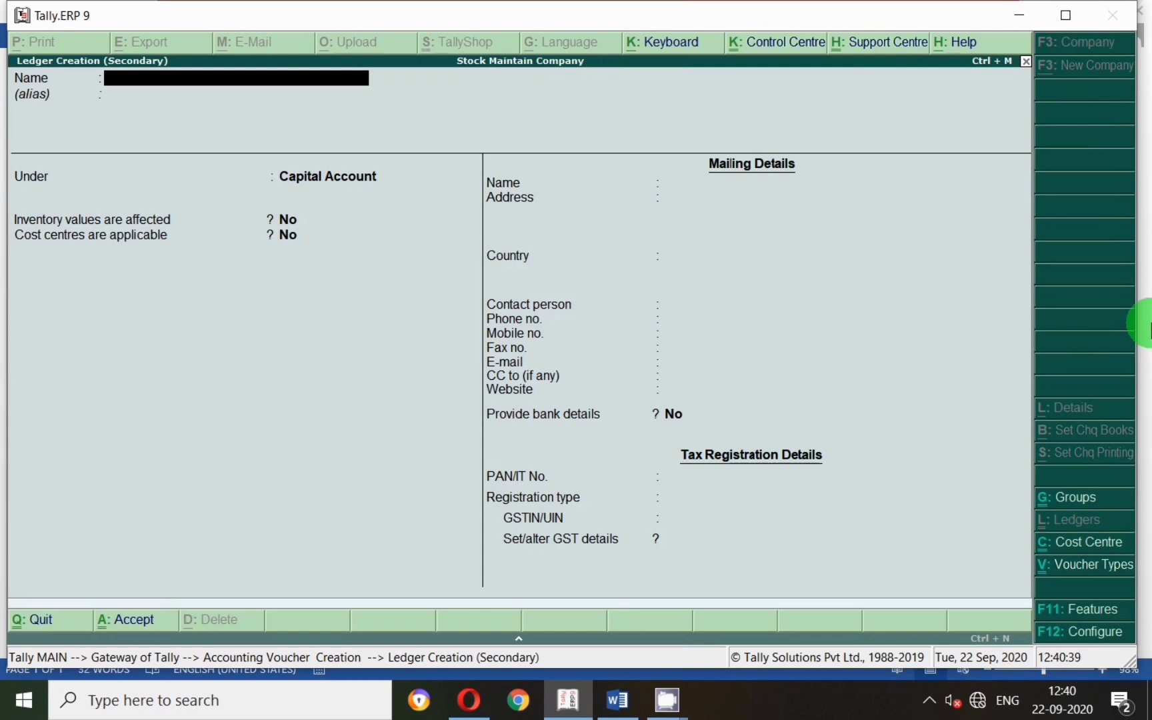
text(D)
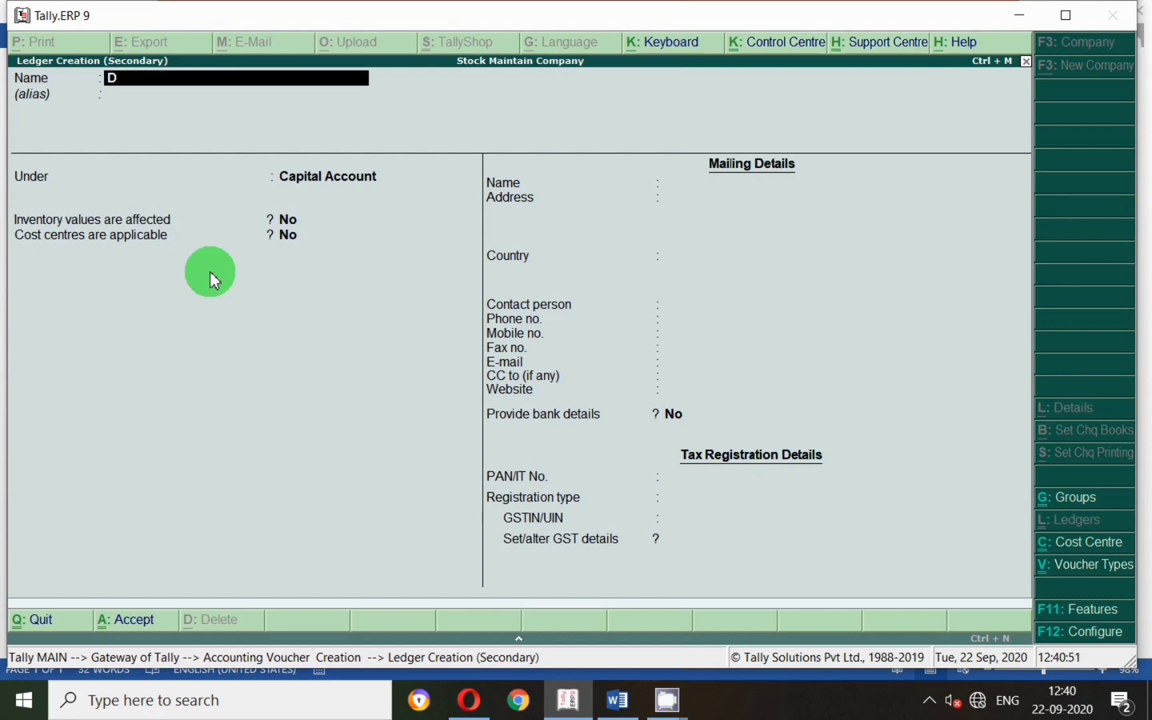
click(929, 700)
right_click(962, 643)
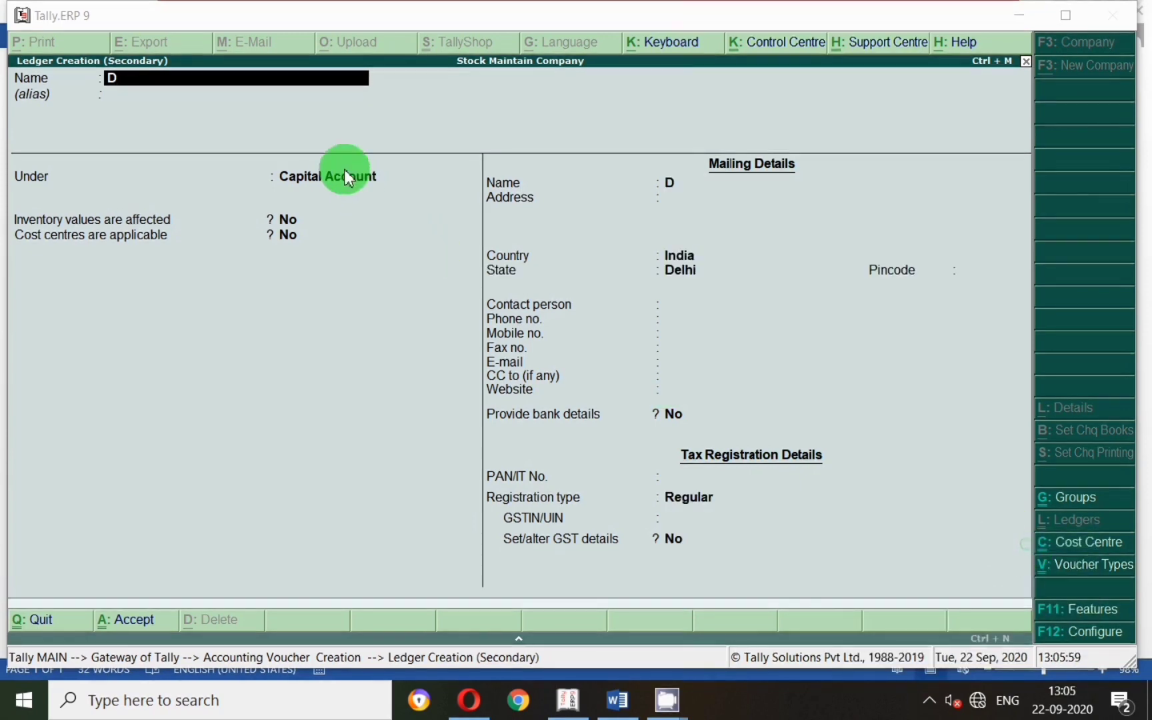
click(138, 87)
key(BackSpace)
text(Dis)
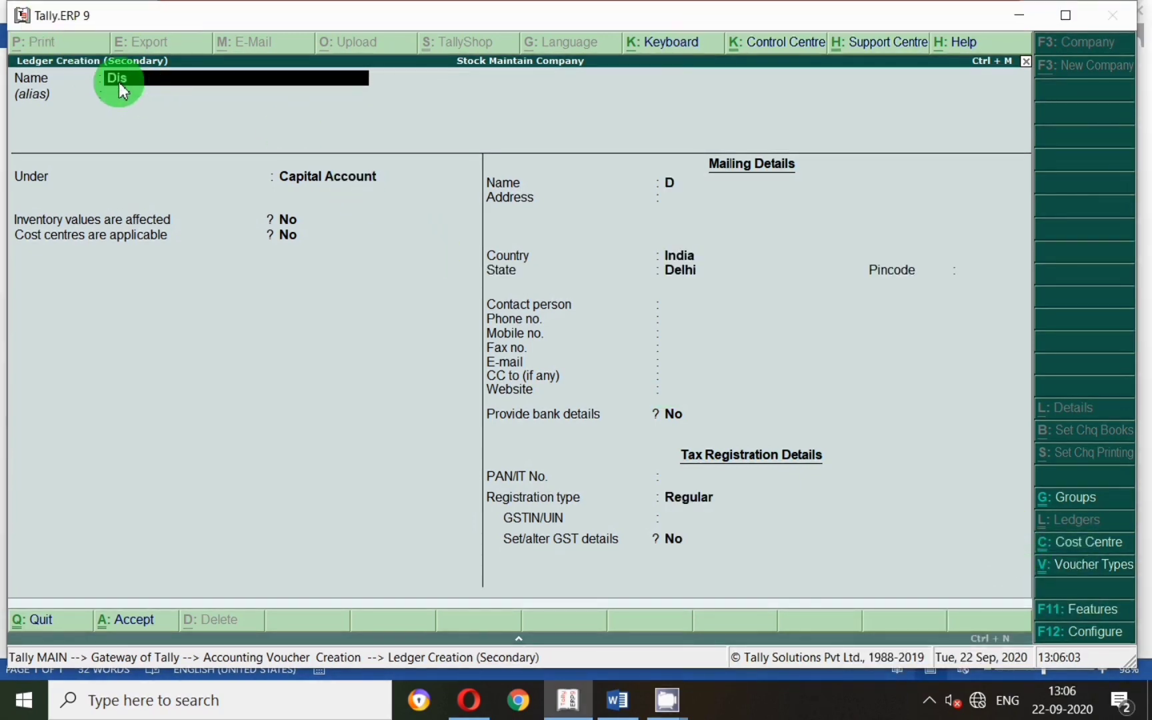
text( on Purchase)
key(Return)
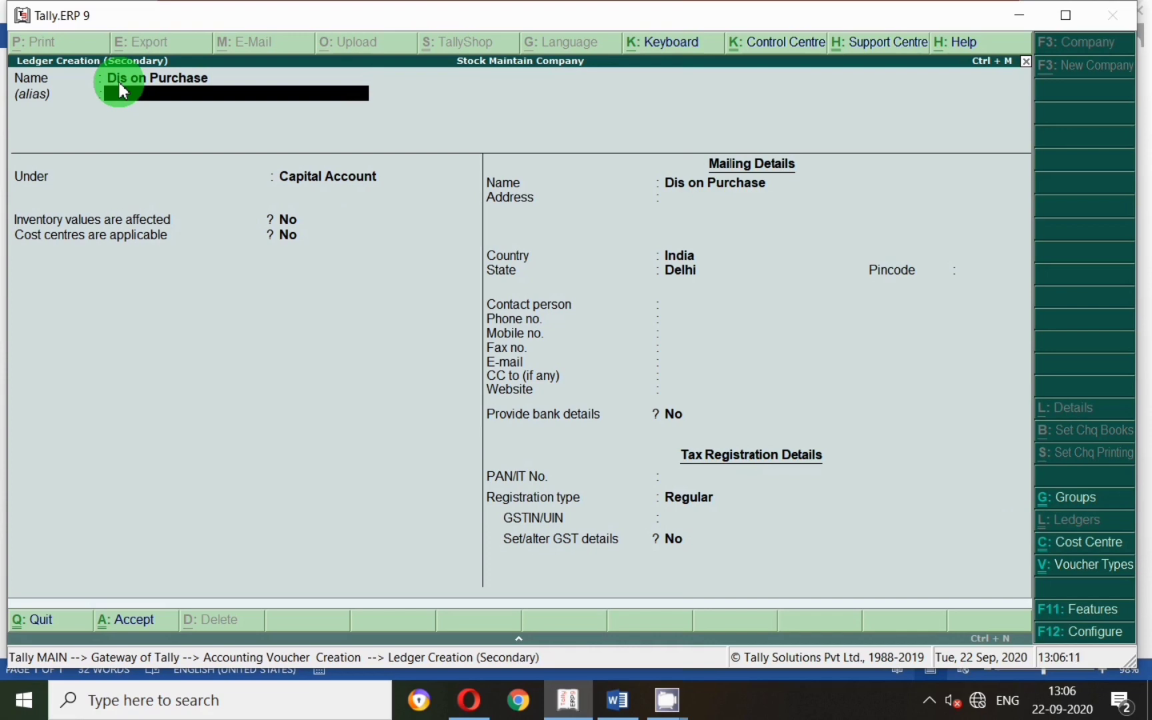
key(Return)
text(Pur)
key(Return)
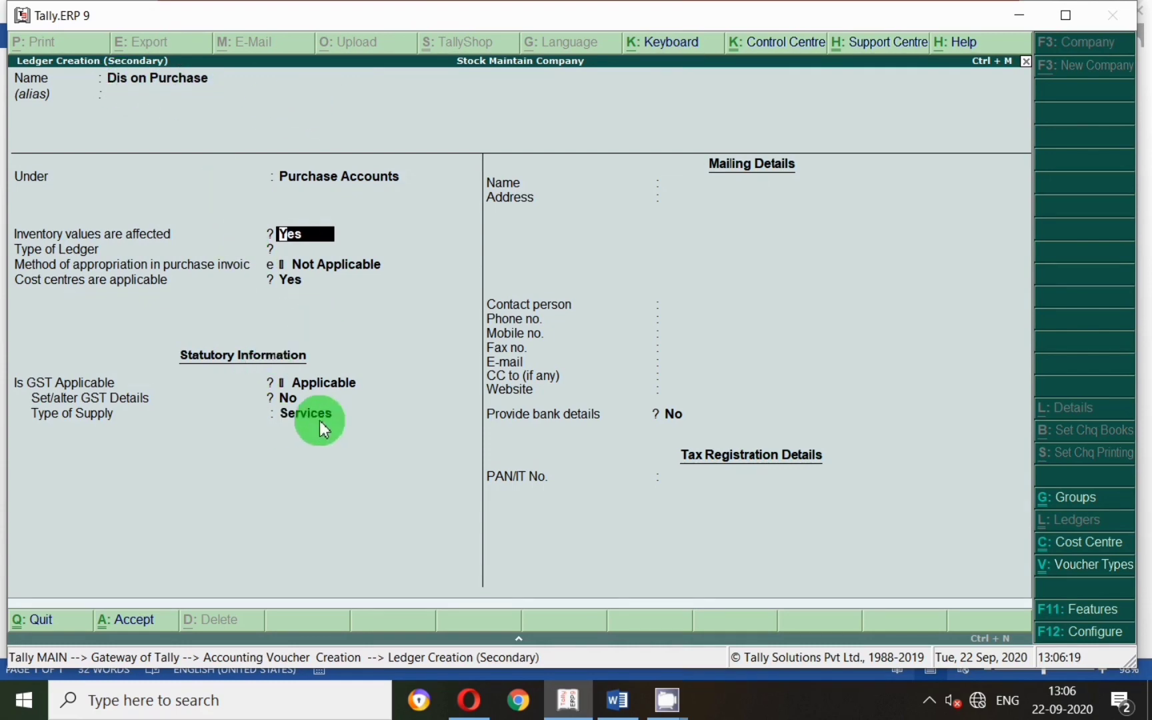
Define the ledger's GST details with Purchase Taxable as nature of transaction and an integrated tax rate of 18%
key(Return)
key(Return)
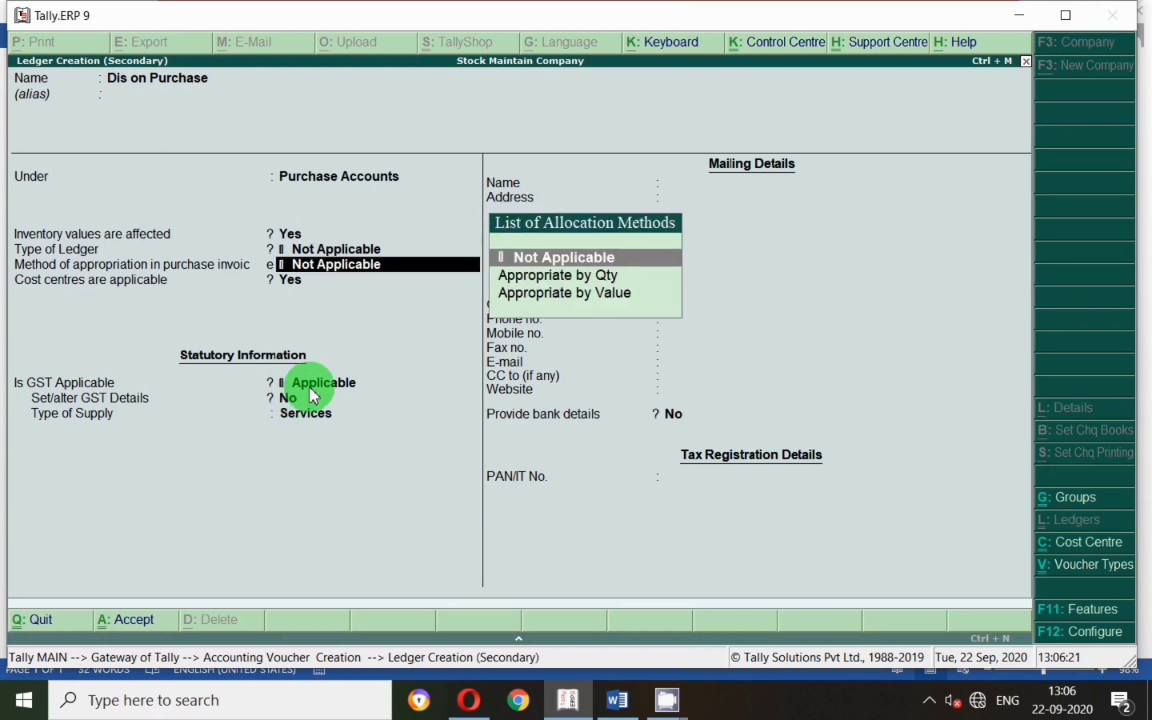
key(Return)
key(Return)
click(312, 396)
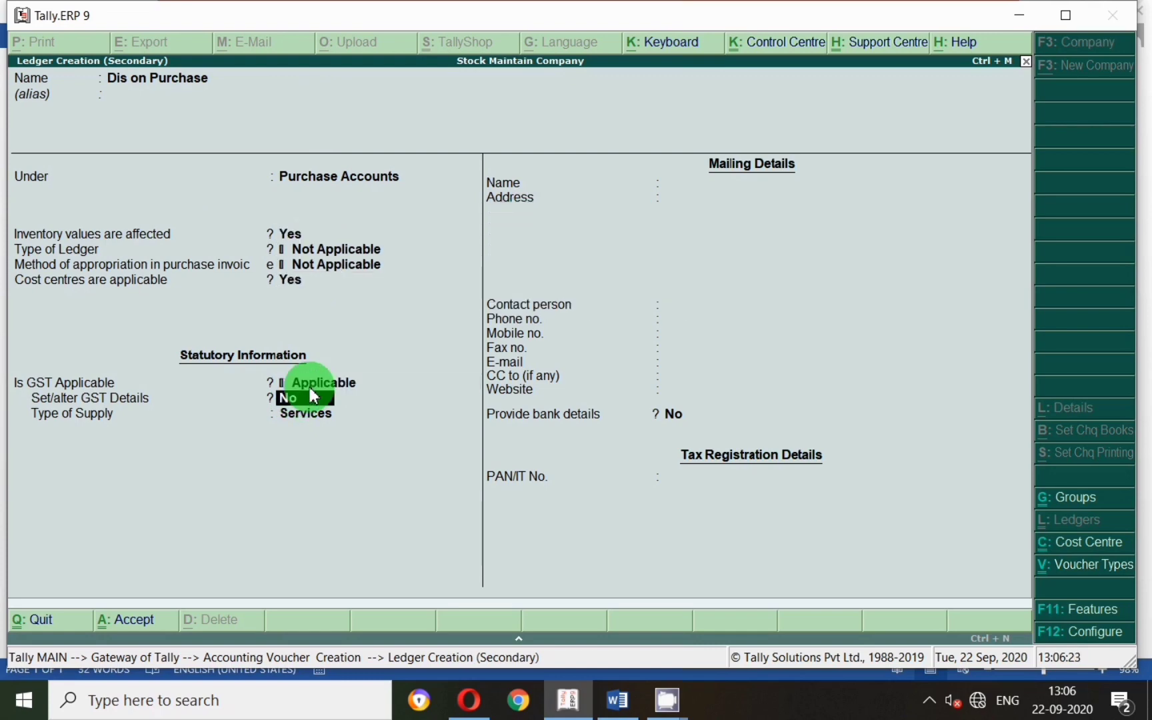
key(y)
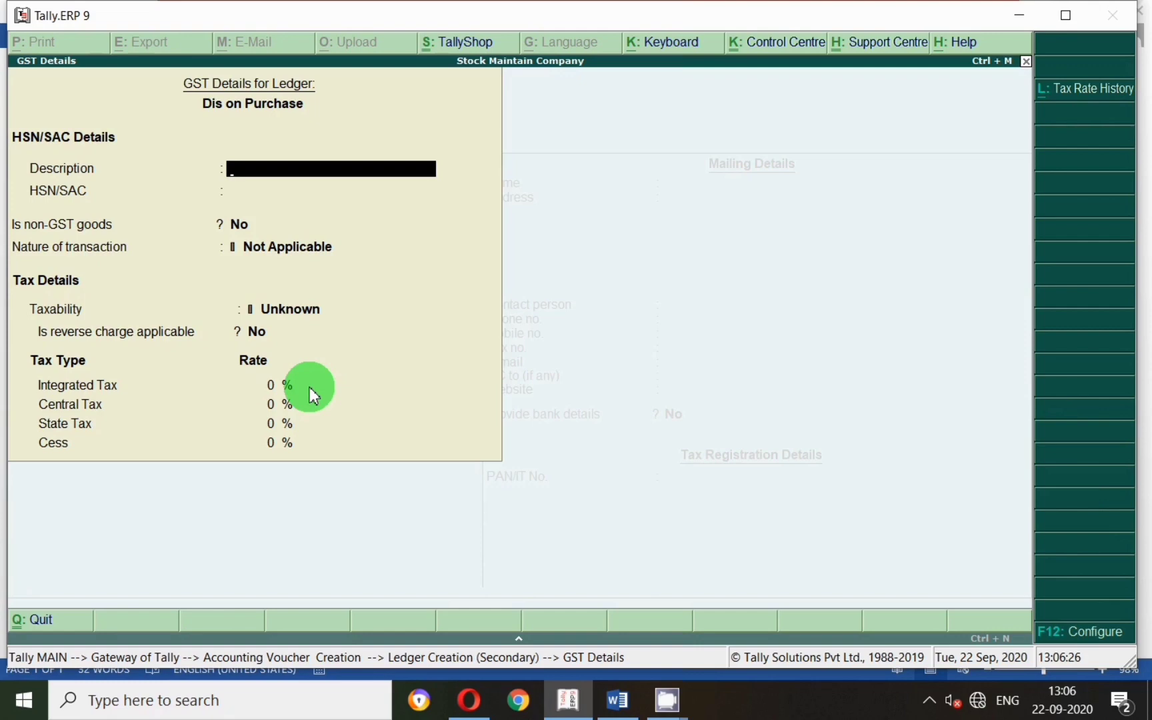
key(Return)
key(Return)
key(Return)
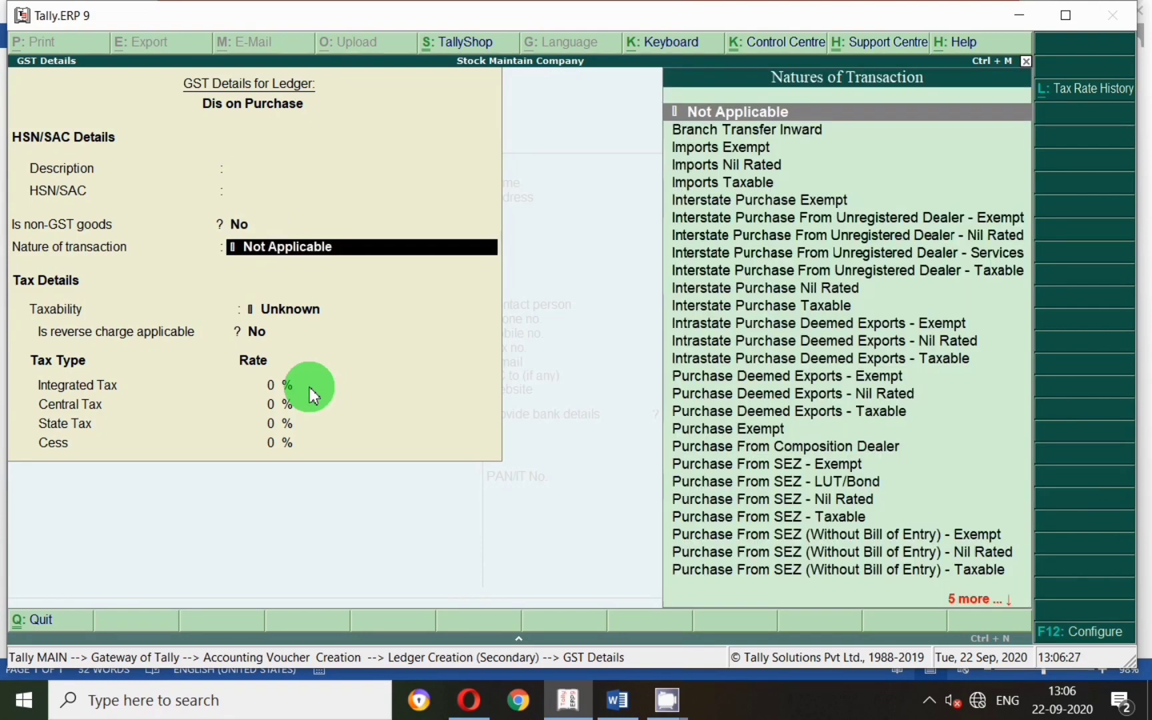
text(Pu)
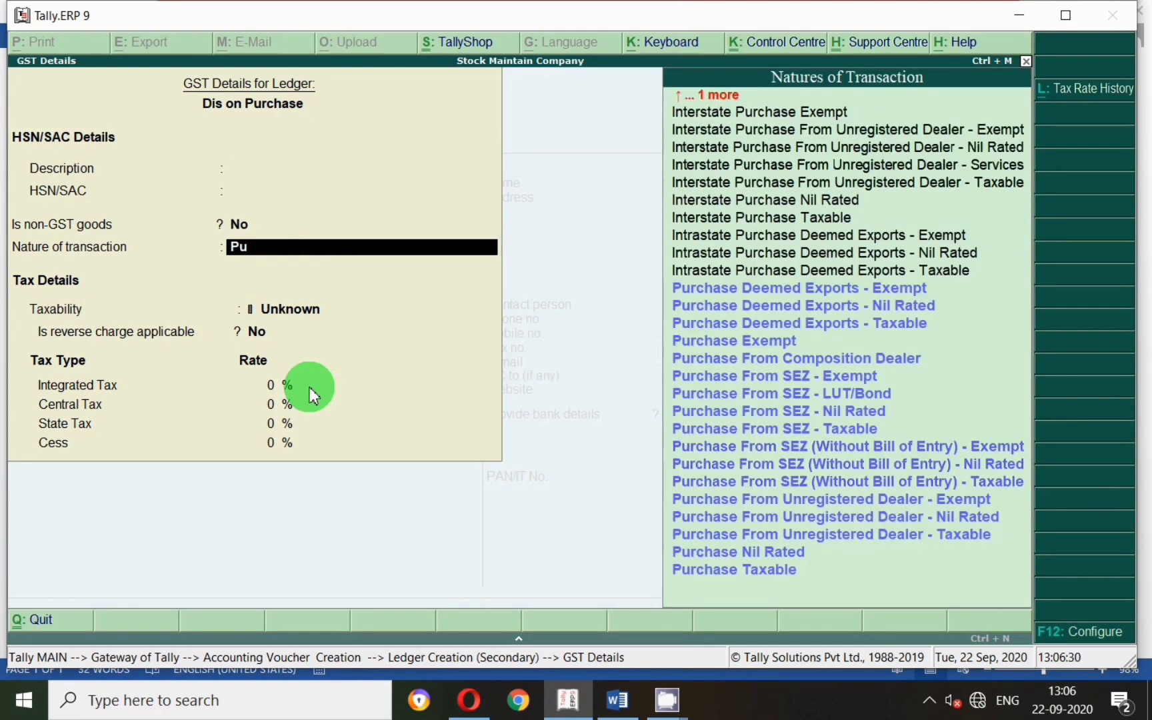
key(Down)
key(Down)
key(Down)
key(Down)
key(Down)
key(Down)
key(Down)
key(Down)
key(Down)
key(Down)
key(Down)
key(Down)
key(Down)
key(Down)
key(Down)
key(Down)
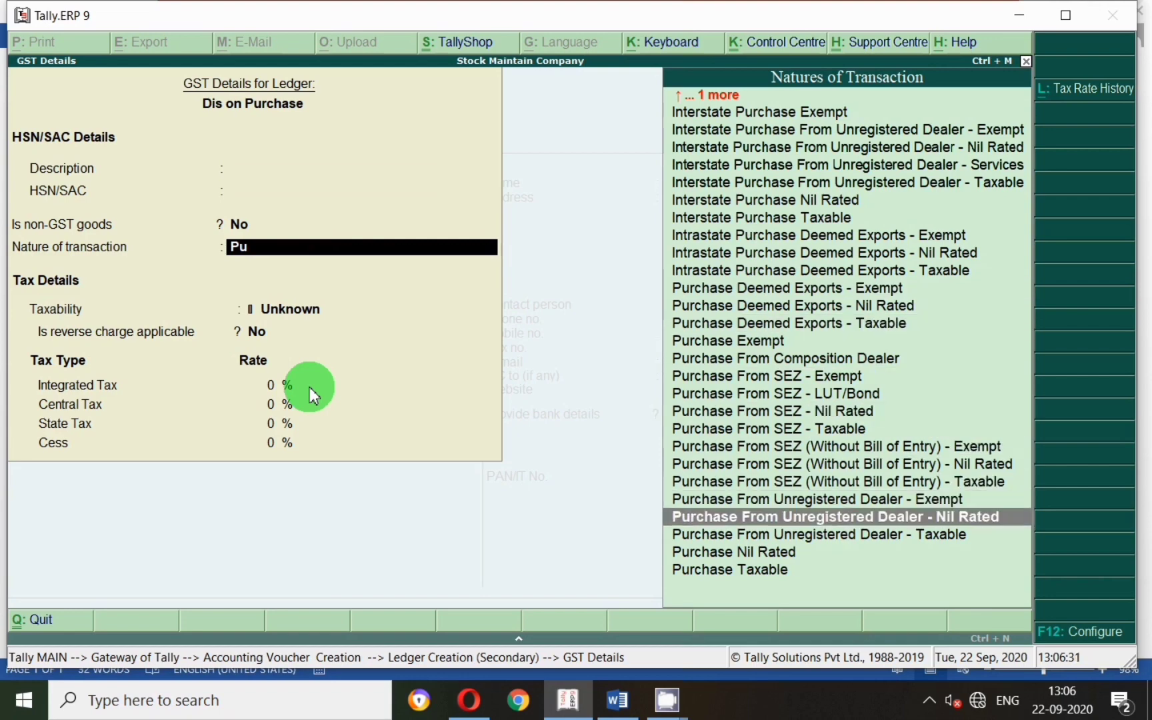
key(Return)
key(Return)
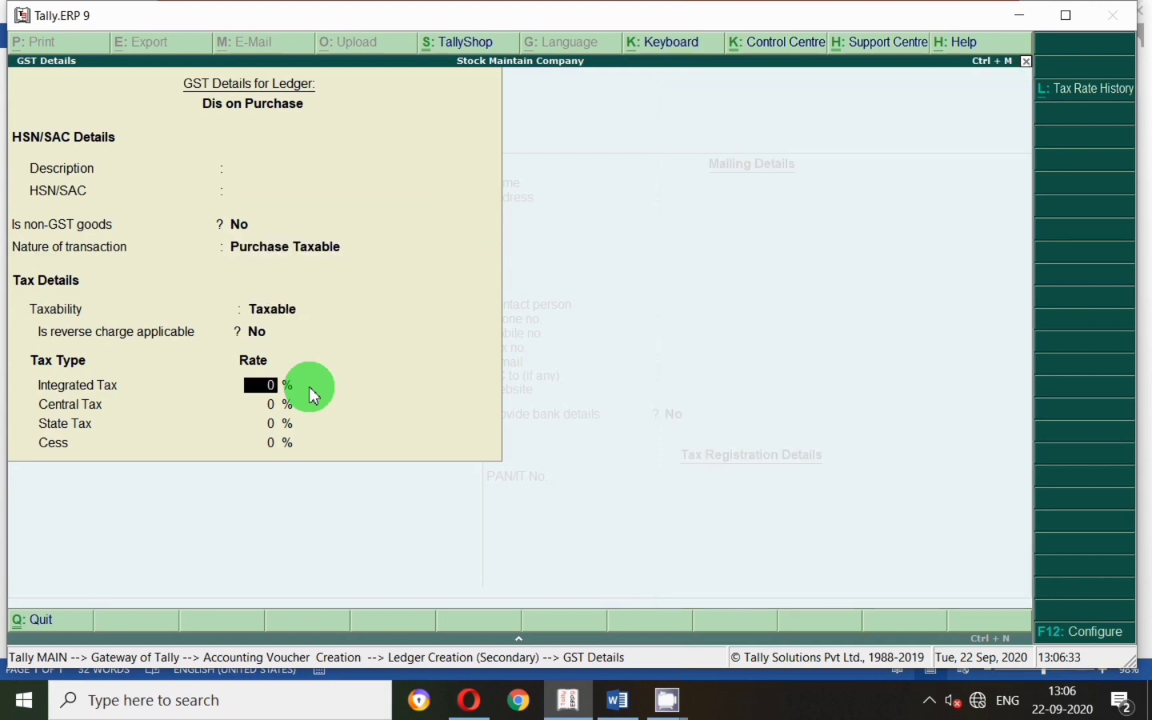
text(18)
key(Return)
key(Return)
key(Return)
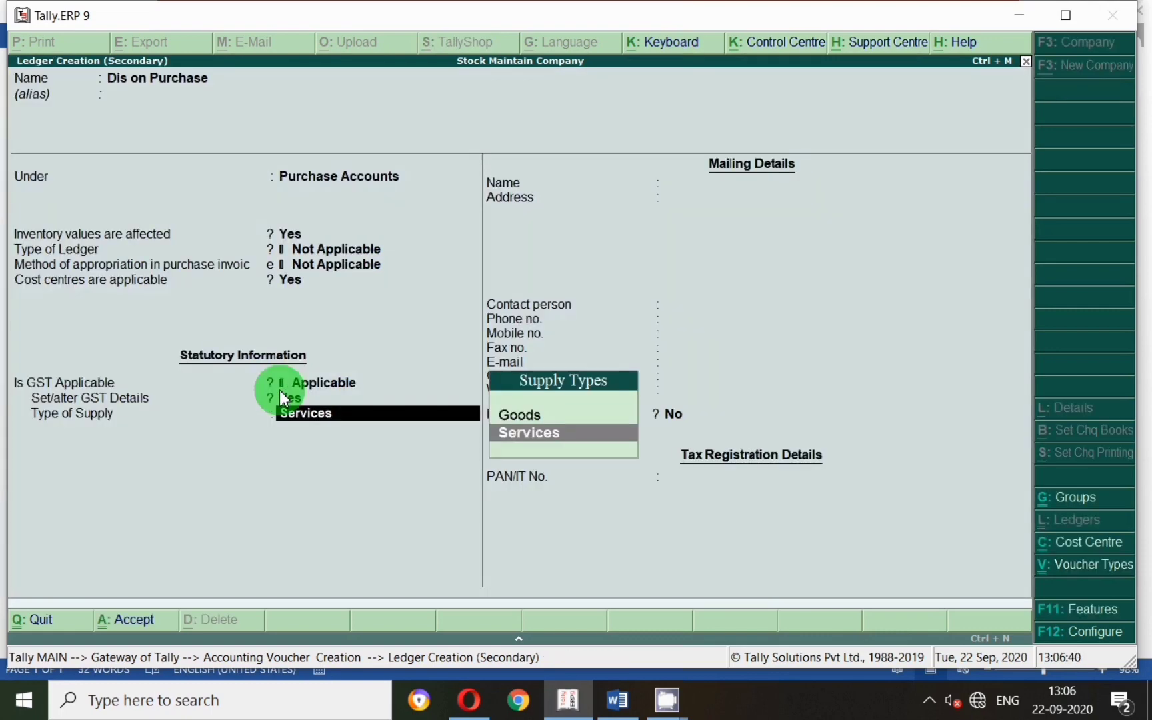
Set the ledger's type of supply to Goods and save the Dis on Purchase ledger
key(Up)
key(Return)
key(Return)
key(Return)
key(Return)
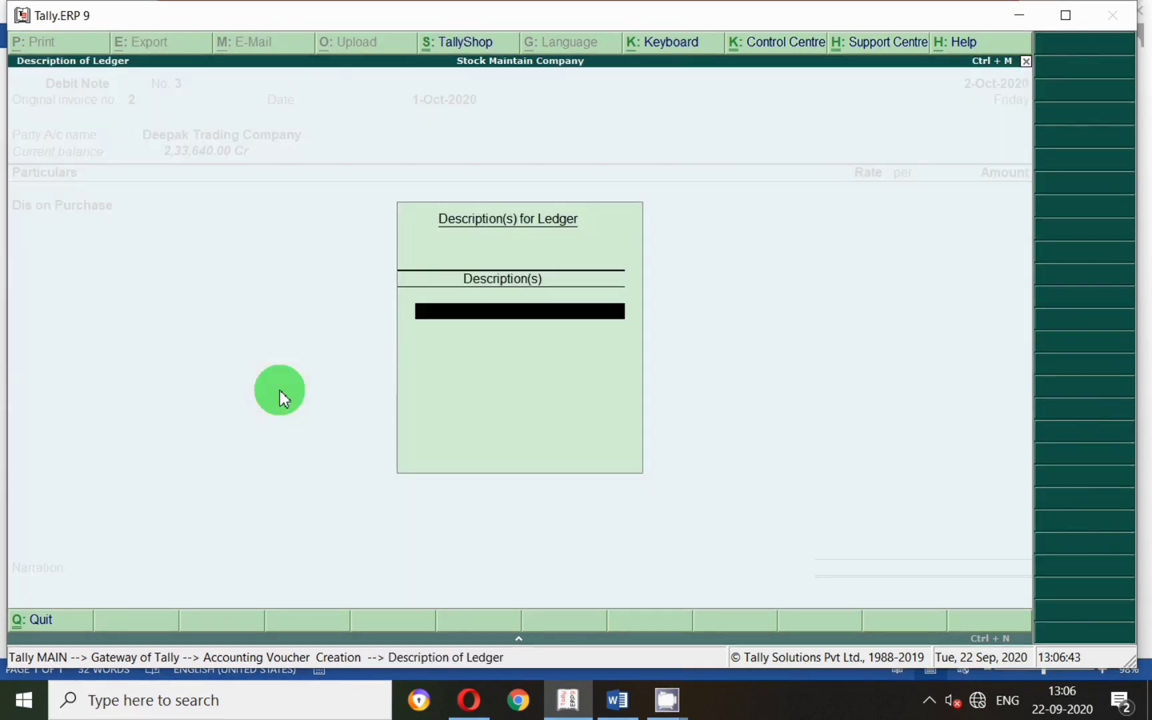
Leave the ledger description blank and enter 10,000 as the Dis on Purchase amount
key(Return)
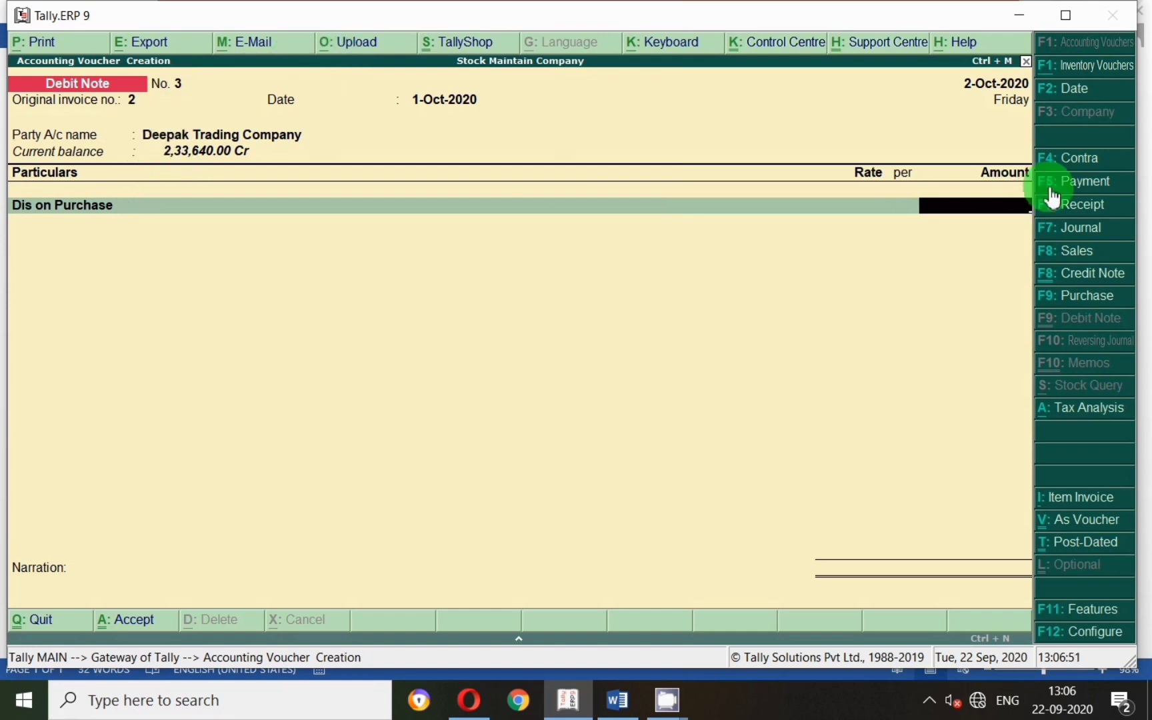
text(10,000)
key(Return)
key(Return)
key(BackSpace)
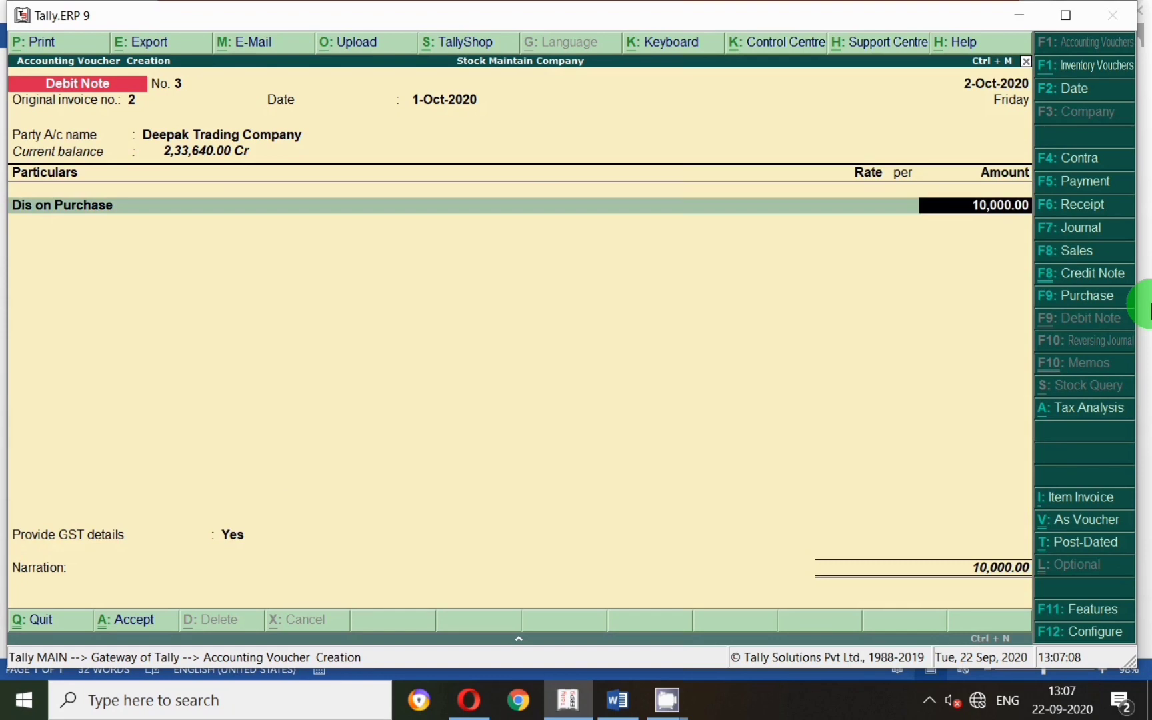
Add the Input Cgst @9 % and input sgst @9 % ledgers below the discount line, without descriptions
key(Return)
text(Cgs)
key(Down)
key(Down)
key(Return)
key(Return)
key(Return)
text(Sgs)
key(Up)
key(Up)
key(Up)
key(Up)
key(Return)
key(Return)
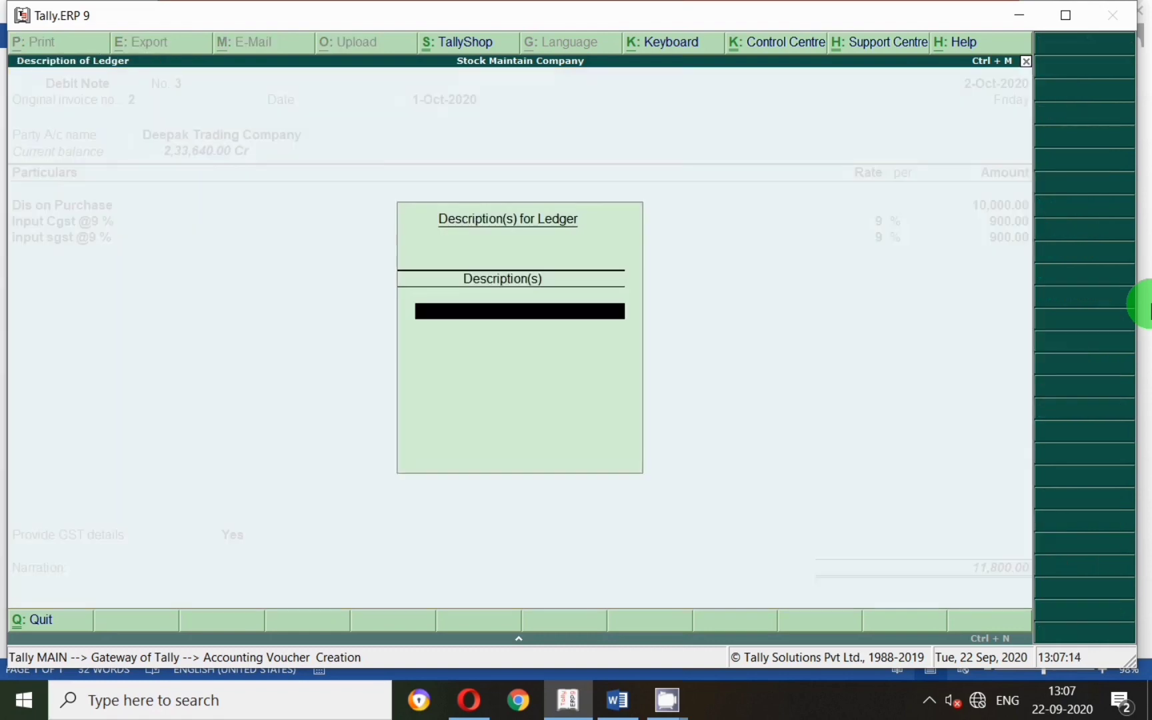
key(Return)
key(Return)
key(Return)
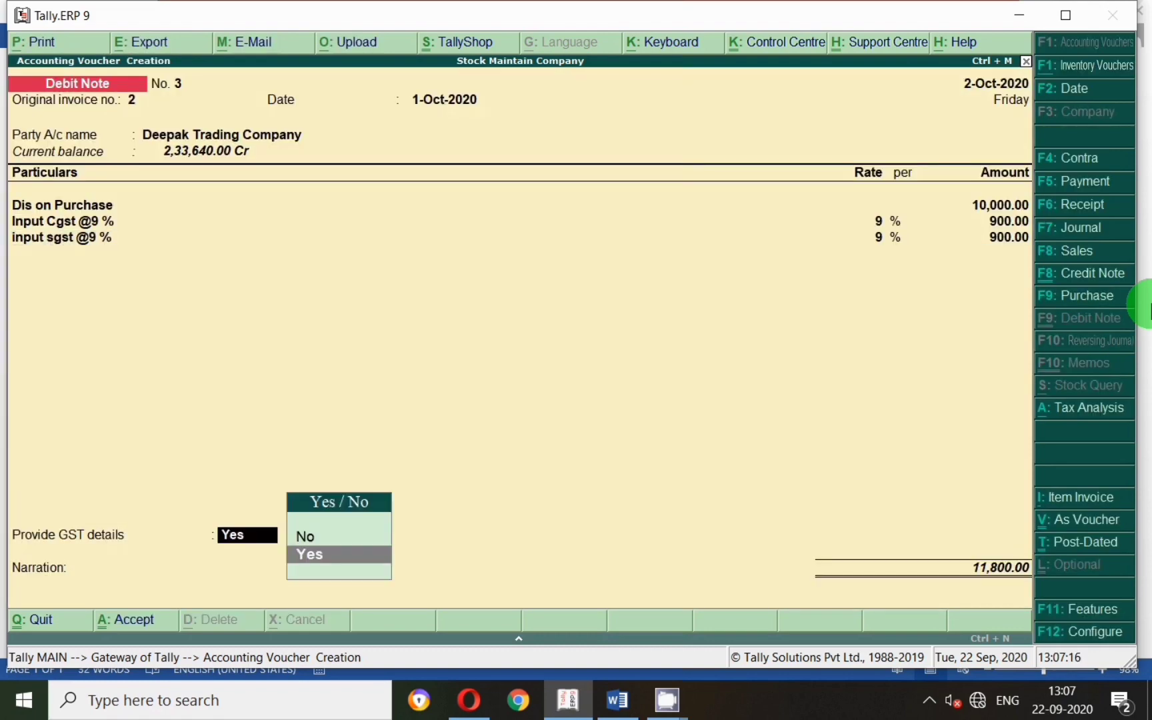
Provide the GST details with reason 02-Post Sale Discount and supplier's note number 3 dated 1-10
key(Return)
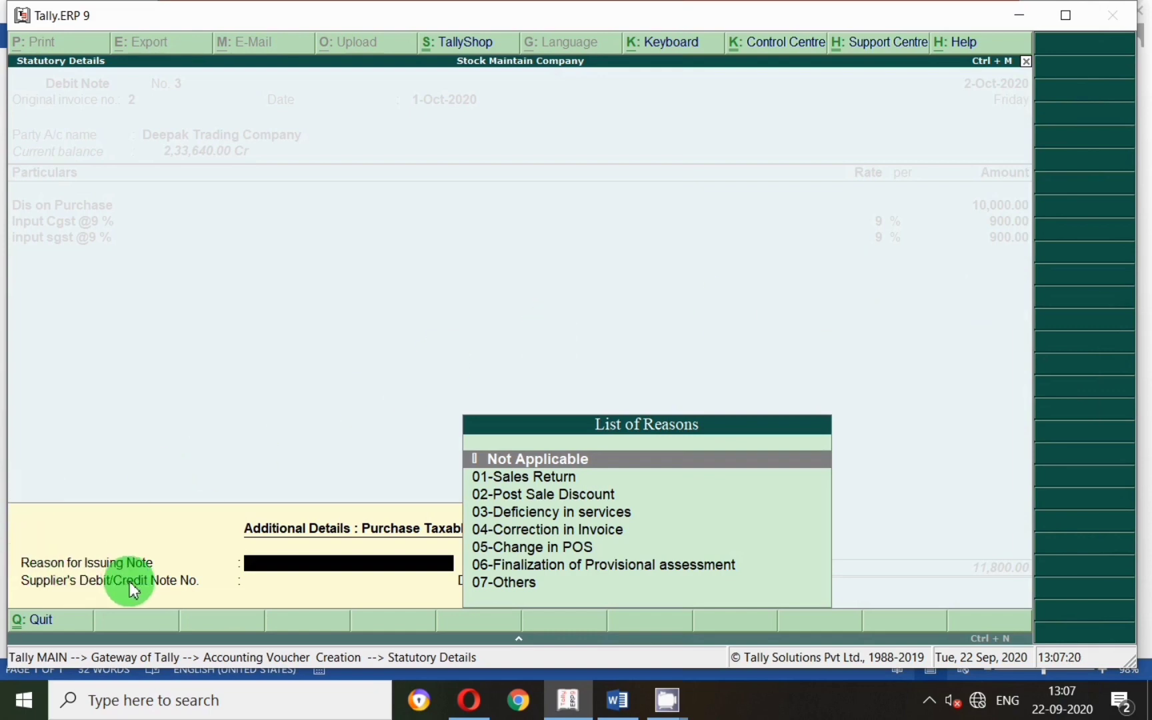
click(542, 512)
key(Up)
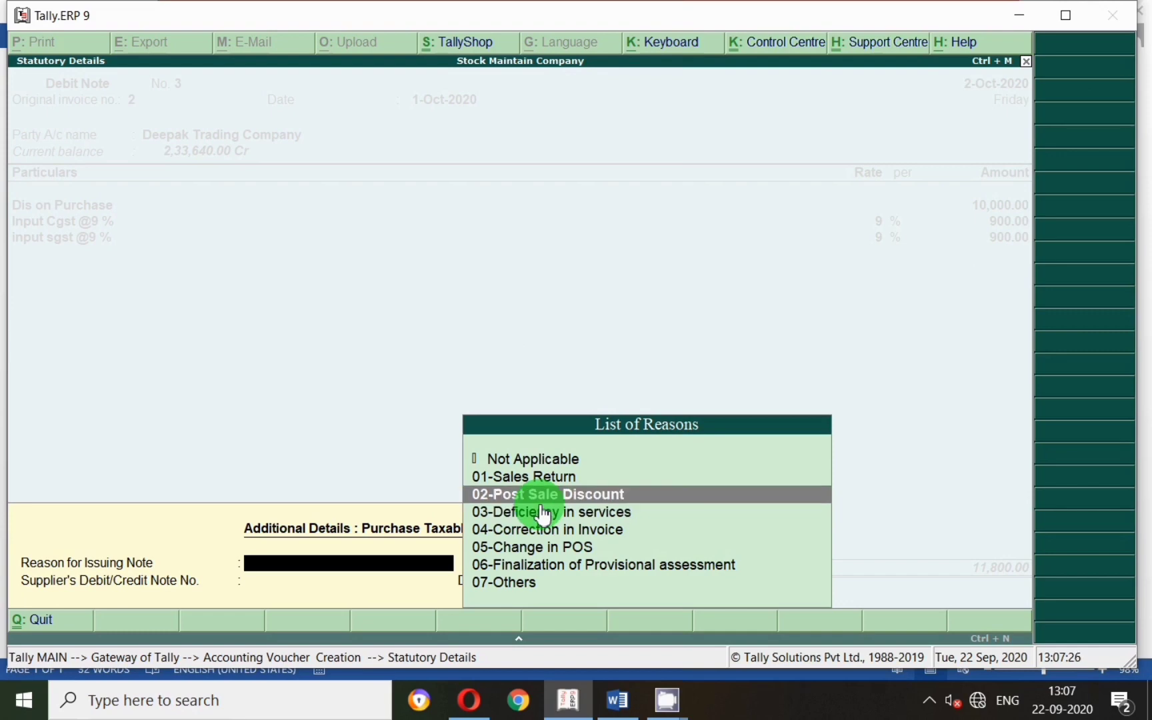
key(Return)
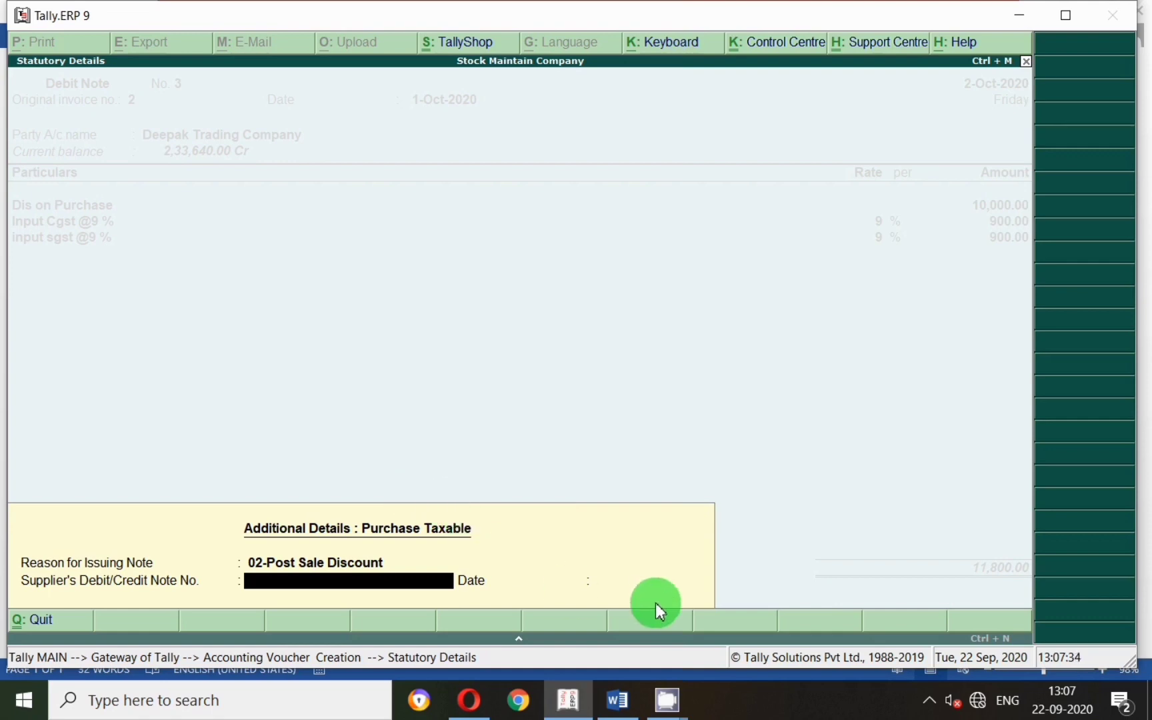
text(3)
key(Return)
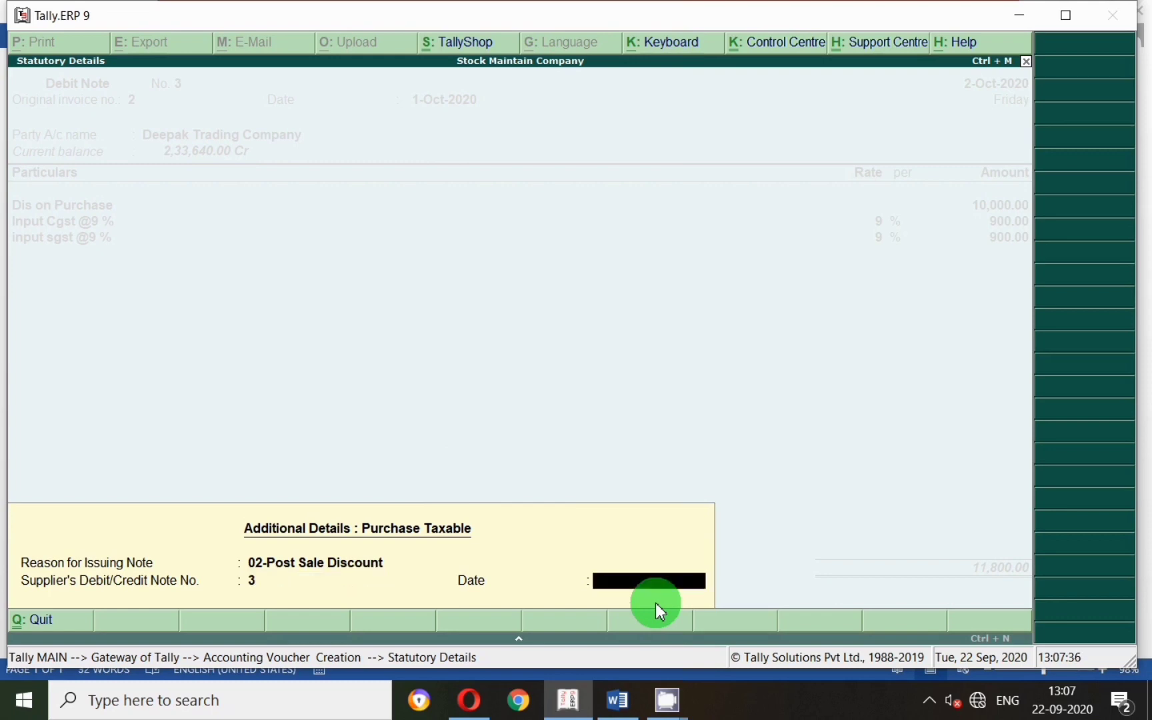
text(1.10)
key(Return)
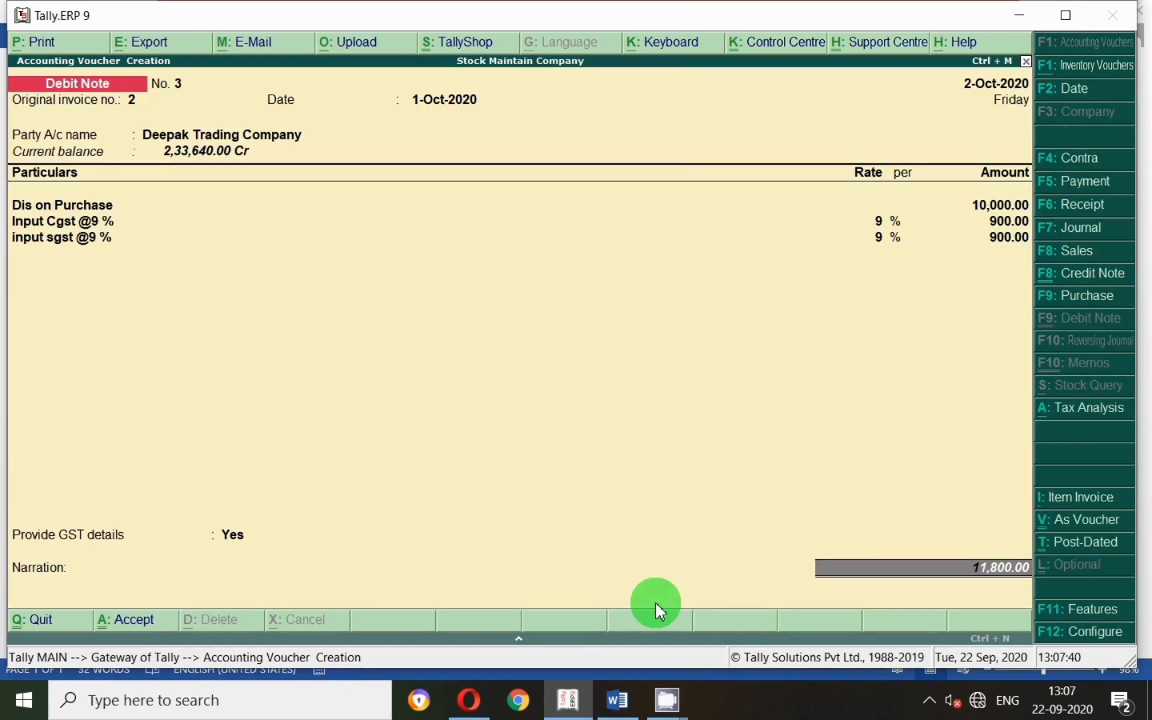
Reopen the voucher's GST details and change the supplier's note date to 2-10
key(BackSpace)
key(Return)
key(Return)
key(Return)
text(2.10)
key(Return)
key(Return)
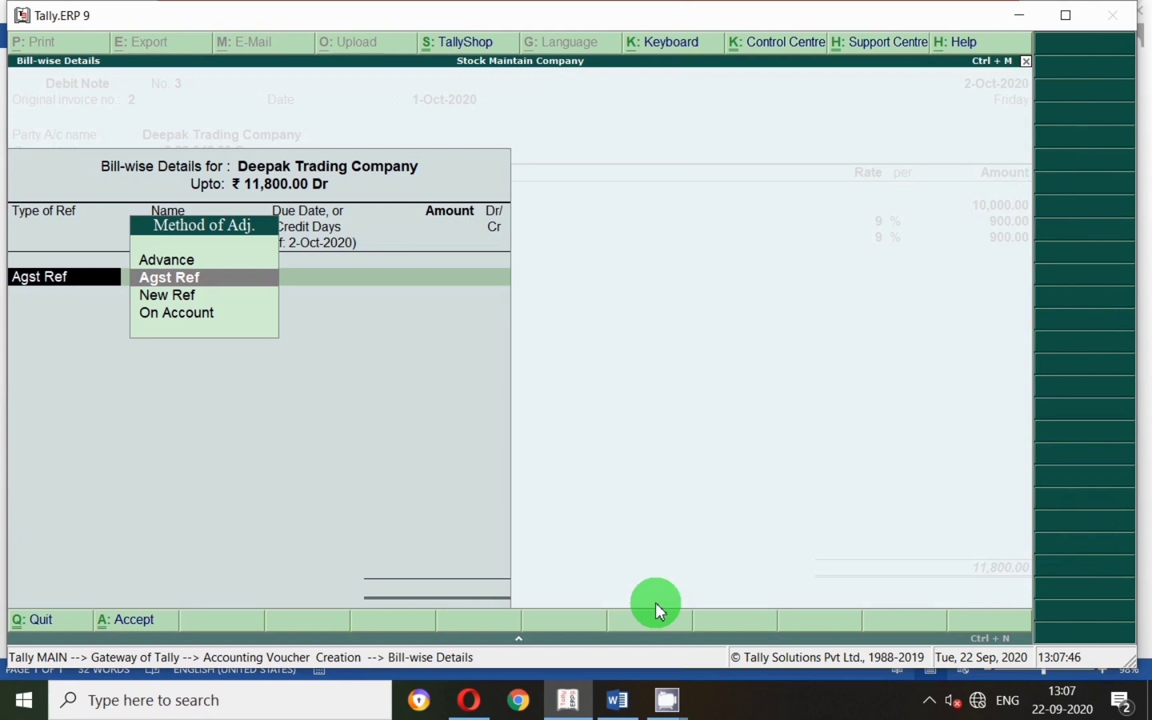
Adjust the debit note against pending bill 2 dated 1-Oct-2020, leave the narration blank and save the voucher
key(Return)
key(Down)
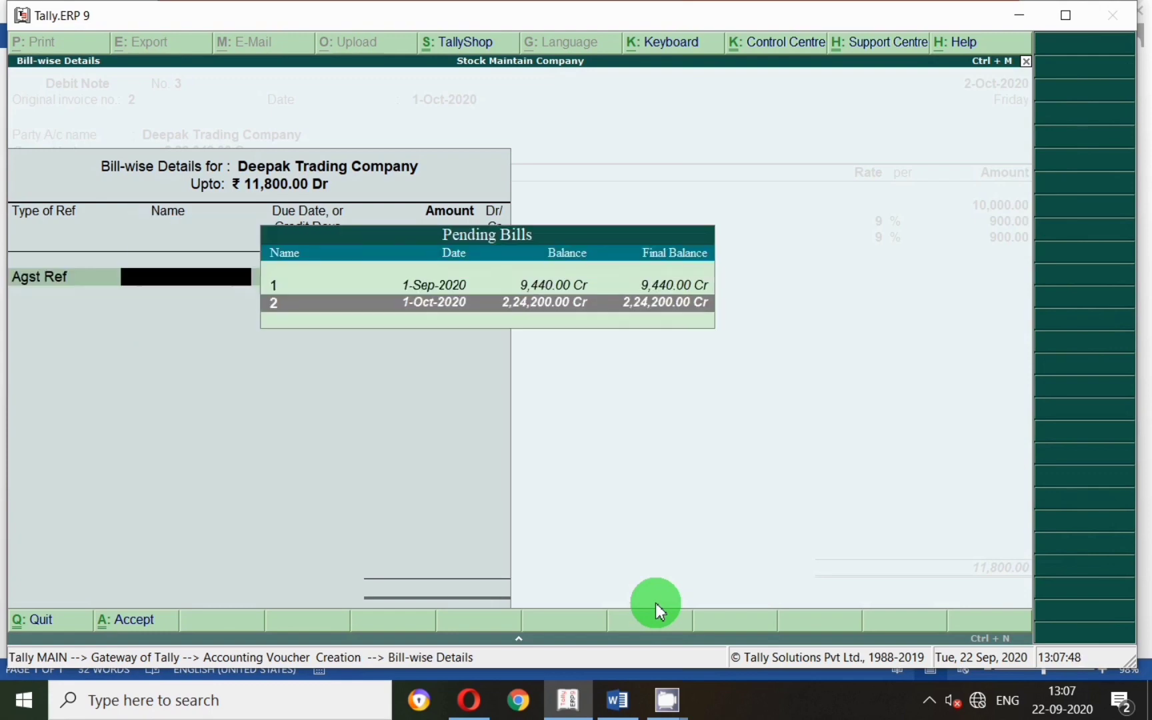
key(Return)
key(Return)
key(Return)
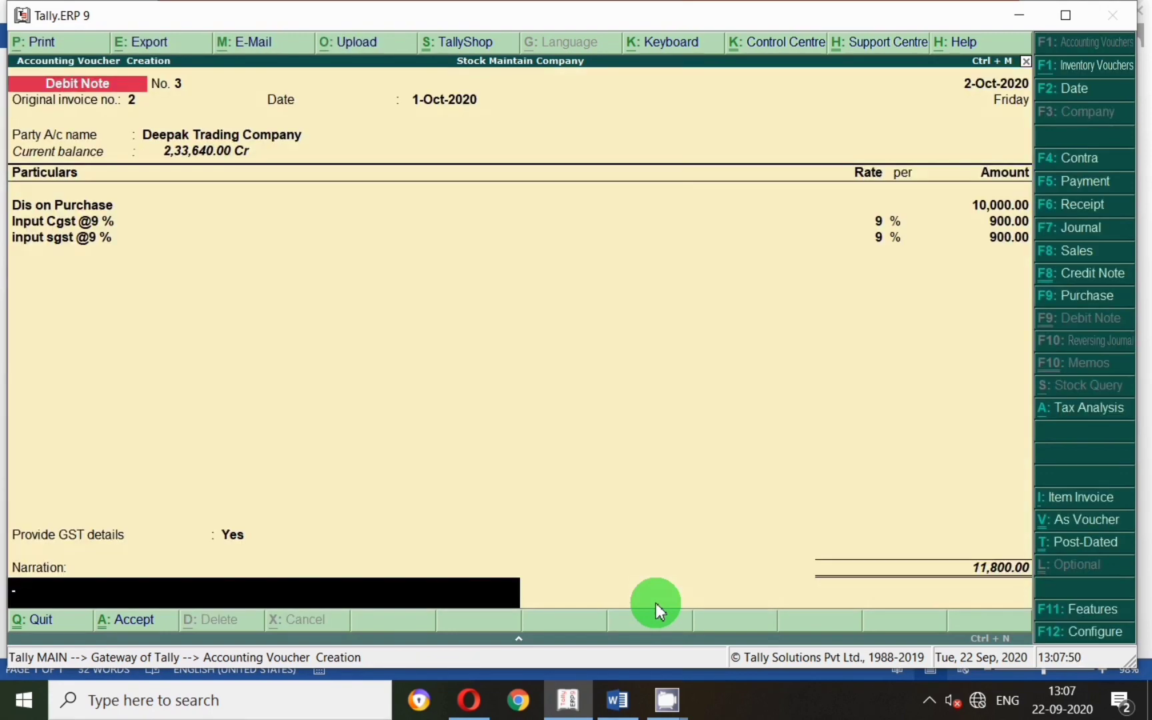
key(Return)
key(Return)
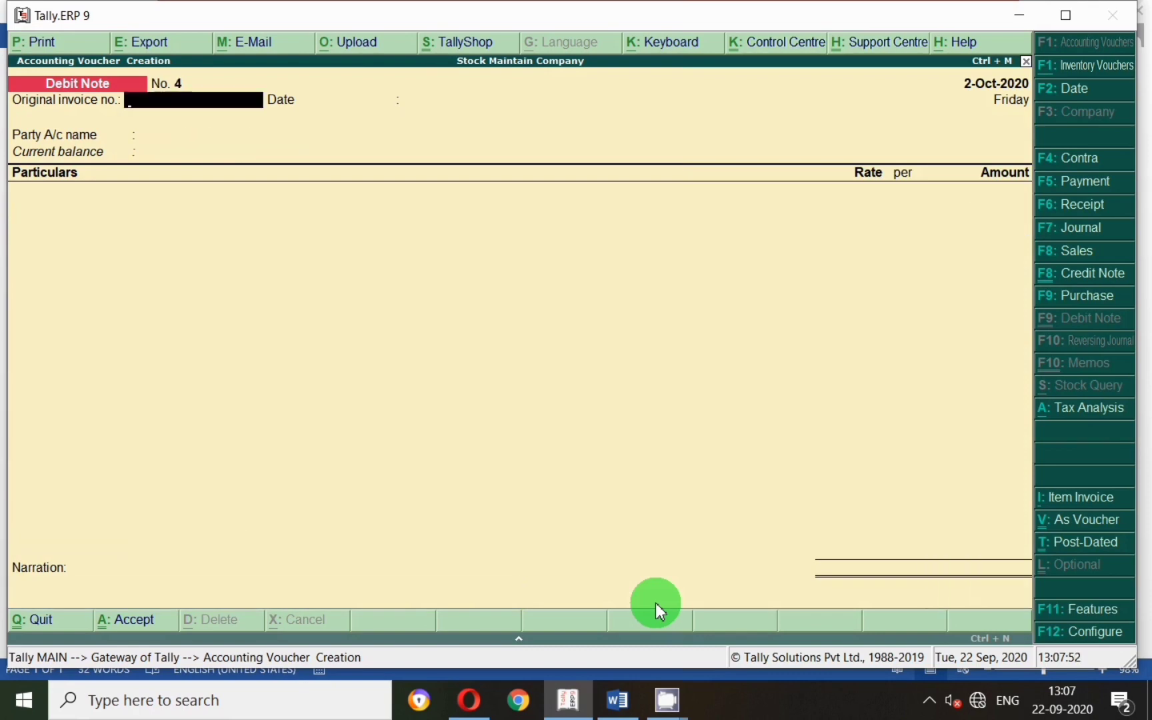
Leave voucher entry and display the GSTR-2 report
key(Escape)
key(Return)
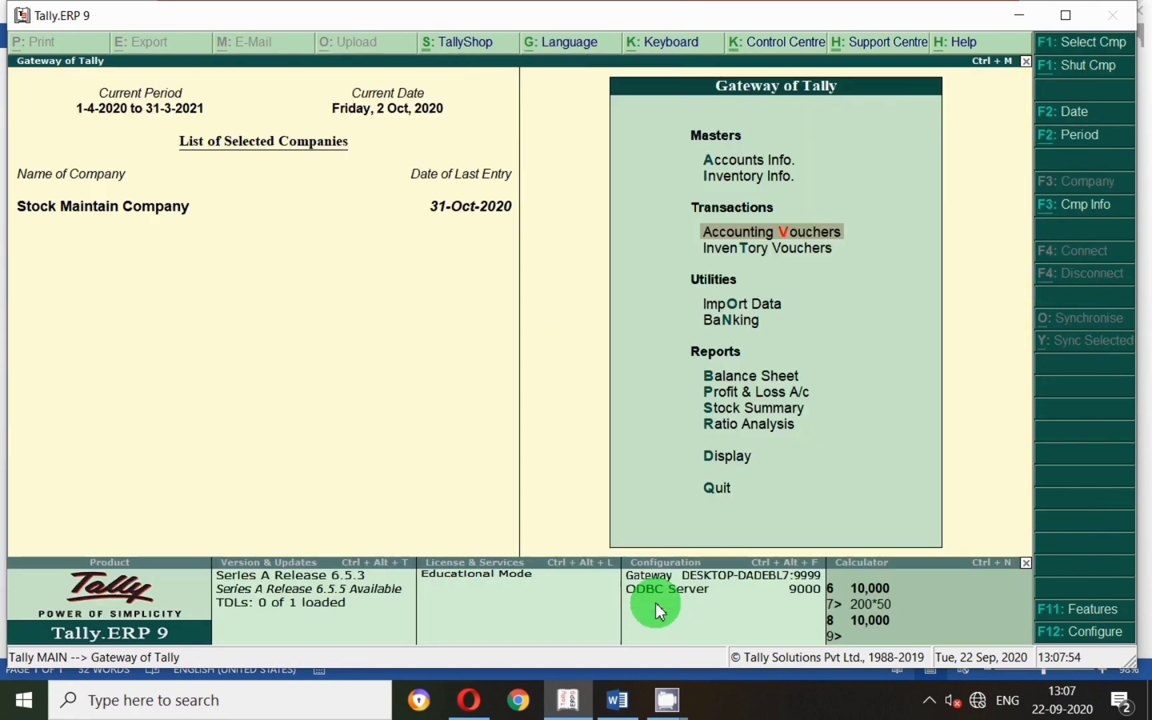
key(s)
key(Escape)
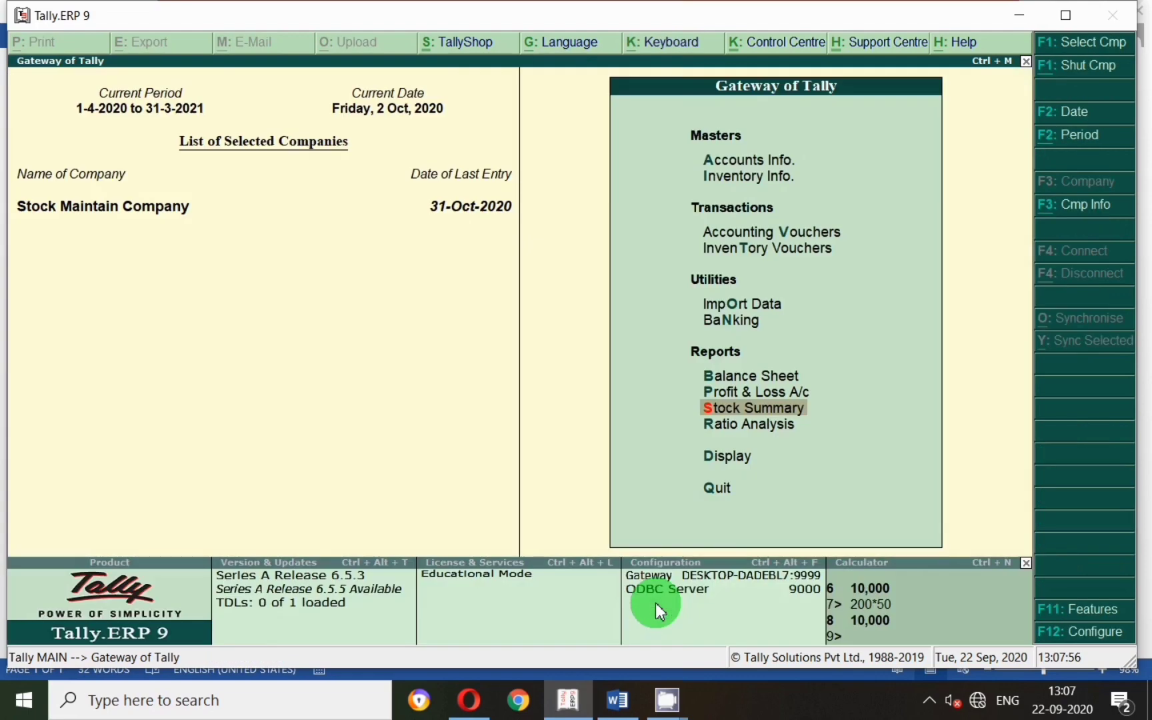
key(d)
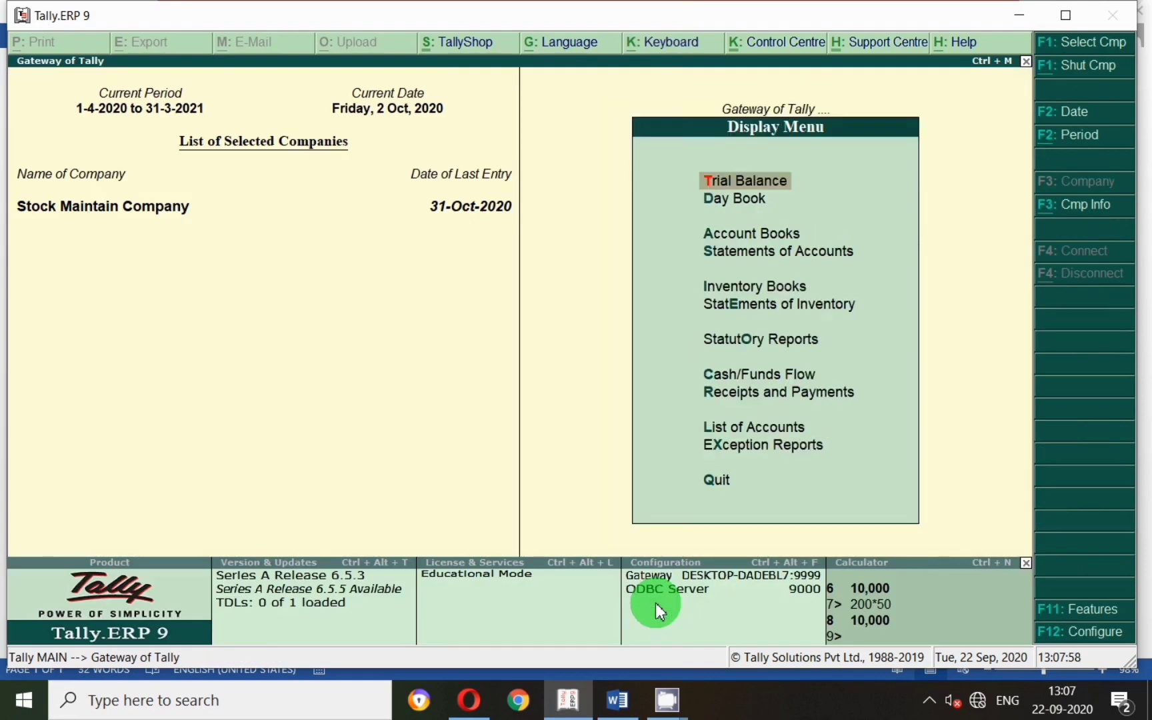
key(o)
key(g)
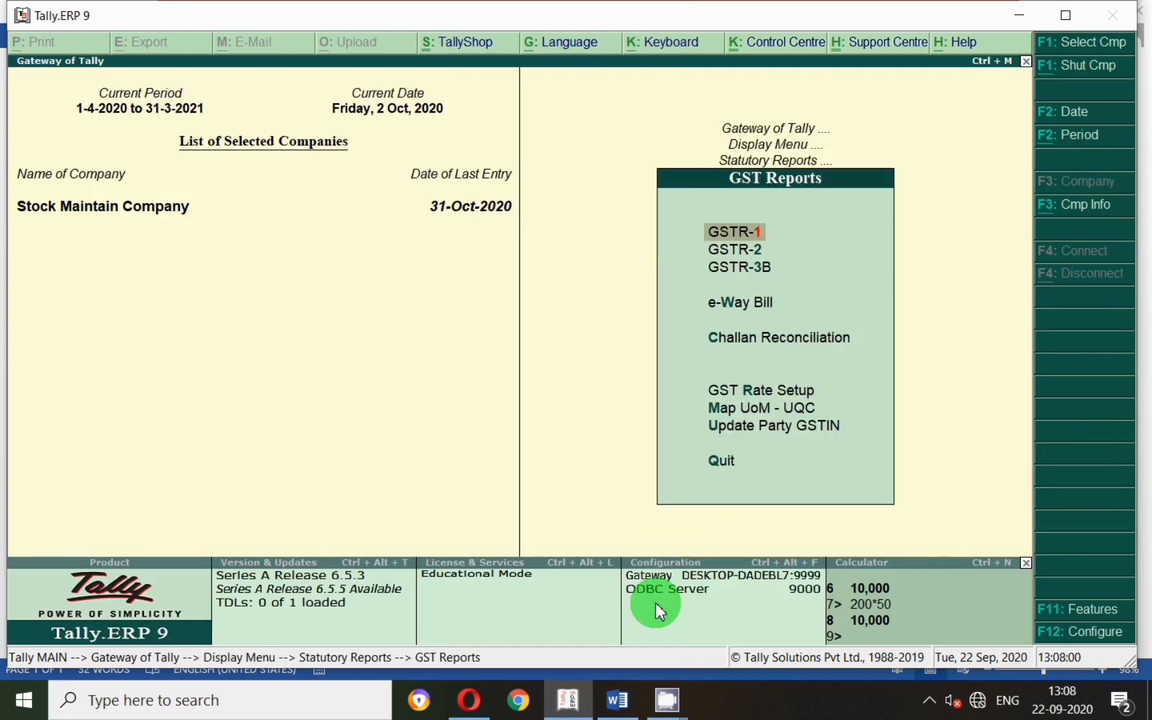
key(Down)
key(Return)
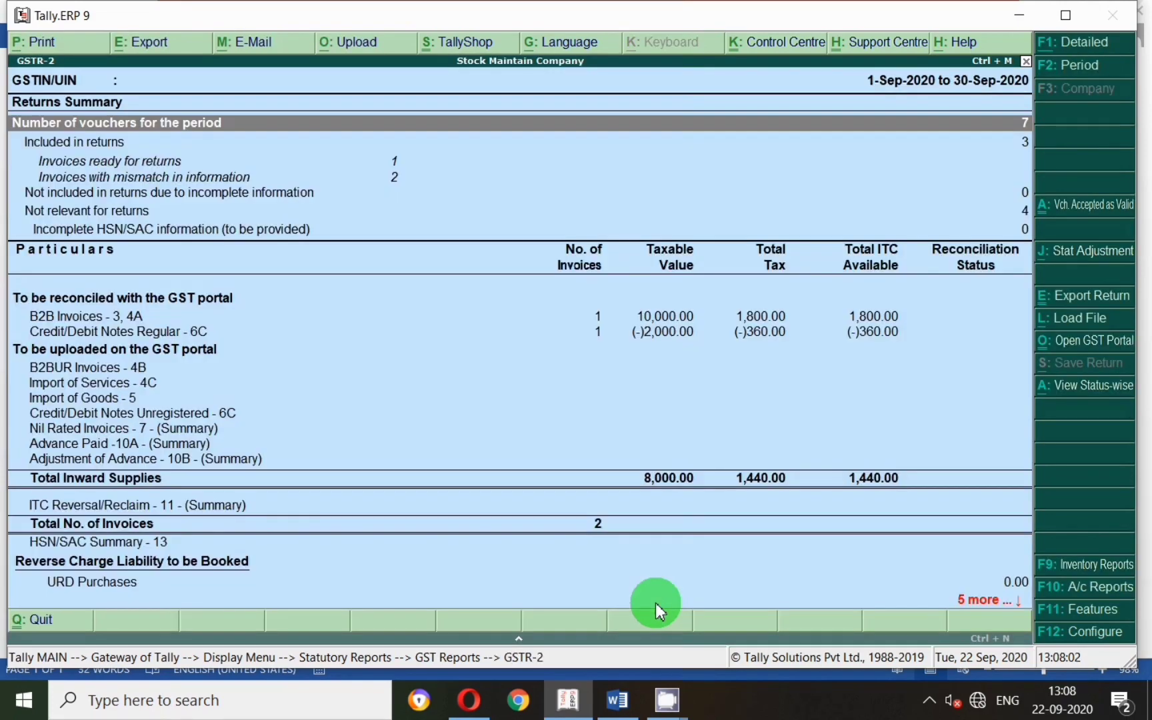
Change the GSTR-2 report period to run from 1-10 to 31-10
key(F2)
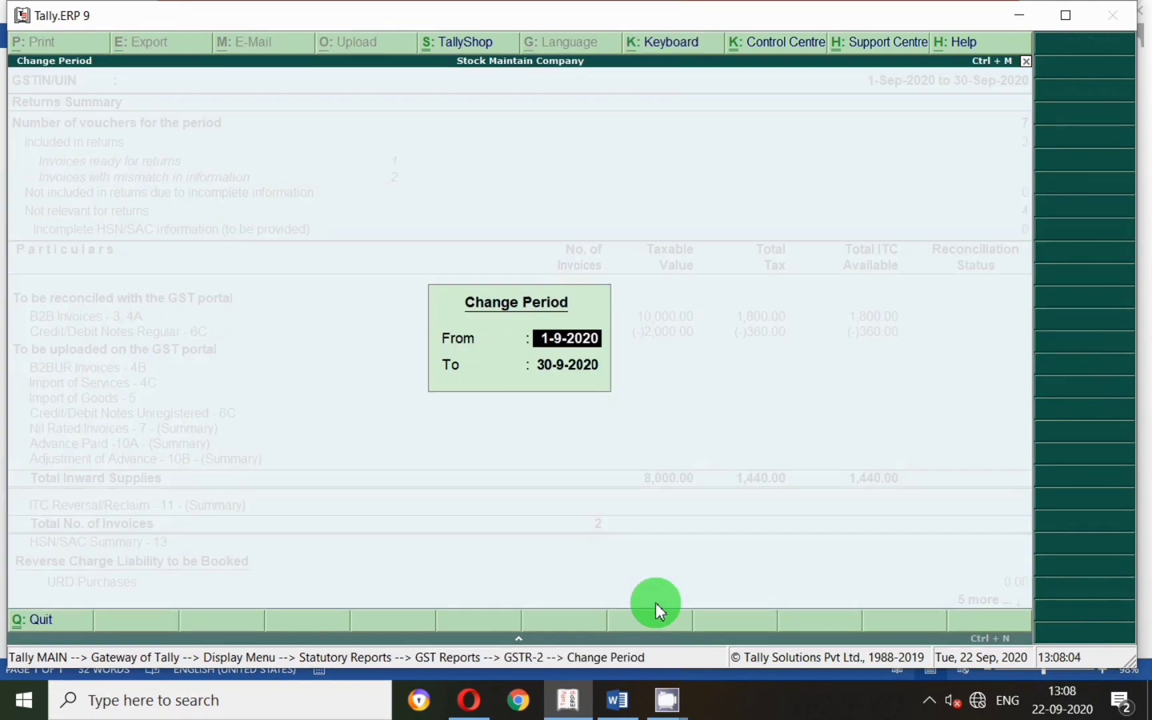
text(1-10)
key(Return)
text(31.10)
key(Return)
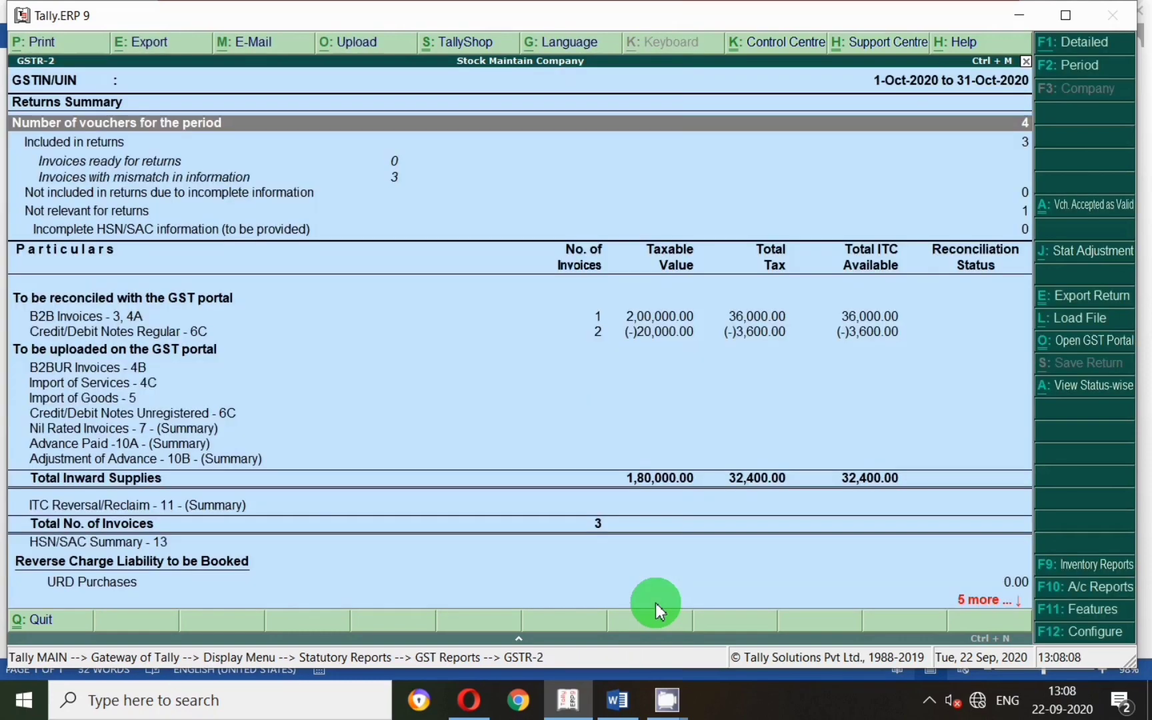
Examine Deepak Trading Company's vouchers under Credit/Debit Notes Regular - 6C and return to the GSTR-2 summary
key(Down)
key(Down)
key(Down)
key(Down)
key(Down)
key(Down)
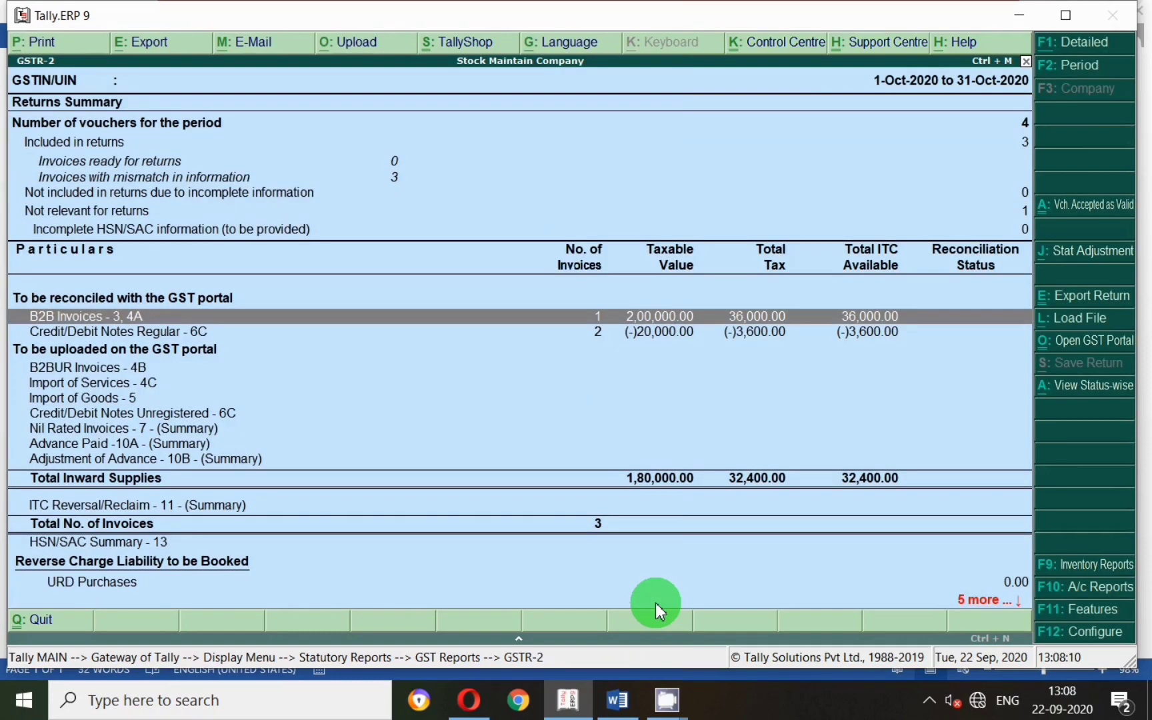
key(Return)
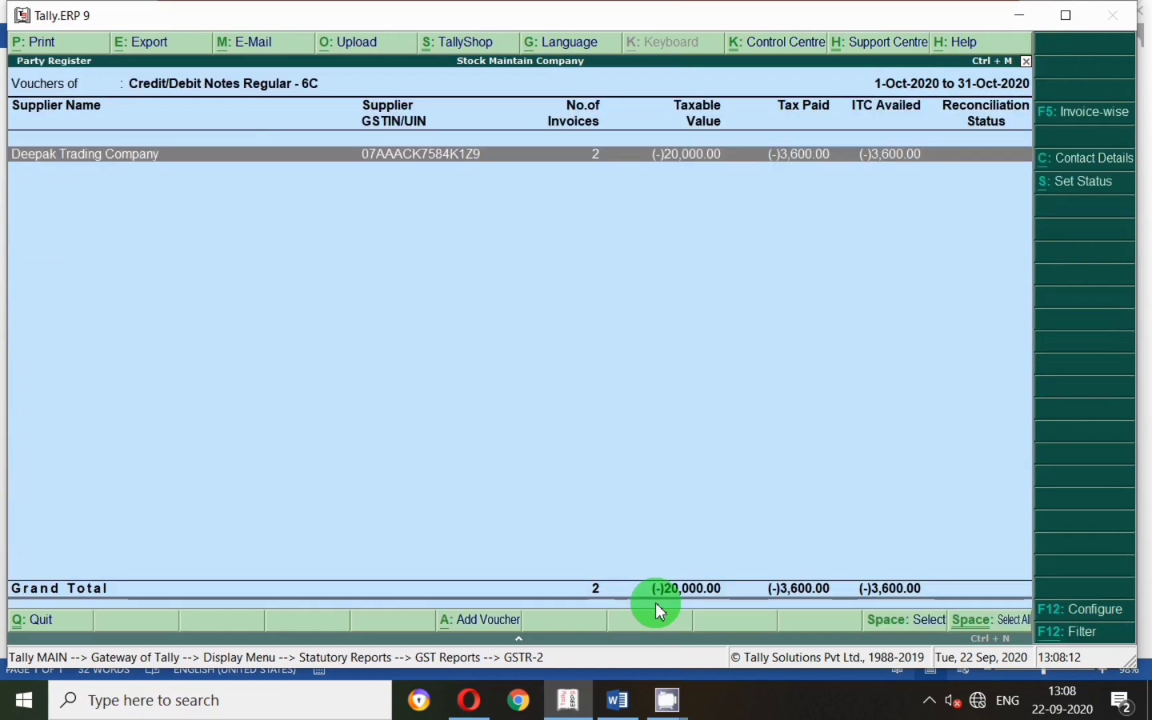
key(Return)
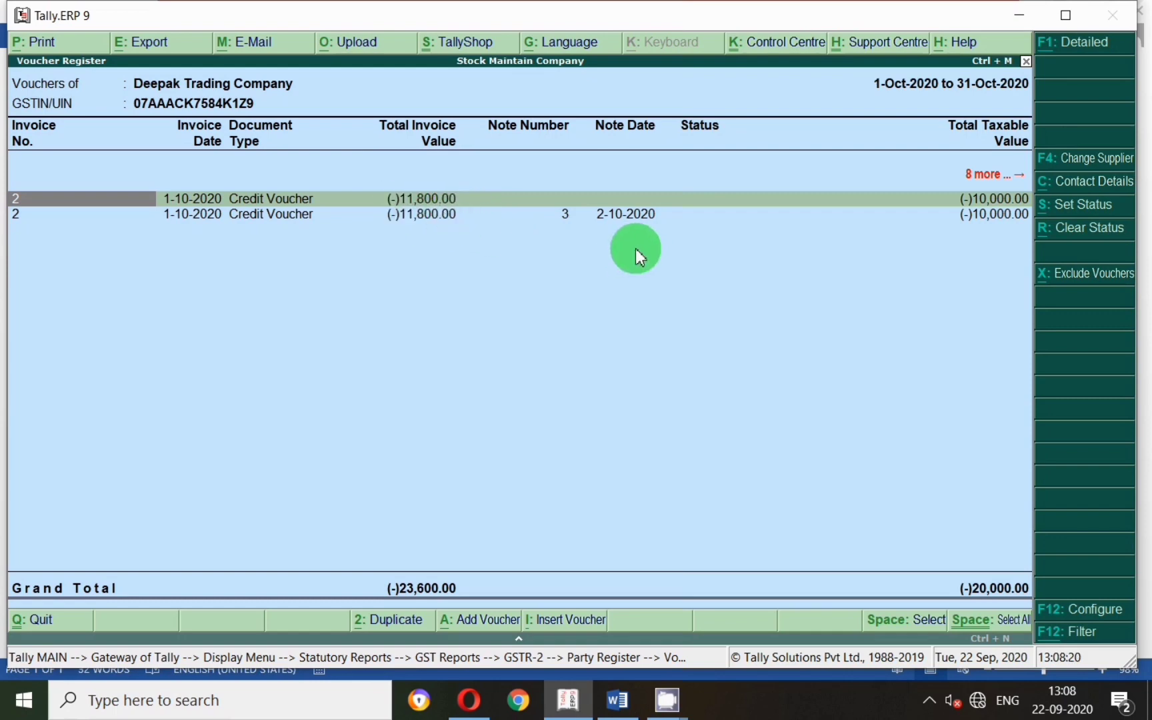
key(Escape)
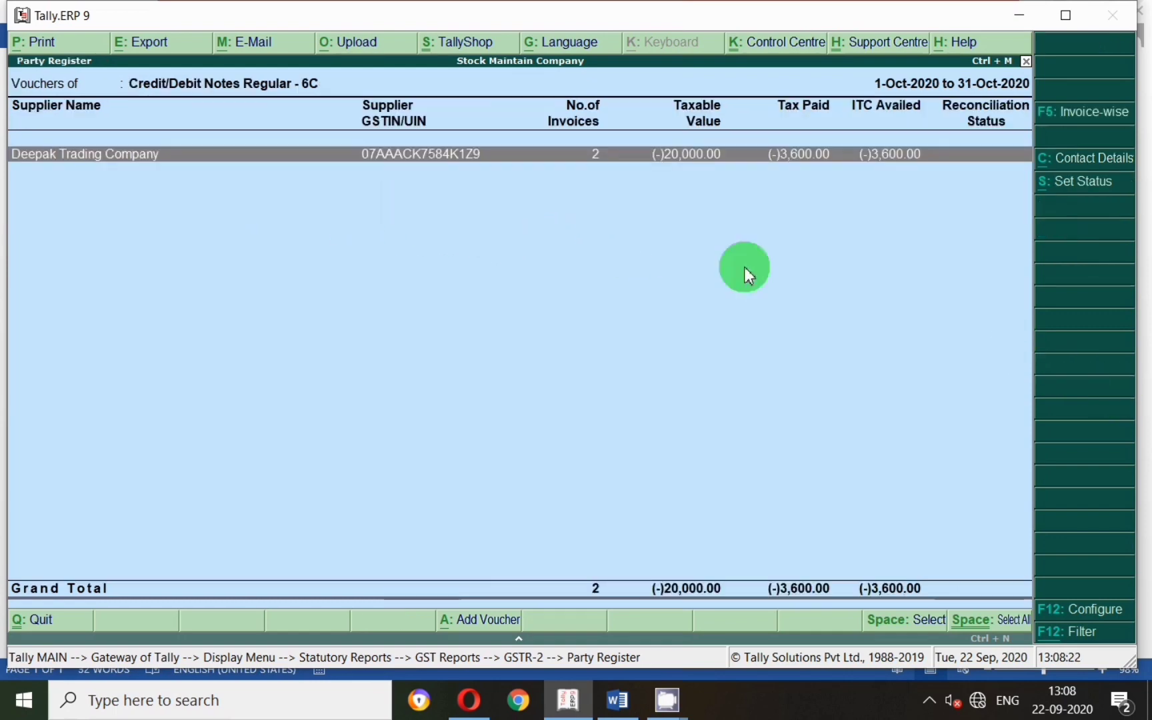
key(Escape)
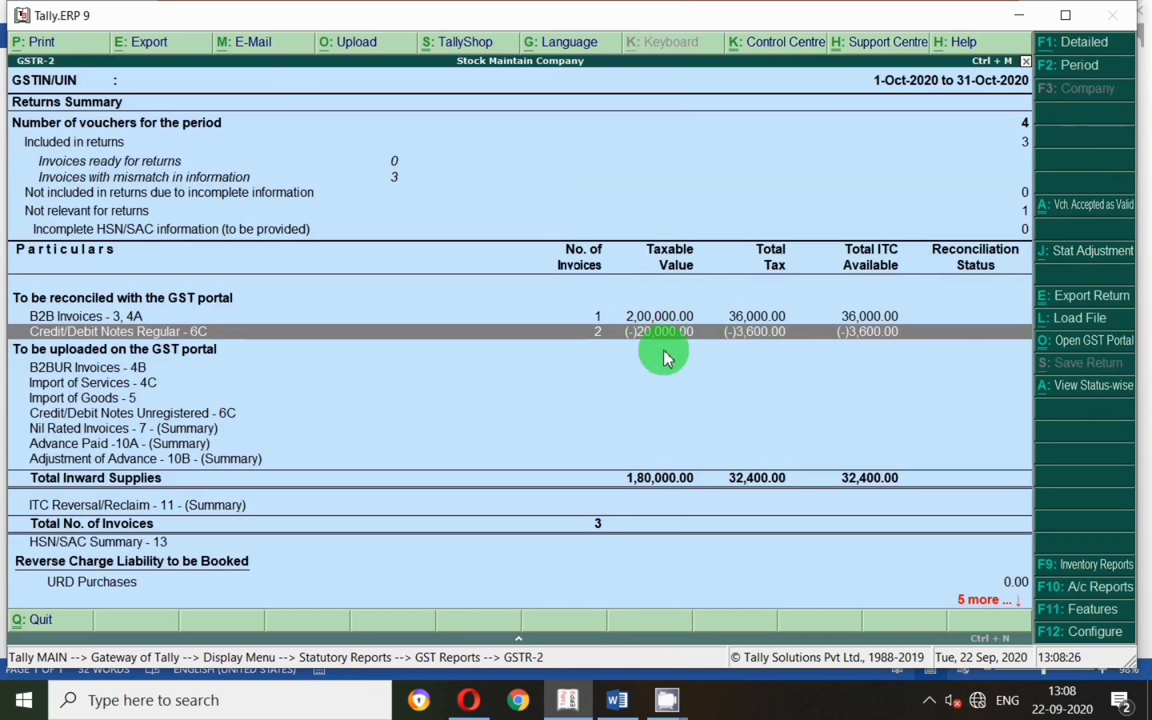
Review Deepak Trading Company's debit note vouchers once more and close the reports back to the Gateway of Tally
key(Return)
key(Return)
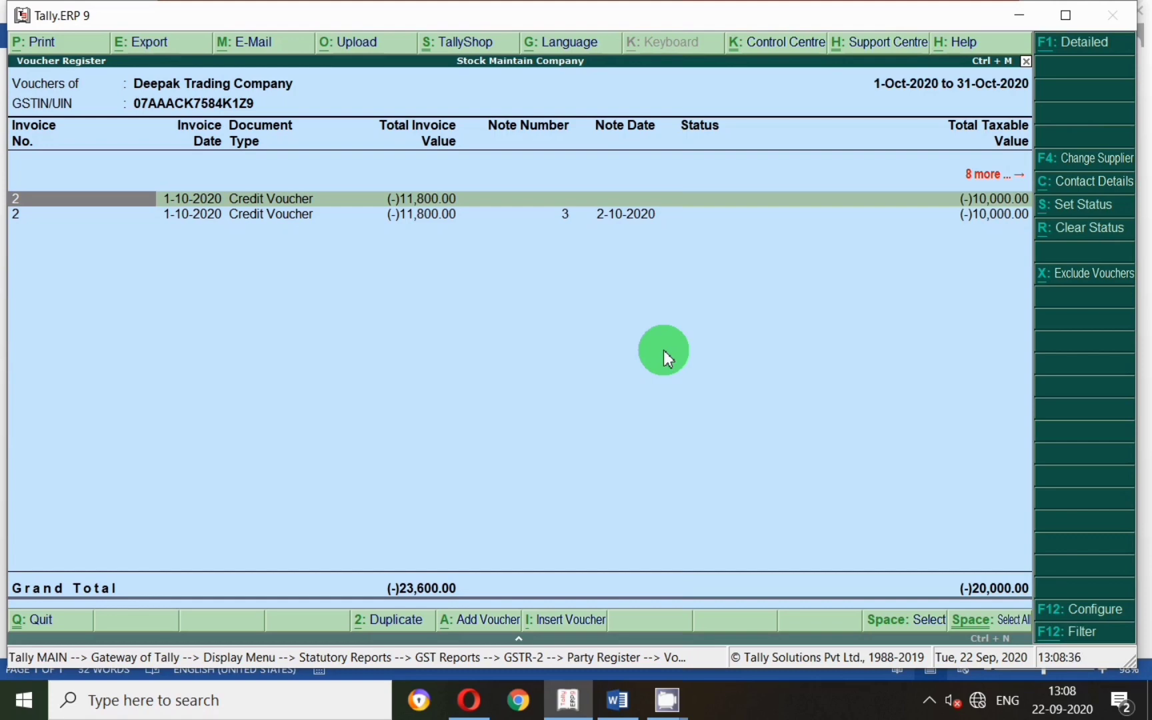
key(Escape)
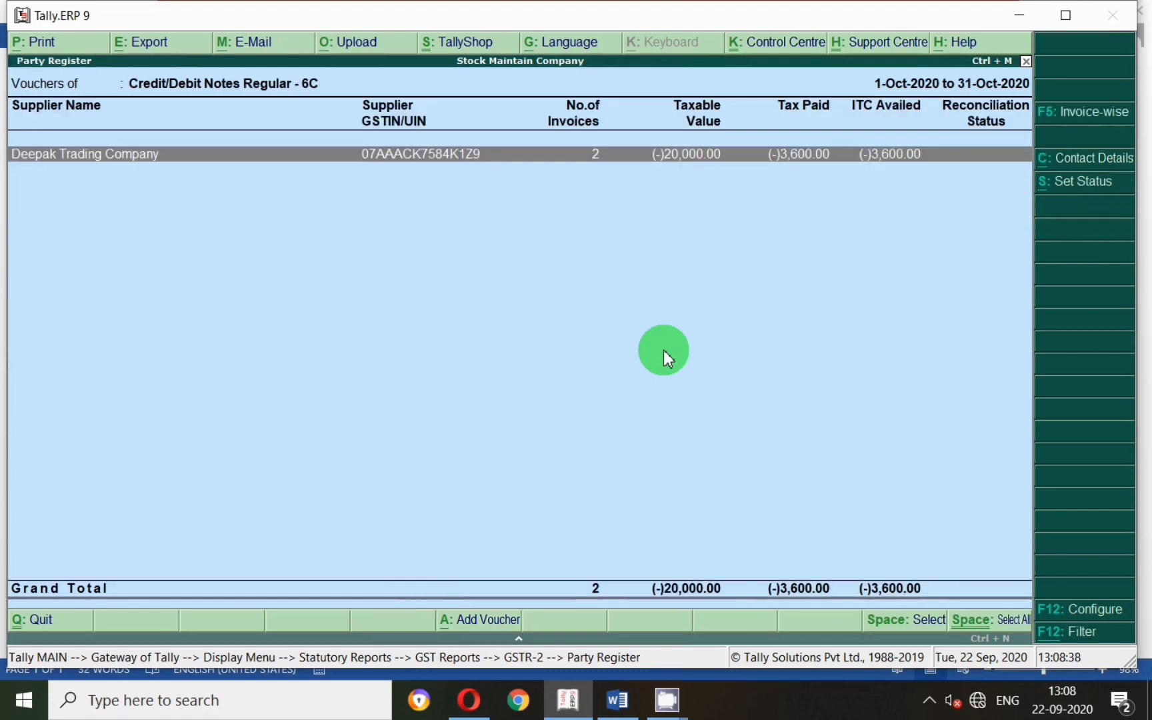
key(Escape)
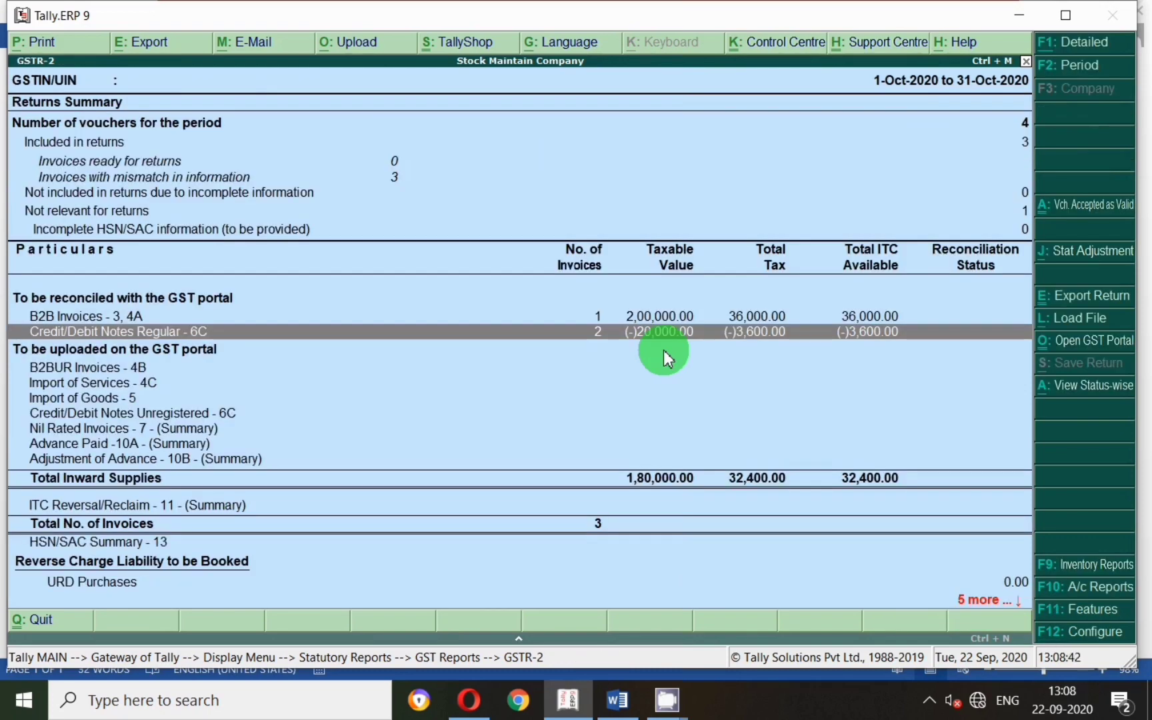
key(Escape)
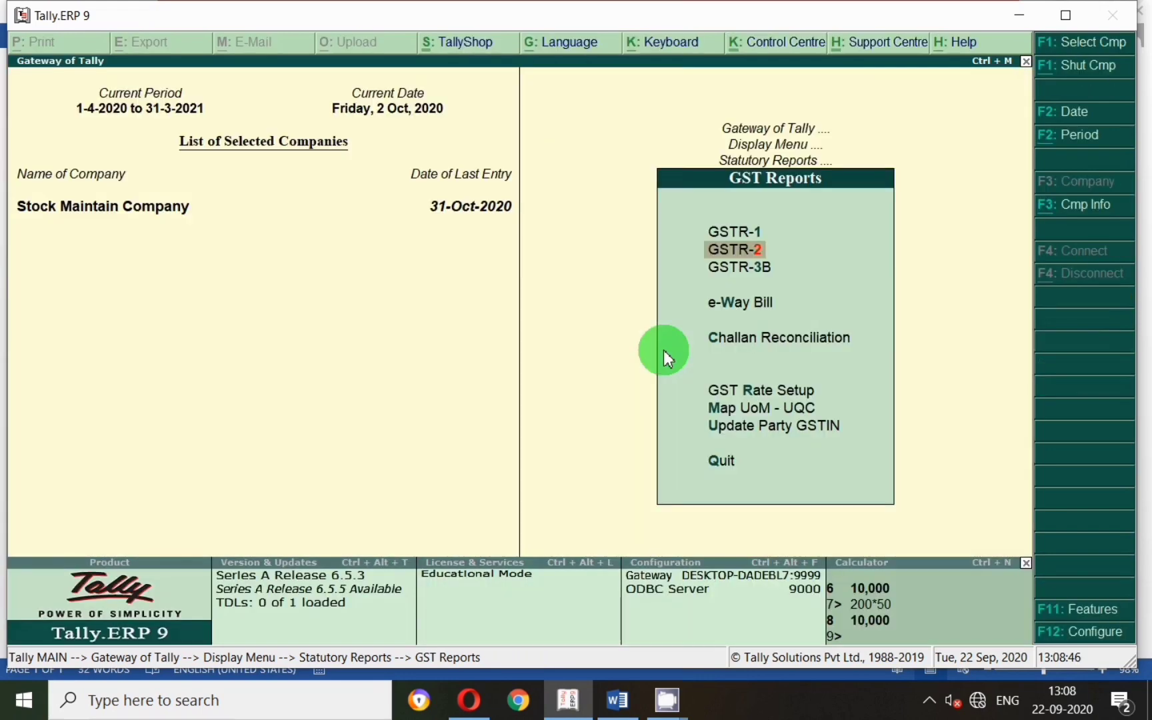
key(Escape)
key(Escape)
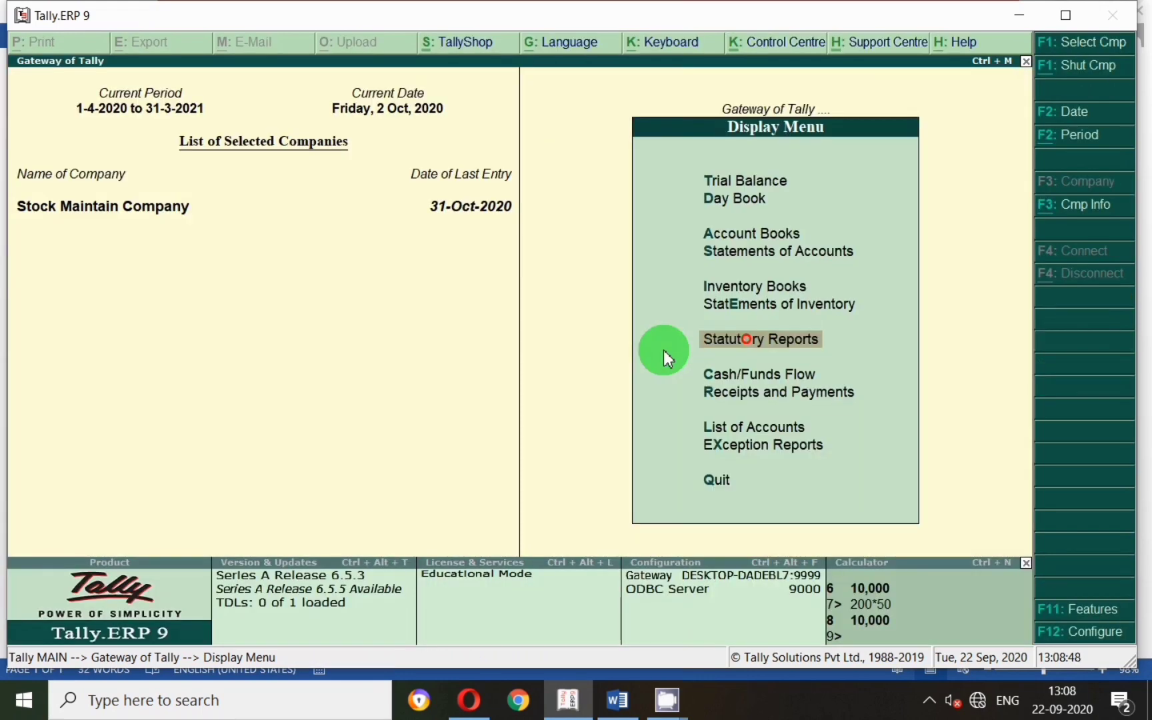
key(Escape)
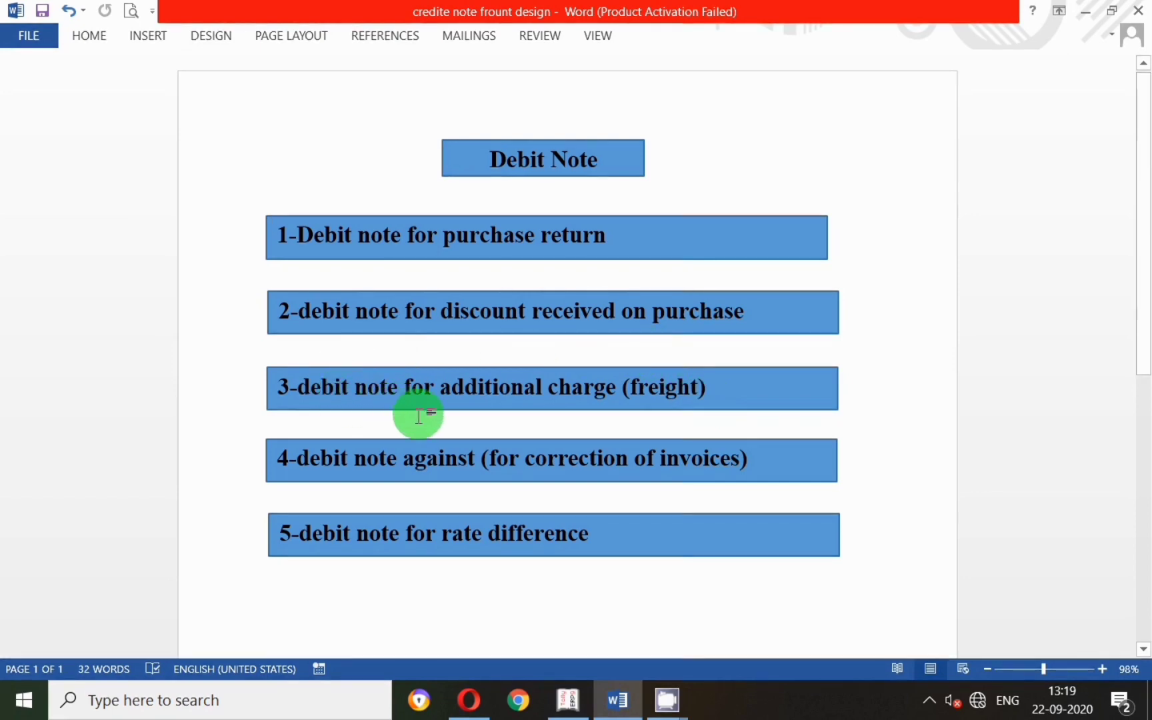
Switch to Tally.ERP 9 and start a sales voucher dated 1-9 with the reference number left blank
click(567, 700)
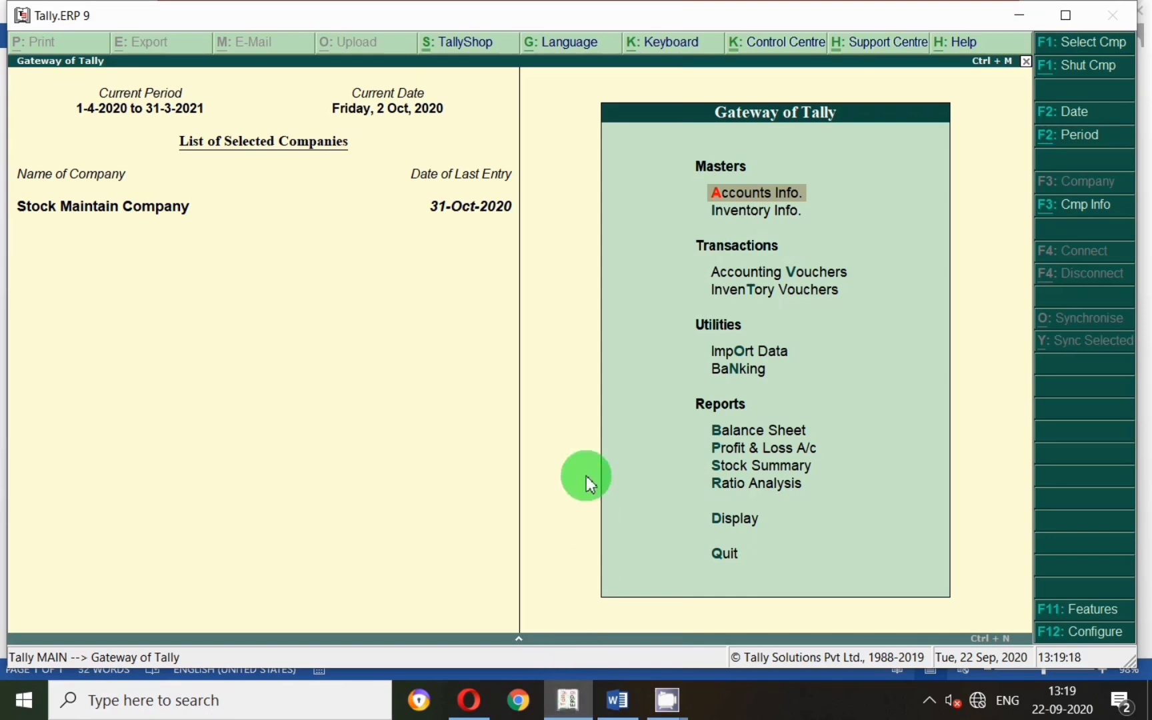
key(v)
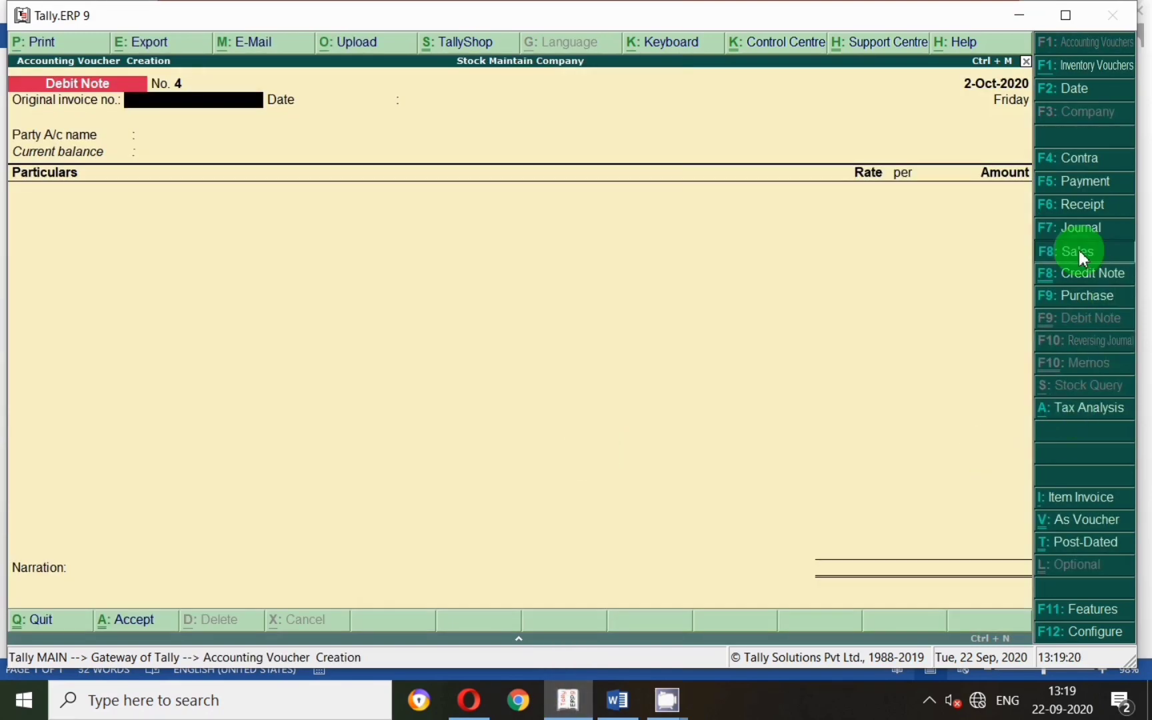
click(1079, 251)
key(Return)
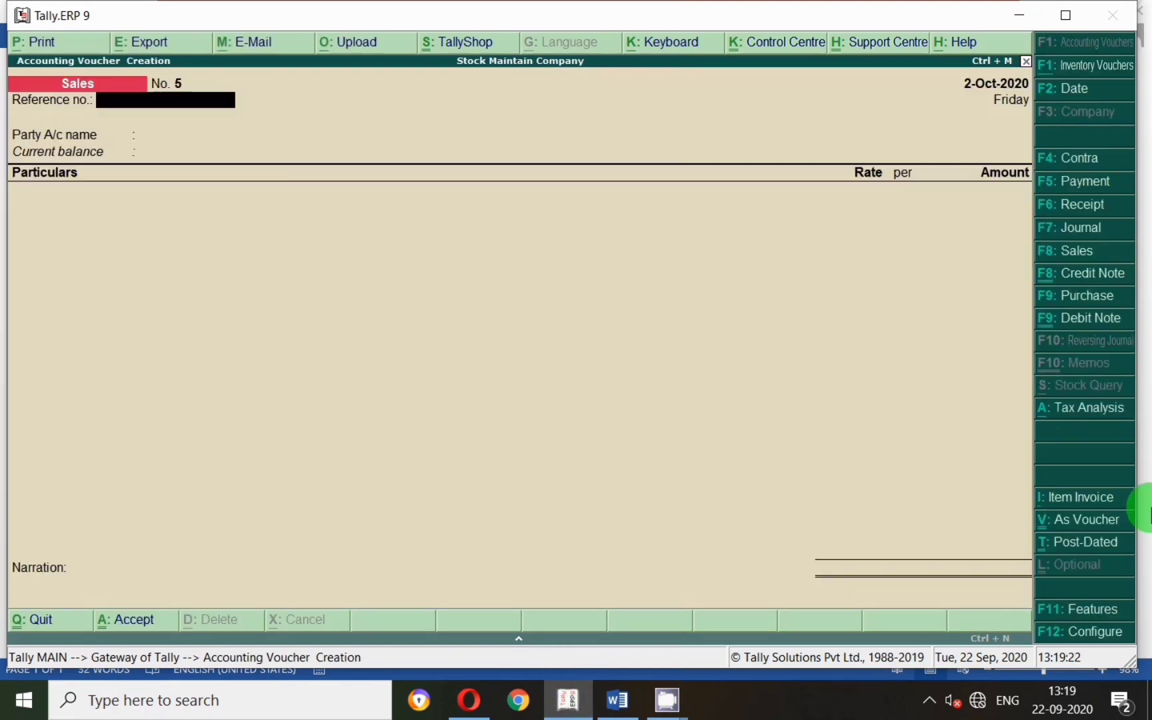
key(F2)
text(1.9)
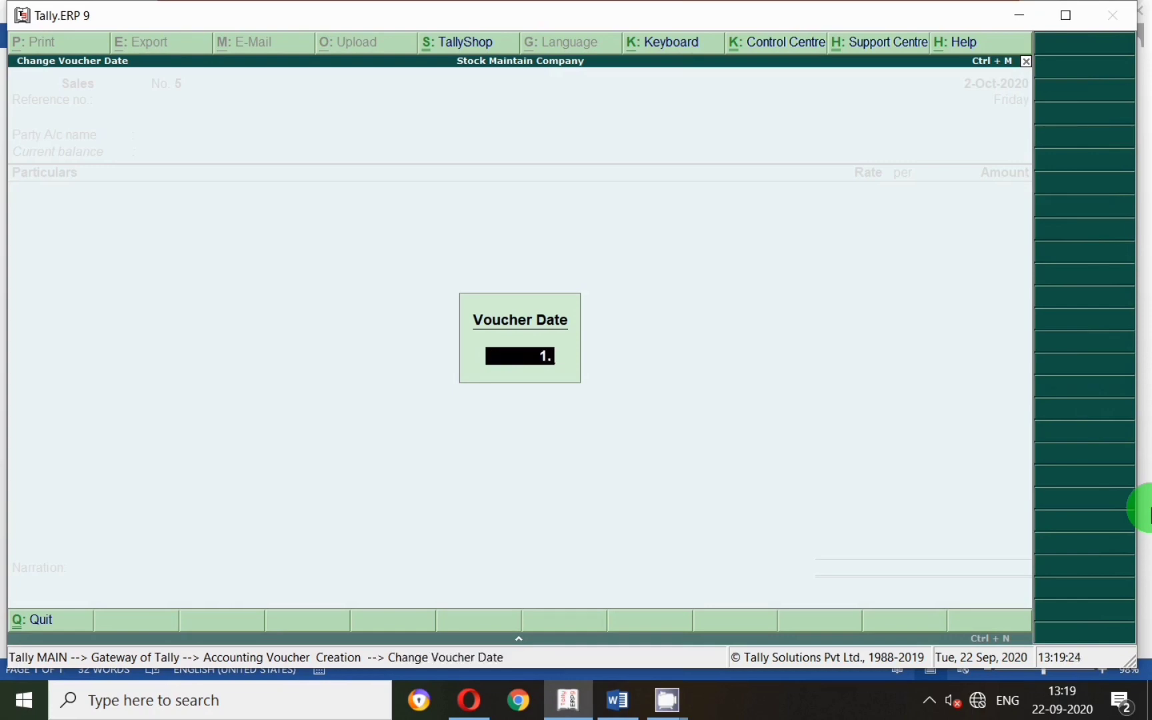
key(Return)
key(Return)
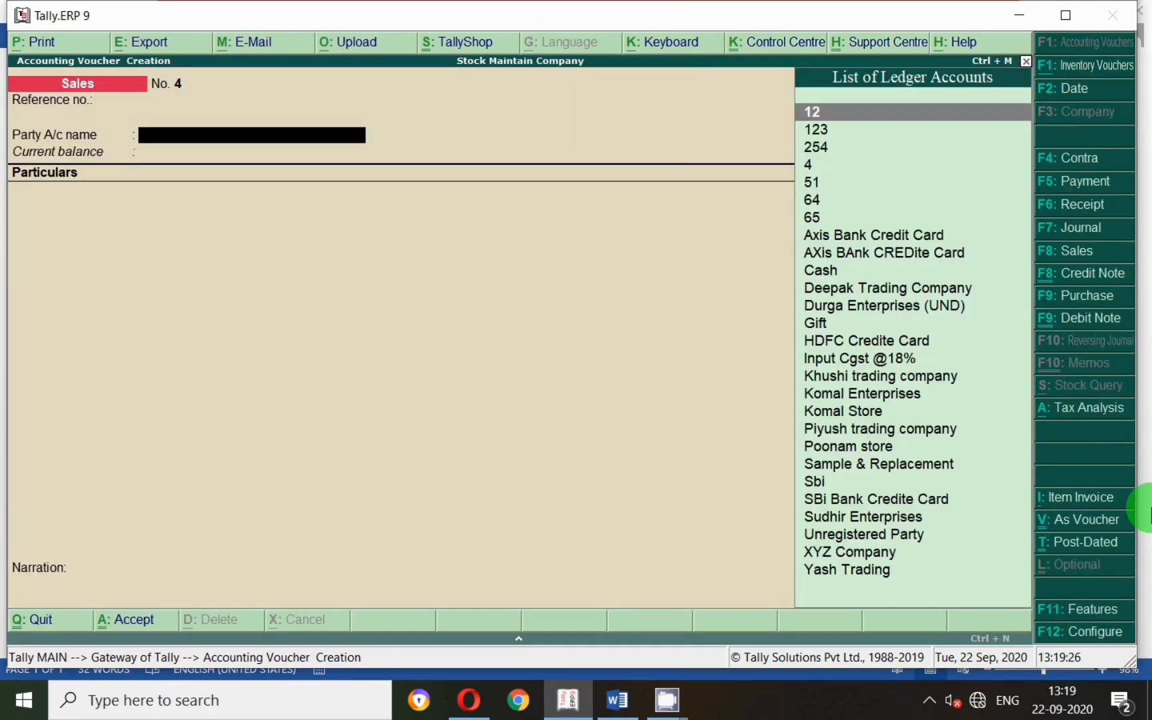
Switch the sales voucher to item invoice mode, select Yash Trading as the party and accept its despatch, order and buyer details unchanged
click(1083, 512)
text(Yash)
key(Return)
key(Return)
key(Return)
key(Return)
key(Return)
key(Return)
key(Return)
key(Return)
key(Return)
key(Return)
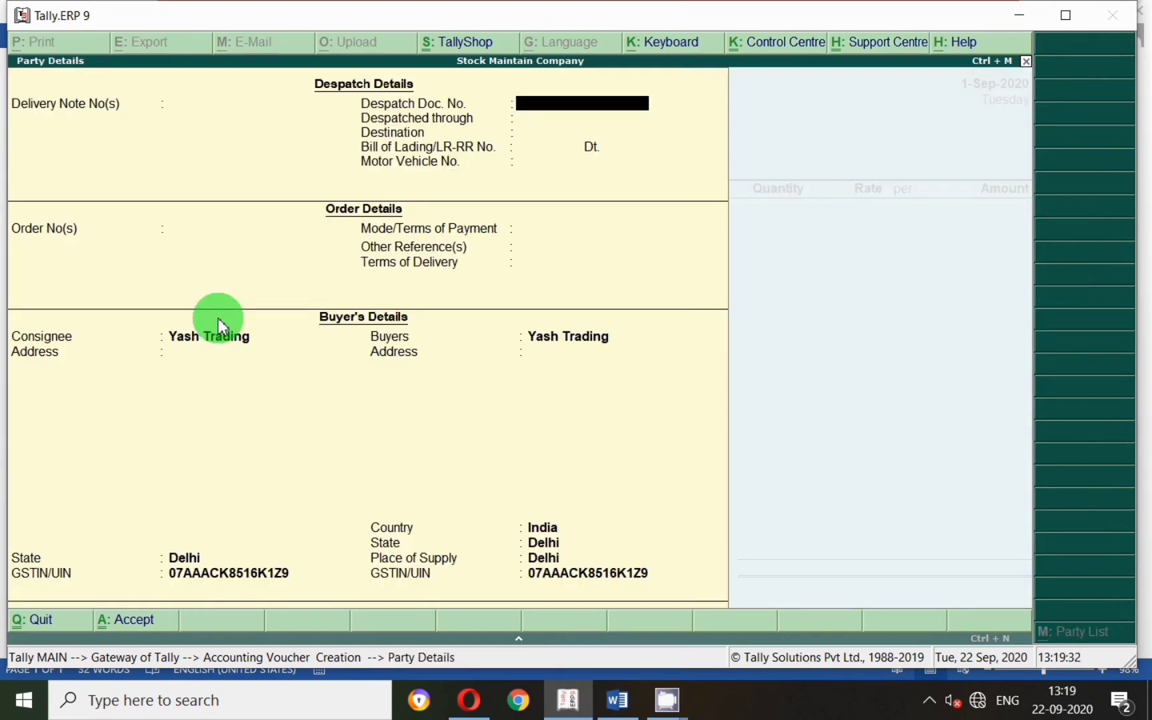
key(Return)
key(Return)
key(Return)
key(Return)
key(Return)
key(Return)
key(Return)
key(Return)
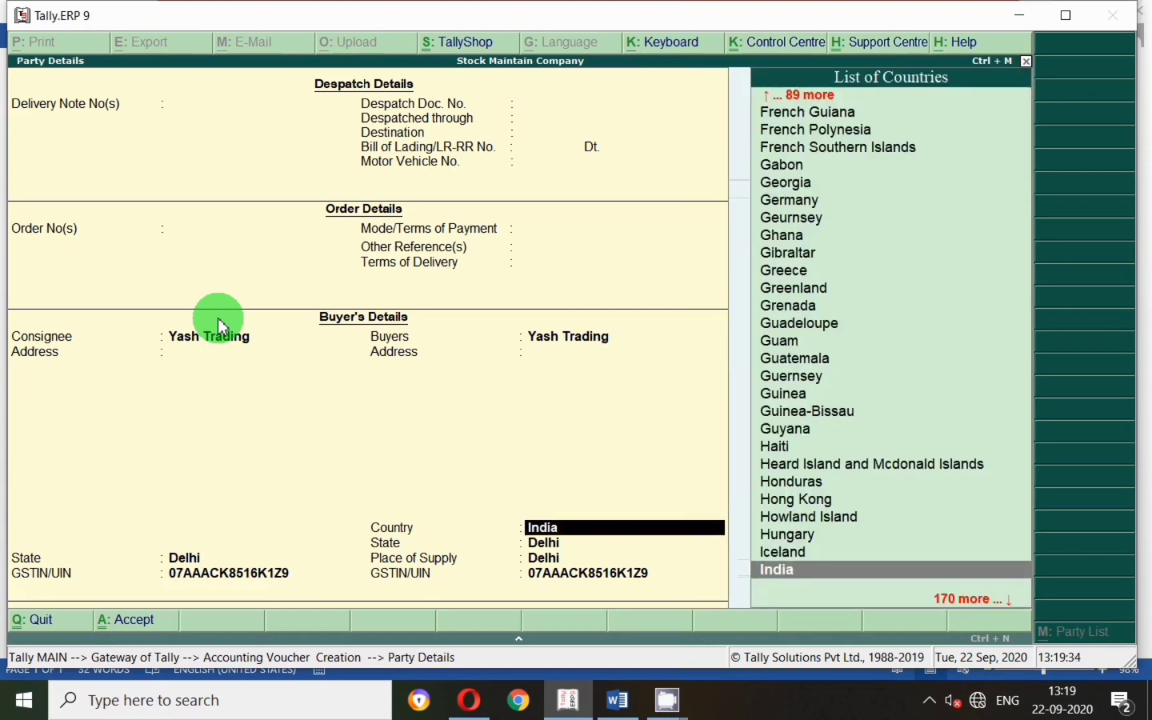
key(Return)
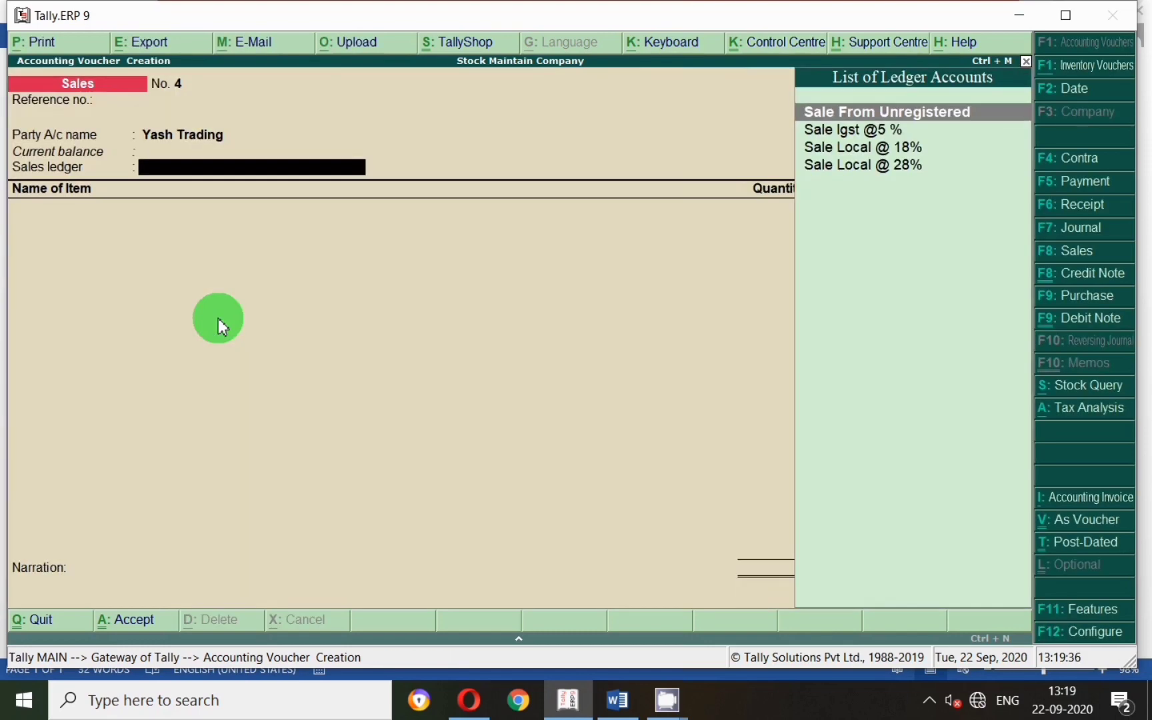
Choose the Sale Local @ 18% sales ledger and add the item Fan with quantity 5 nos at a rate of 1100
key(Down)
key(Down)
key(Return)
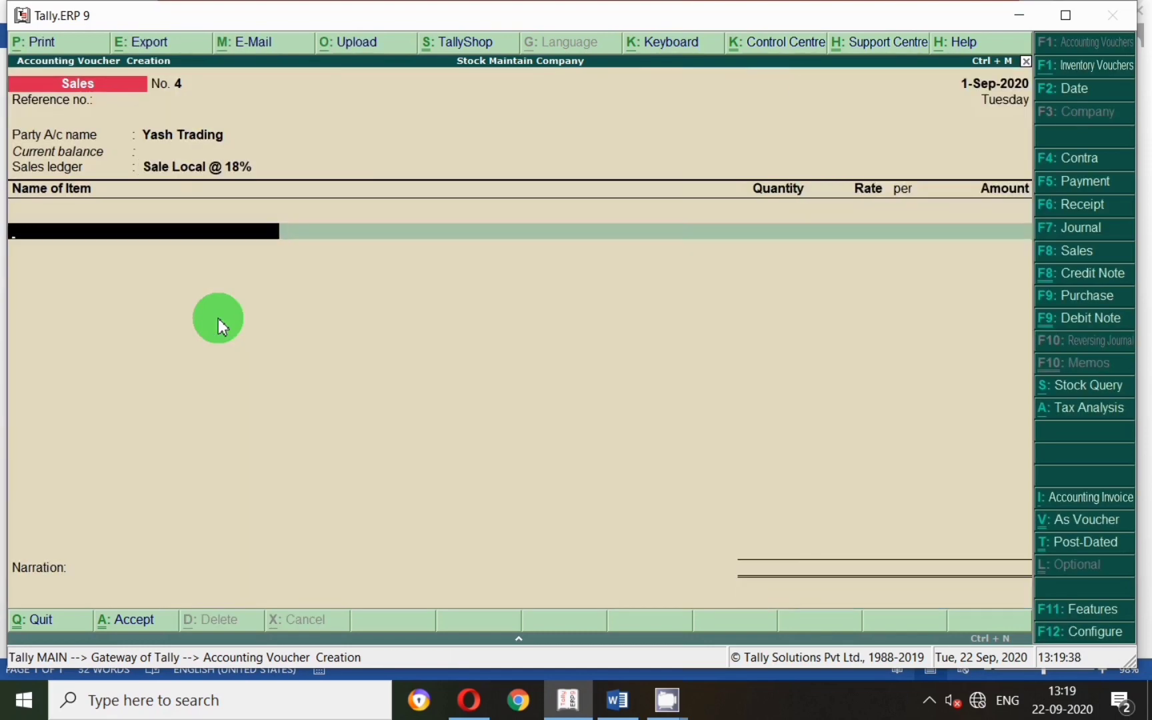
text(f)
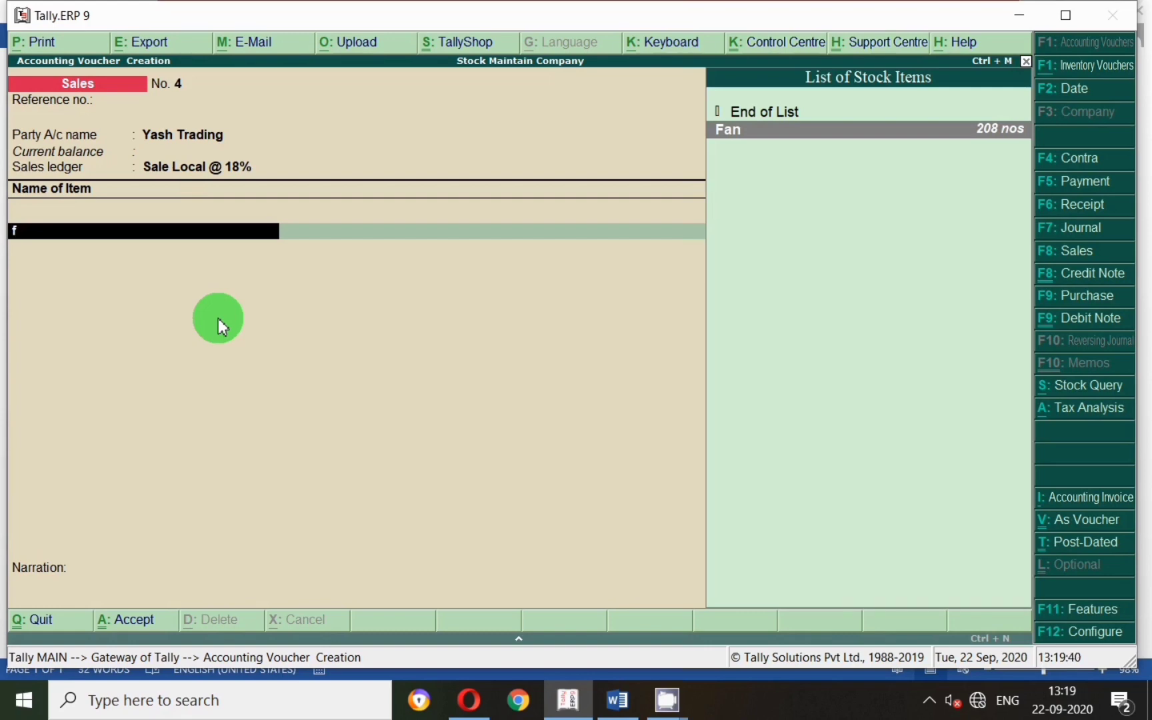
key(Return)
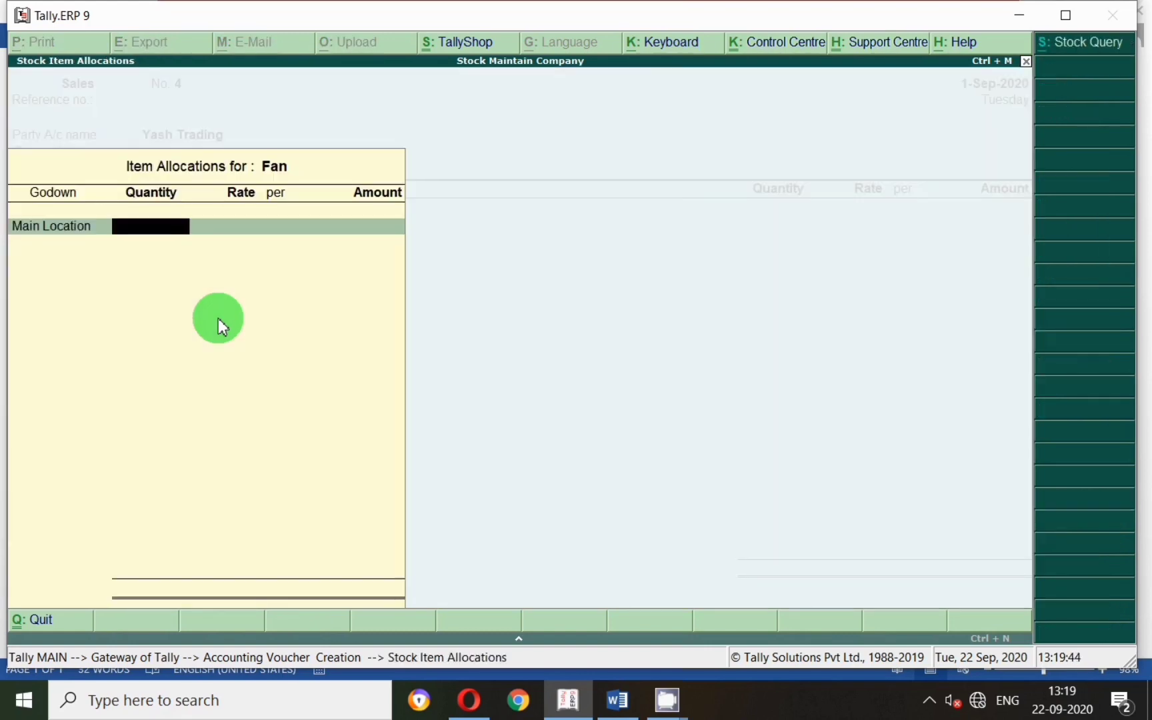
text(5)
key(Return)
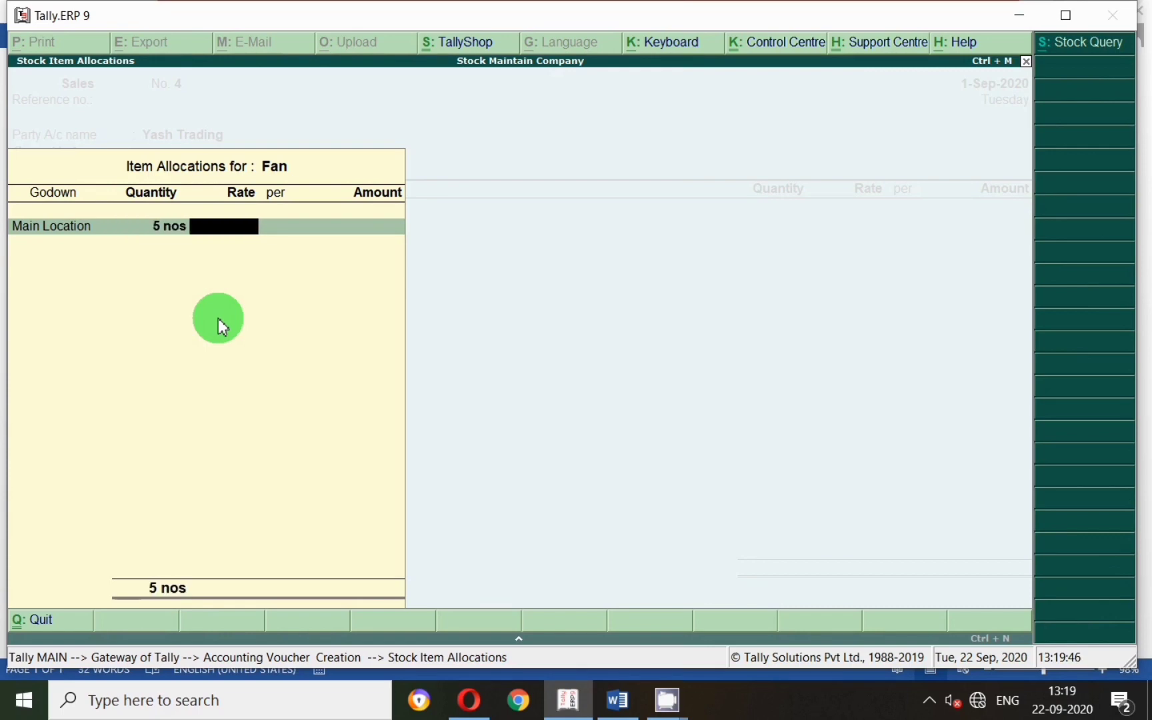
text(1100)
key(Return)
key(Return)
key(Return)
key(Return)
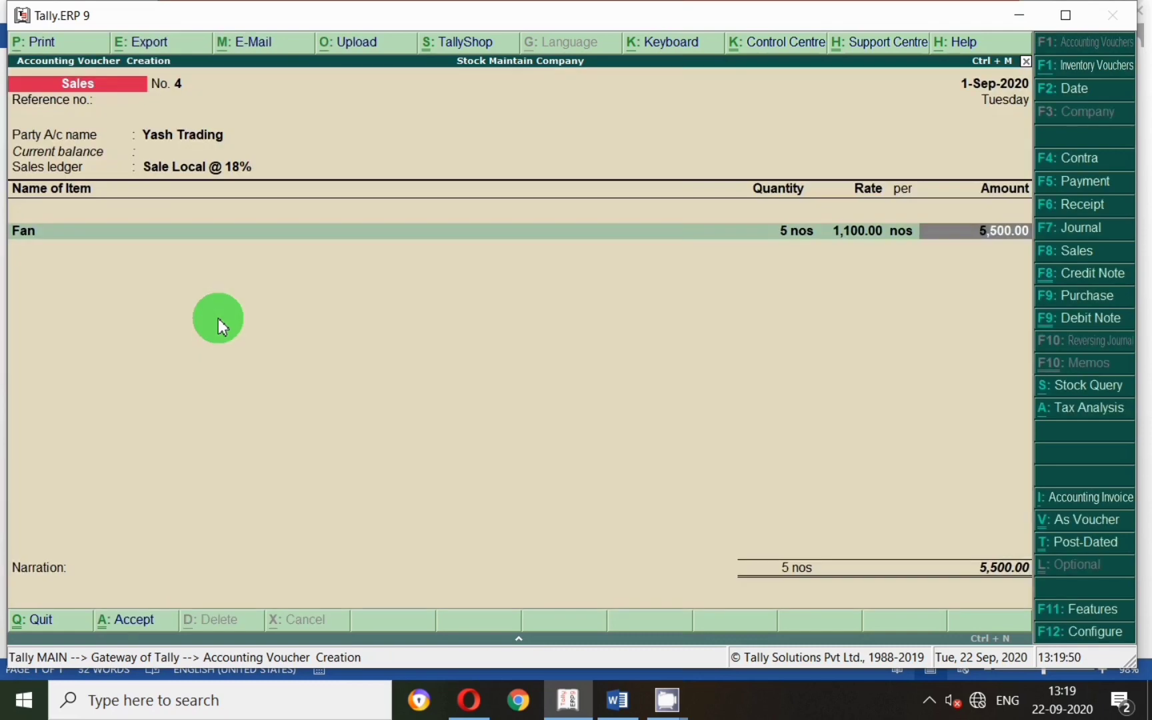
key(Return)
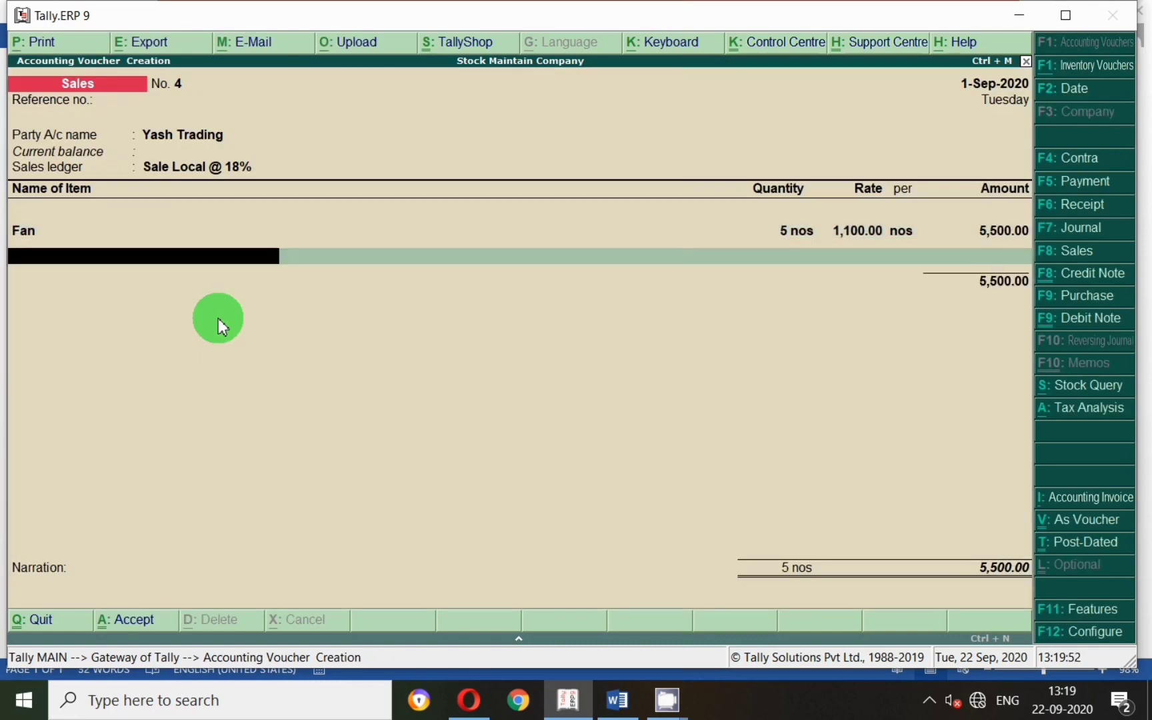
key(Return)
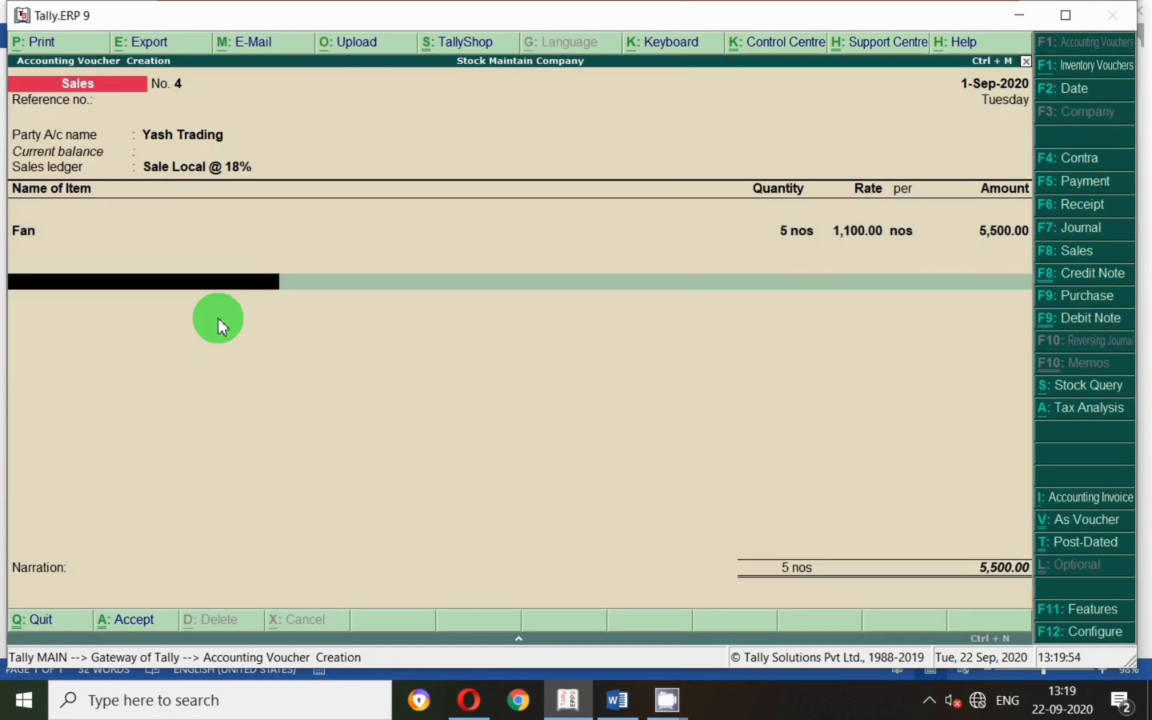
Add the Output Cgst @ 9% and Output Sgst @ 9% tax ledgers to the sales invoice and proceed to its bill-wise details
text(Cgs)
key(Down)
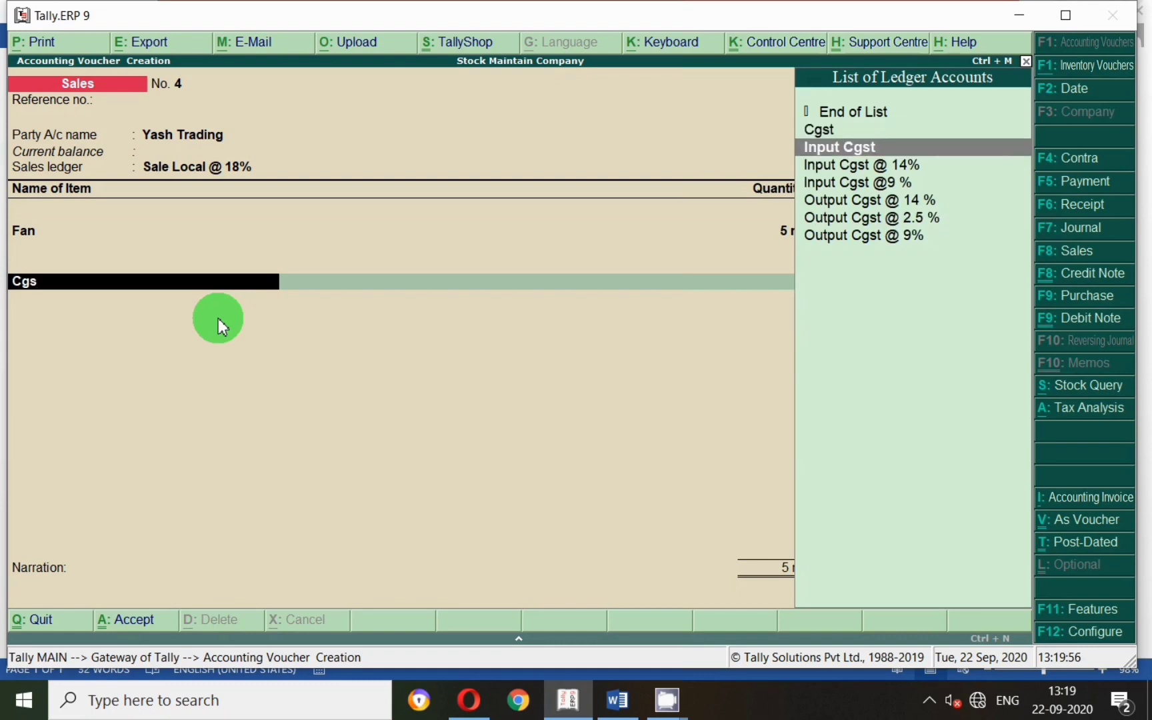
key(End)
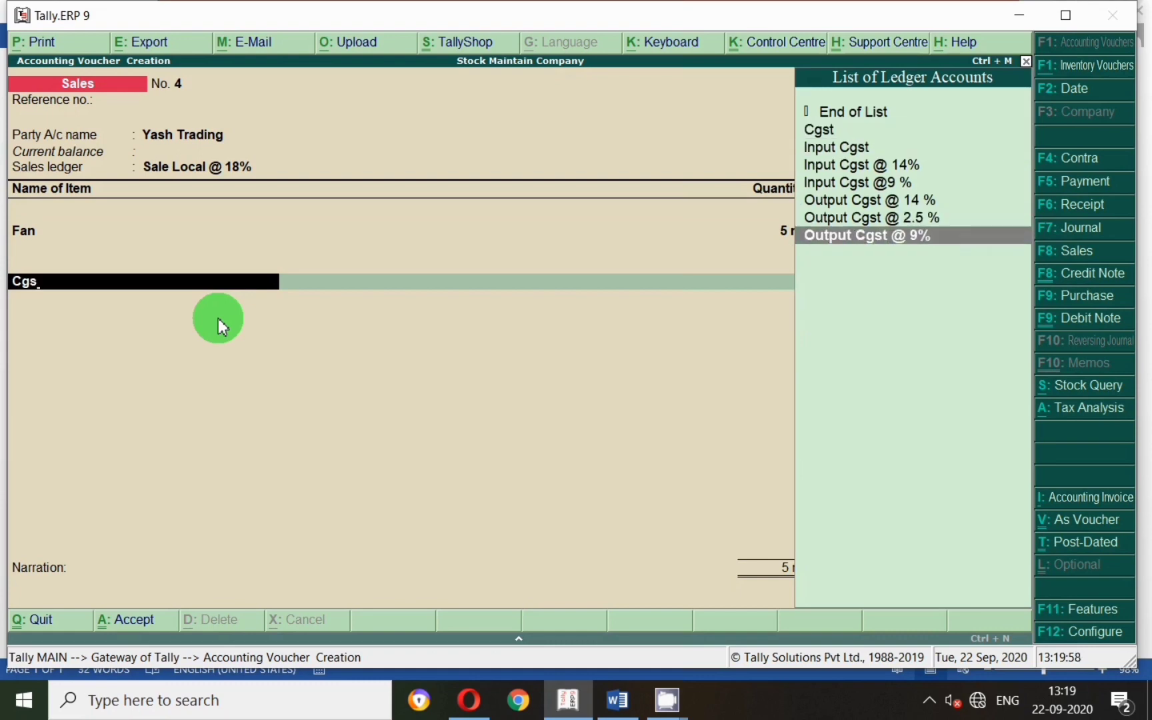
key(Return)
key(Return)
key(Return)
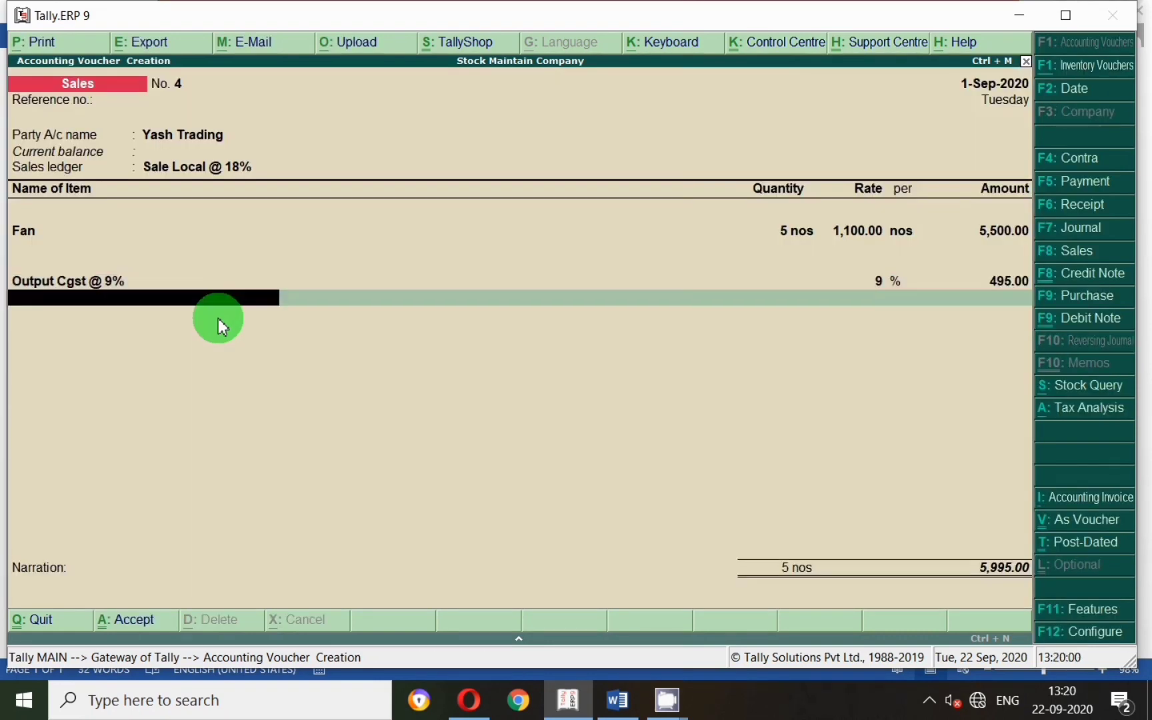
text(Sgst)
key(Up)
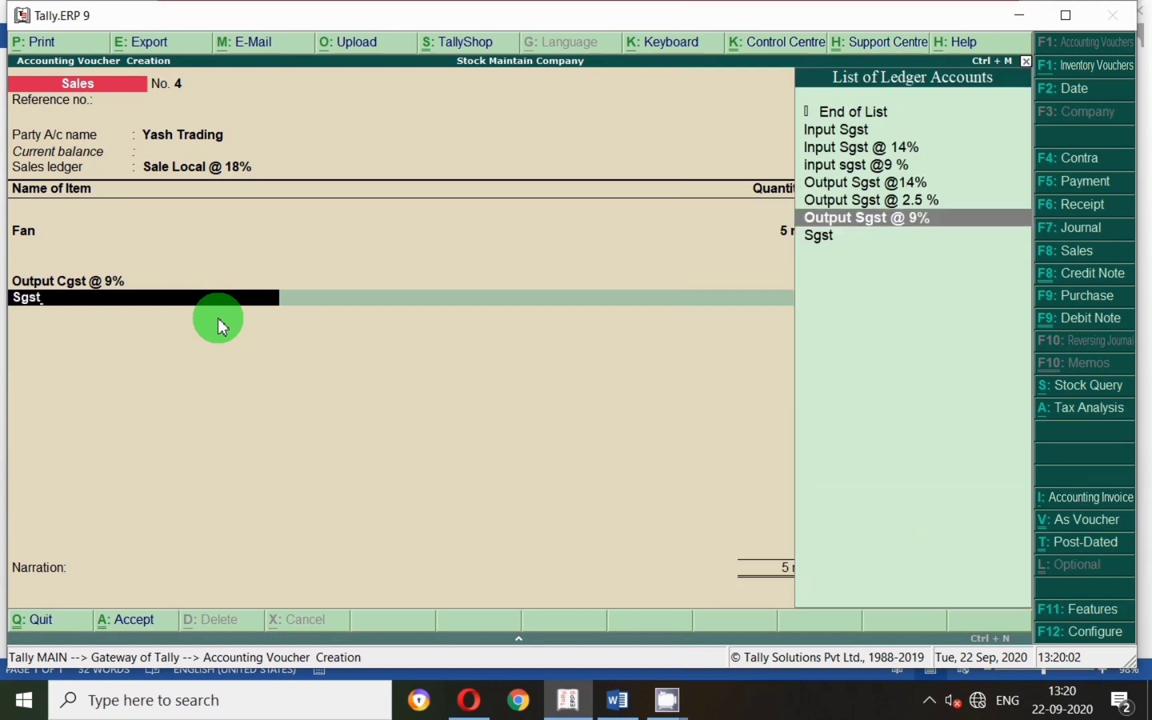
key(Return)
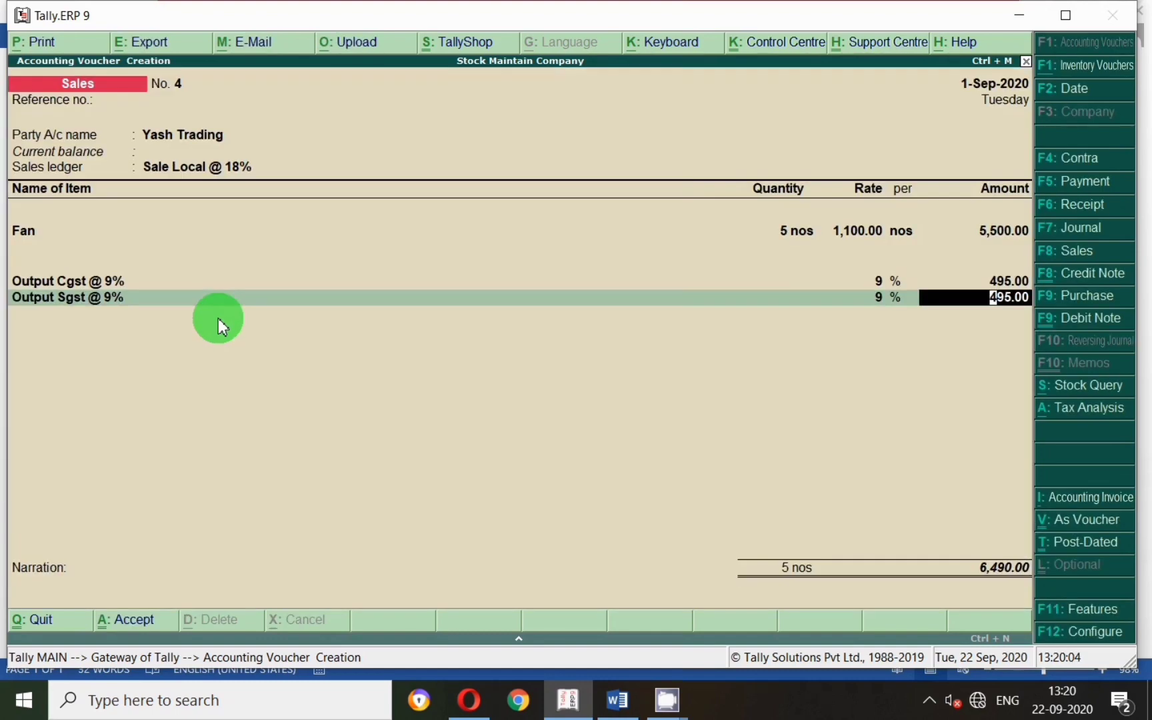
key(Return)
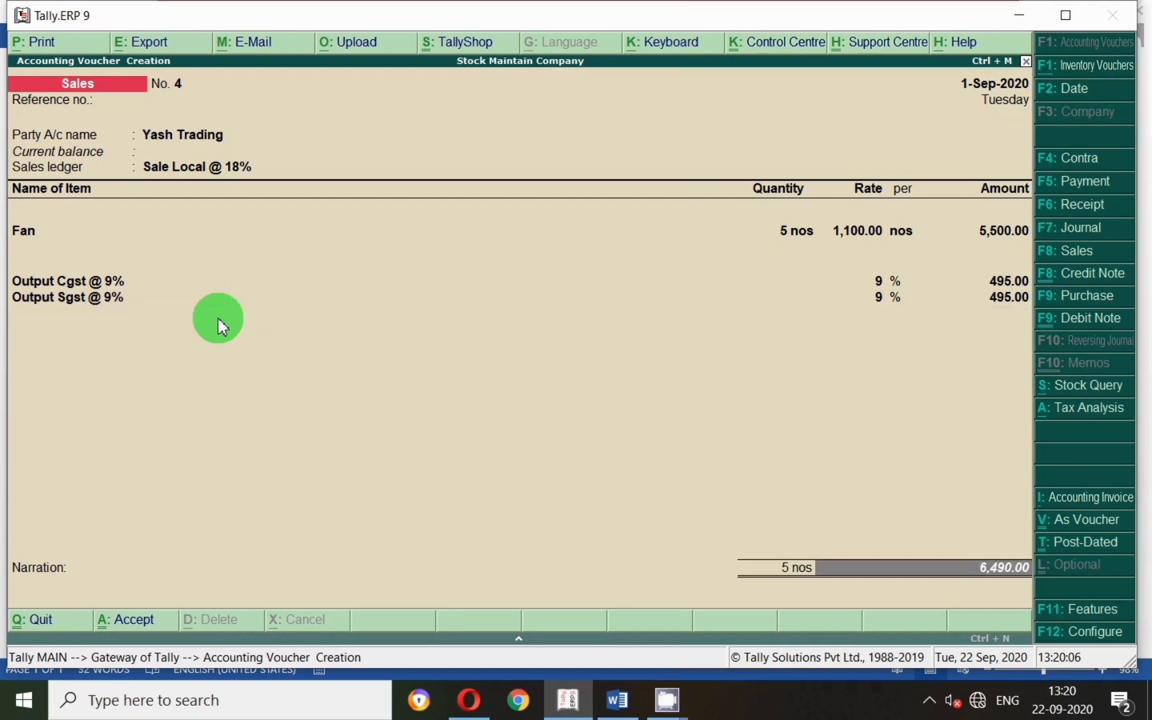
key(Return)
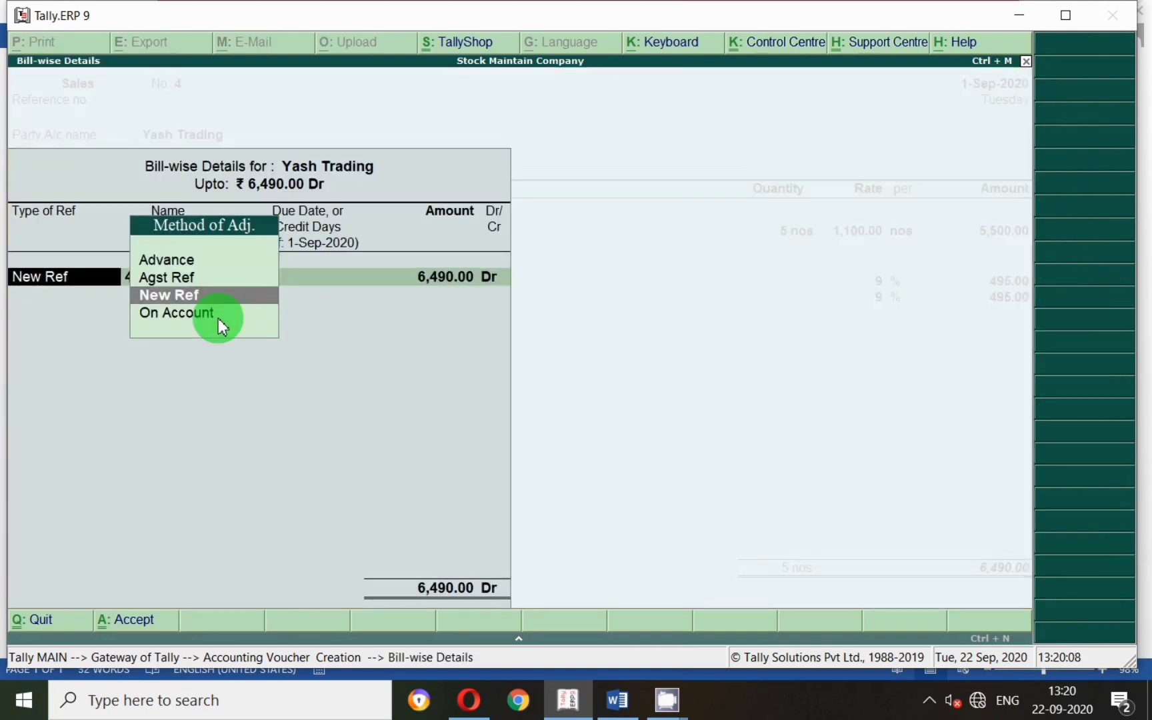
Allocate the full invoice amount as a New Ref in the bill-wise details, leave the narration blank and save the sales invoice
key(Return)
key(Return)
key(Return)
key(Return)
key(Return)
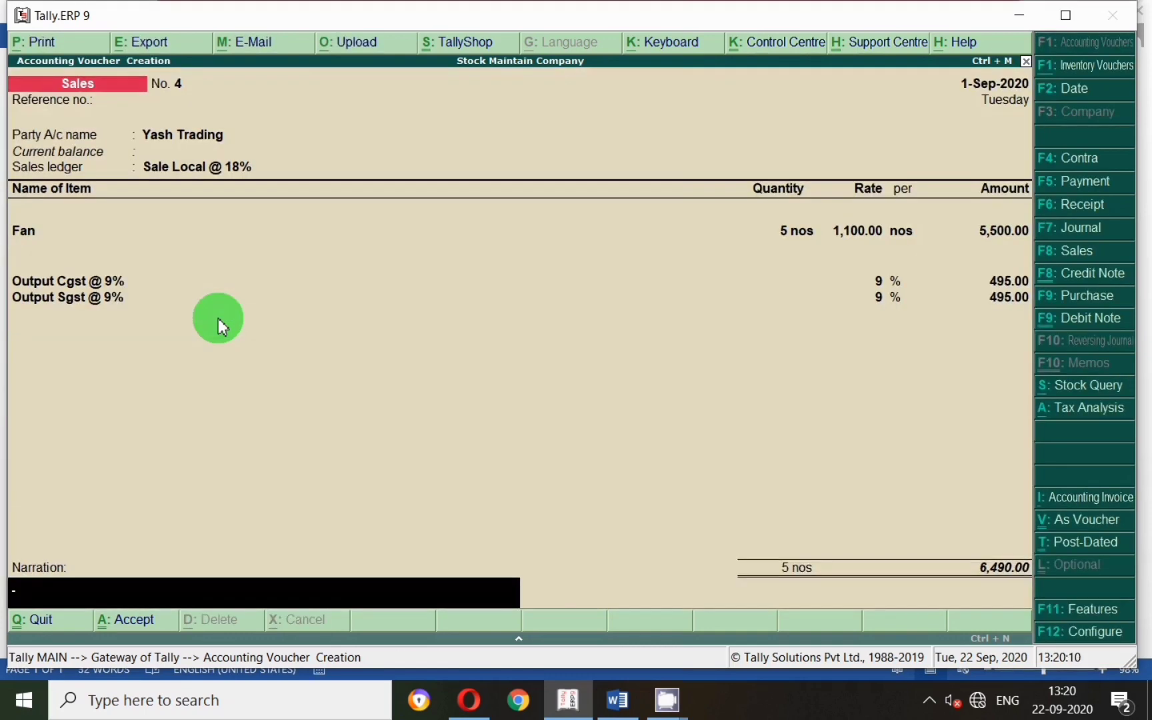
key(Return)
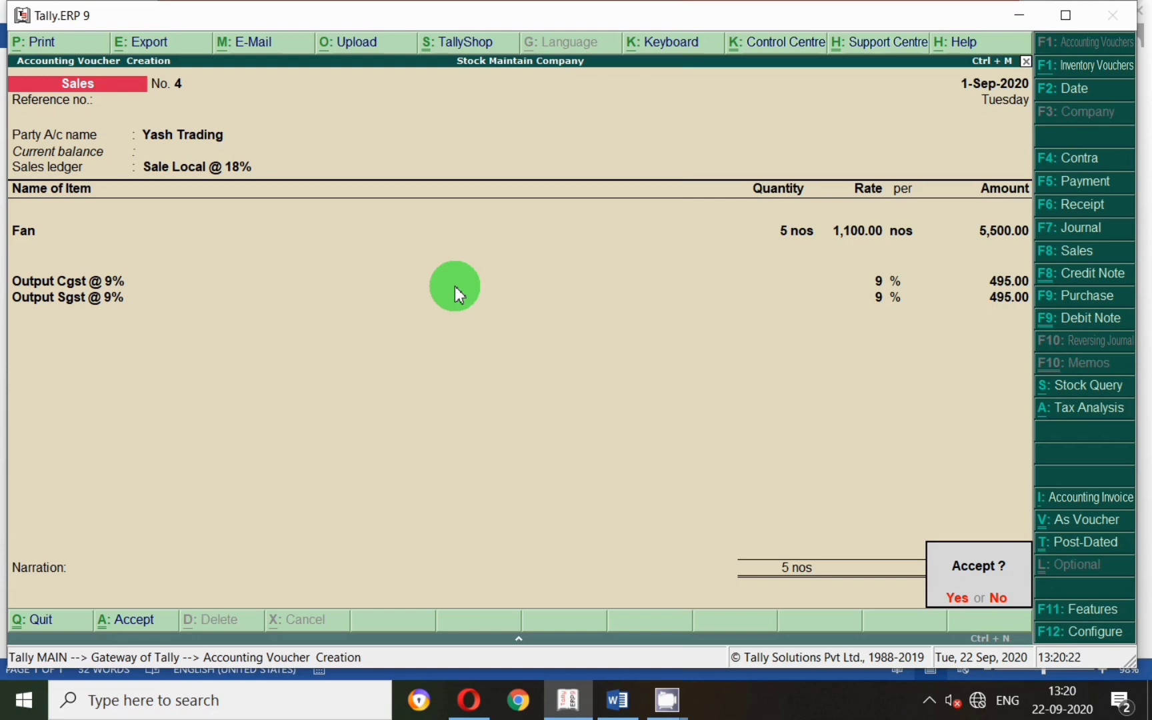
key(Return)
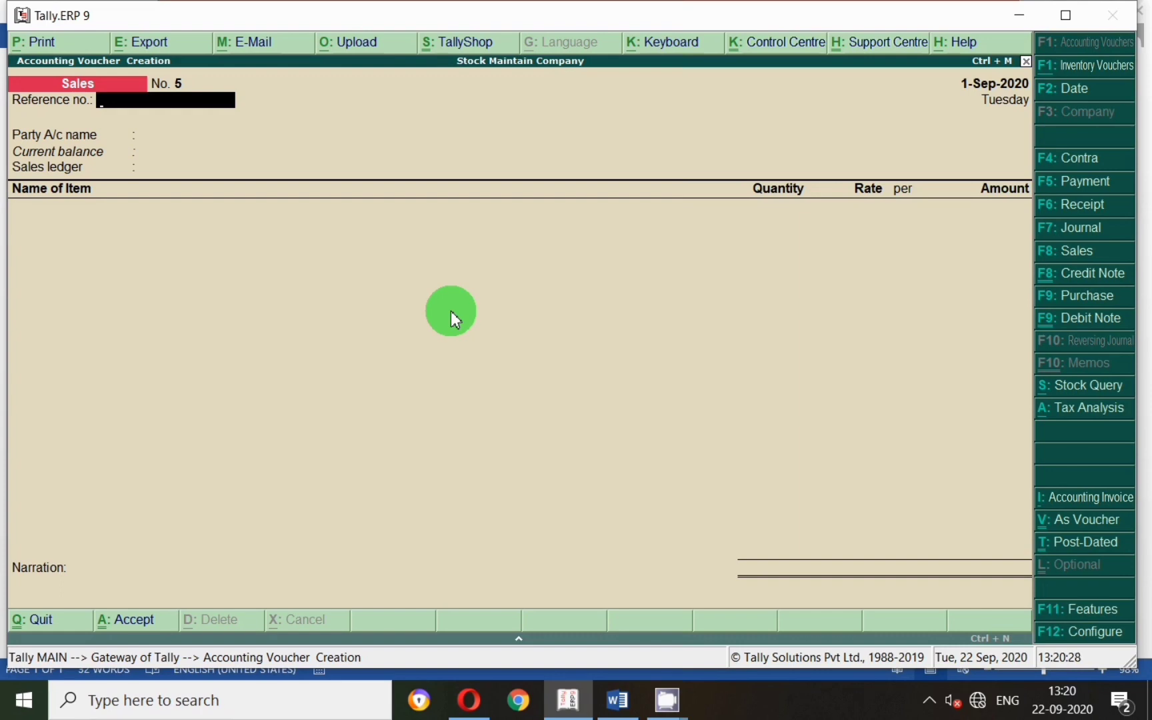
Check the debit note case list in Word, then return to Tally.ERP 9 and start a debit note in accounting invoice mode
click(617, 699)
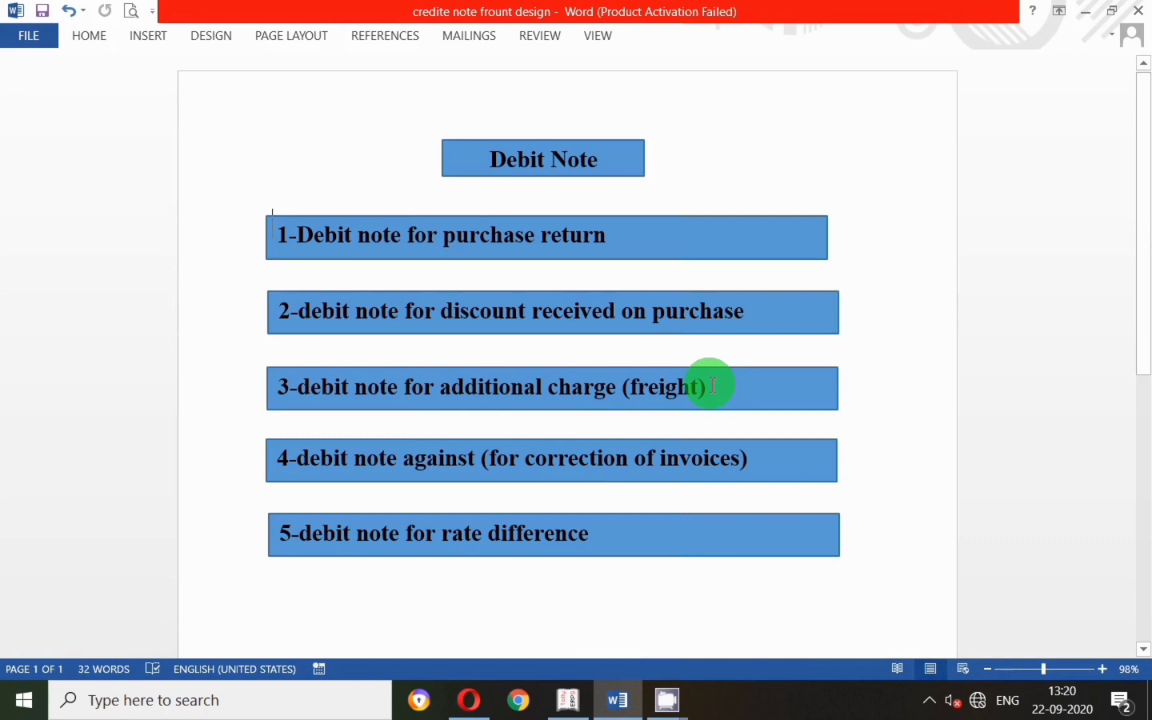
click(570, 703)
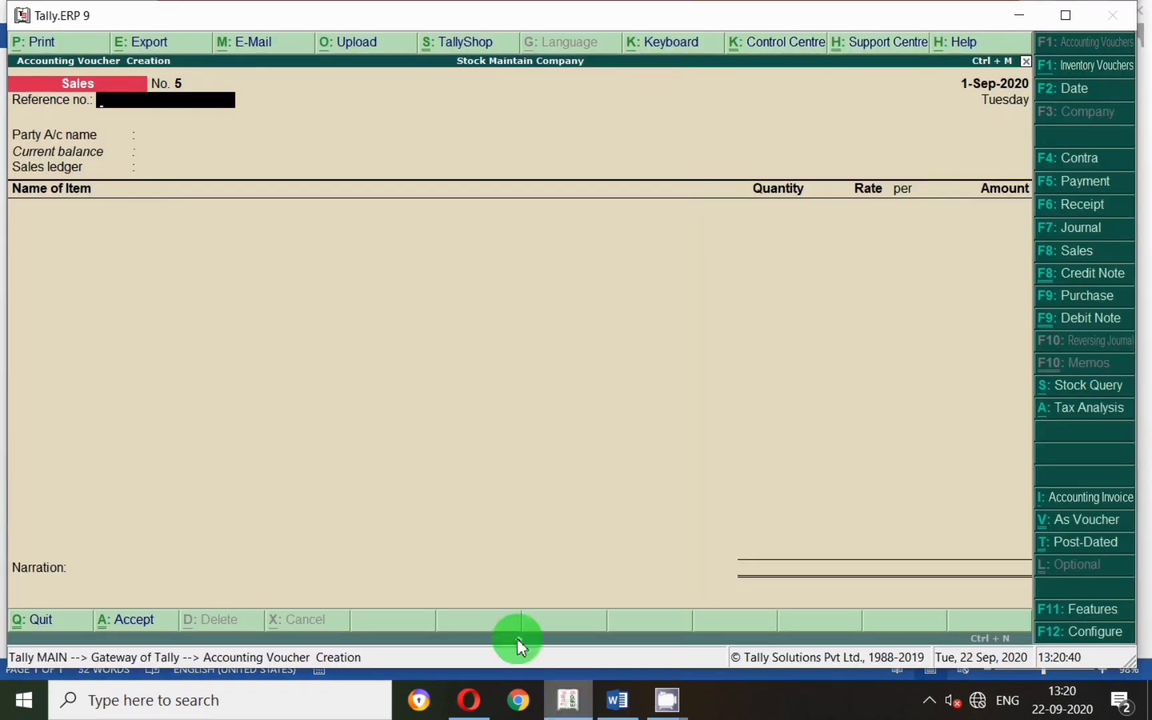
click(1087, 324)
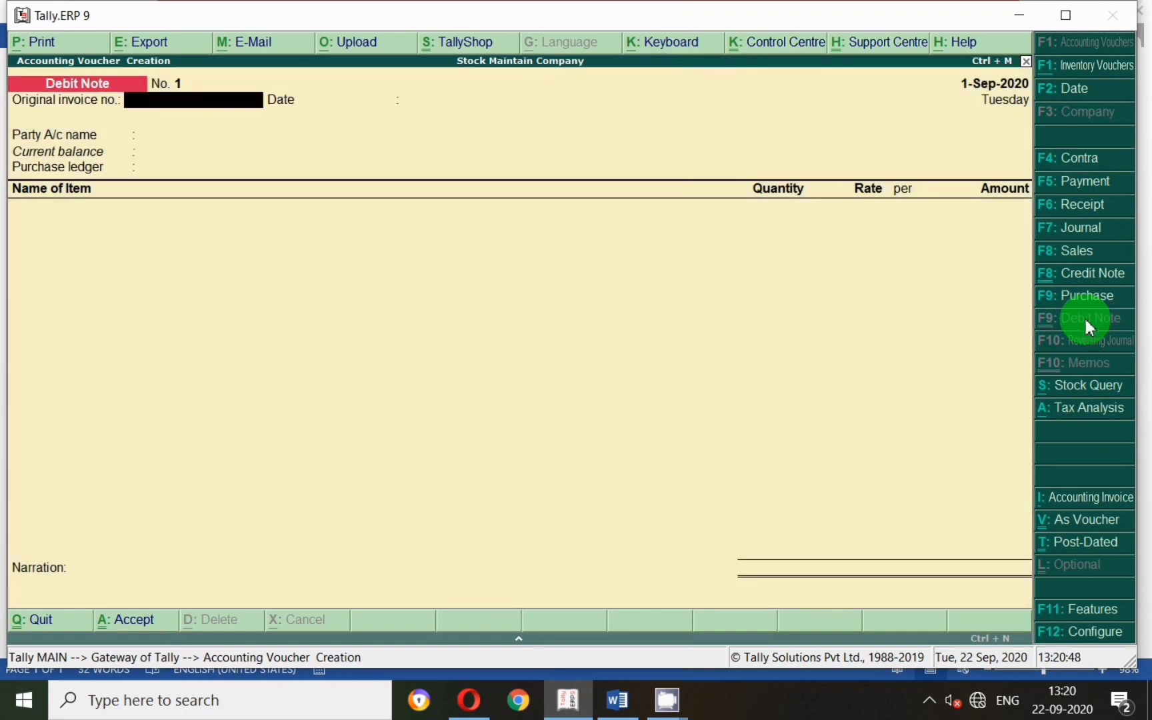
click(1076, 505)
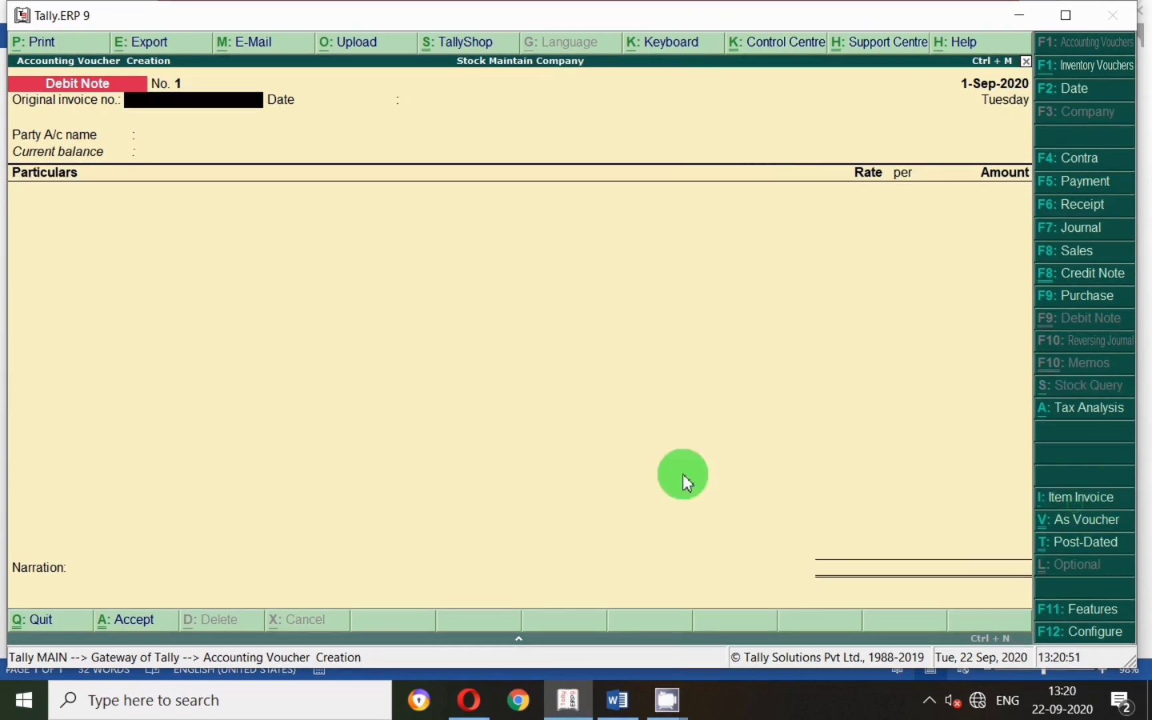
Date the debit note 2-9-2020 and reference original invoice no. 1 dated 1-Sep-2020
key(F2)
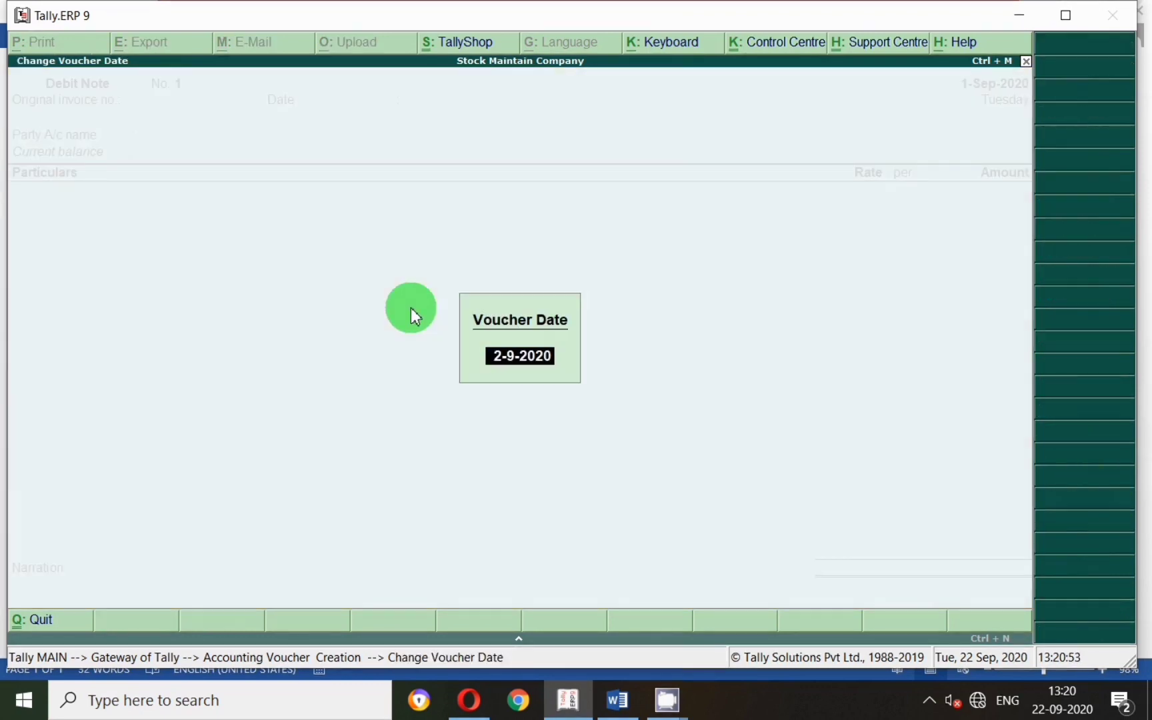
key(Return)
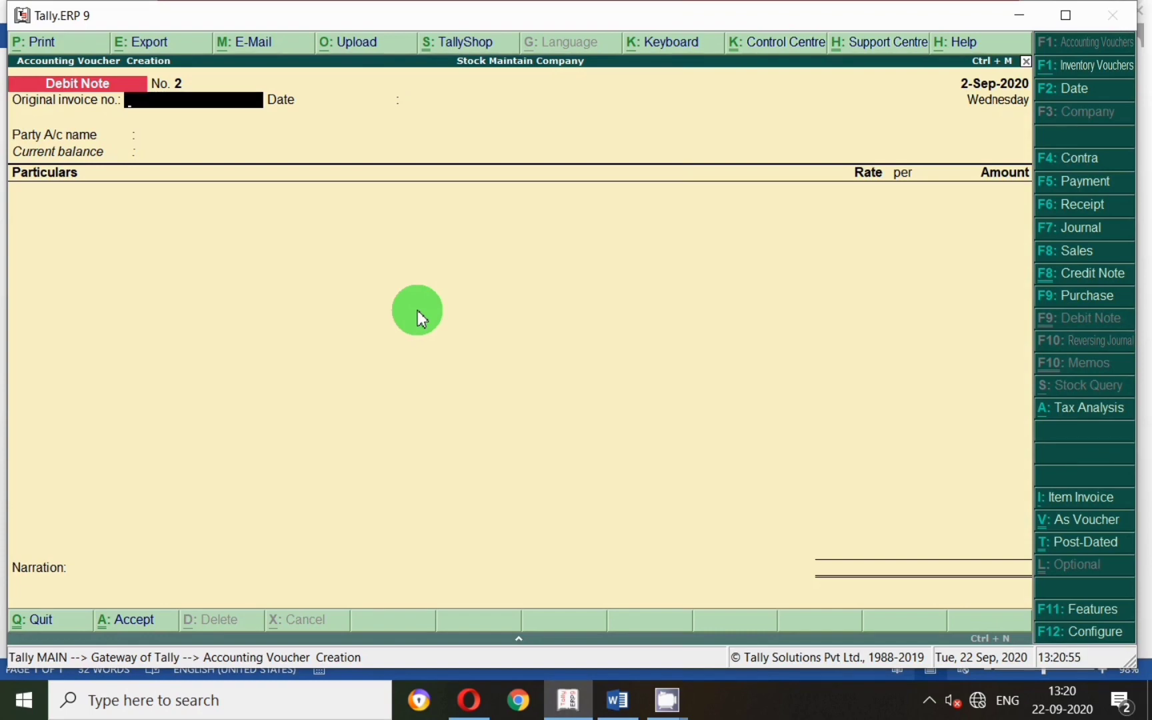
key(BackSpace)
text(1)
key(Return)
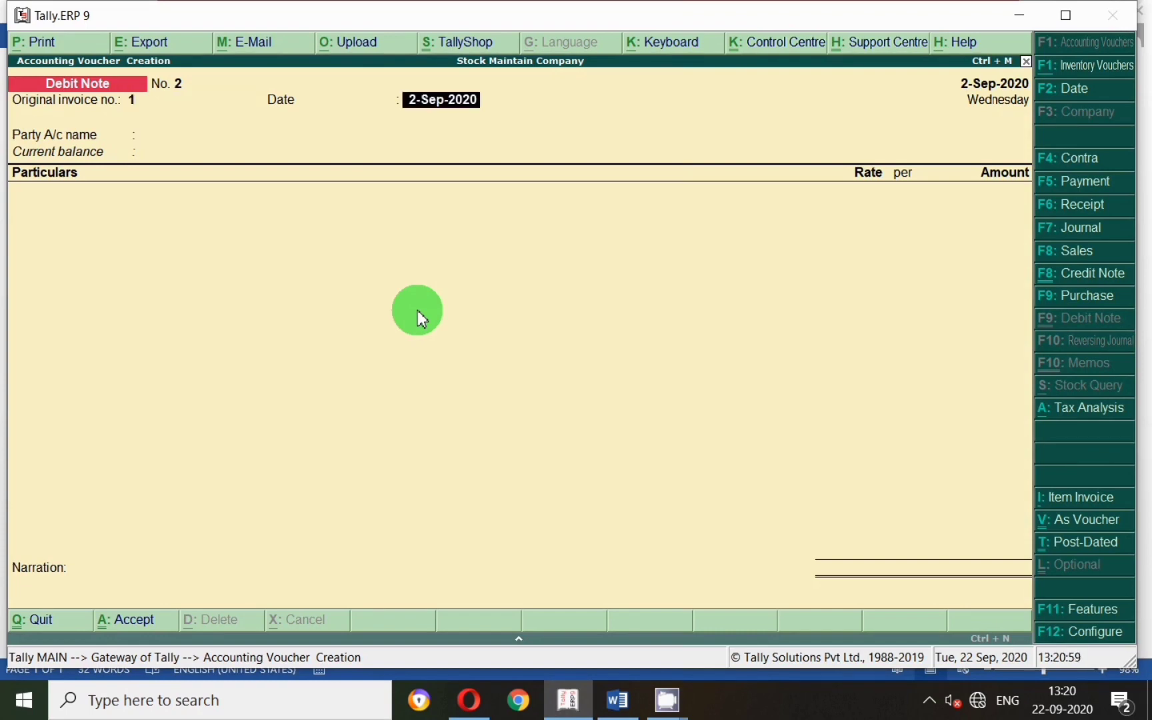
text(1)
text(.9)
key(Return)
Choose Yash Trading as the debit note's party account and accept its party details
text(Yash)
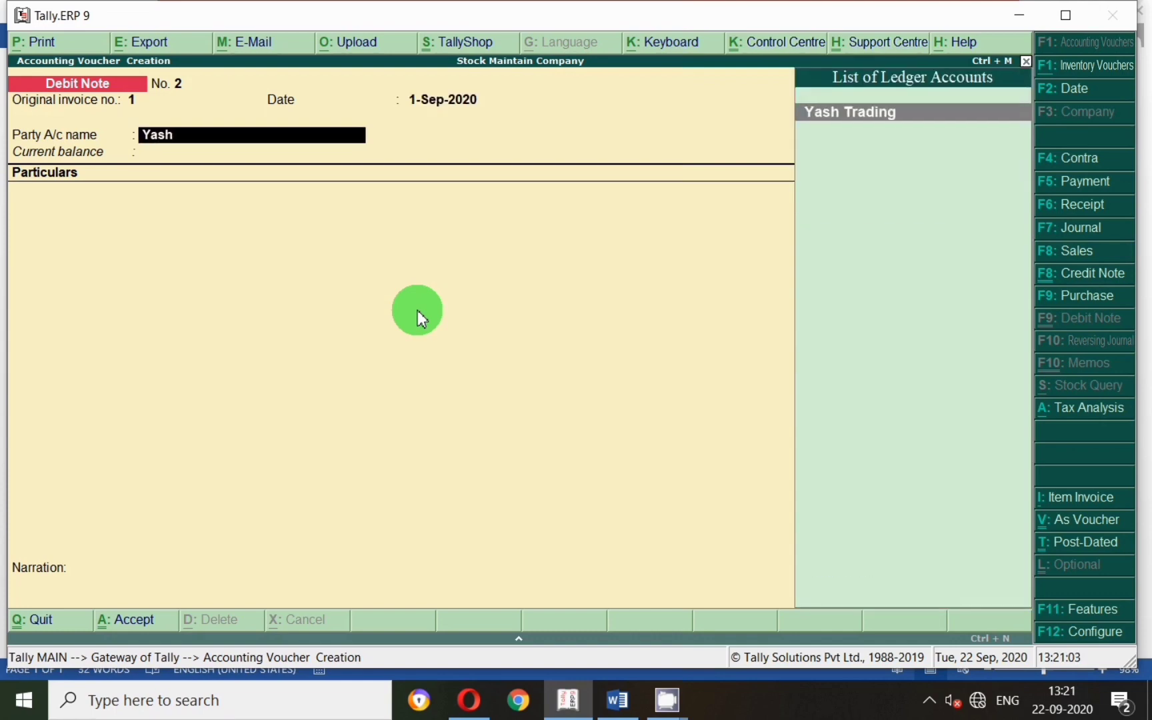
key(Return)
key(Return)
key(ctrl+a)
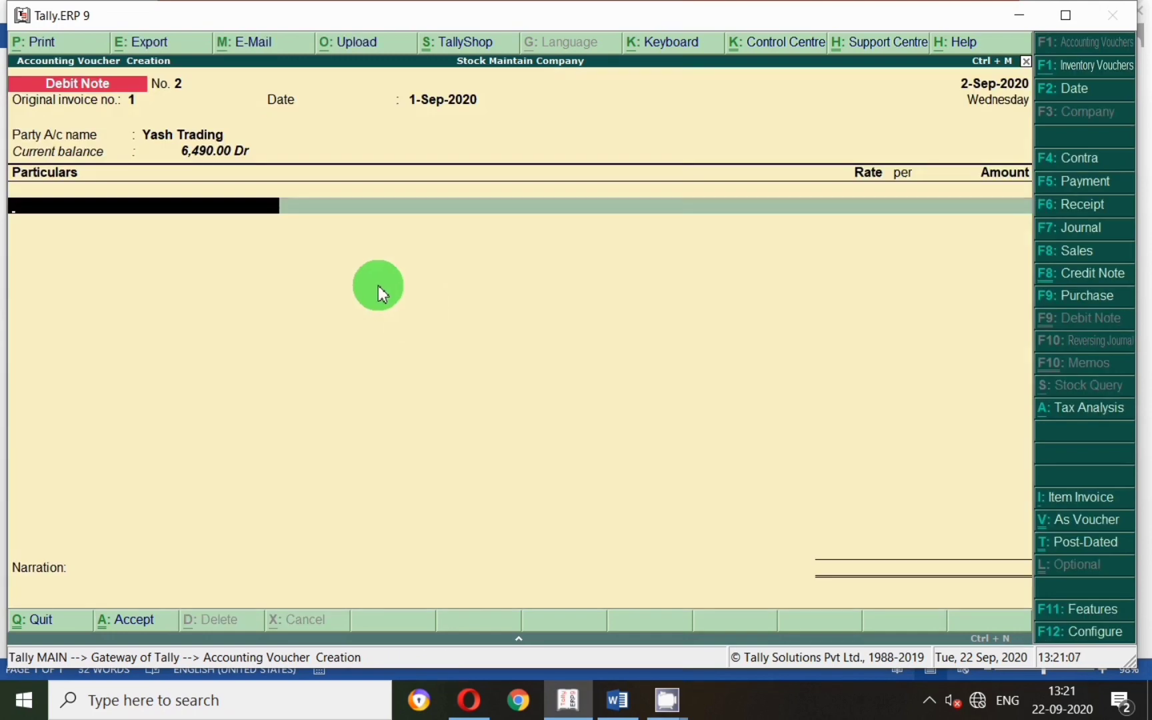
Start a new ledger for the particulars, named "Trasnportation Charges on Sale" with the alias "Freight Charges on Sale"
key(alt+c)
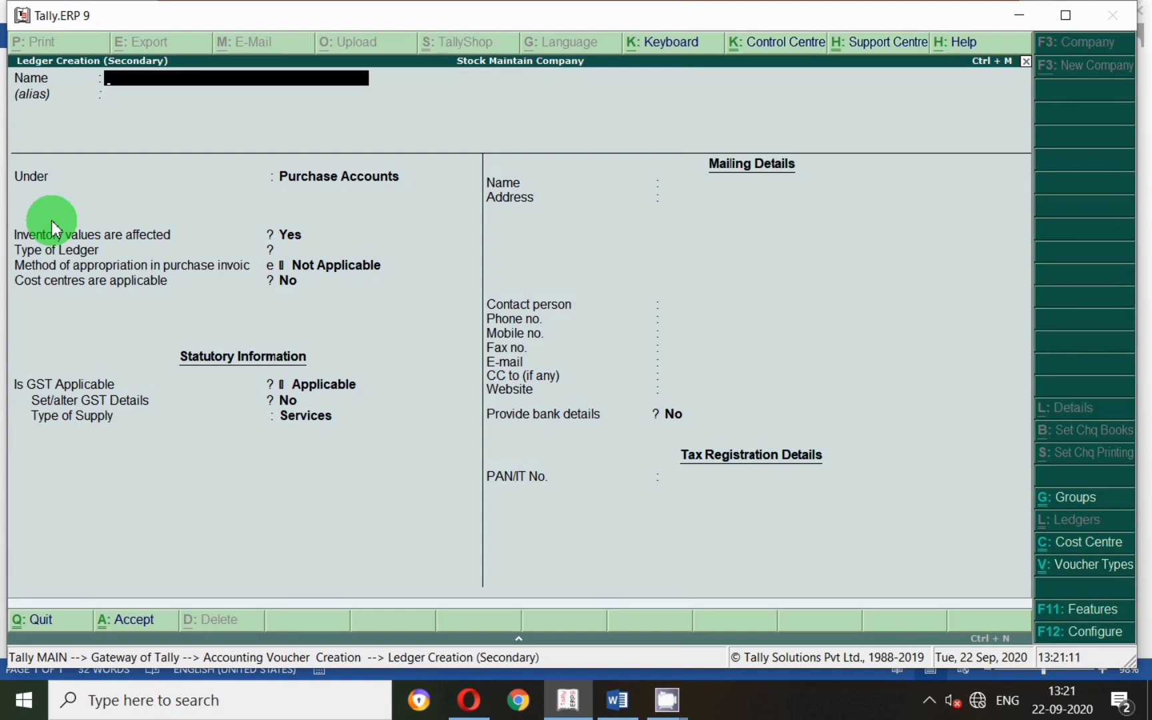
text(Trasnportation Char)
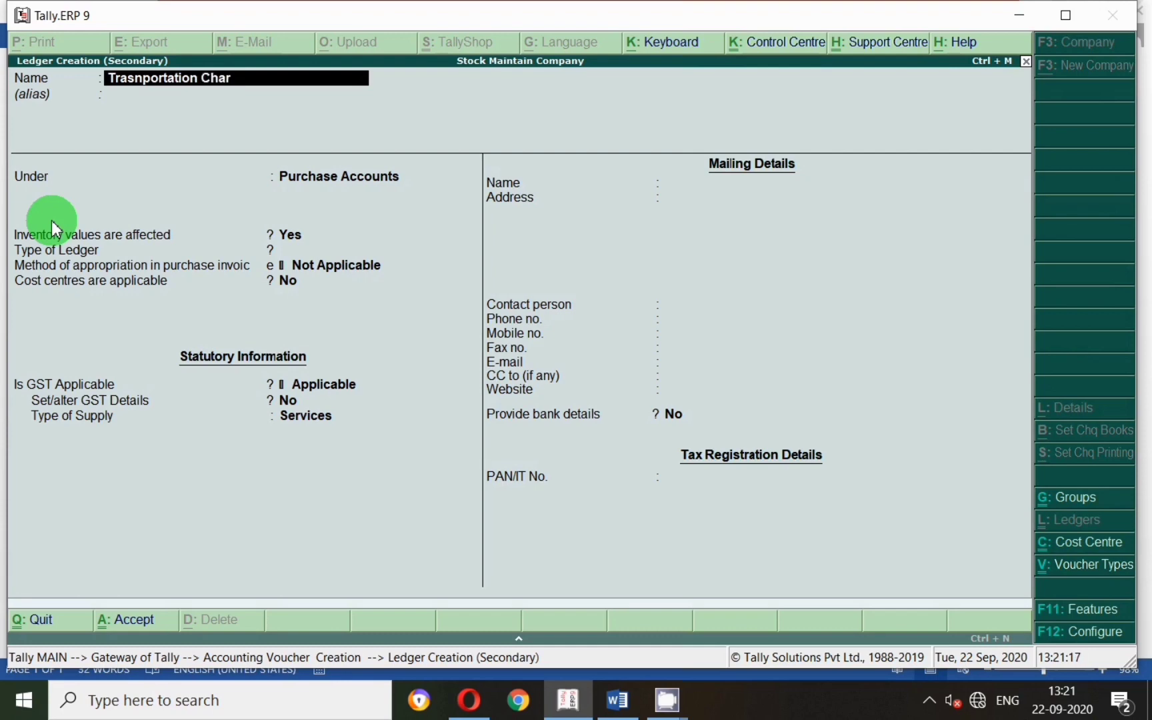
text(ges on Sale)
key(Return)
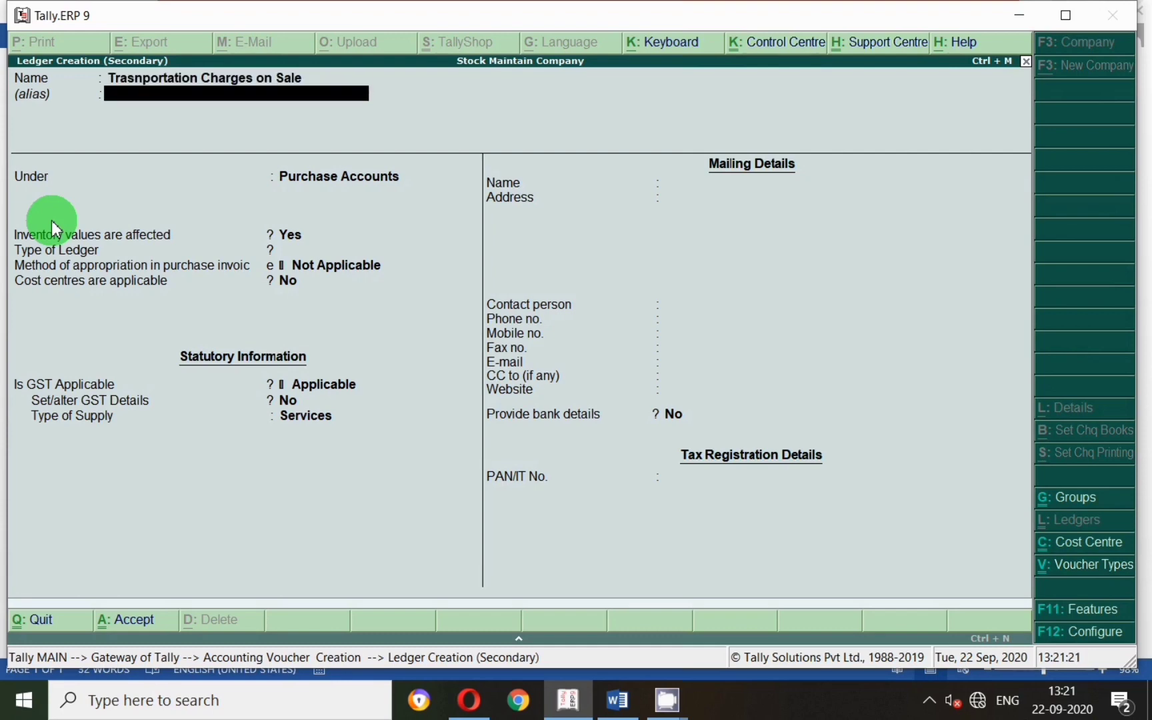
text(Freight Charges on Sale)
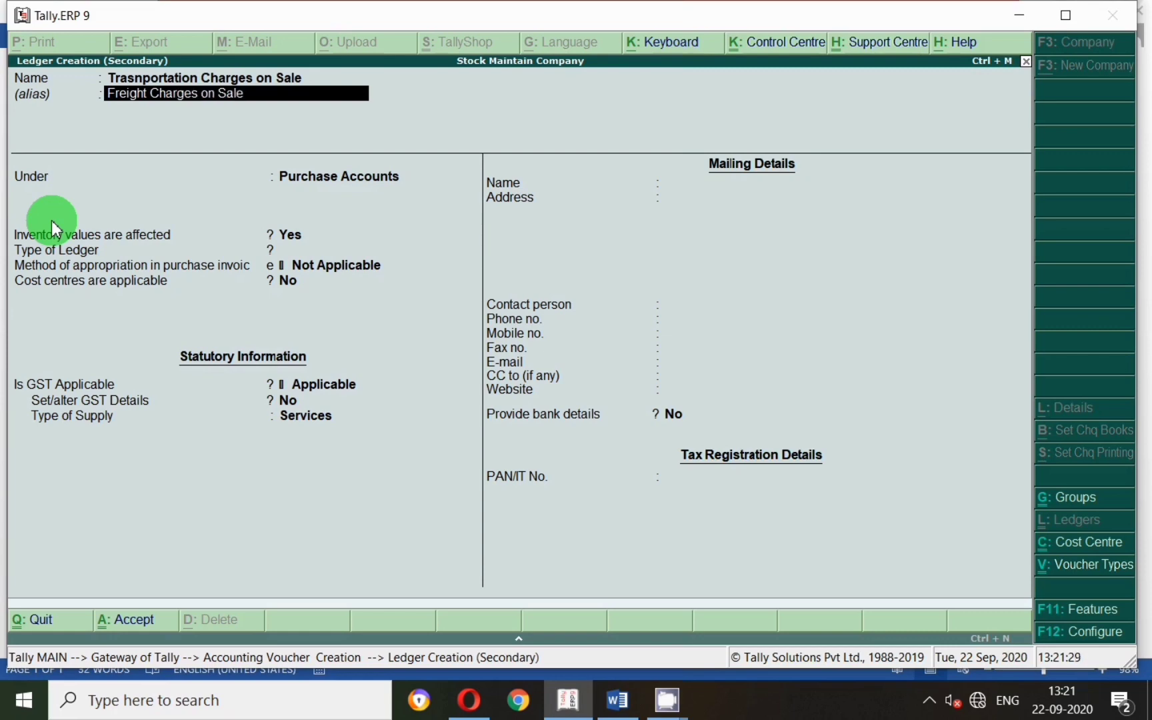
key(Return)
key(Return)
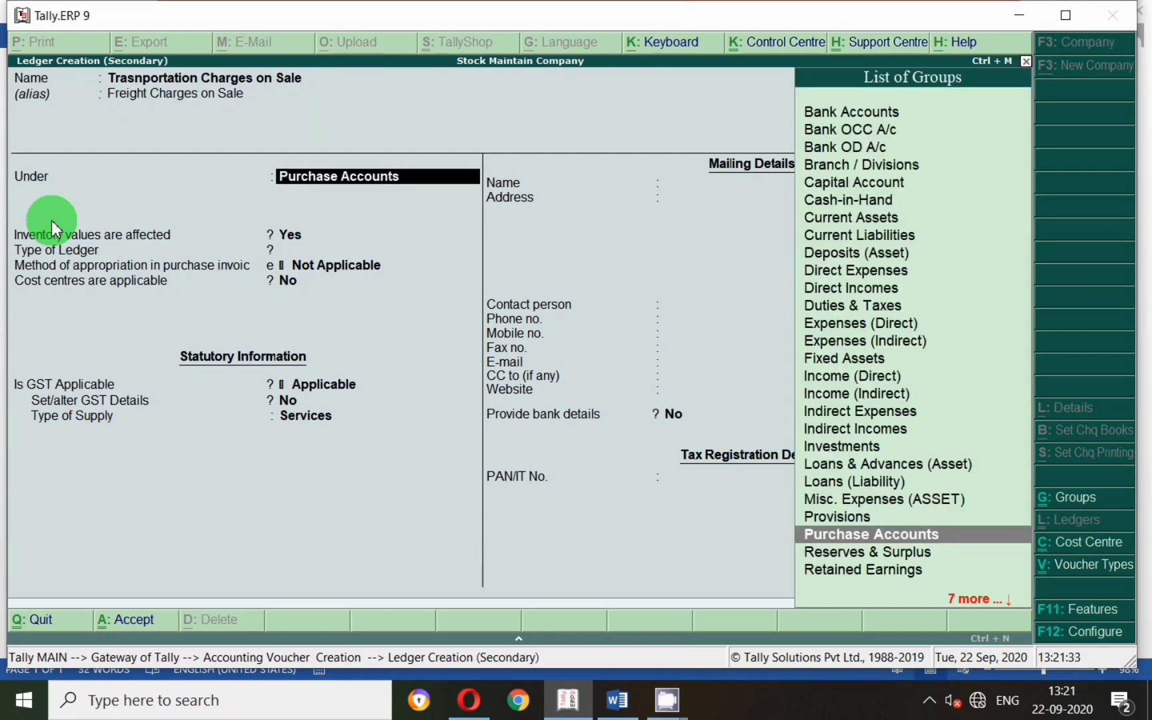
Group the new ledger under Direct Incomes, with inventory values not affected and ledger type and appropriation method Not Applicable
text(Dire)
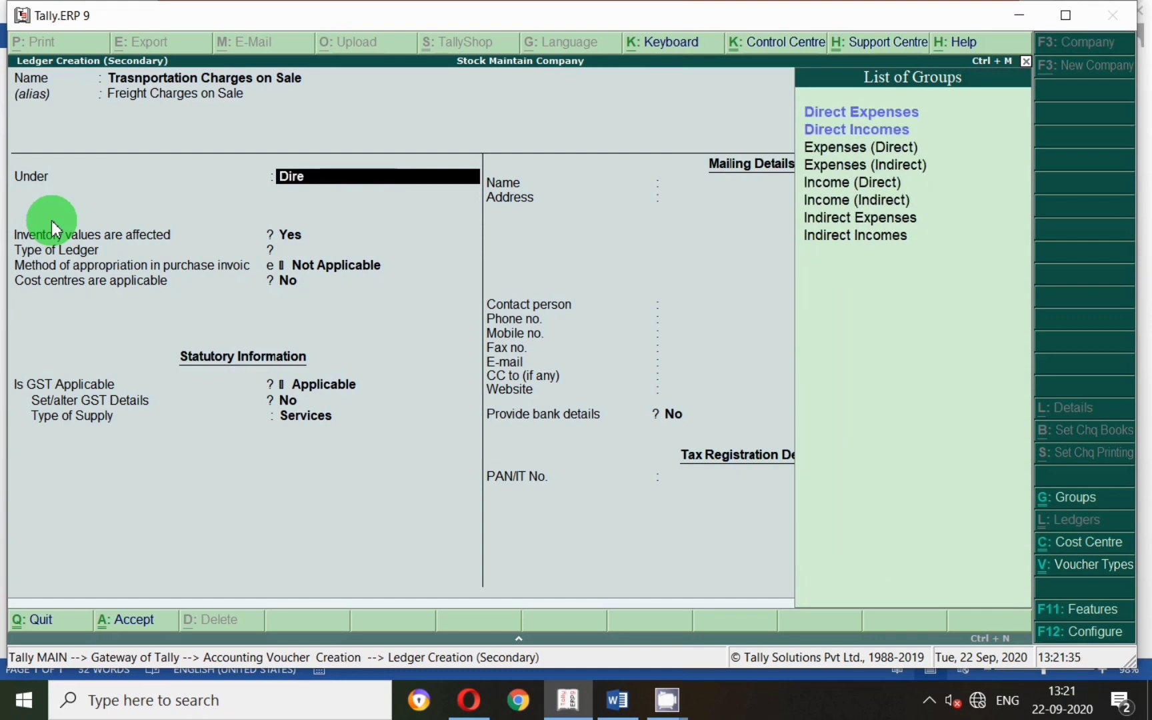
key(Down)
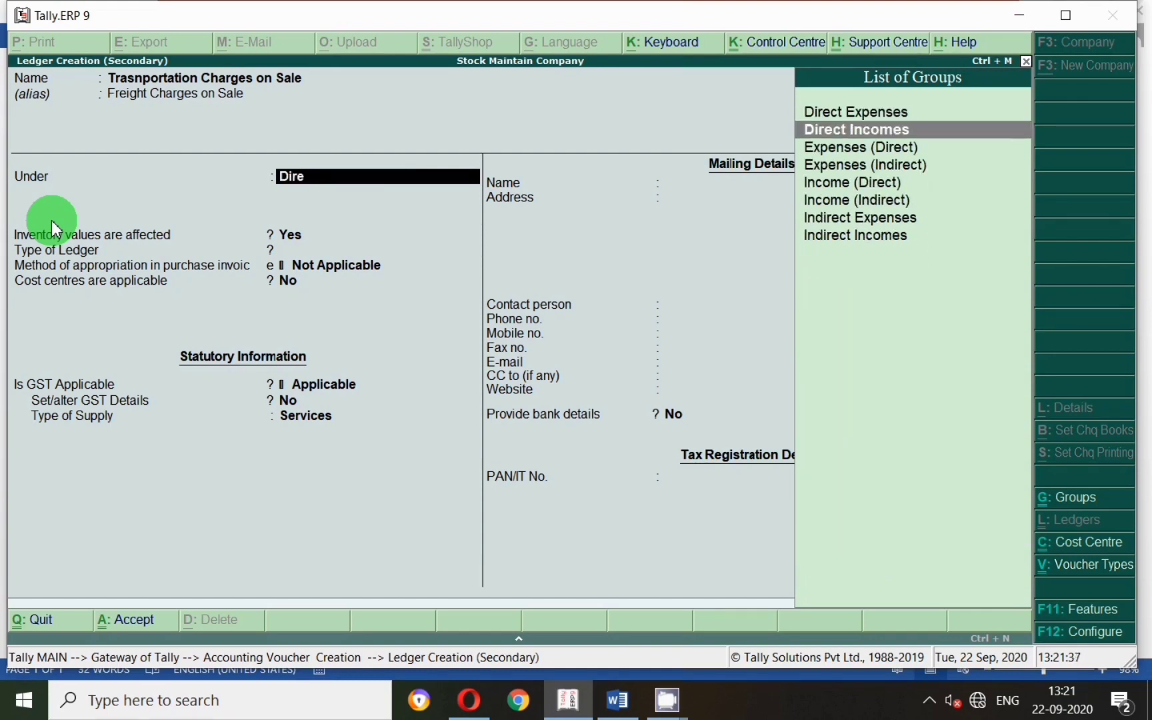
key(Return)
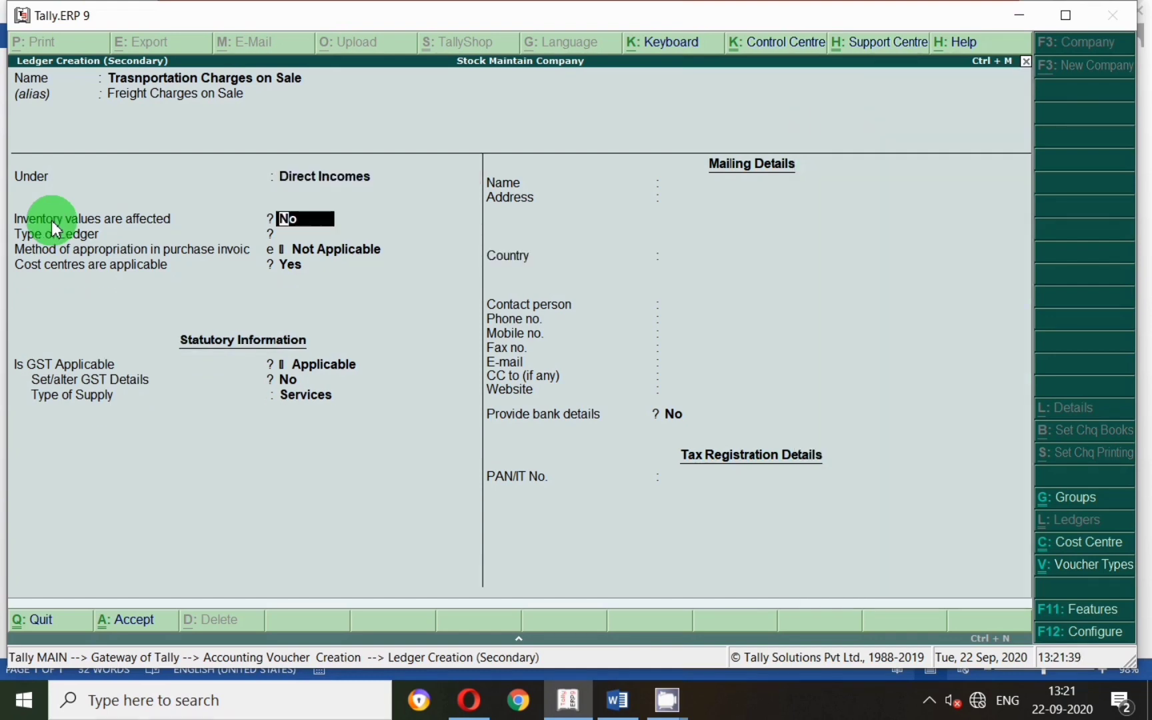
key(Return)
key(Return)
key(Return)
key(Return)
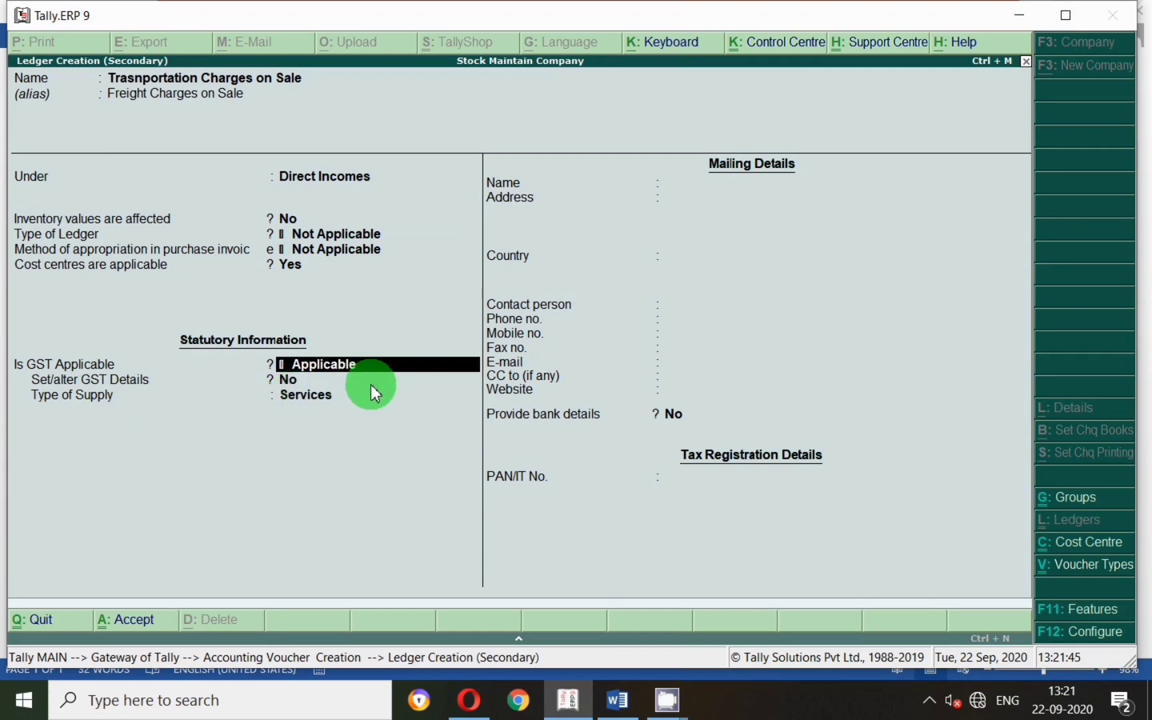
Keep GST applicable, enable the ledger's GST details, and set the nature of transaction to Sales Taxable
key(Return)
key(y)
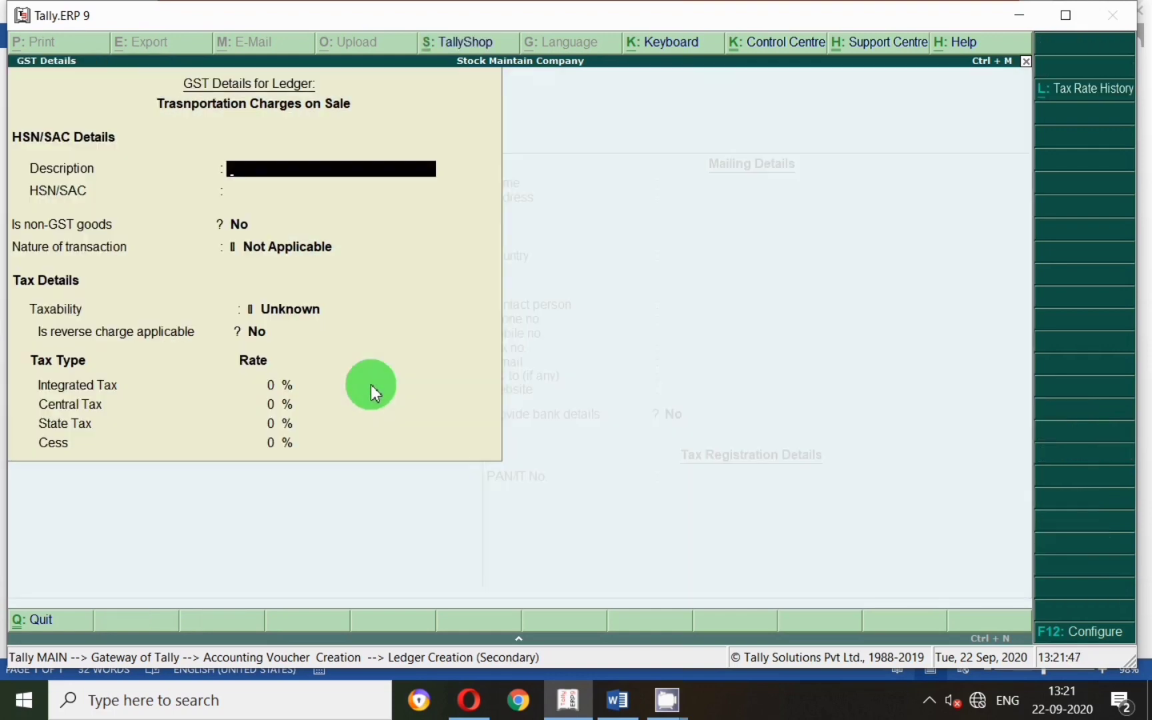
key(Return)
key(Return)
key(Return)
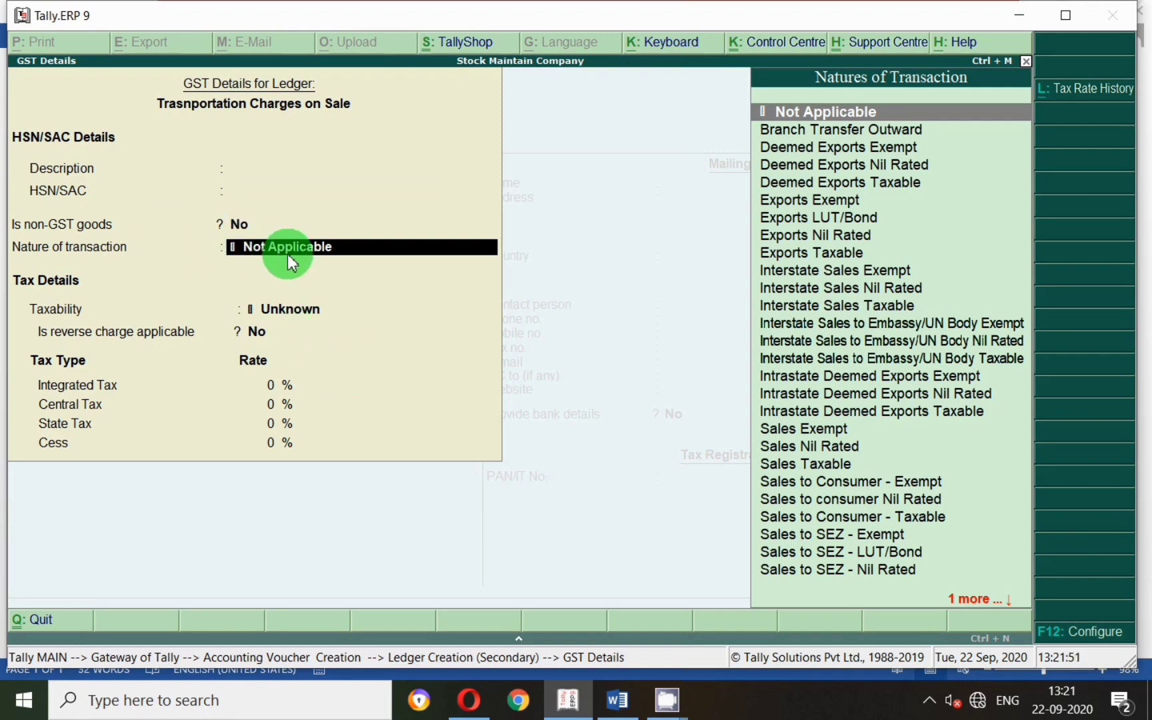
text(Sales)
key(Down)
key(Down)
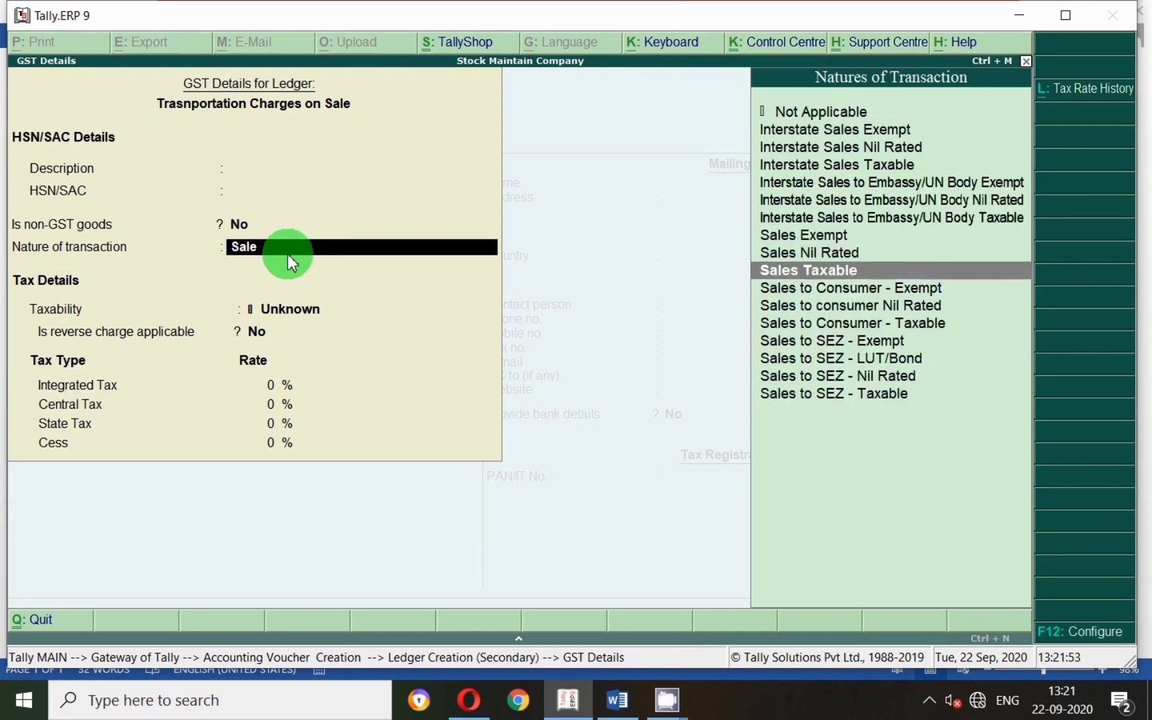
key(Return)
key(Return)
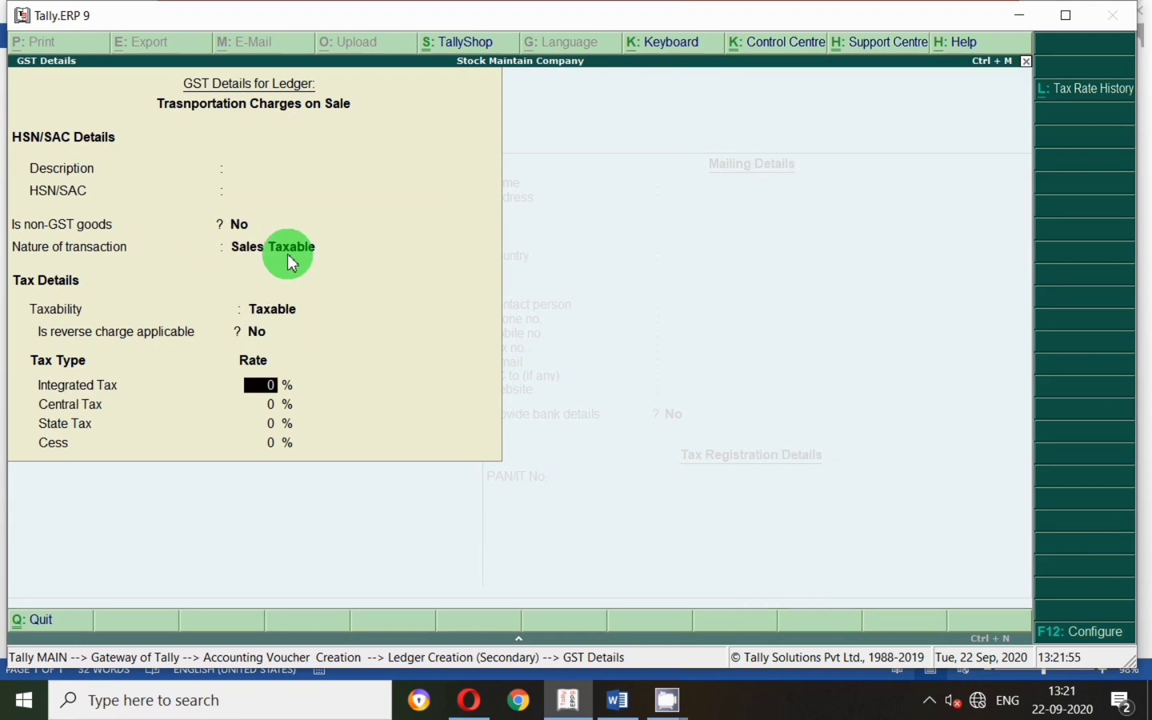
Set the ledger's integrated tax rate to 18% and accept the GST details
text(18)
key(Return)
key(Return)
key(Return)
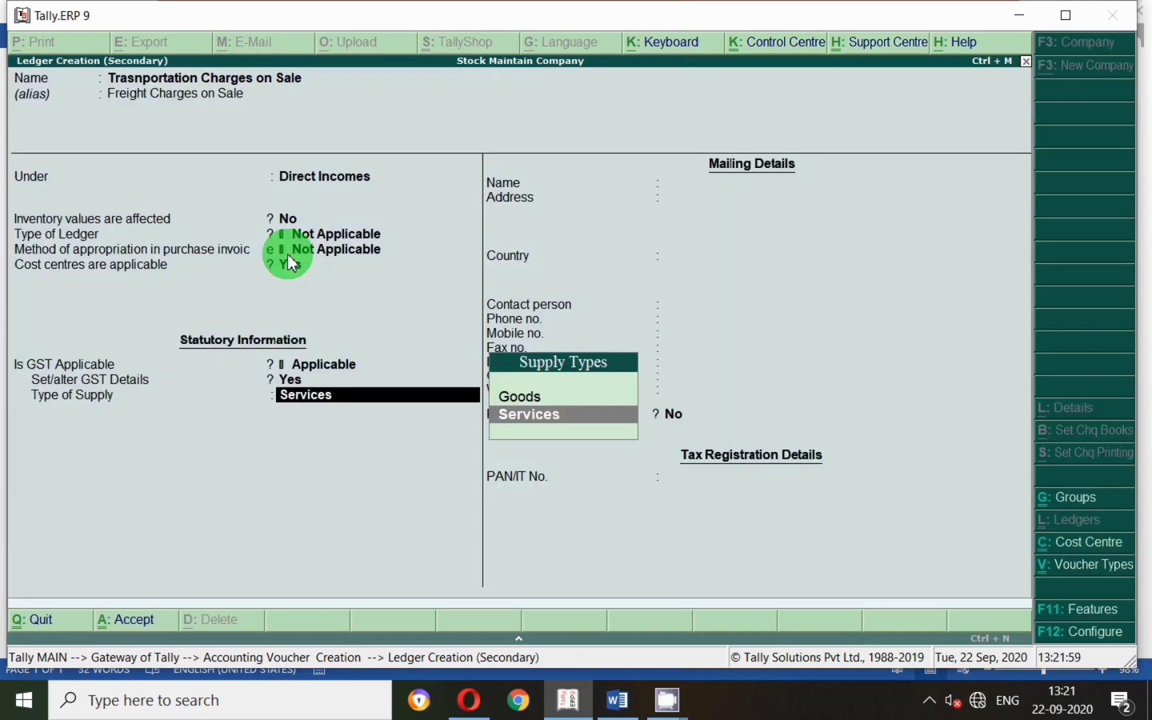
Set the type of supply to Goods, save the new ledger, and leave its voucher description blank
key(Up)
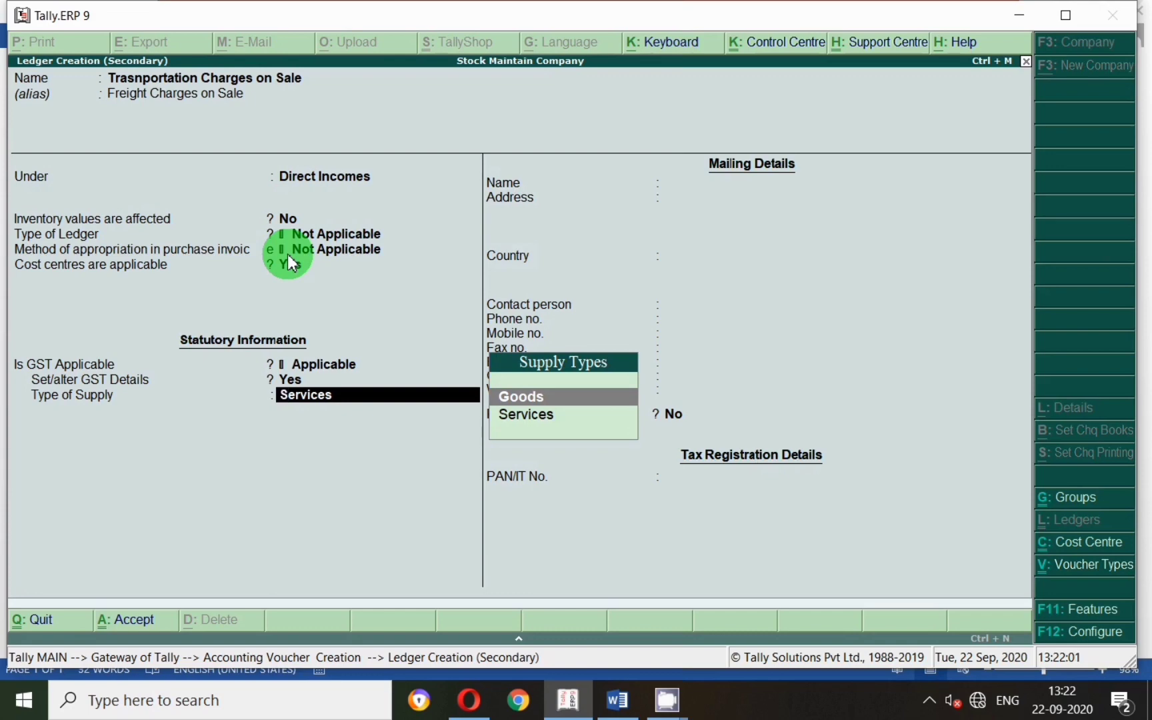
key(Return)
key(Return)
key(Return)
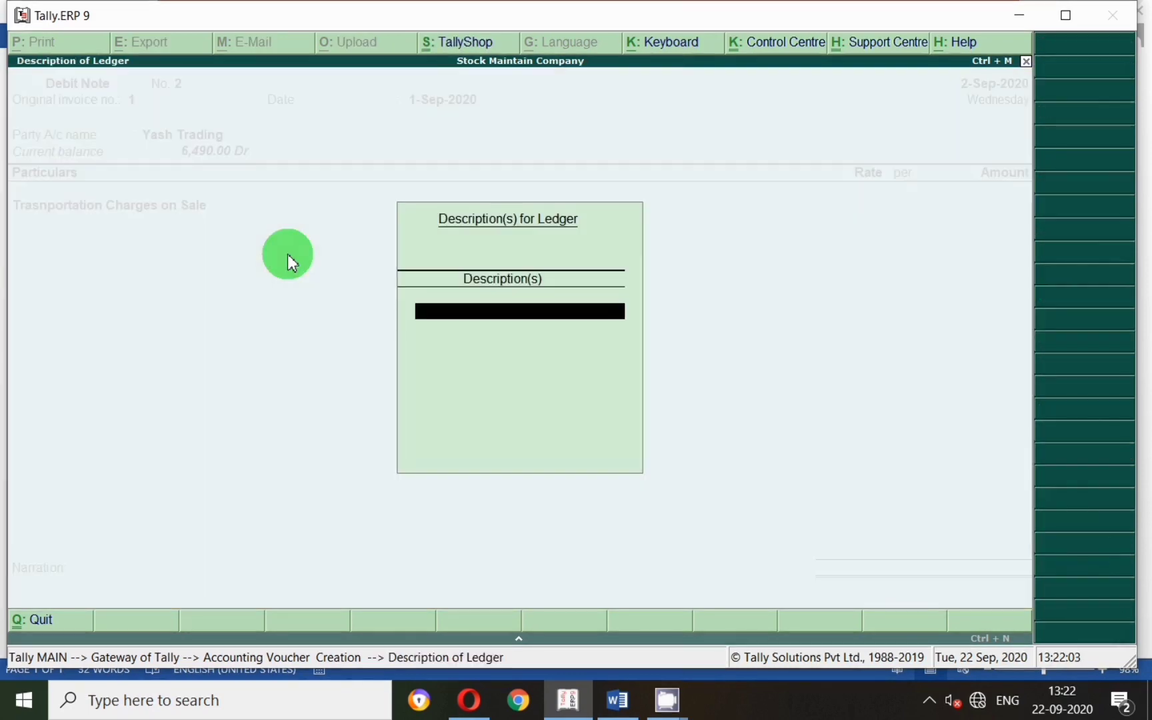
key(Return)
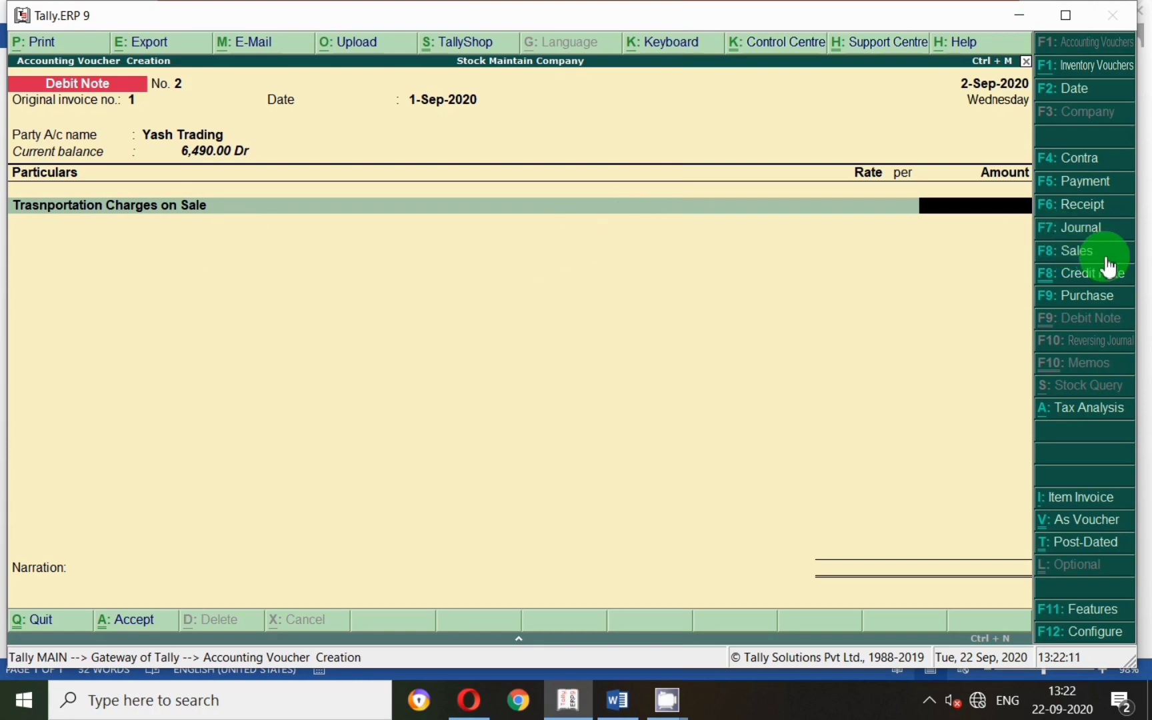
Enter 1000 as the transportation charges amount and add the Output Cgst @ 9% ledger line
text(1000)
key(Return)
text(Cgs)
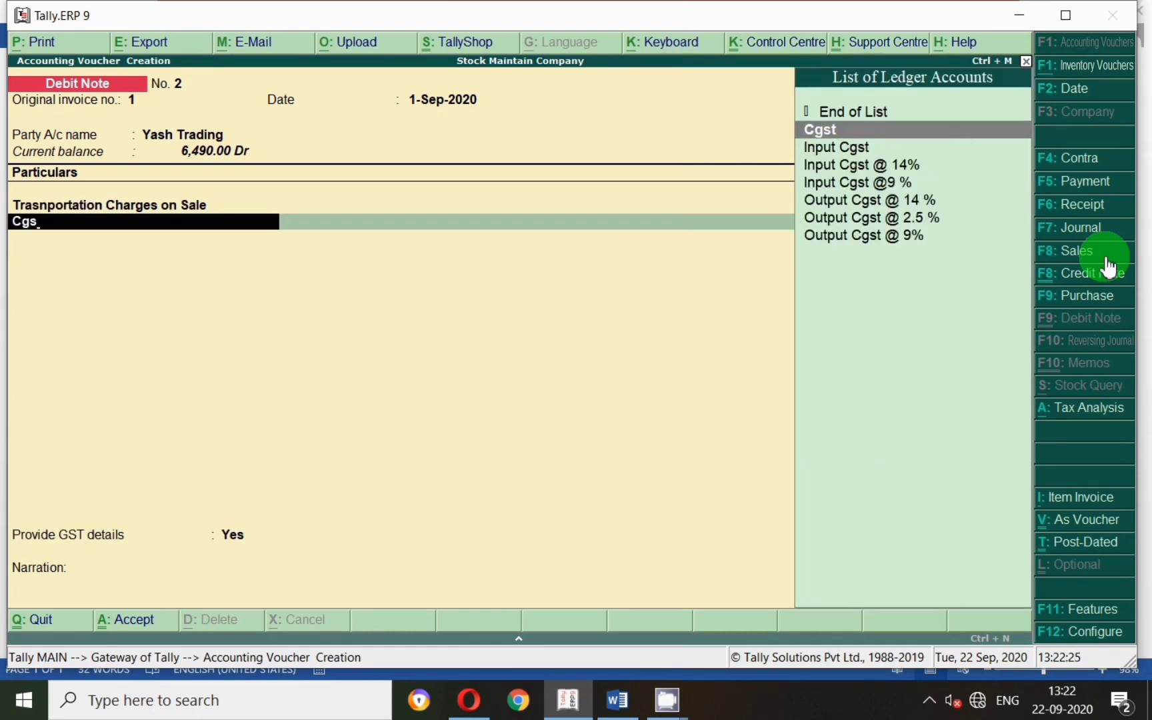
key(Down)
key(End)
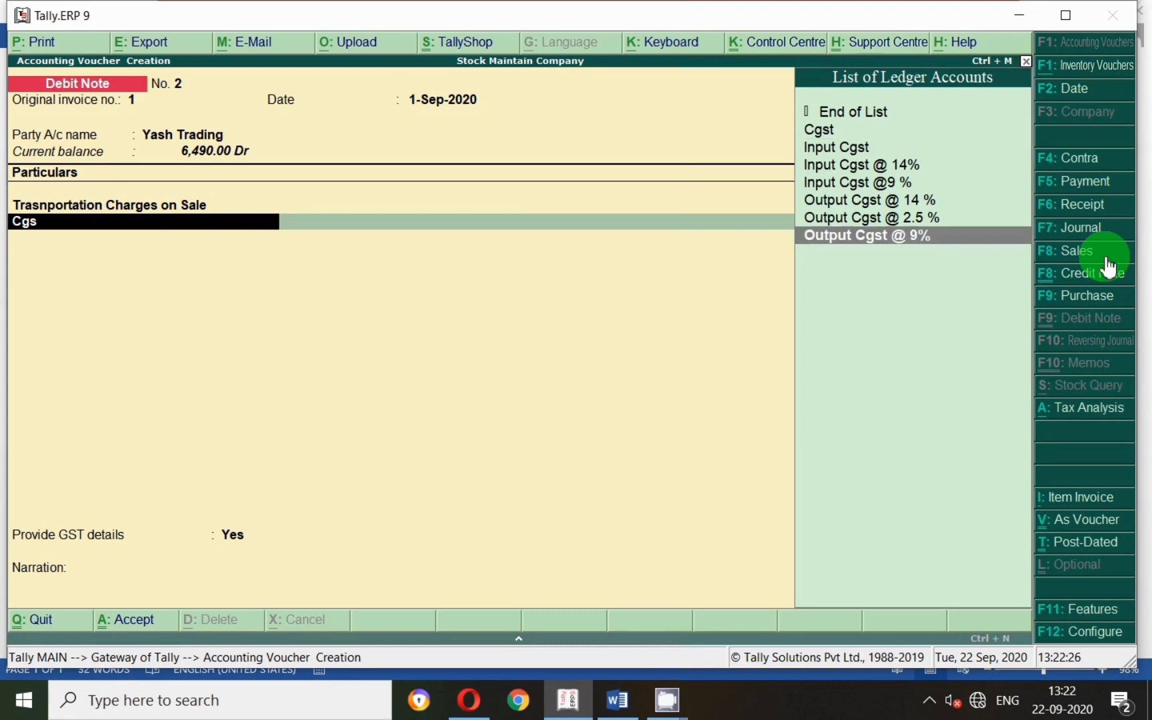
key(Return)
key(Return)
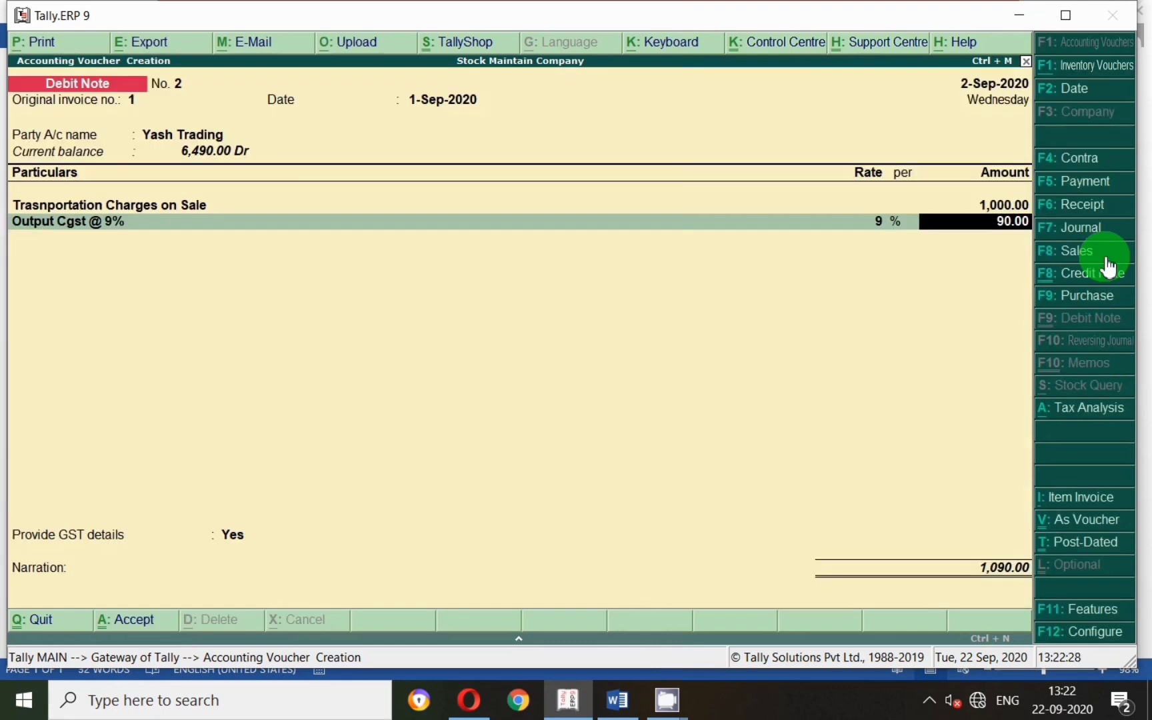
Add the Output Sgst @ 9% ledger line and end the list of particulars
text(Sgs)
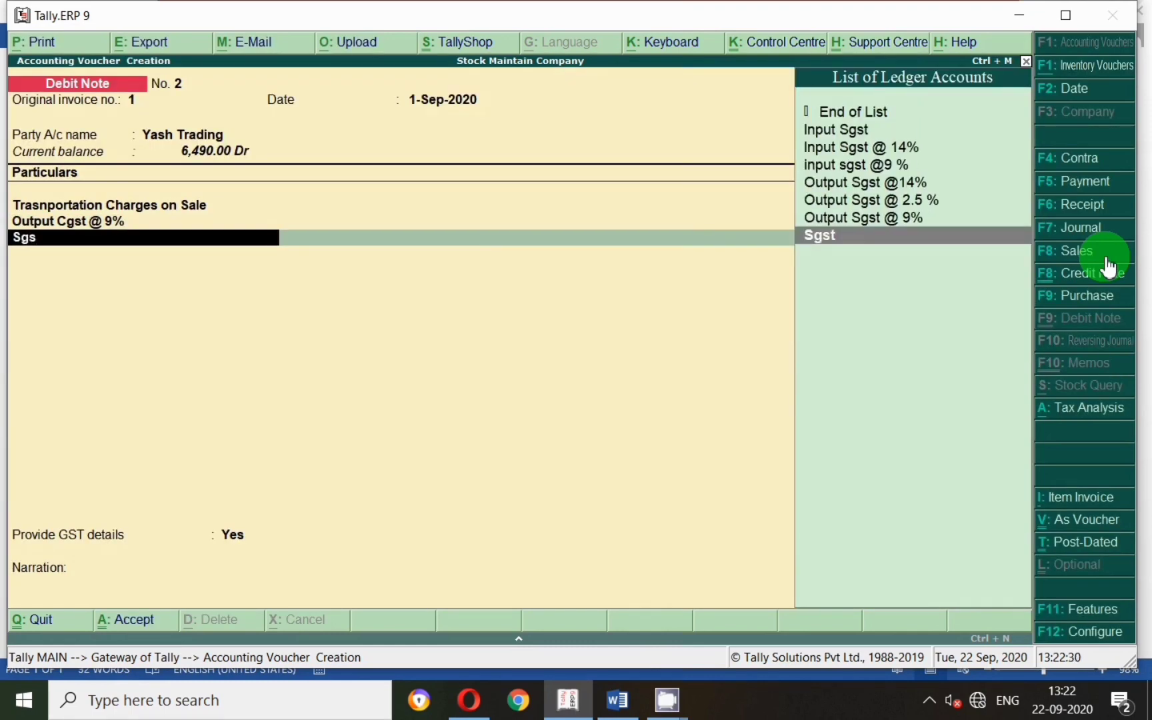
key(Return)
key(Return)
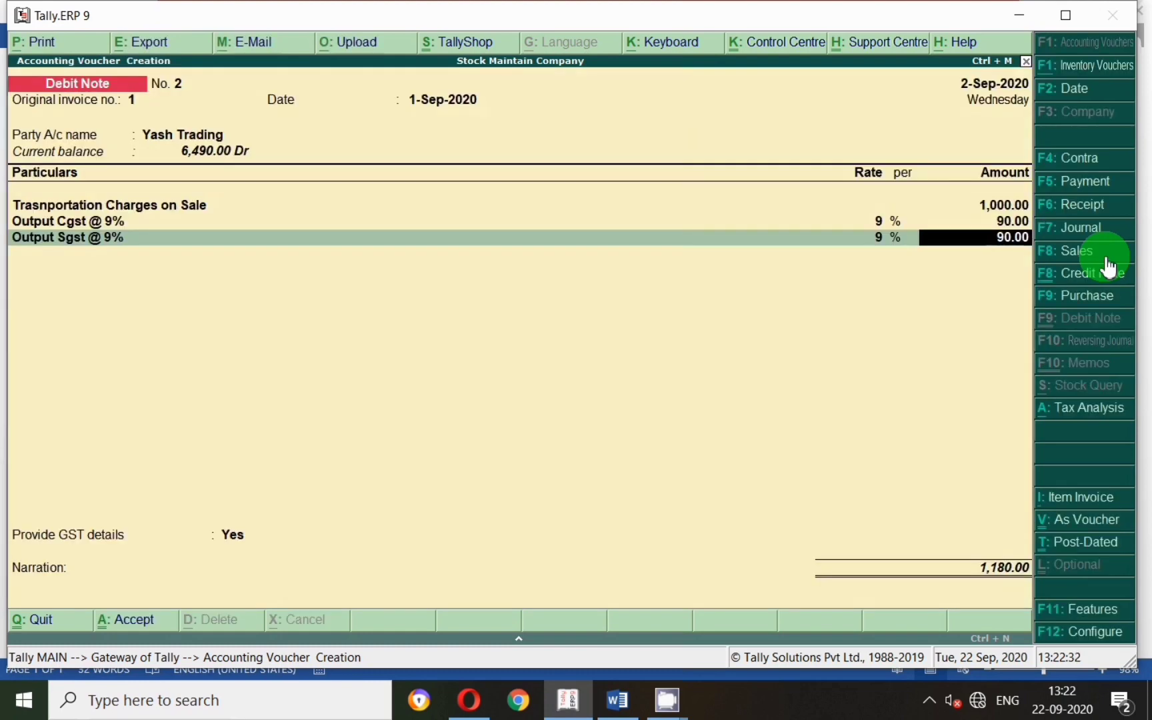
key(Return)
key(Return)
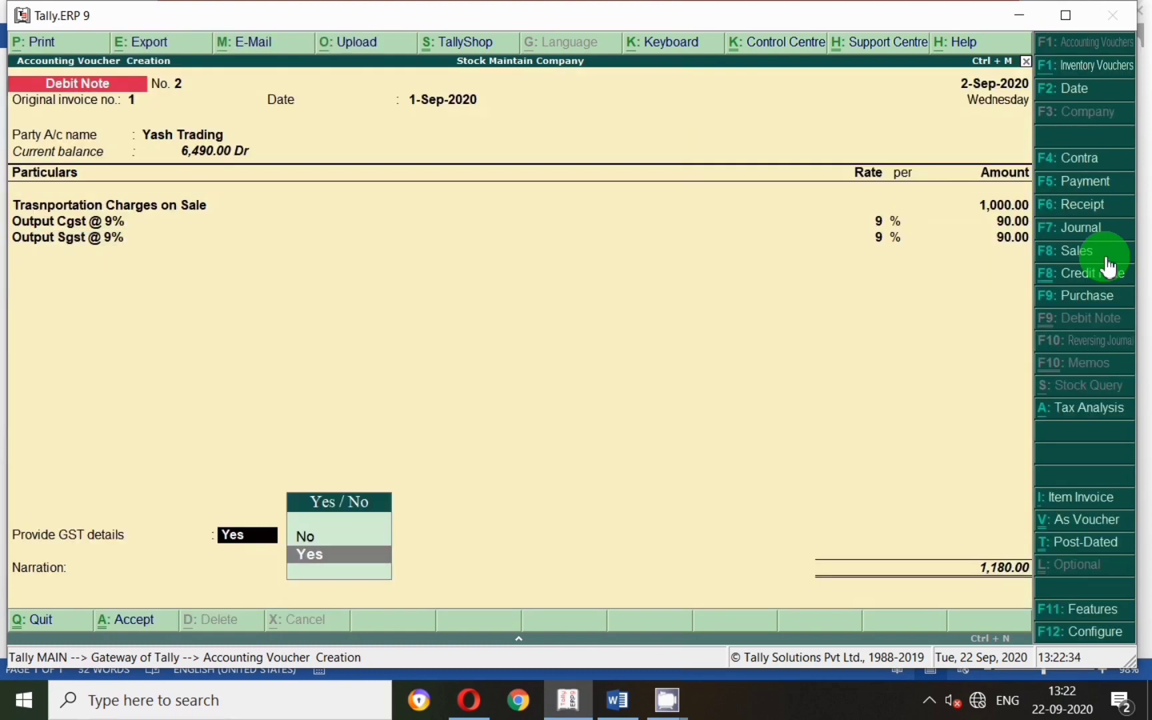
Provide GST details with 04-Correction in Invoice as the reason for issuing the note
click(343, 563)
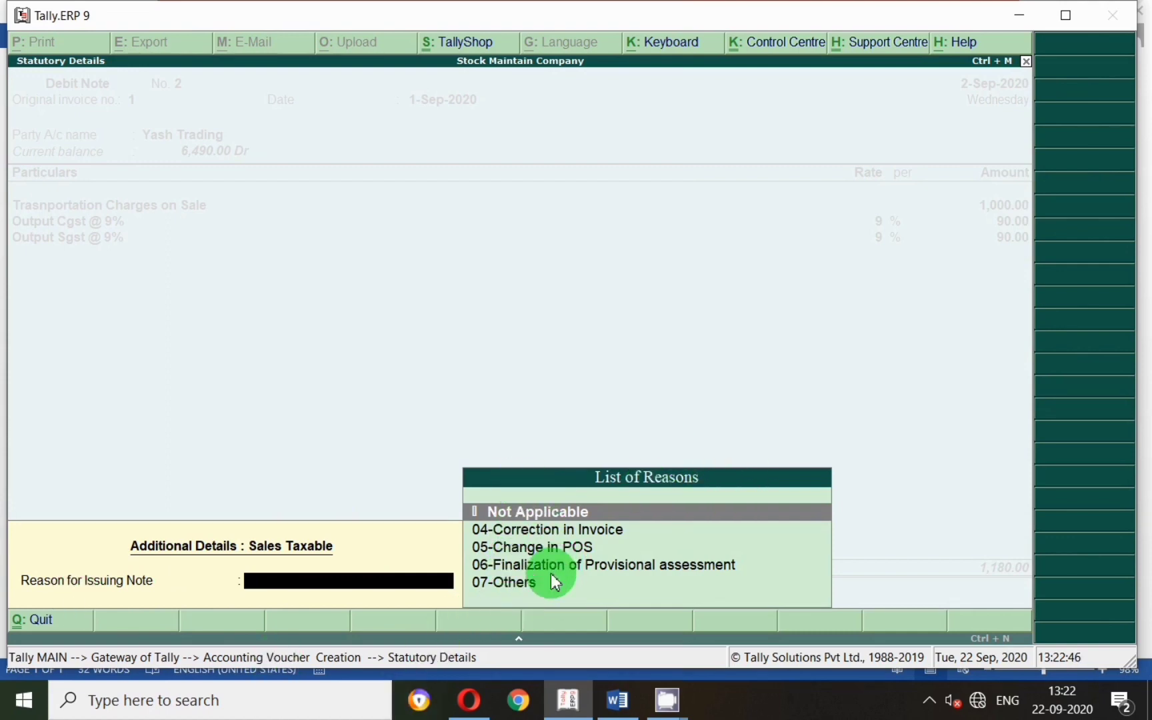
click(564, 533)
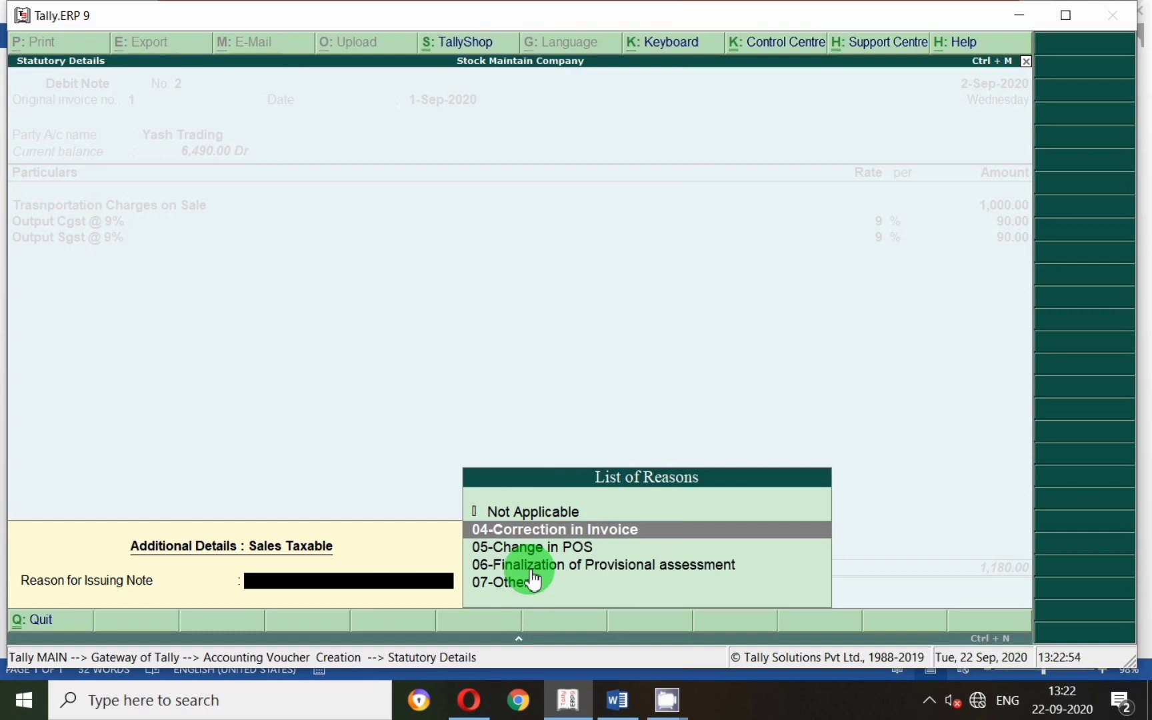
key(Return)
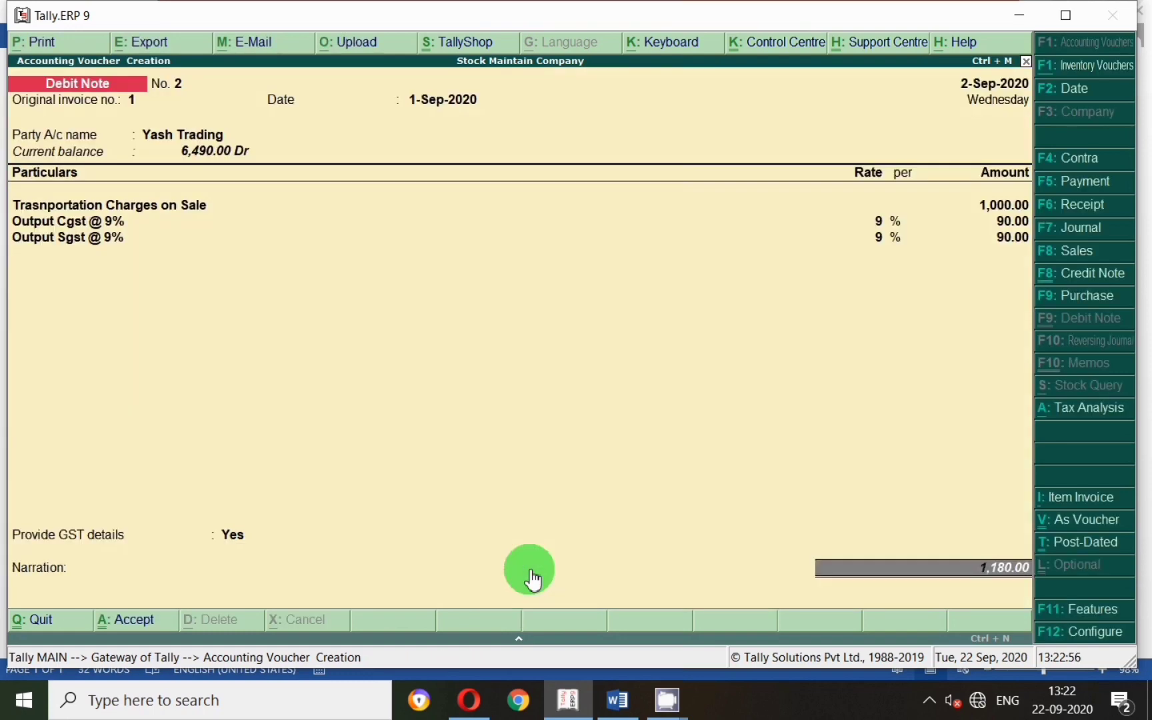
Complete the bill-wise details for Yash Trading using new reference 2 for 1,180, and leave the narration blank
key(Return)
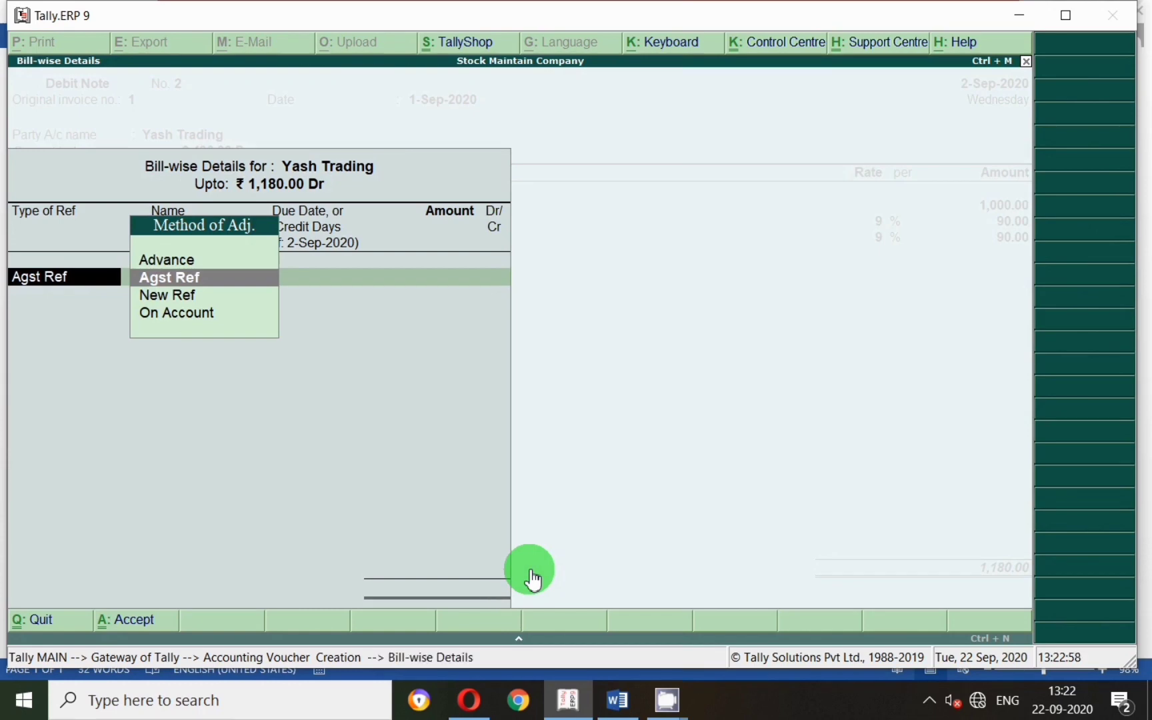
key(Return)
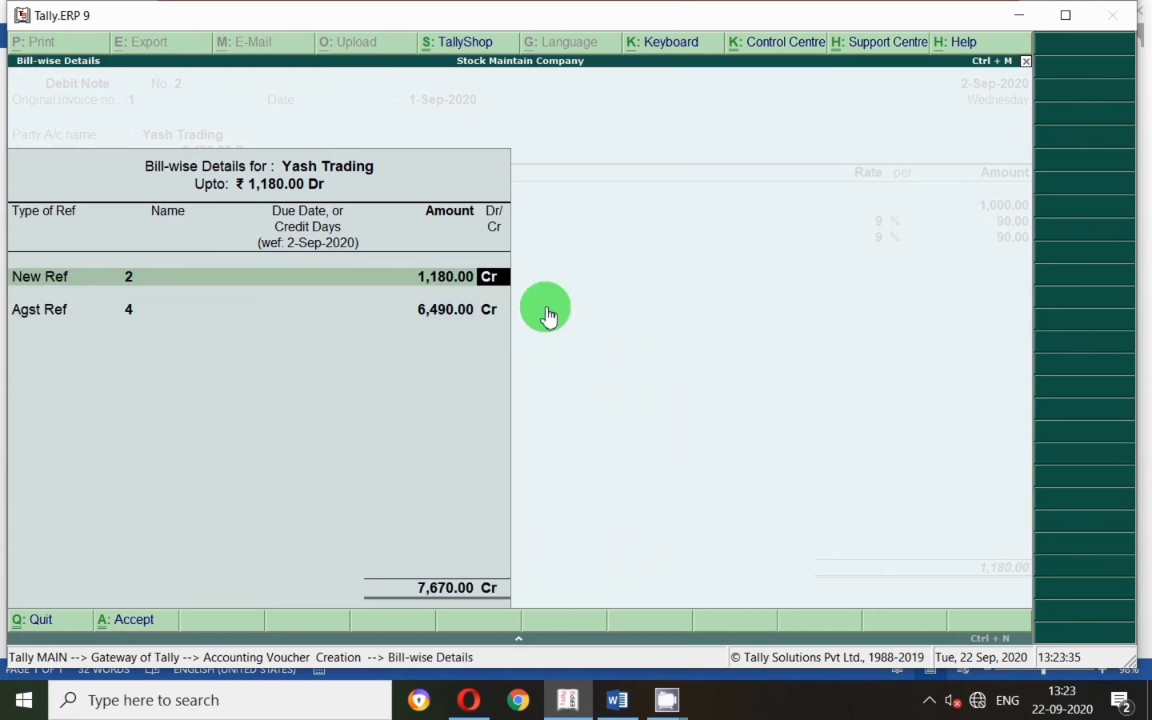
key(BackSpace)
key(BackSpace)
text(1180)
key(Return)
key(Return)
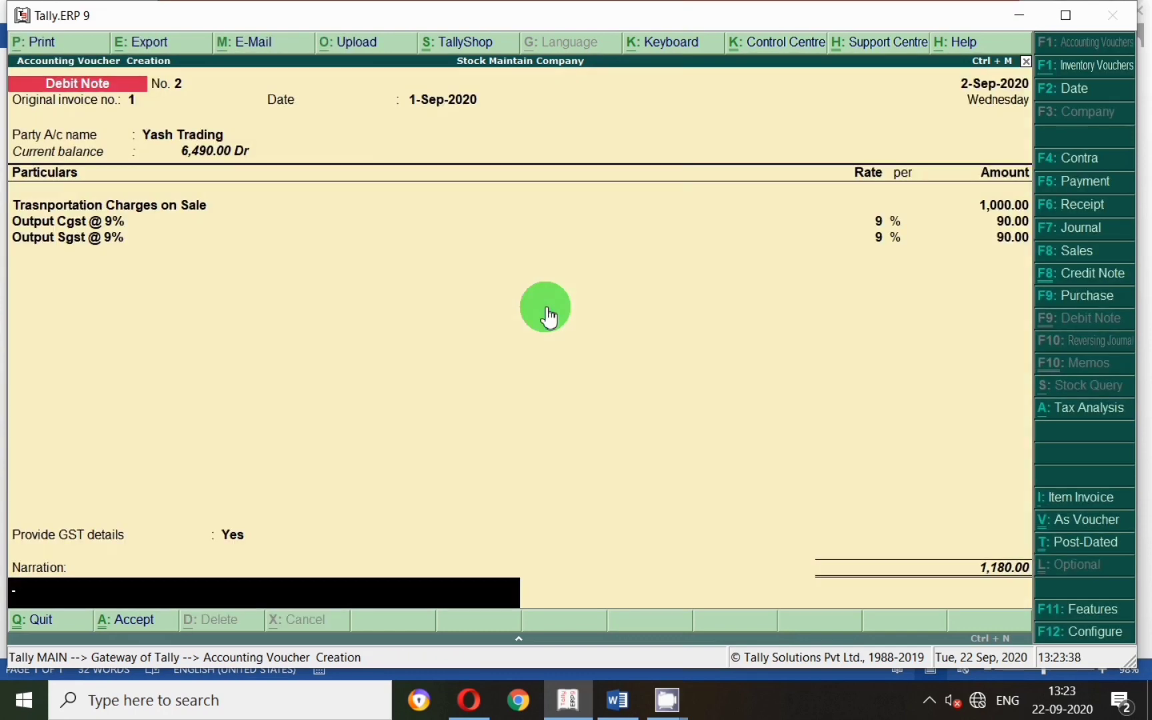
key(Return)
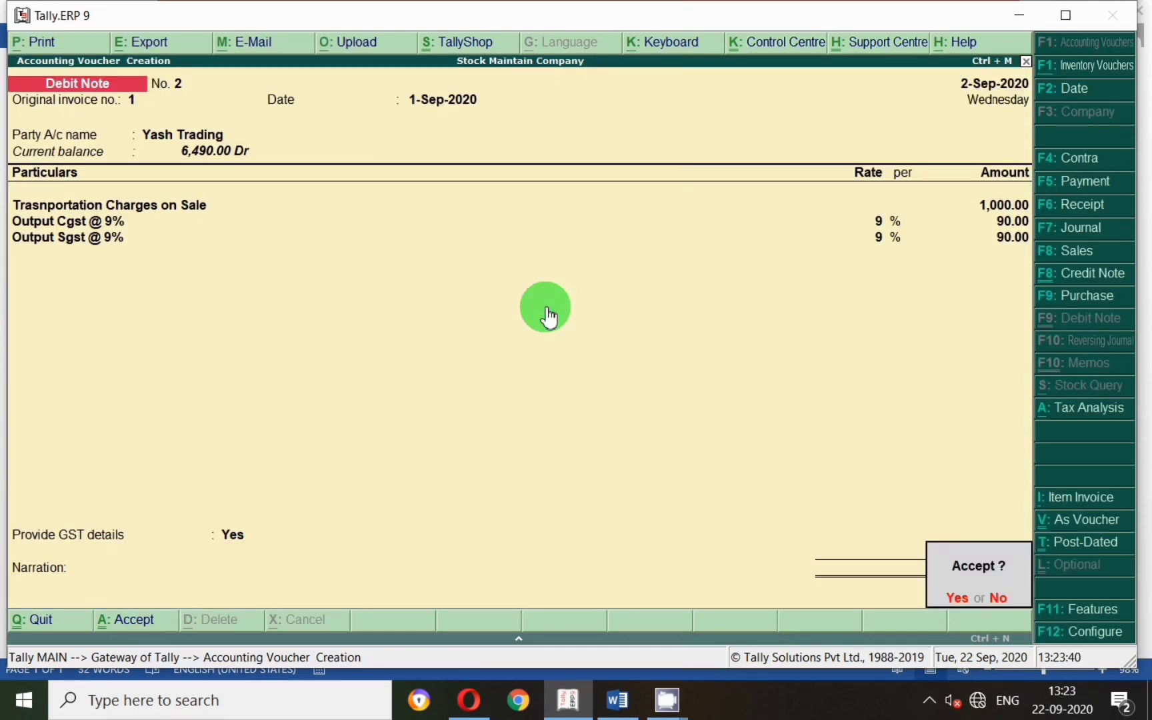
Accept and save the debit note for transportation charges
key(y)
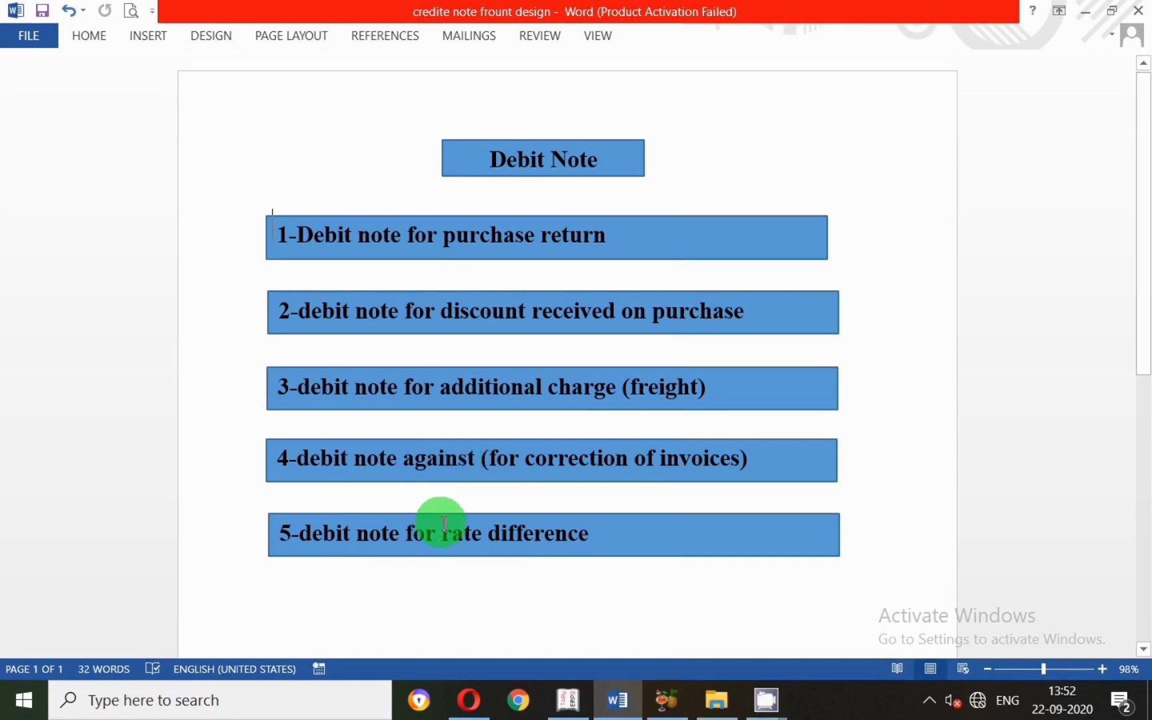
Switch to Tally.ERP 9 and start a Sales voucher in item invoice mode dated 1-Oct-2020
click(565, 712)
key(v)
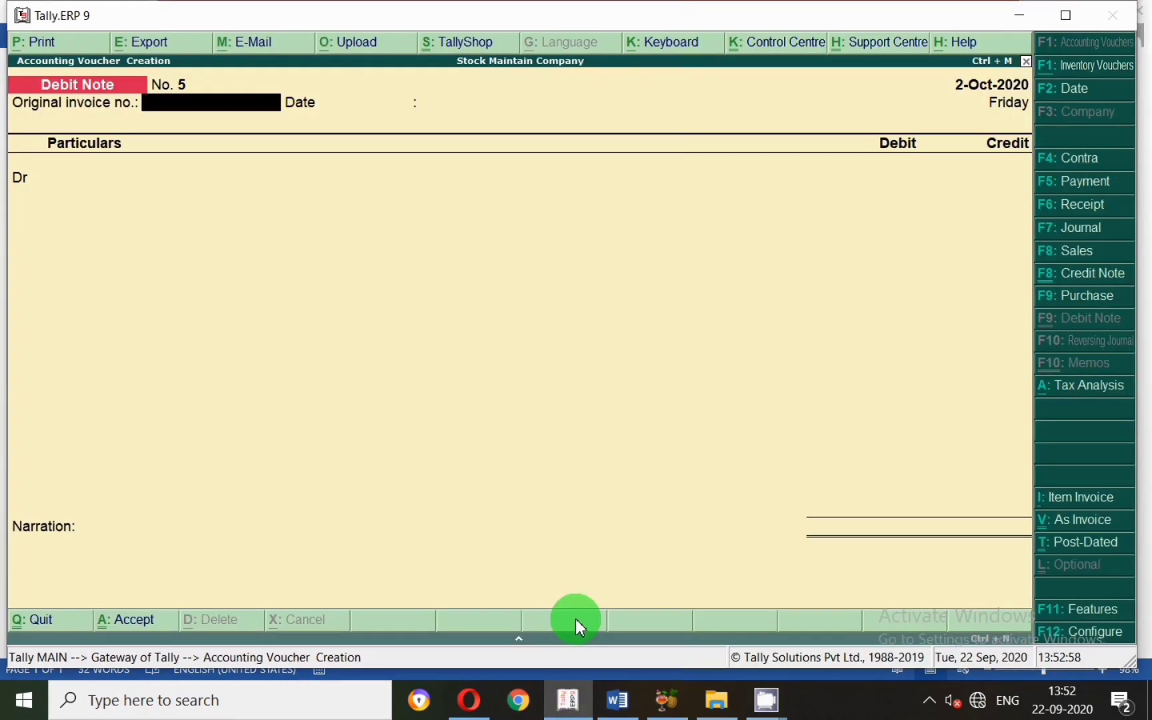
click(1085, 254)
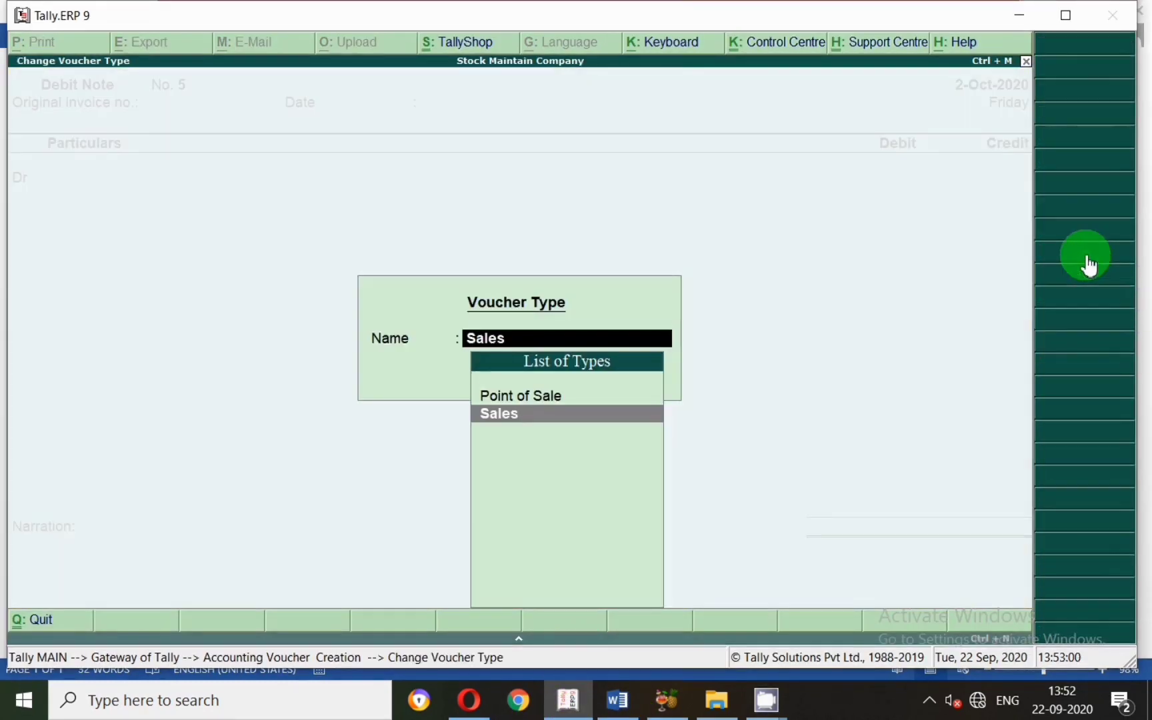
key(Return)
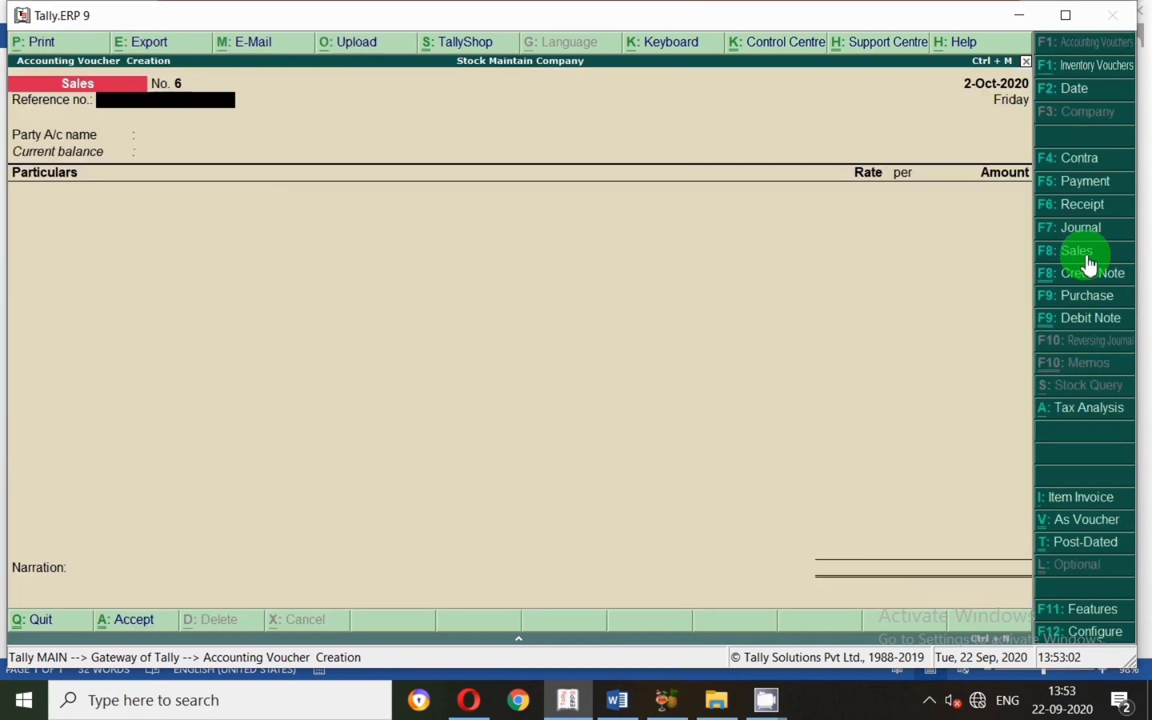
click(1093, 507)
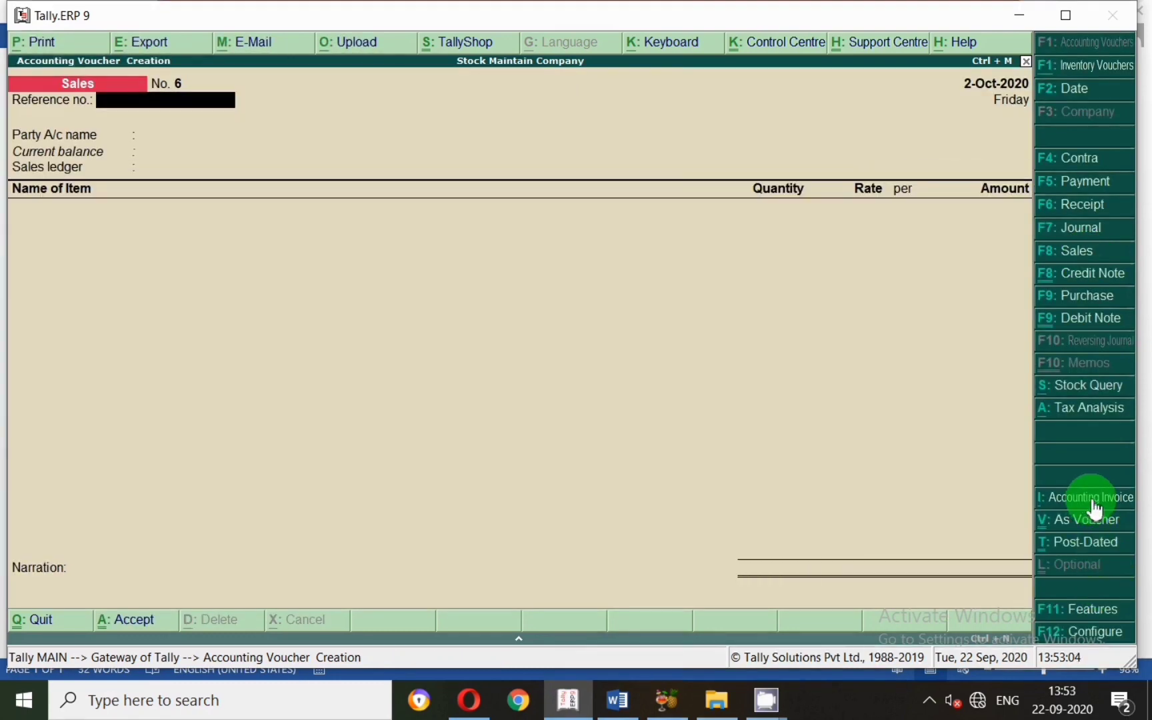
key(F2)
text(1-10)
key(Return)
Choose Yash Trading as the party account and keep the default despatch, order and buyer details
text(Yash)
key(Return)
key(Return)
key(Return)
key(Return)
key(Return)
key(Return)
key(Return)
key(Return)
key(Return)
key(Return)
key(Return)
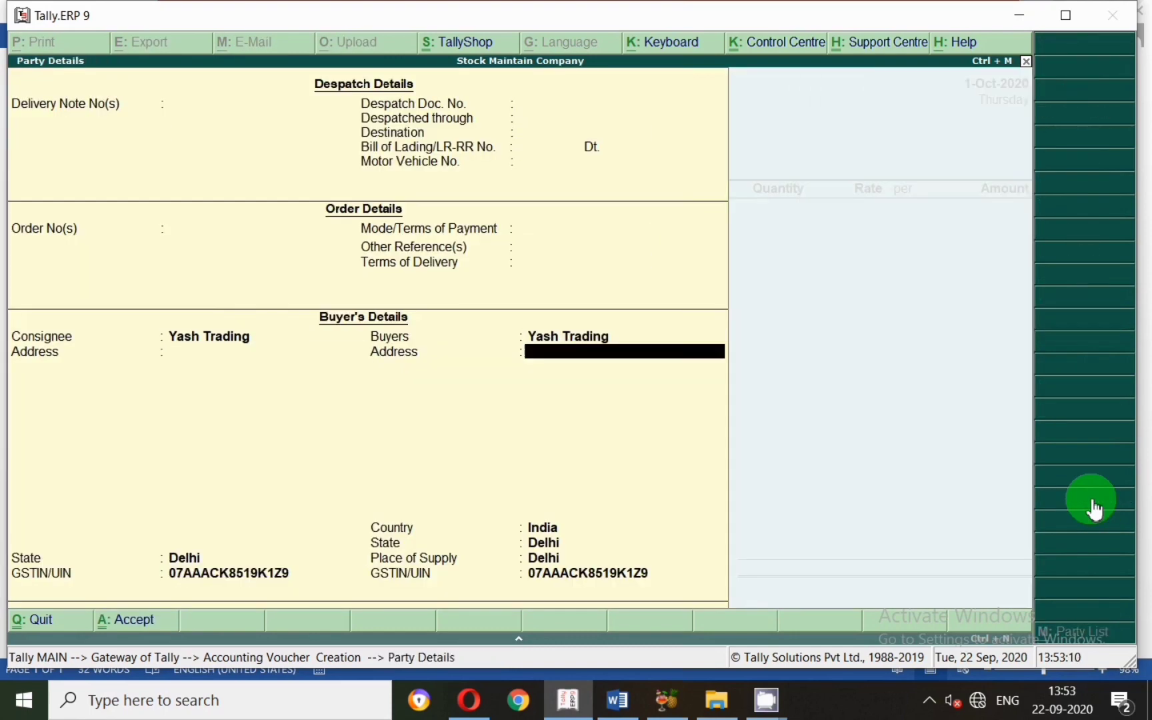
key(Return)
key(Return)
Choose Sale Local @ 18% as the sales ledger
key(Down)
key(Down)
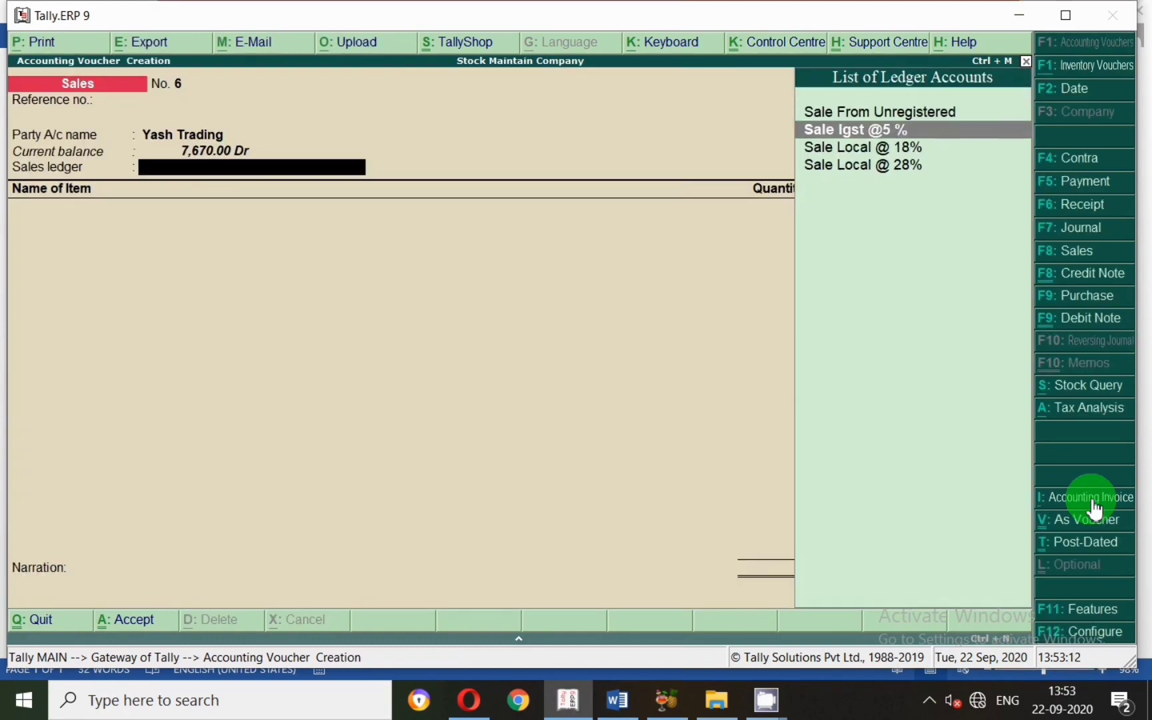
key(Return)
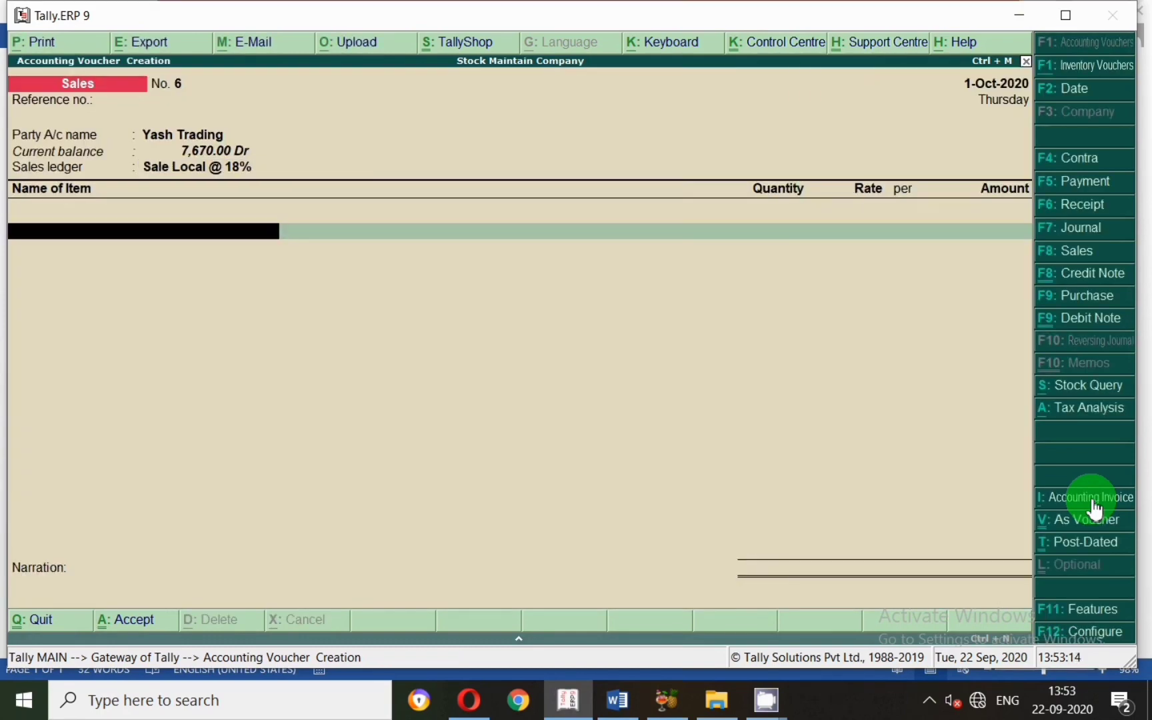
Add the item Fan from Main Location with quantity 5 nos at a rate of 1,000, and end the item list
text(Fan)
key(Return)
key(Return)
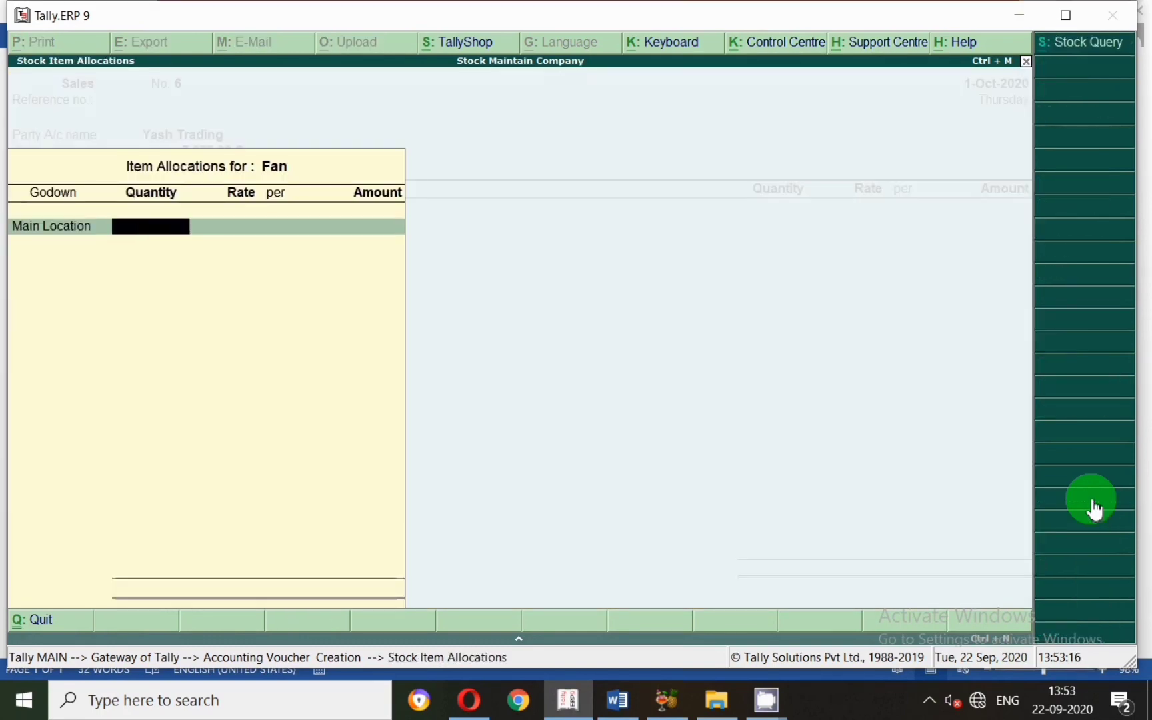
text(5)
key(Return)
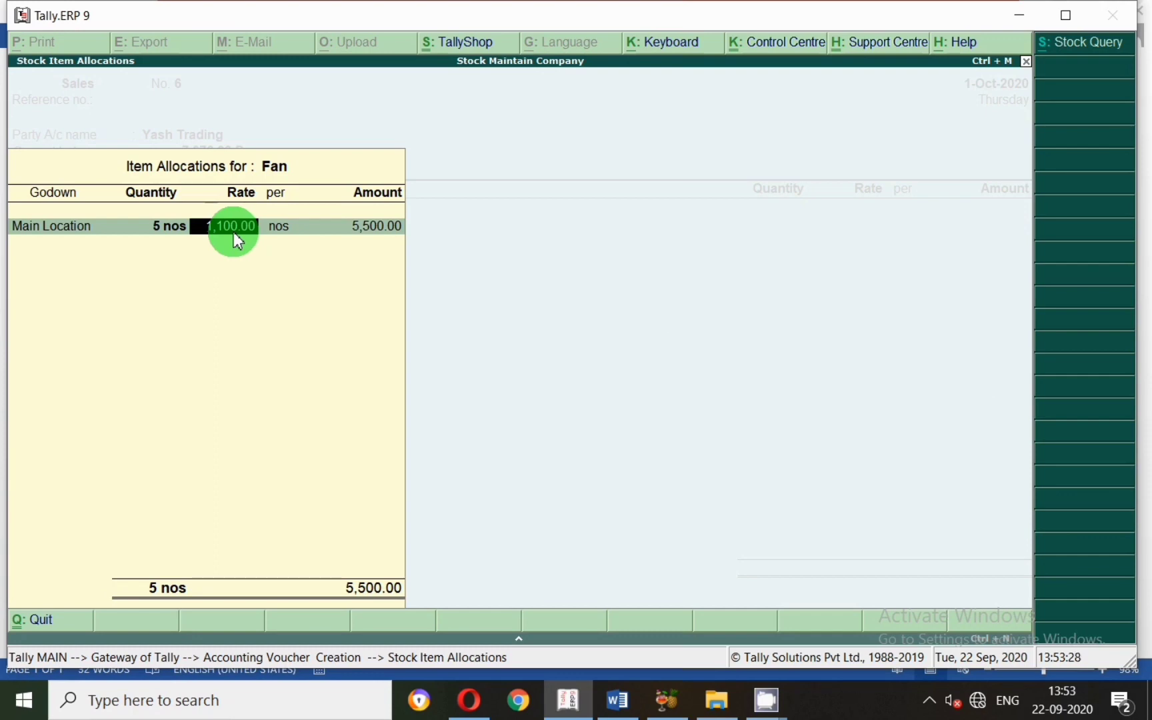
text(1,000)
key(Return)
key(Return)
key(Return)
key(Return)
key(Return)
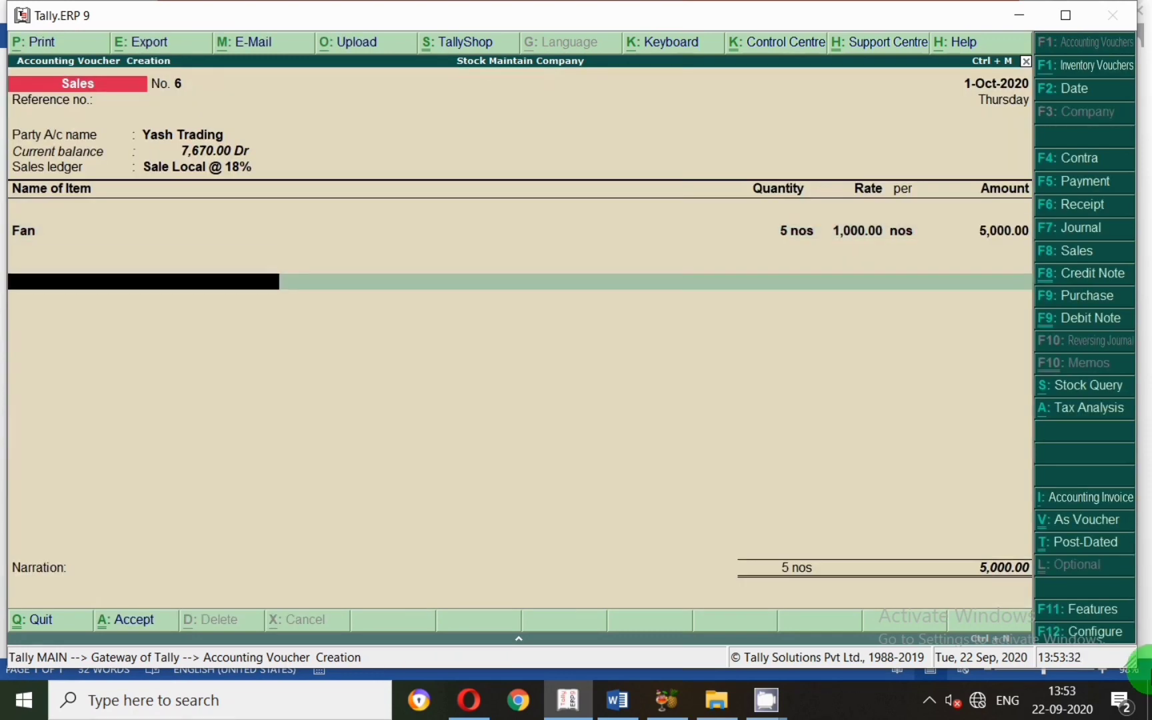
Add the Output Cgst @ 9% ledger line to the sales invoice
text(Cgs)
key(Down)
key(Down)
key(Down)
key(Down)
key(Down)
key(Down)
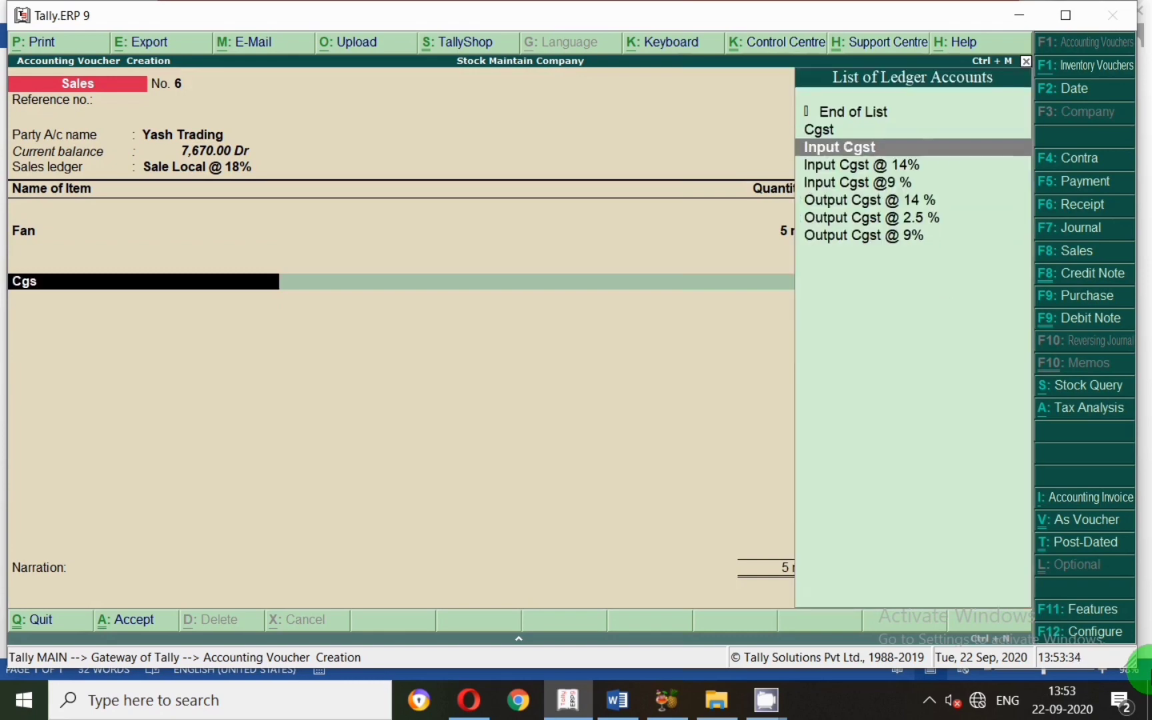
key(Return)
key(Return)
key(Return)
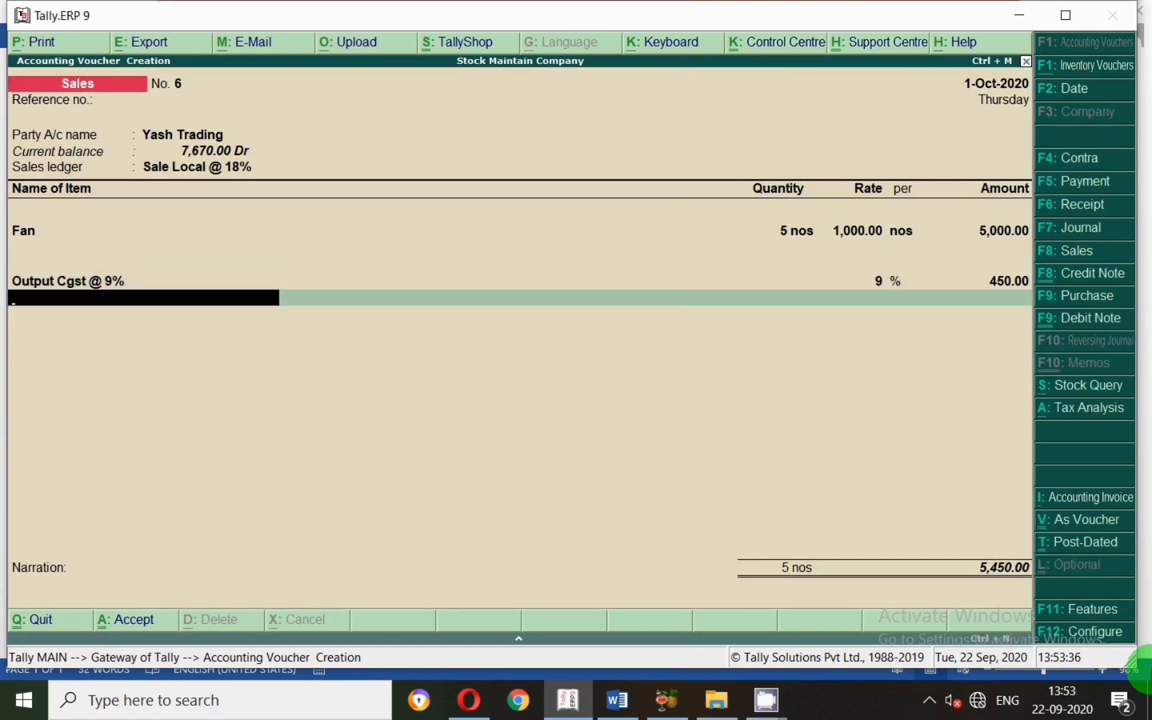
Add the Output Sgst @ 9% ledger line to the sales invoice and end the ledger list
text(Sgst)
key(Up)
key(Return)
key(Return)
key(Return)
key(Return)
key(Return)
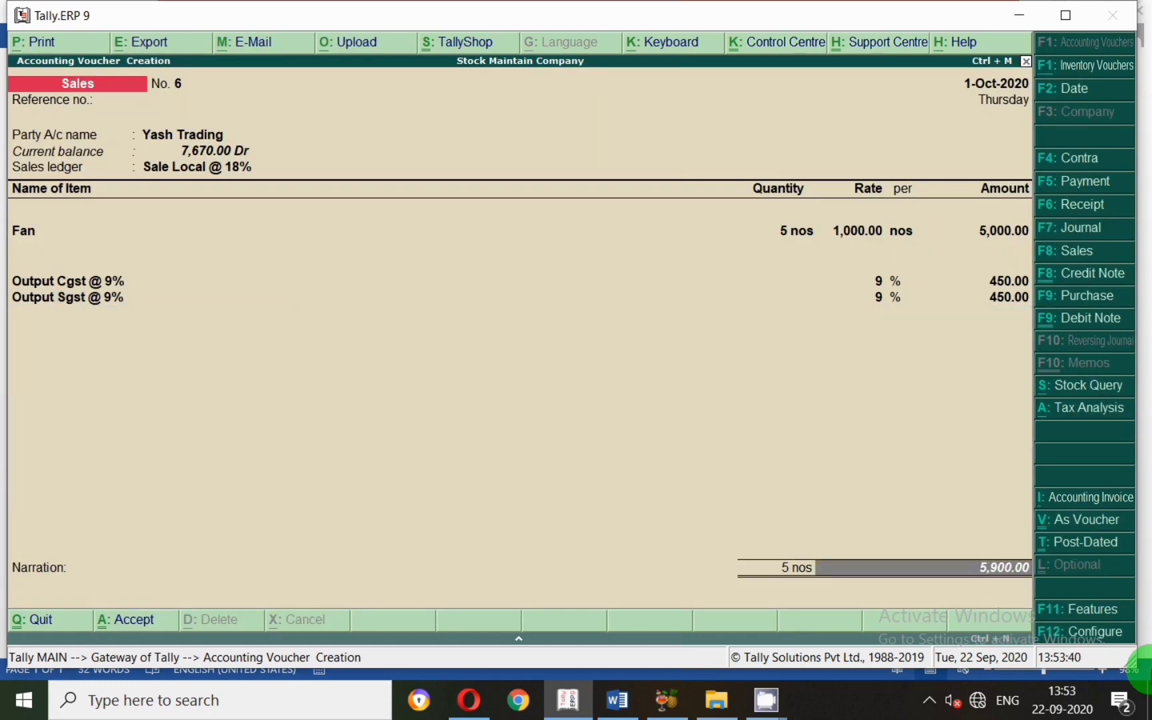
Keep the remaining defaults, leave the narration blank and save the sales invoice
key(Return)
key(Return)
key(Return)
key(Return)
key(Return)
key(Return)
key(Return)
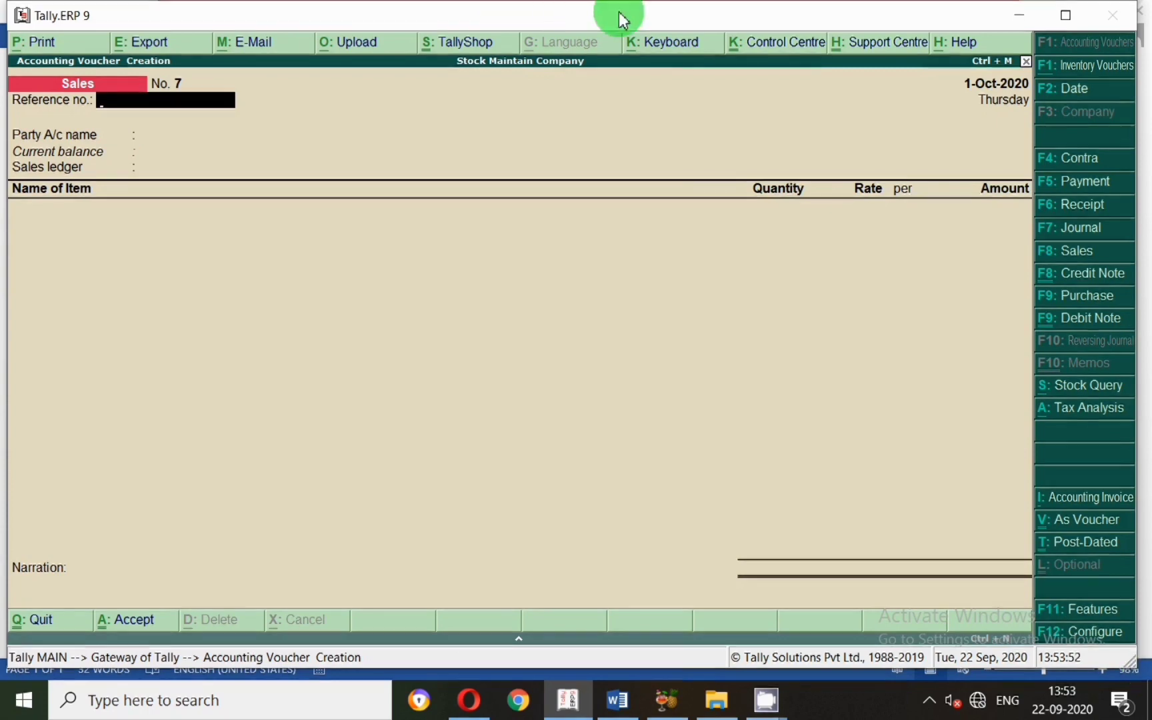
Start a Debit Note dated 2-Oct-2020 and switch its entry mode to As Voucher
click(1096, 326)
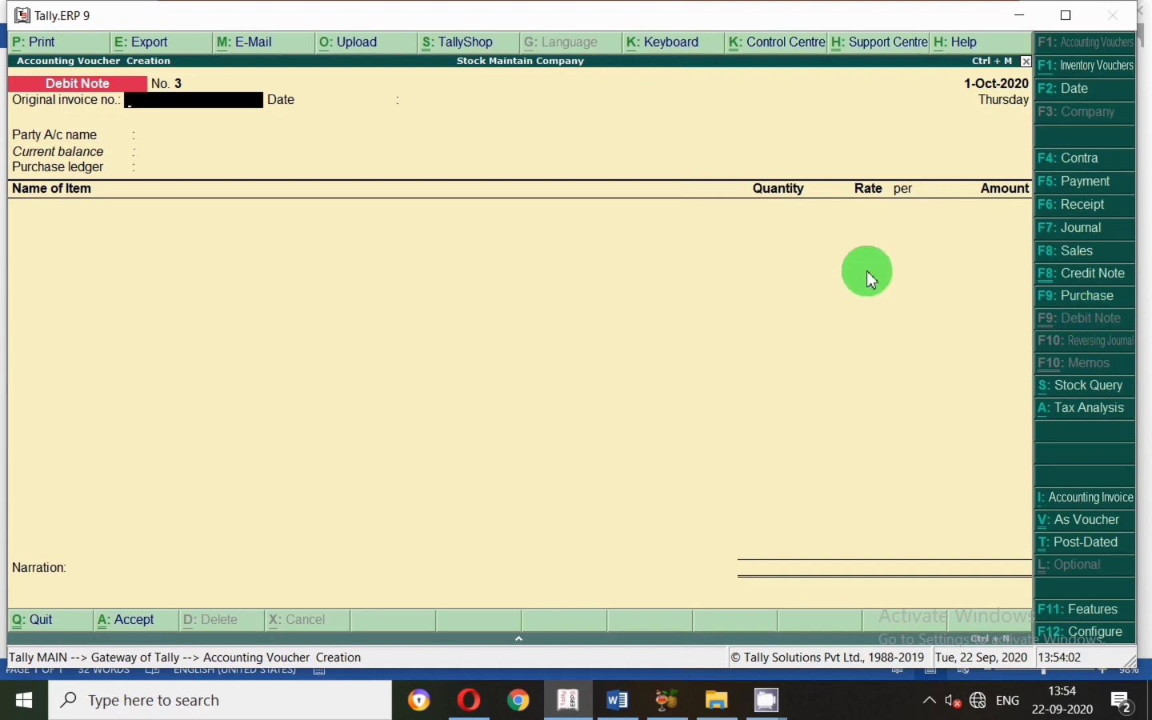
key(F2)
key(Return)
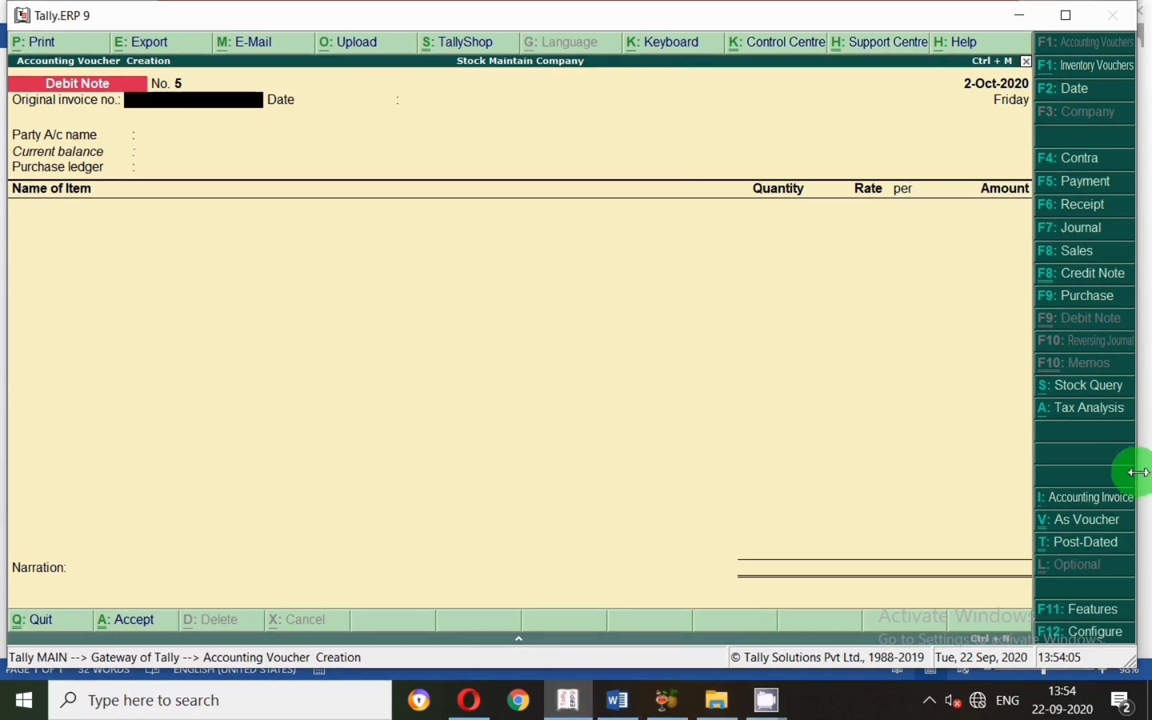
click(1087, 498)
click(1075, 524)
click(192, 221)
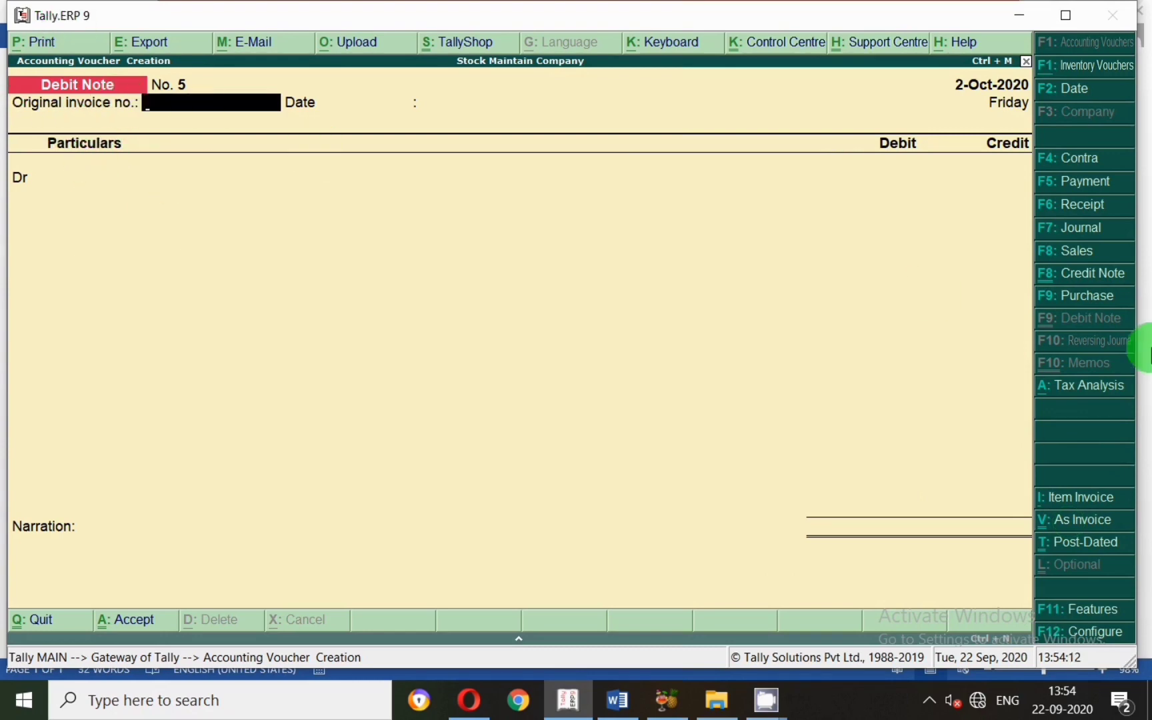
Enter 6 as the original invoice number and 1-Oct-2020 as its date
text(6)
key(Return)
text(1.10)
key(Return)
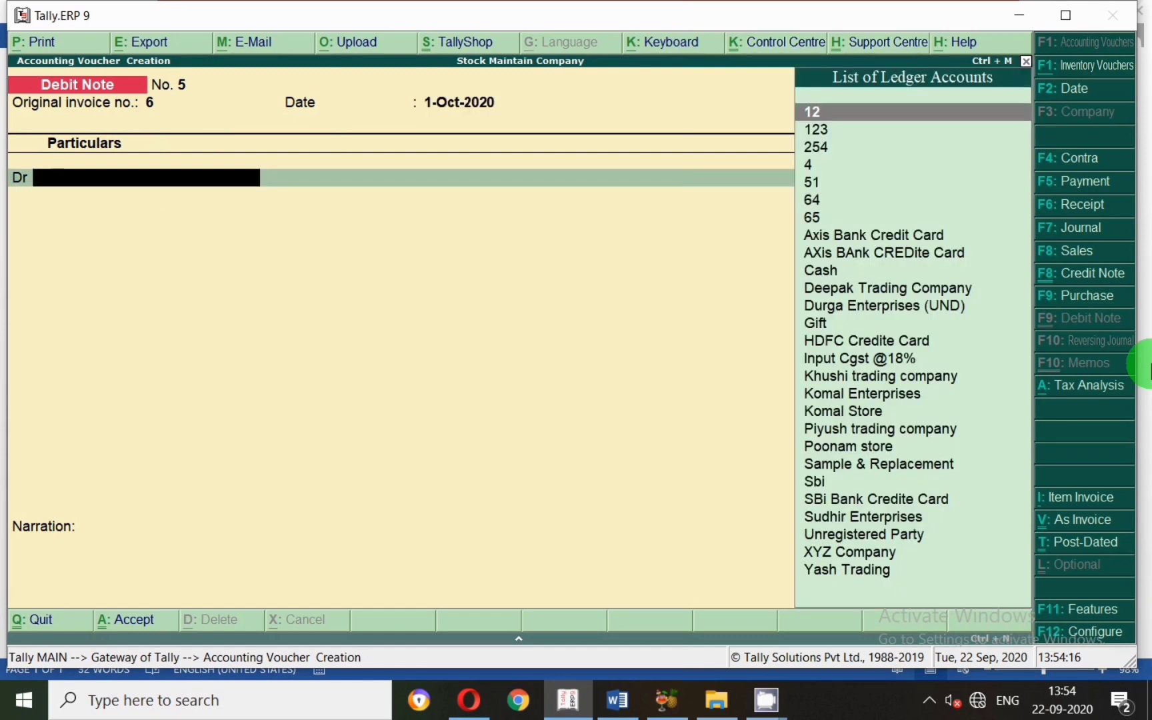
Choose Yash Trading as the ledger to debit and keep the default buyer's details
text(Yash)
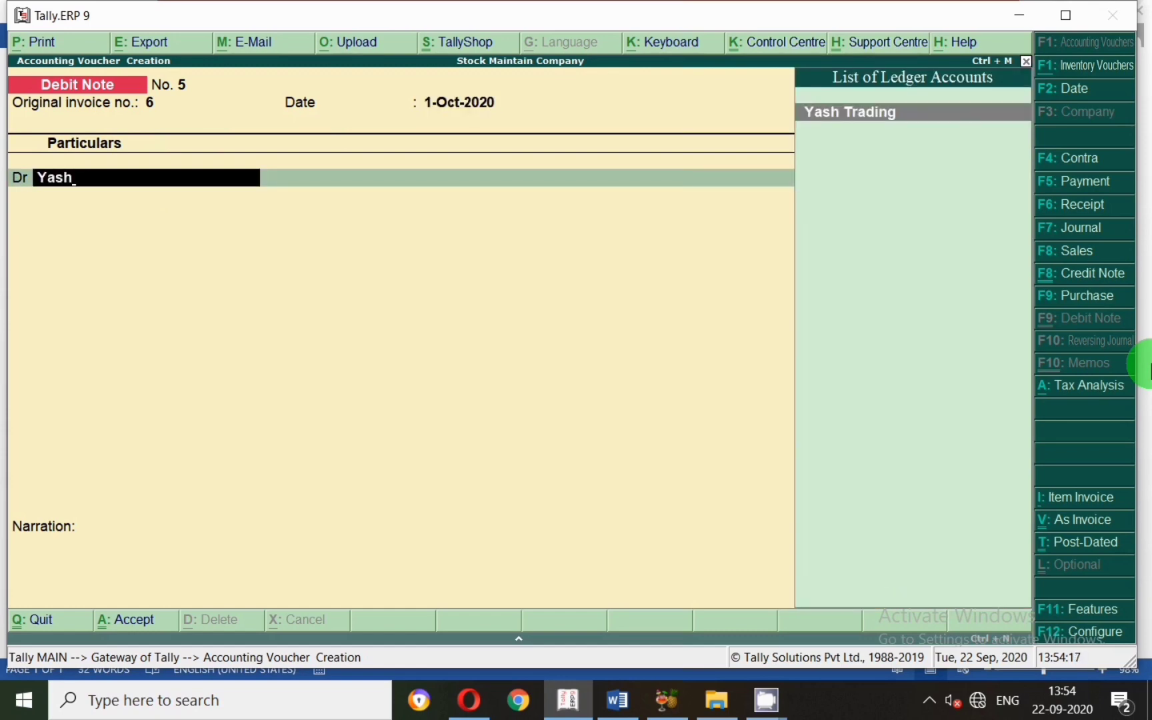
key(Return)
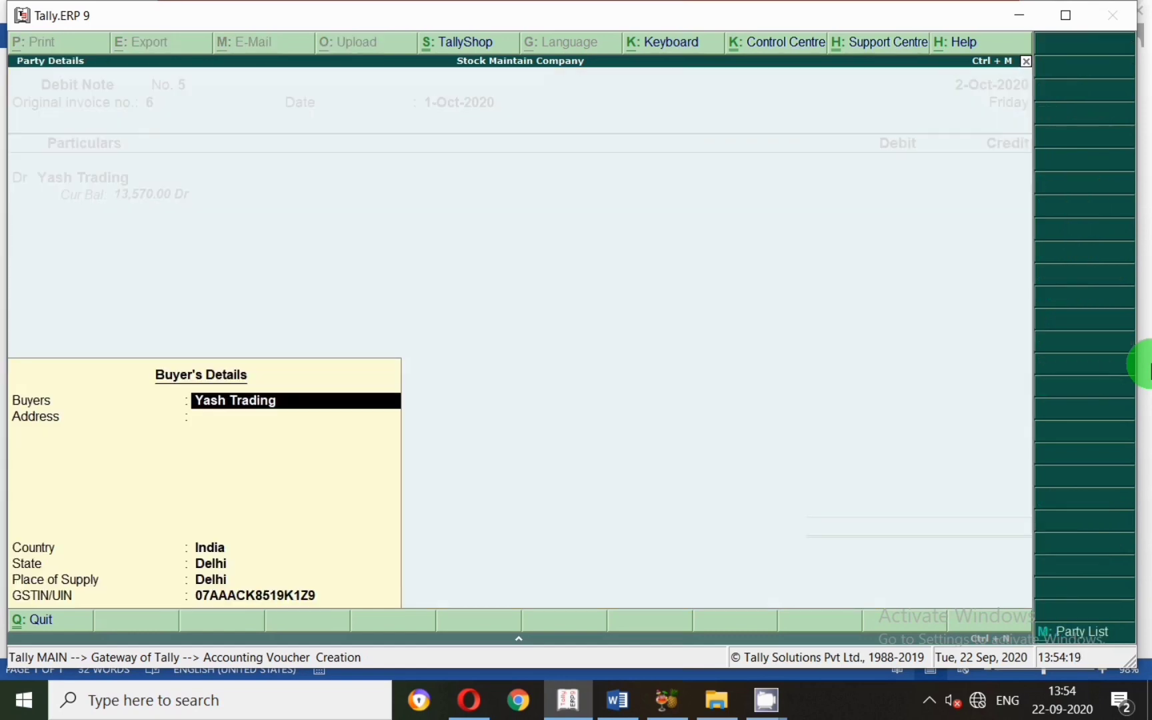
key(Return)
key(Return)
key(Return)
key(Return)
key(Return)
key(Return)
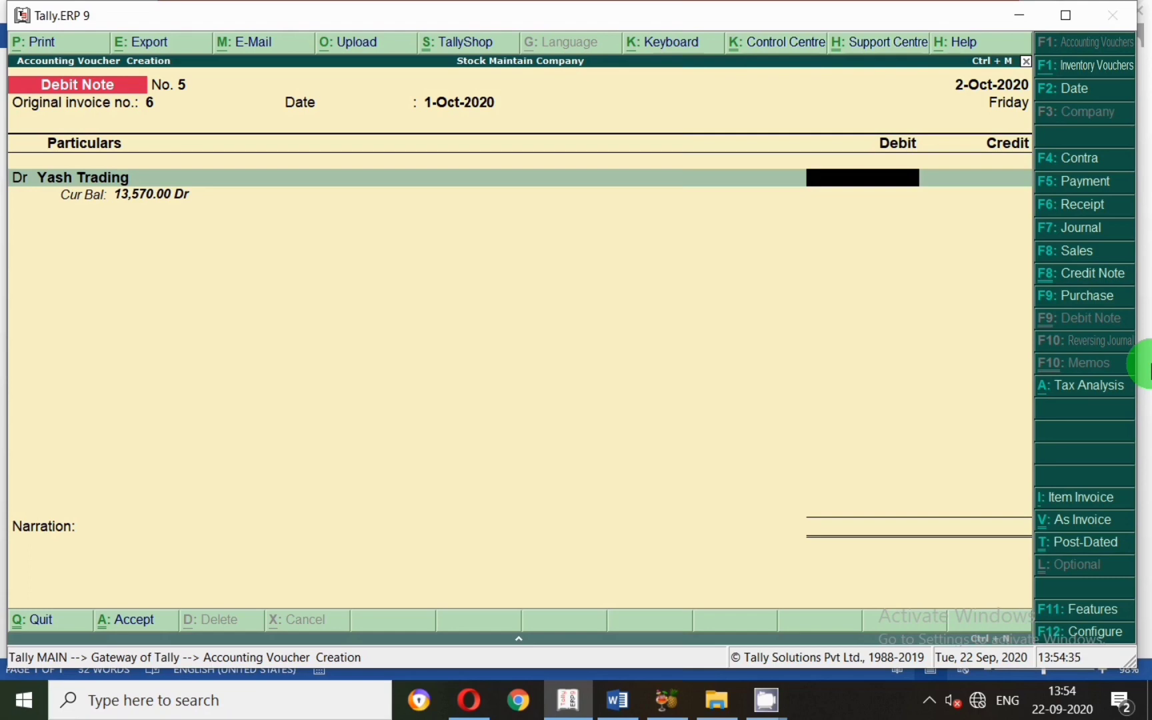
Enter a debit of 590 for Yash Trading and allocate it as Agst Ref to pending bill 6
text(590)
key(Return)
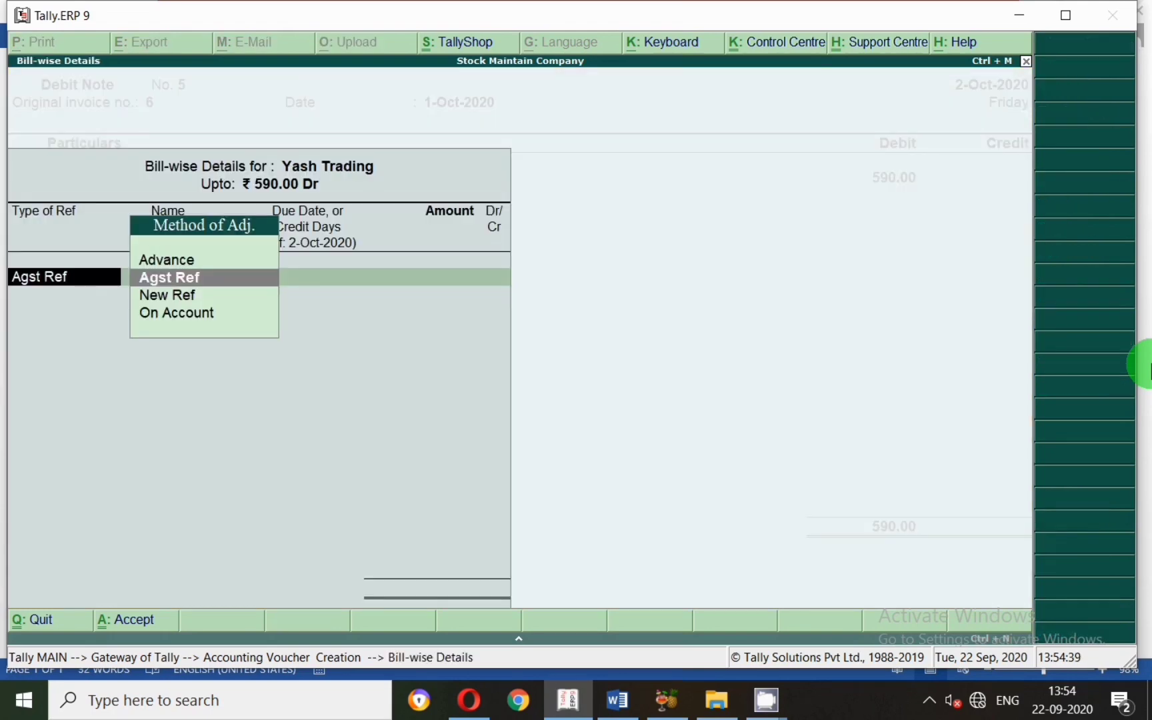
key(Return)
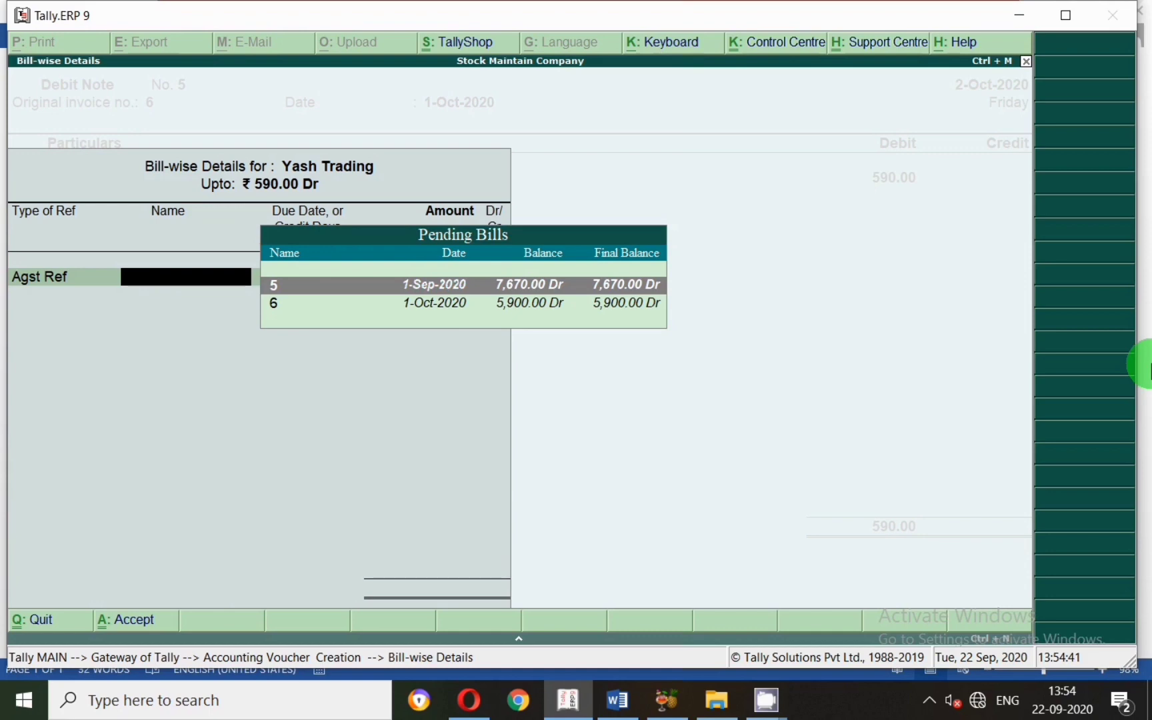
key(Down)
key(Return)
key(Return)
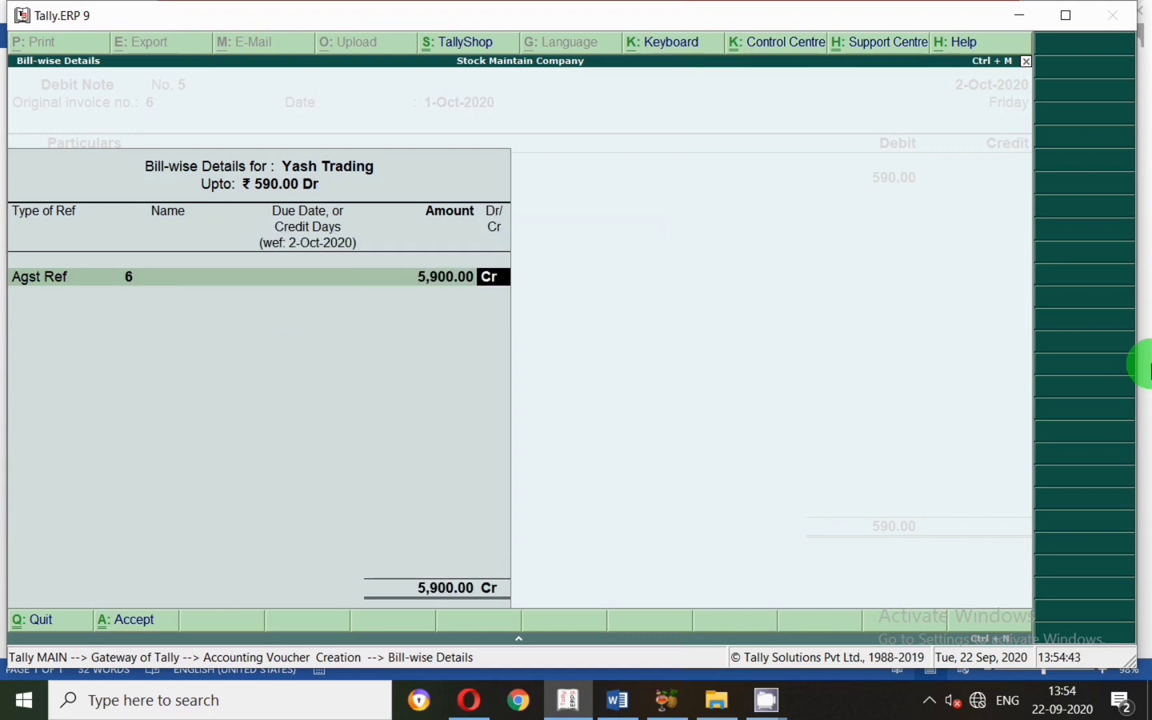
Change the bill 6 allocation to Dr with an amount of 590 and finish the bill-wise details
key(Return)
key(BackSpace)
text(d)
key(Return)
key(Return)
key(Return)
key(BackSpace)
key(BackSpace)
key(BackSpace)
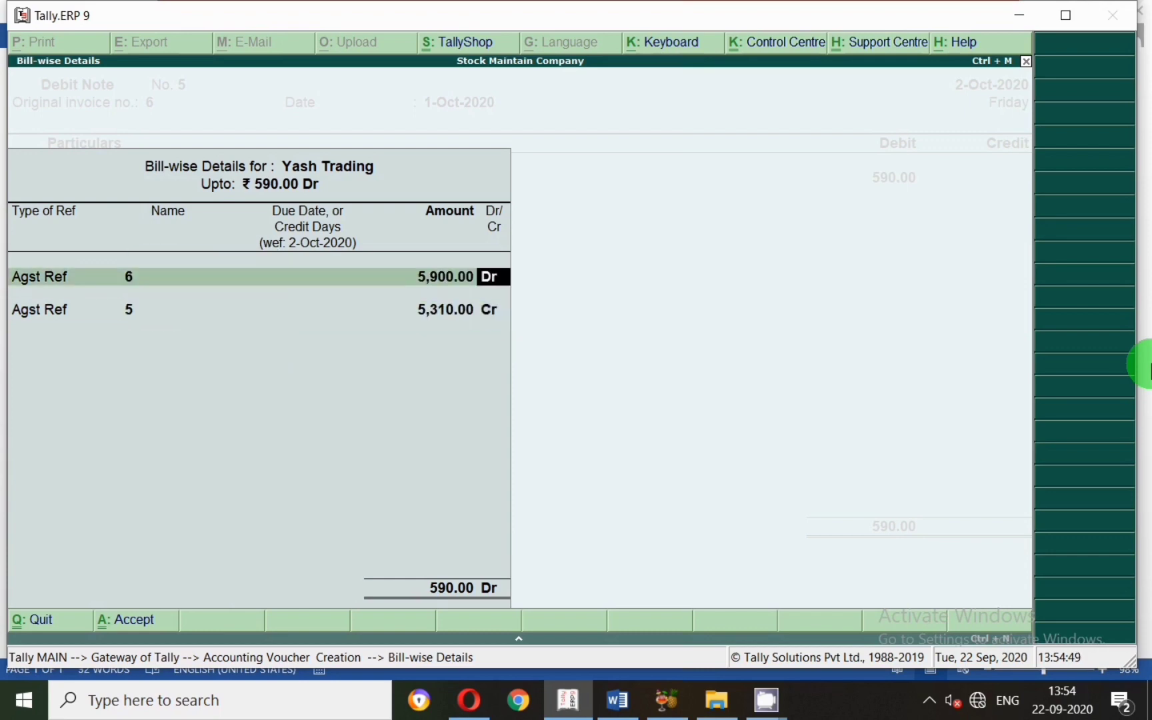
key(BackSpace)
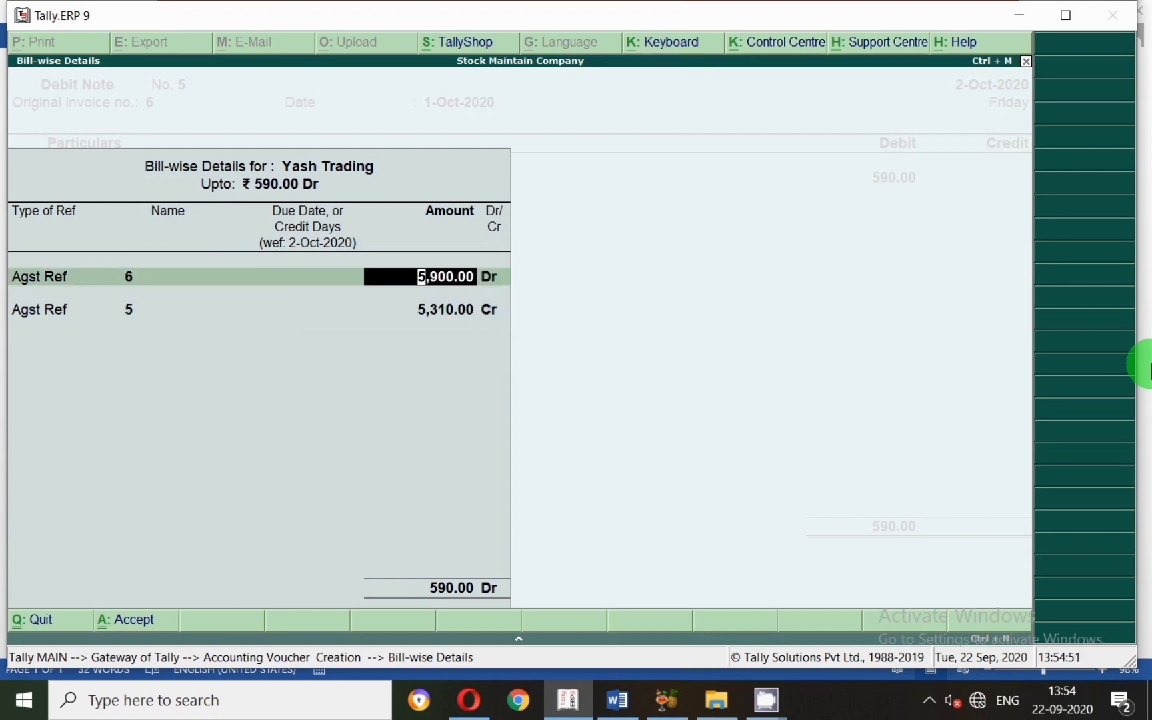
text(590)
key(Return)
key(Return)
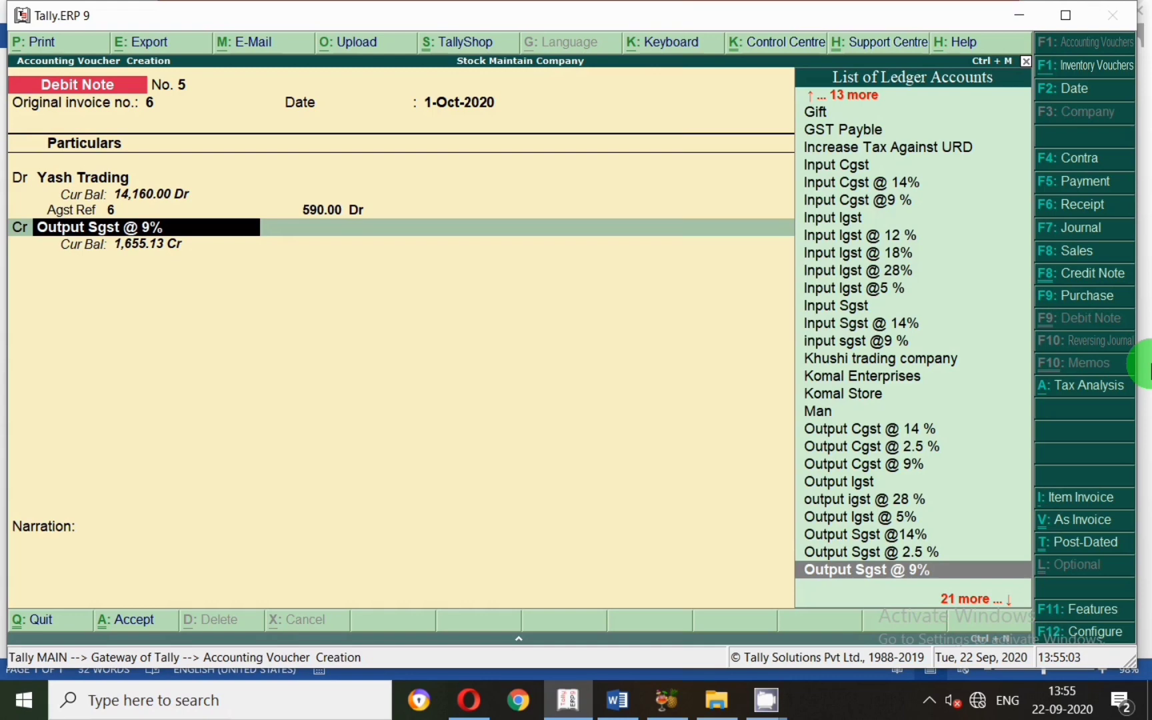
Choose Sale Local @ 18% as the ledger on the first credit line
text(D)
key(BackSpace)
text(Sale)
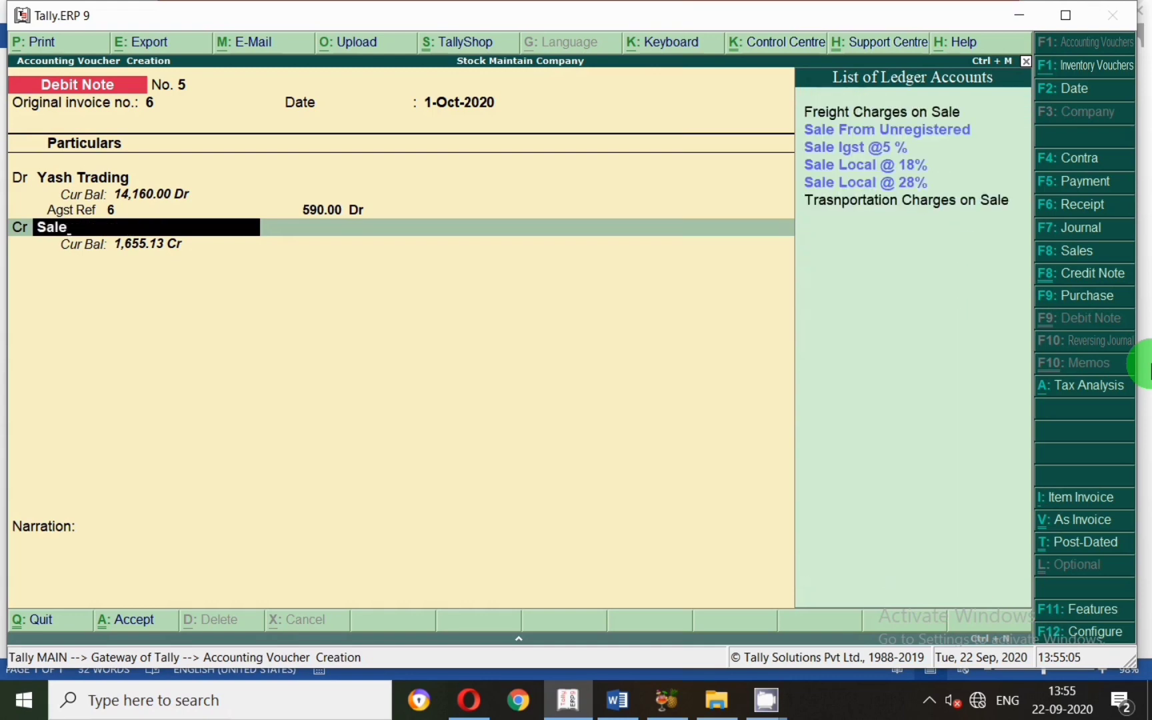
key(Down)
key(Down)
key(Down)
key(Return)
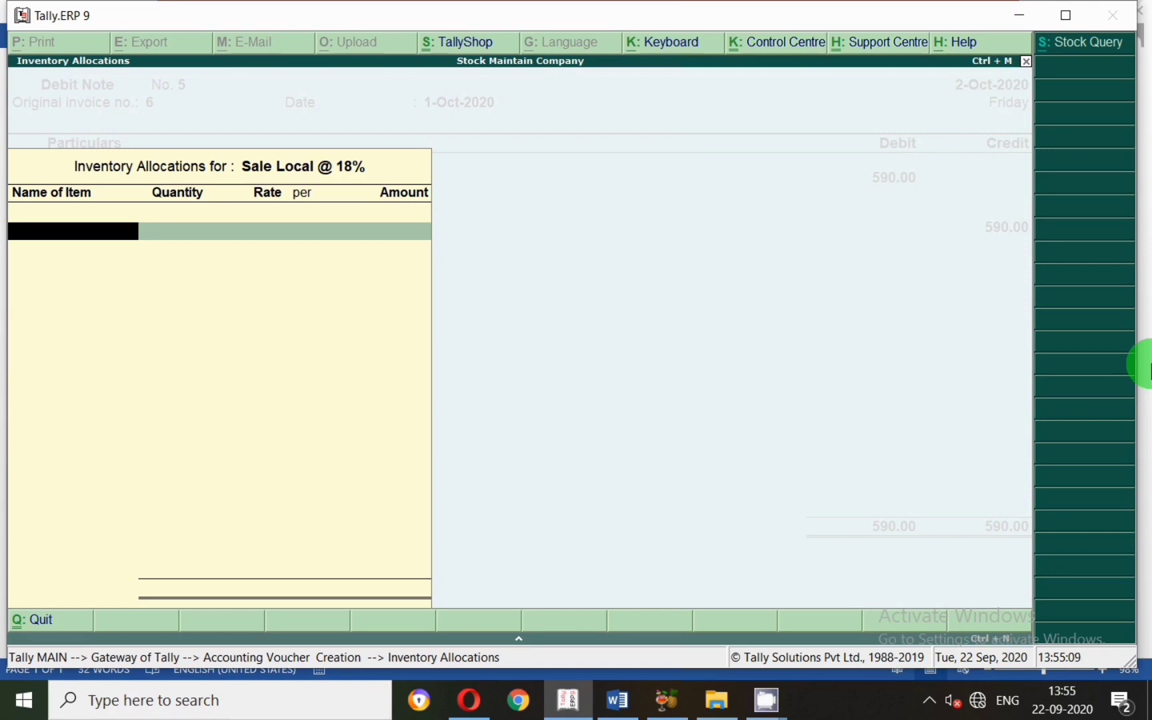
Allocate 500 to the item Fan at Main Location without a quantity, and finish the inventory allocations
text(Fa)
key(Return)
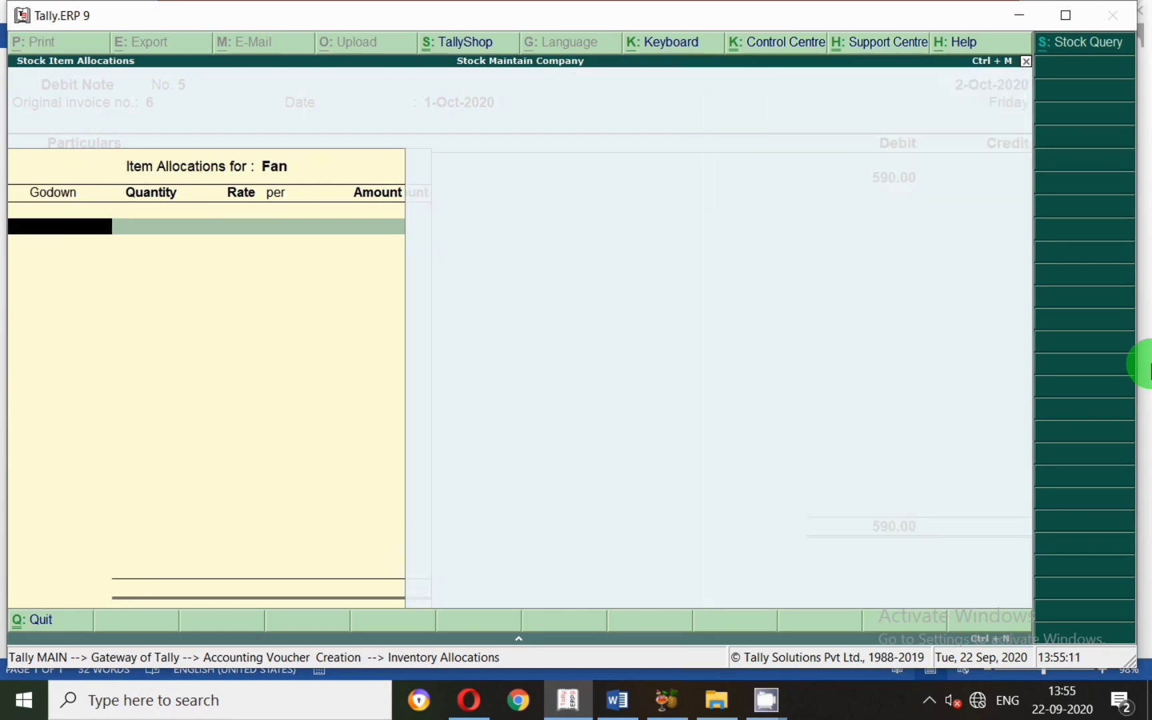
key(Return)
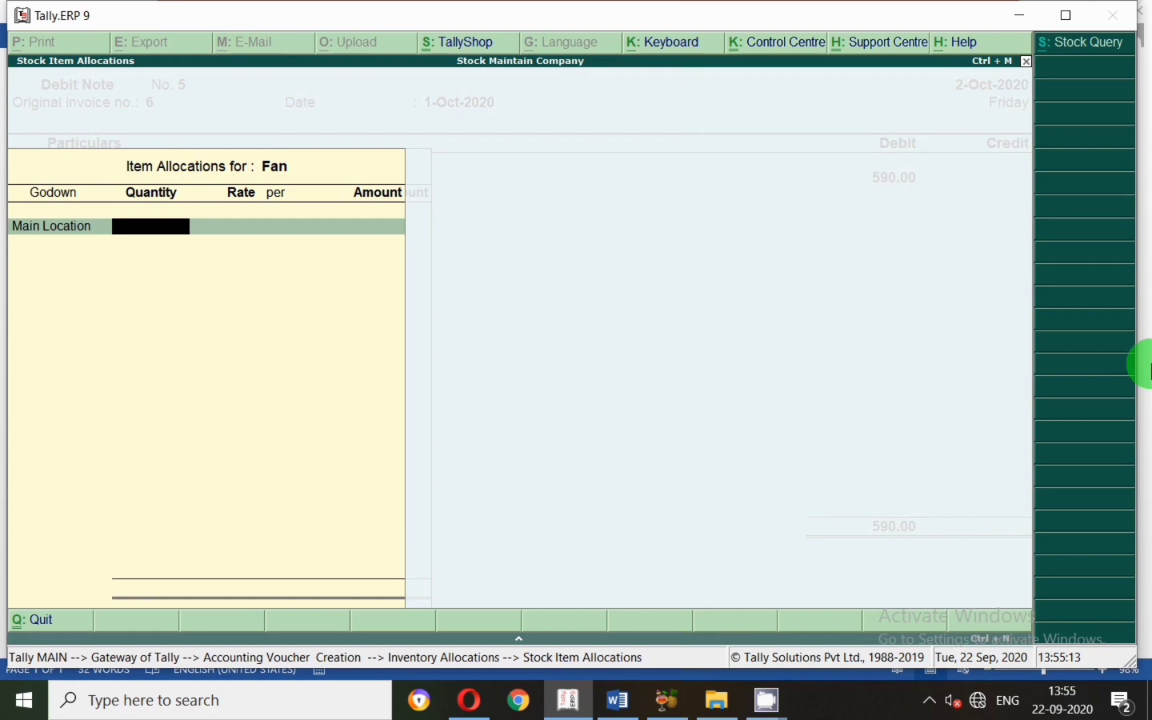
key(Return)
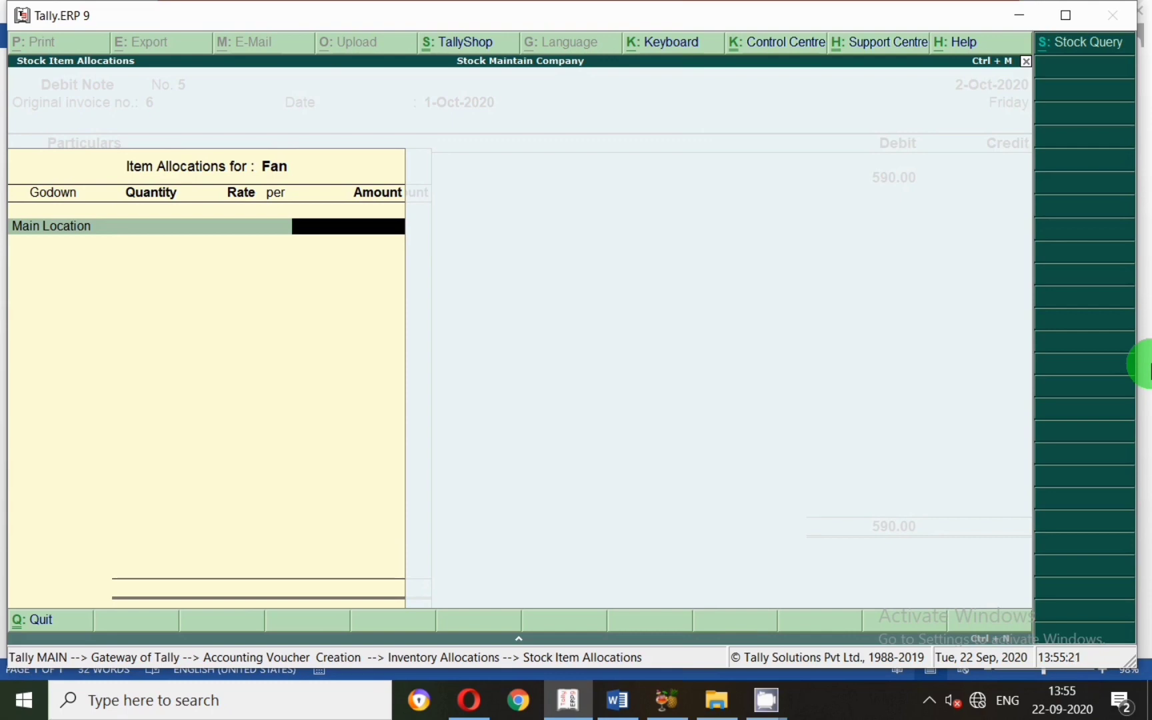
text(500)
key(Return)
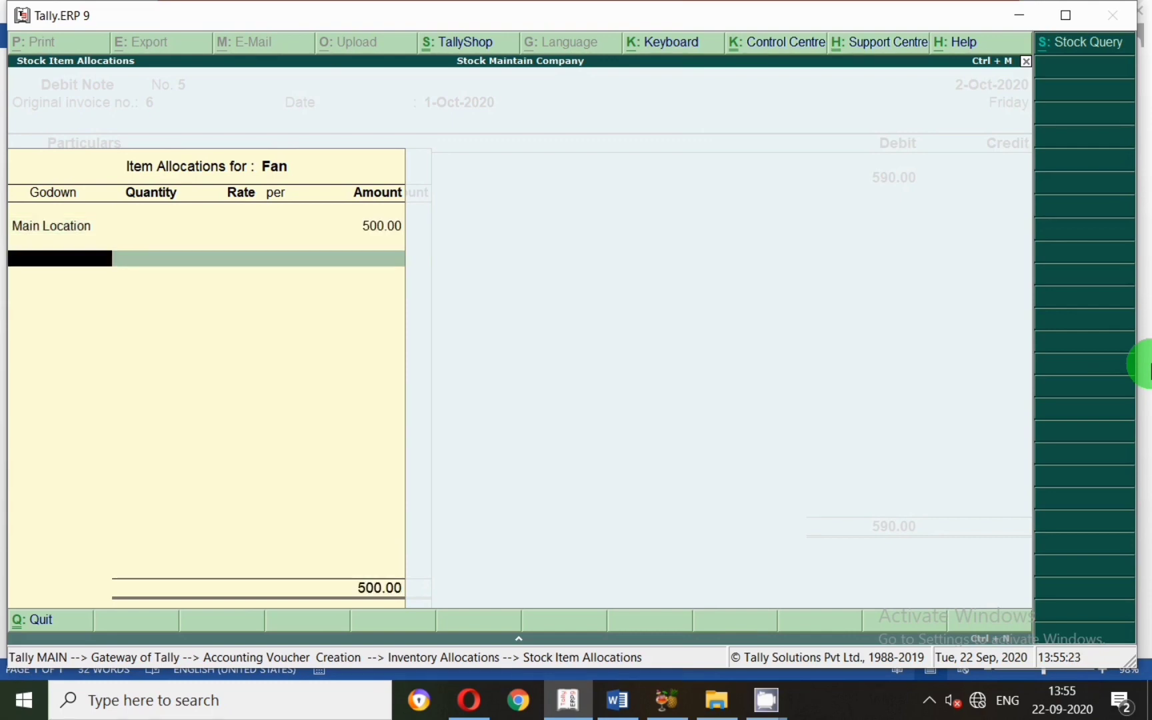
key(Return)
key(Return)
key(Return)
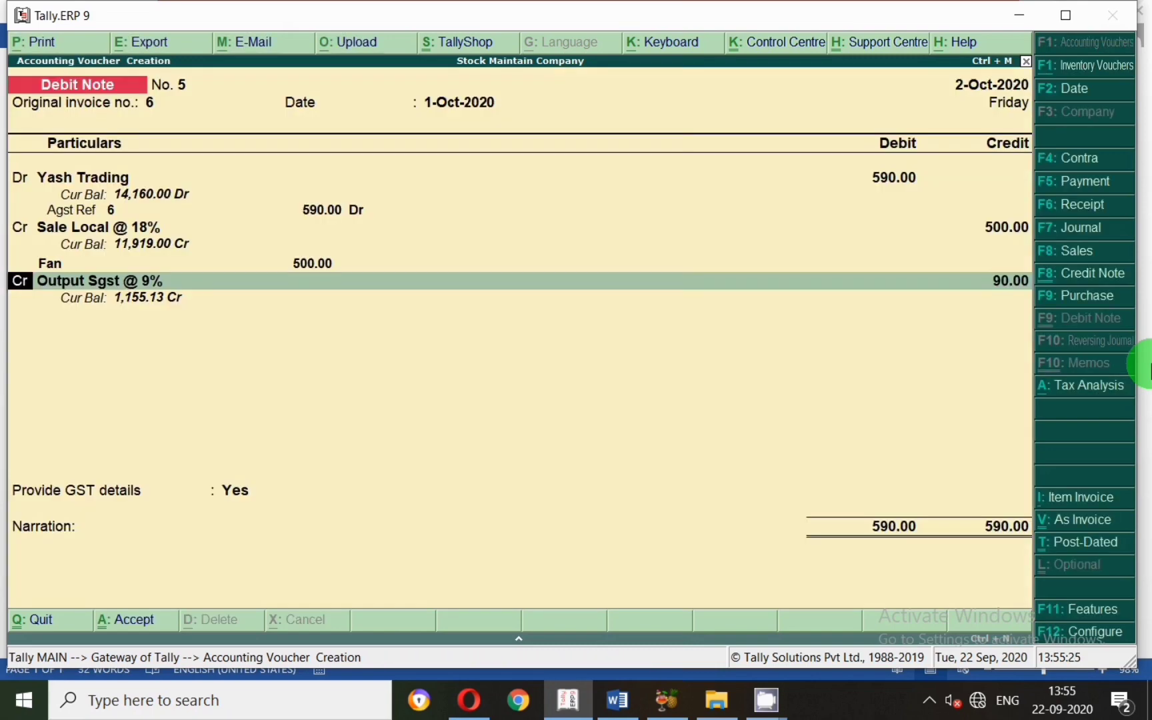
Credit the ledger Output Sgst @ 9% with 45 in the debit note
key(Return)
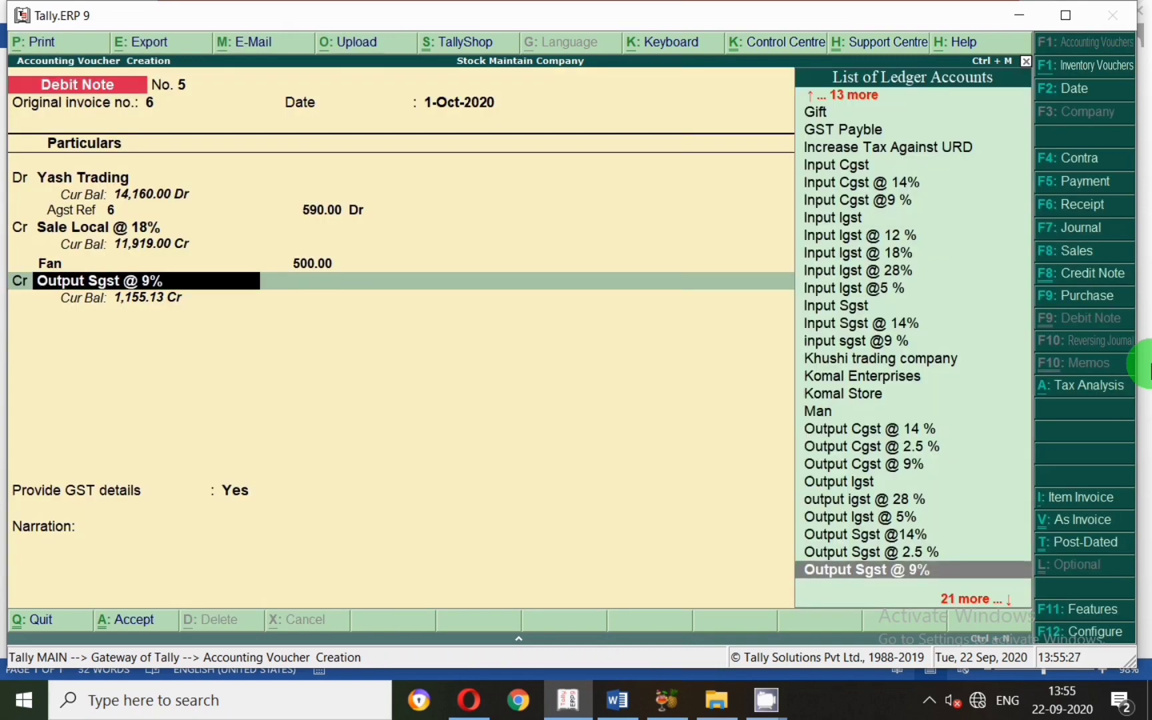
key(Return)
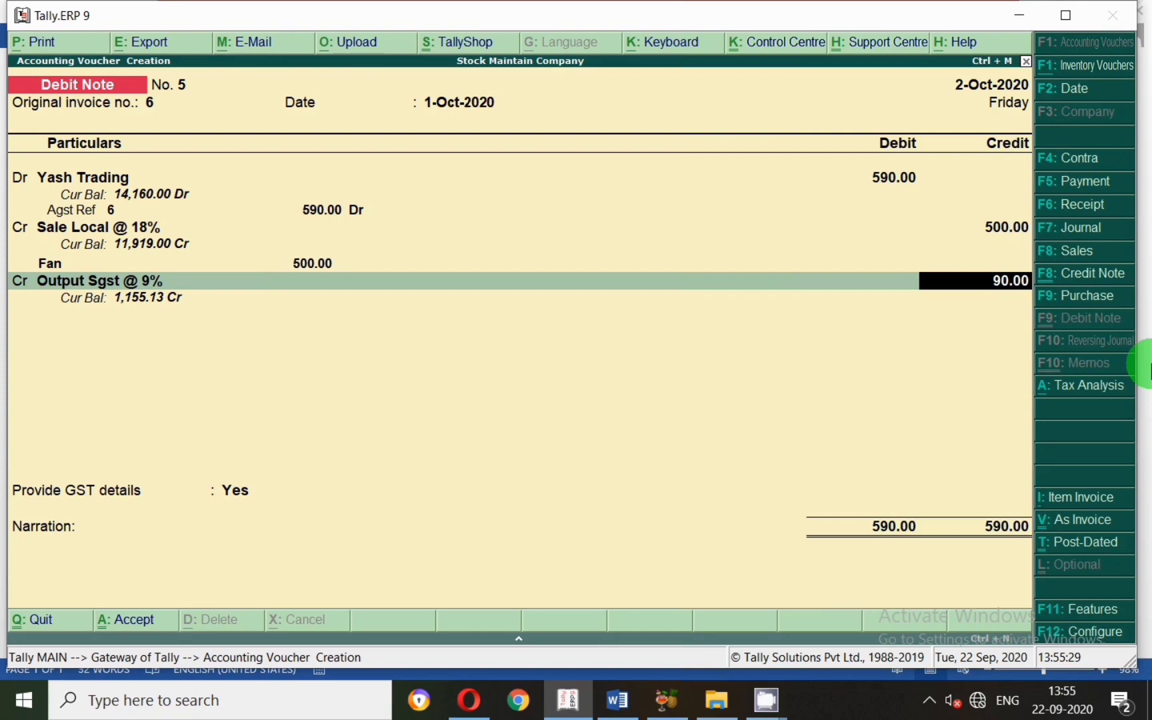
text(45)
key(Return)
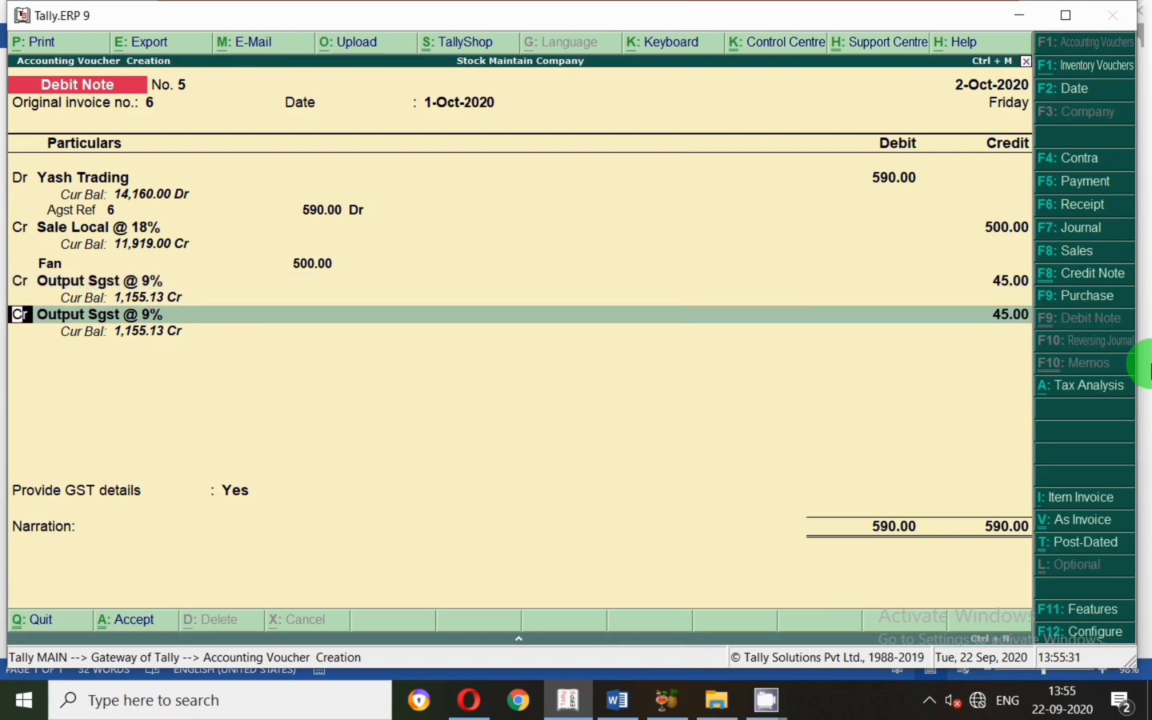
Add a credit line for the ledger Output Cgst @ 9% with an amount of 45
key(Return)
text(Cgst)
key(Down)
key(Down)
key(Down)
key(Down)
key(Down)
key(Down)
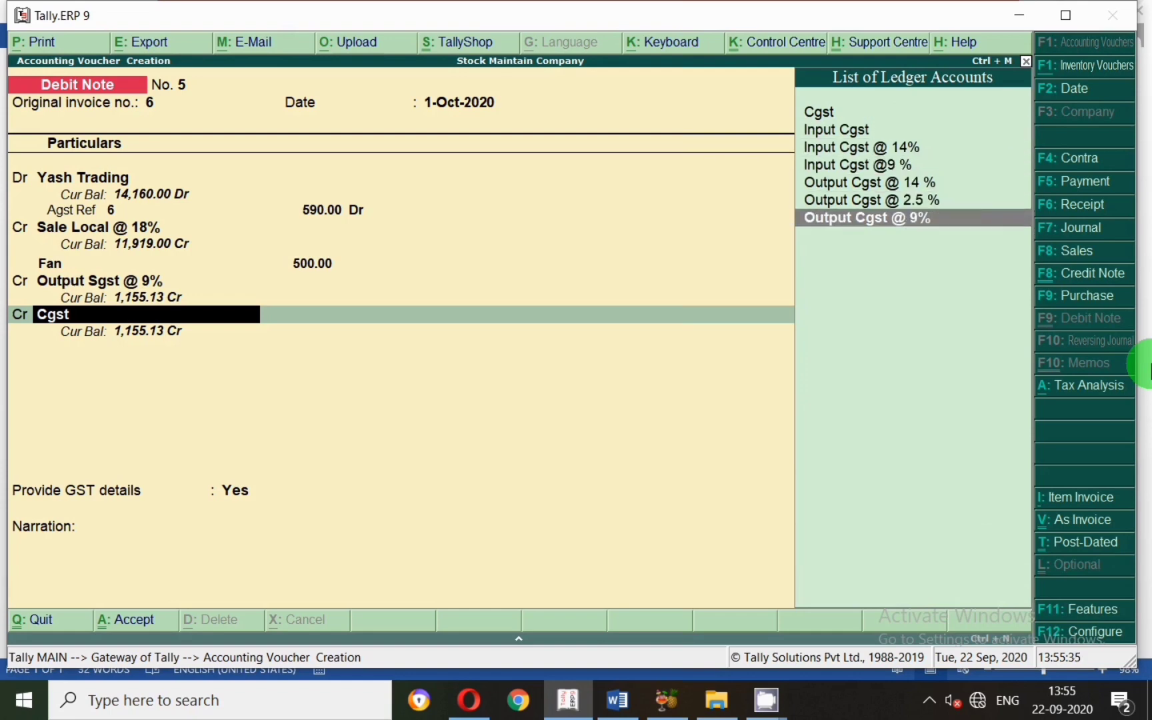
key(Return)
key(Return)
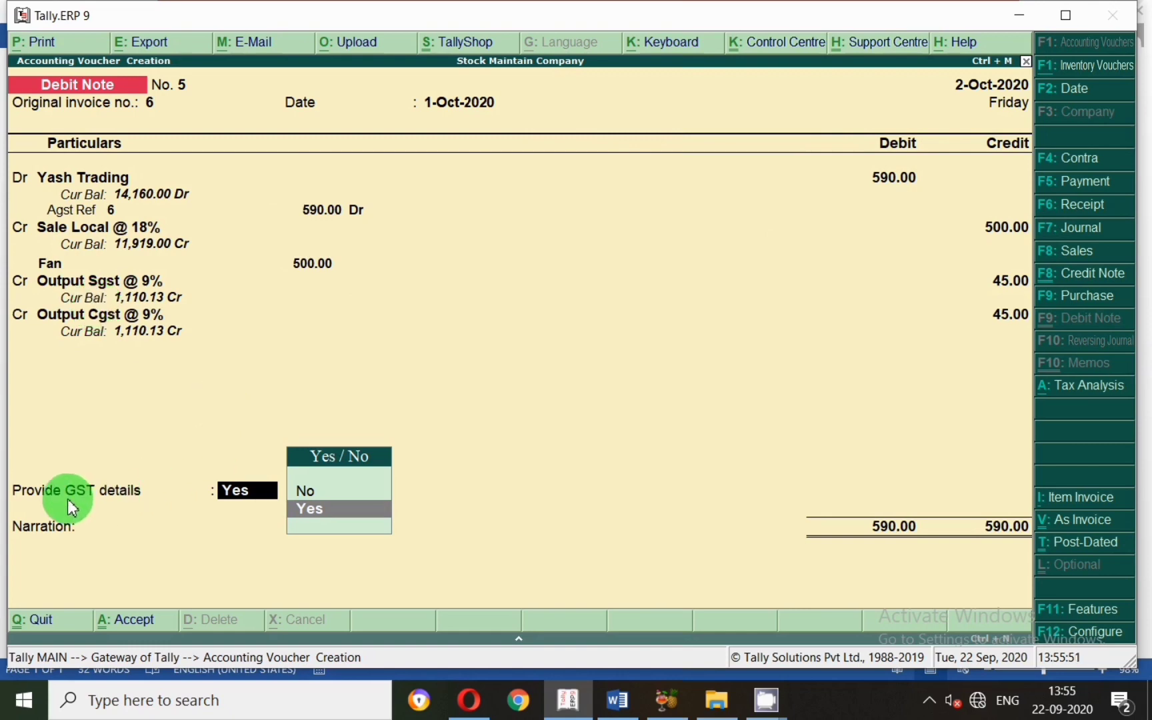
Provide GST details with the reason 04-Correction in Invoice, leave the narration empty, and save the debit note
key(Return)
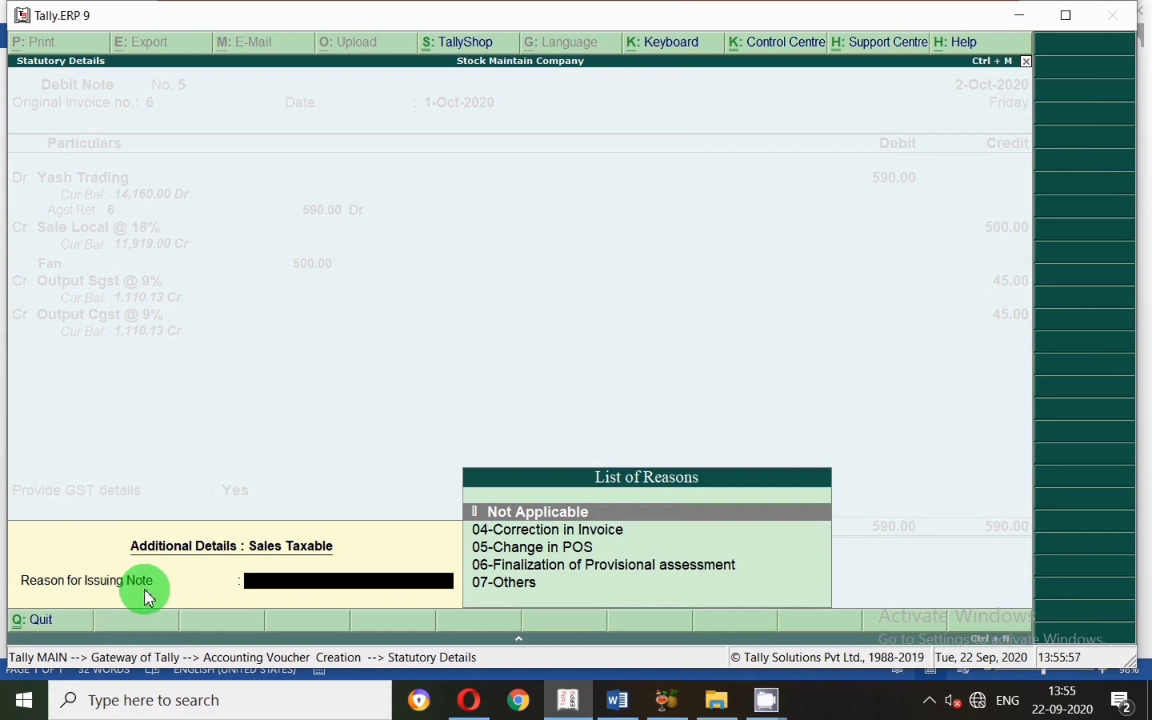
click(507, 530)
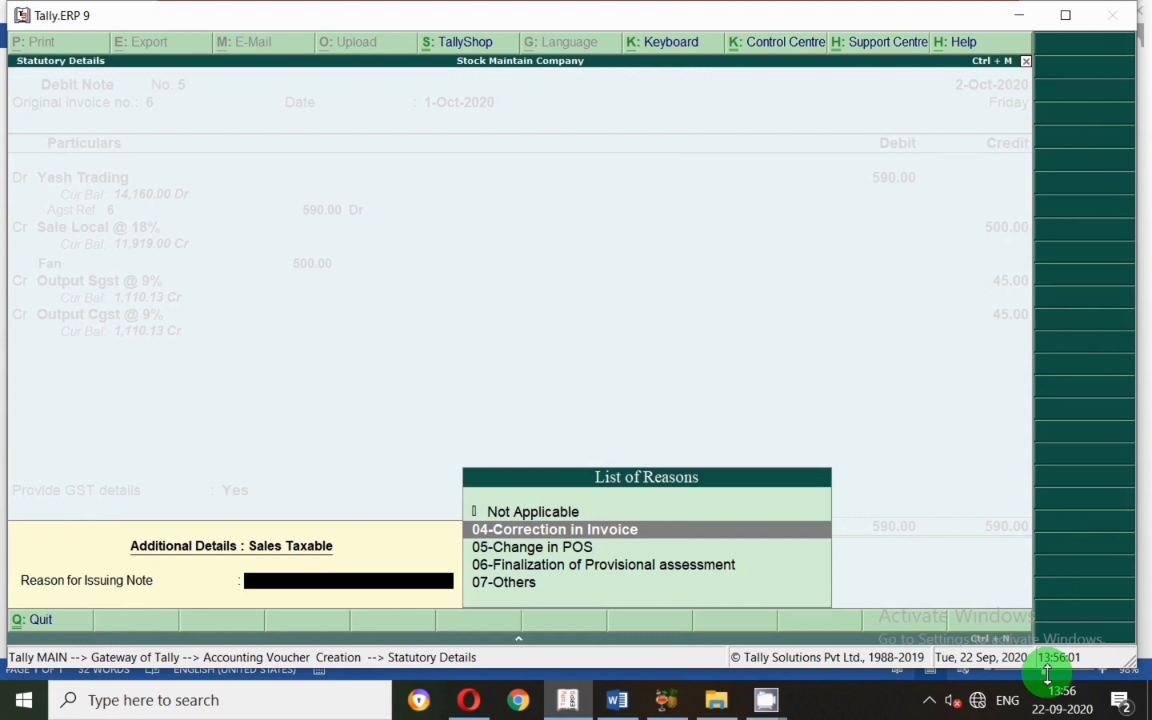
key(Return)
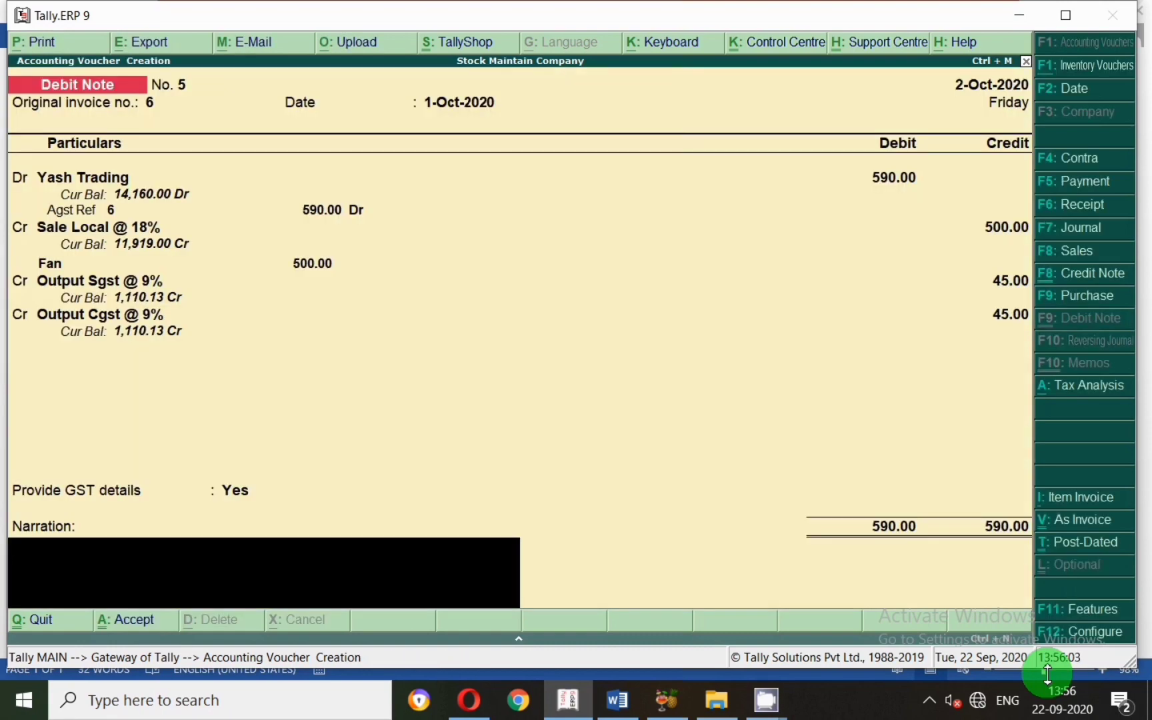
key(Return)
key(Return)
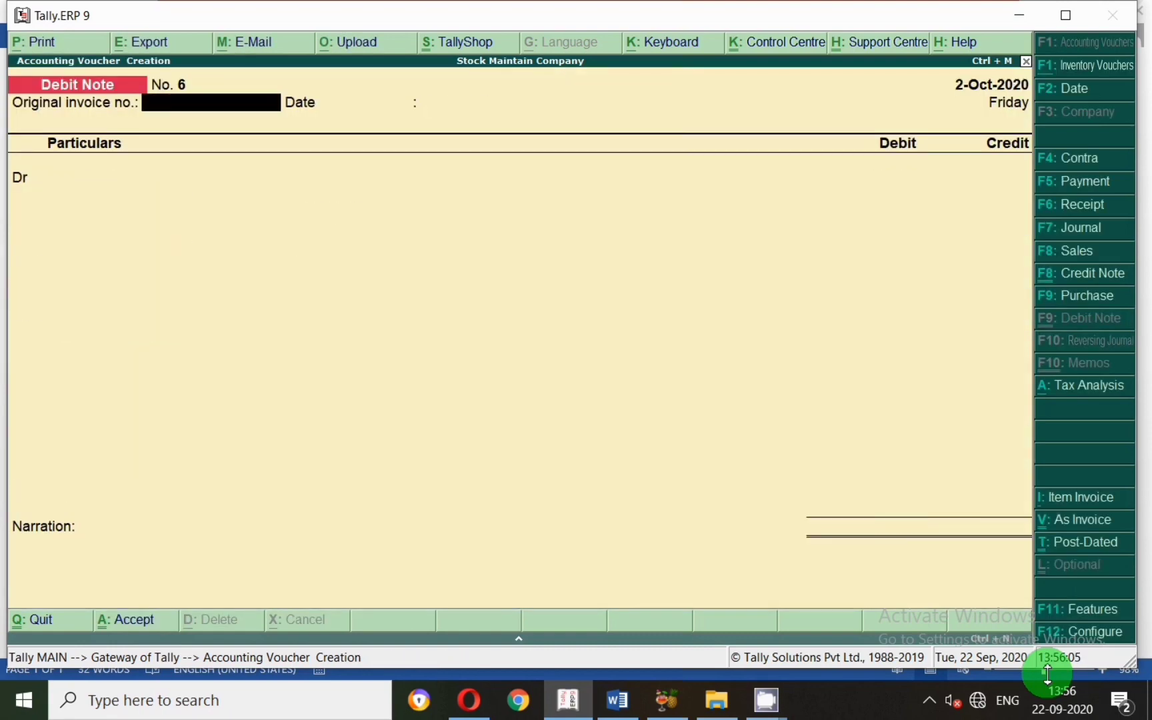
Open the GSTR-1 report and set its period to 1-Oct-2020 to 31-Oct-2020
key(Escape)
key(Return)
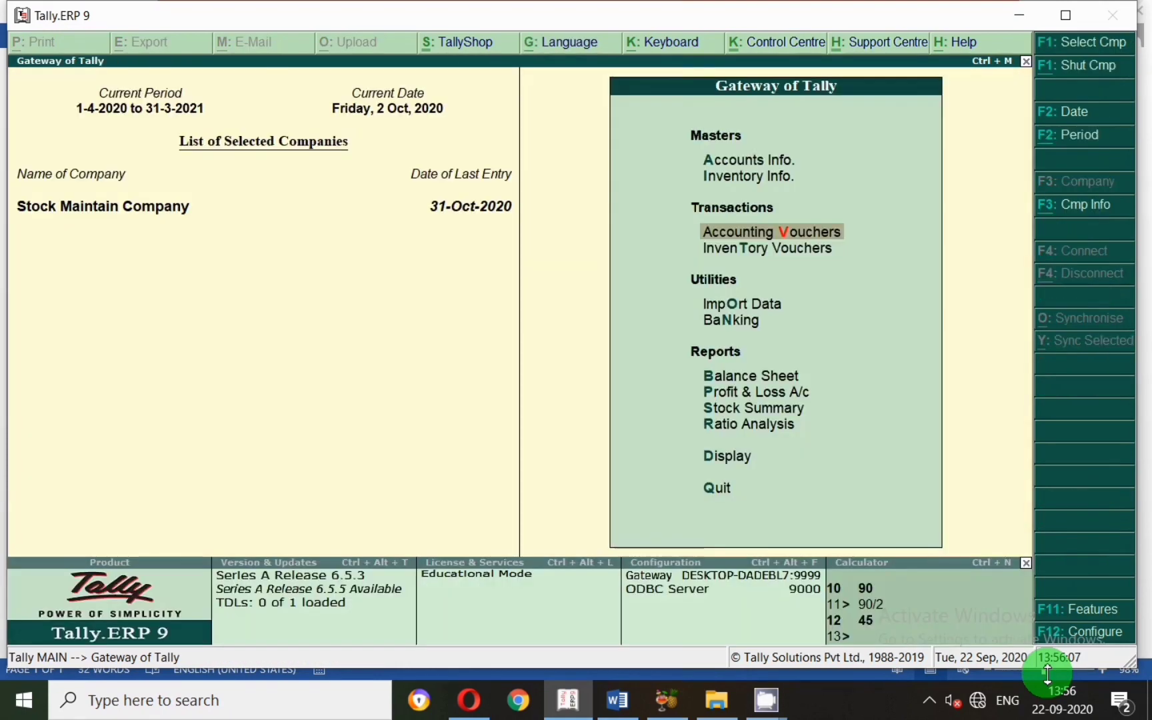
key(o)
key(g)
key(Return)
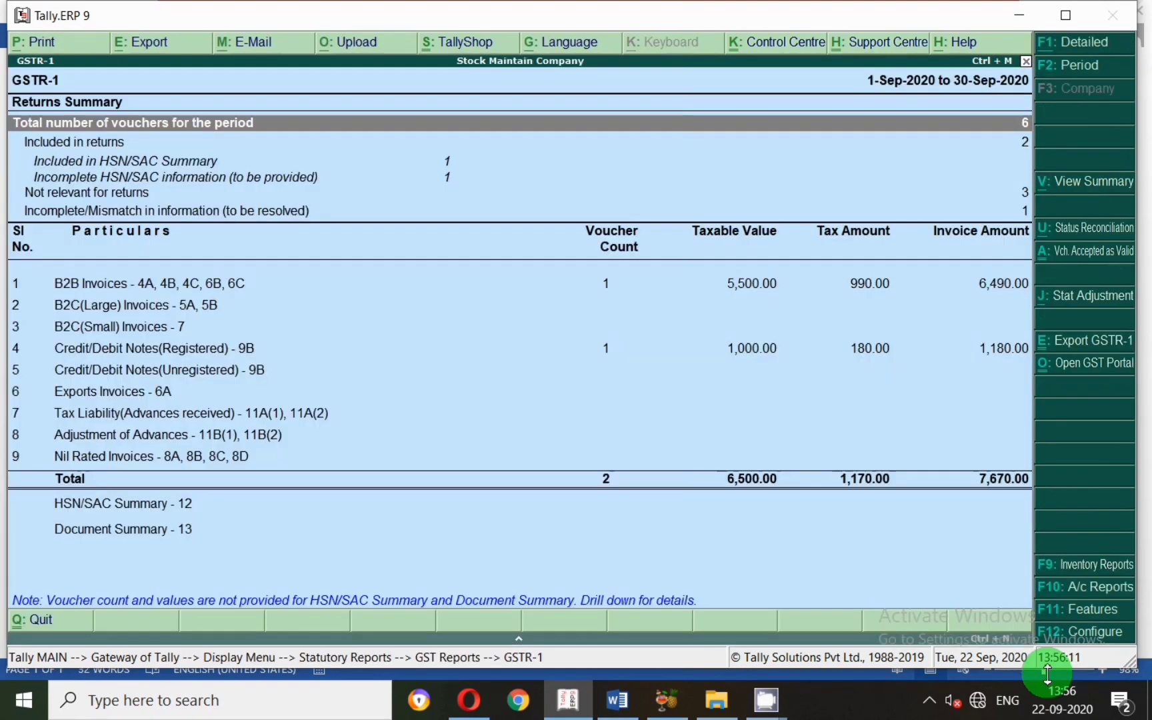
key(F2)
text(1.10)
key(Return)
text(31.10)
key(Return)
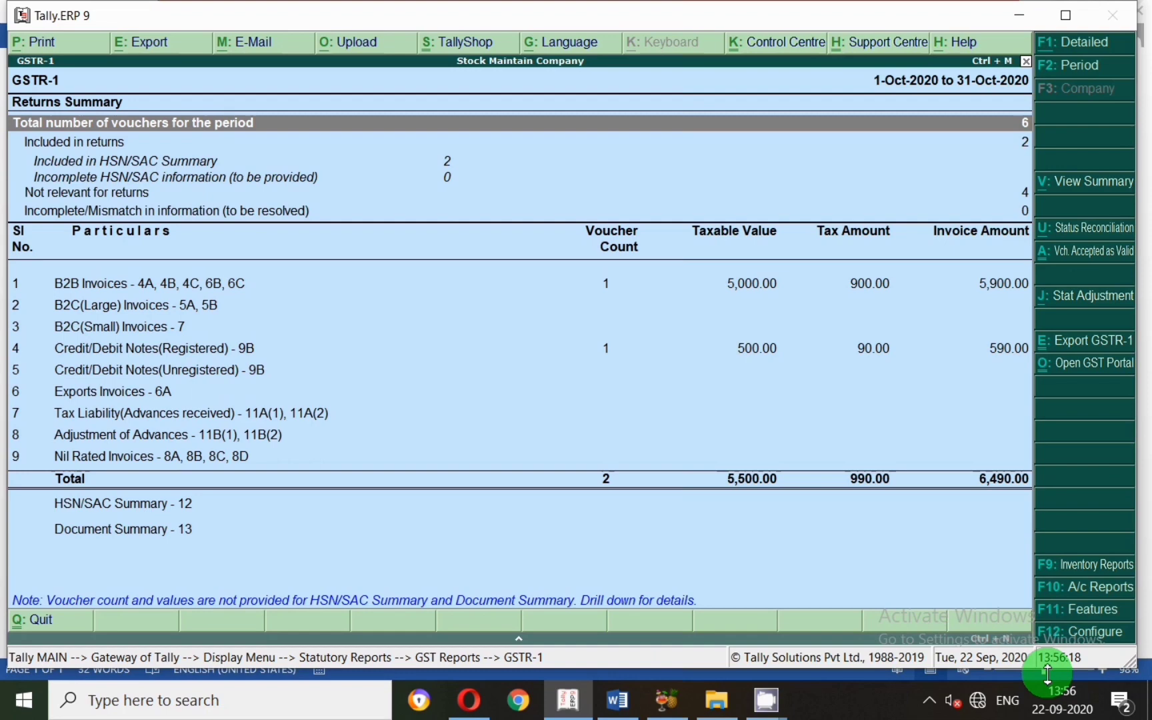
Examine the B2B Invoices and Credit/Debit Notes (Registered) rows in the GSTR-1 returns summary
key(Down)
key(Down)
key(Down)
key(Down)
key(Down)
key(Down)
key(Down)
key(Down)
key(Down)
key(Up)
key(Up)
key(Up)
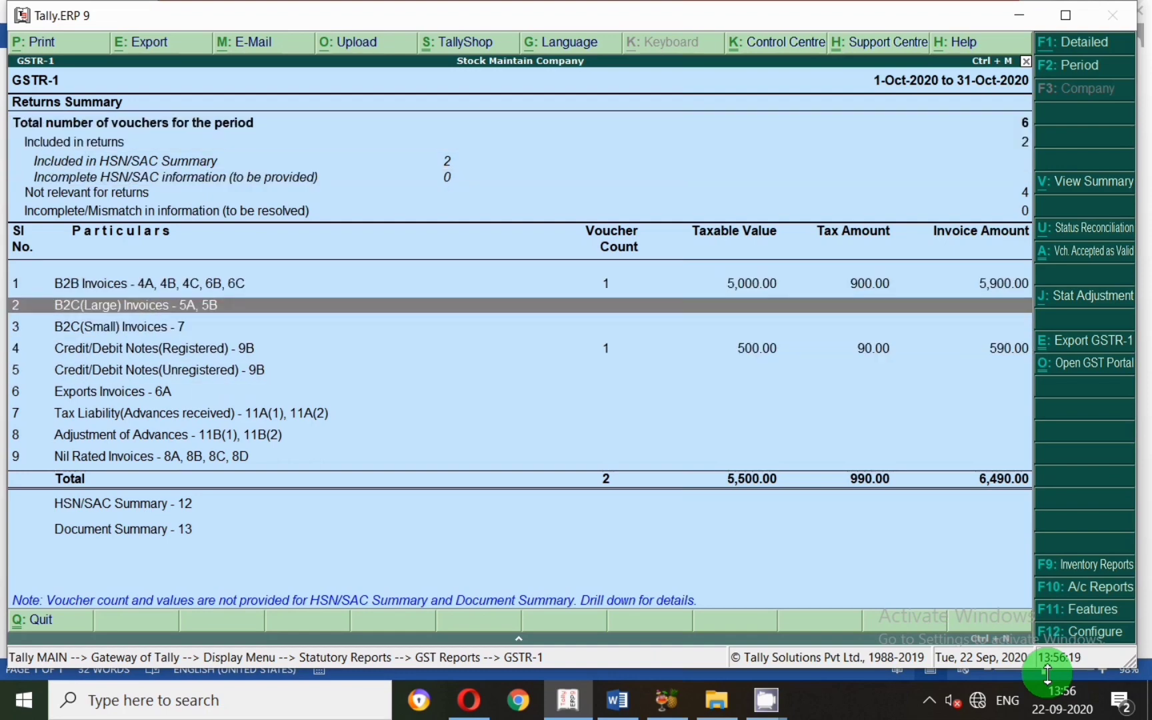
key(Up)
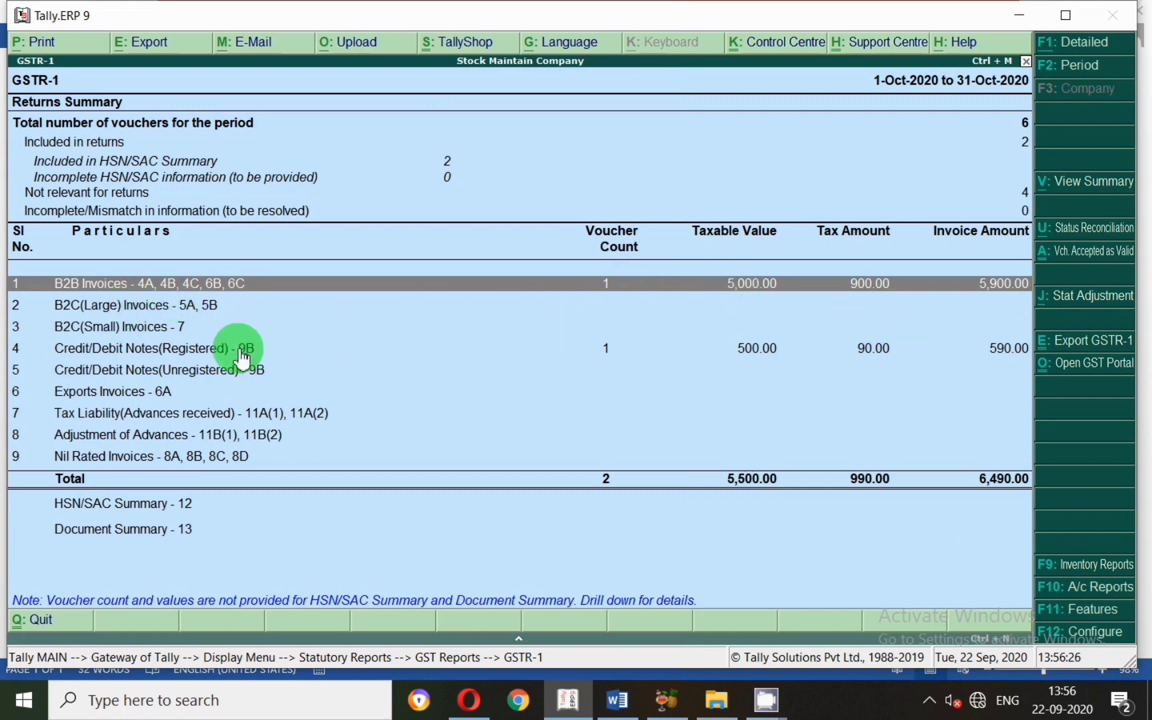
click(236, 347)
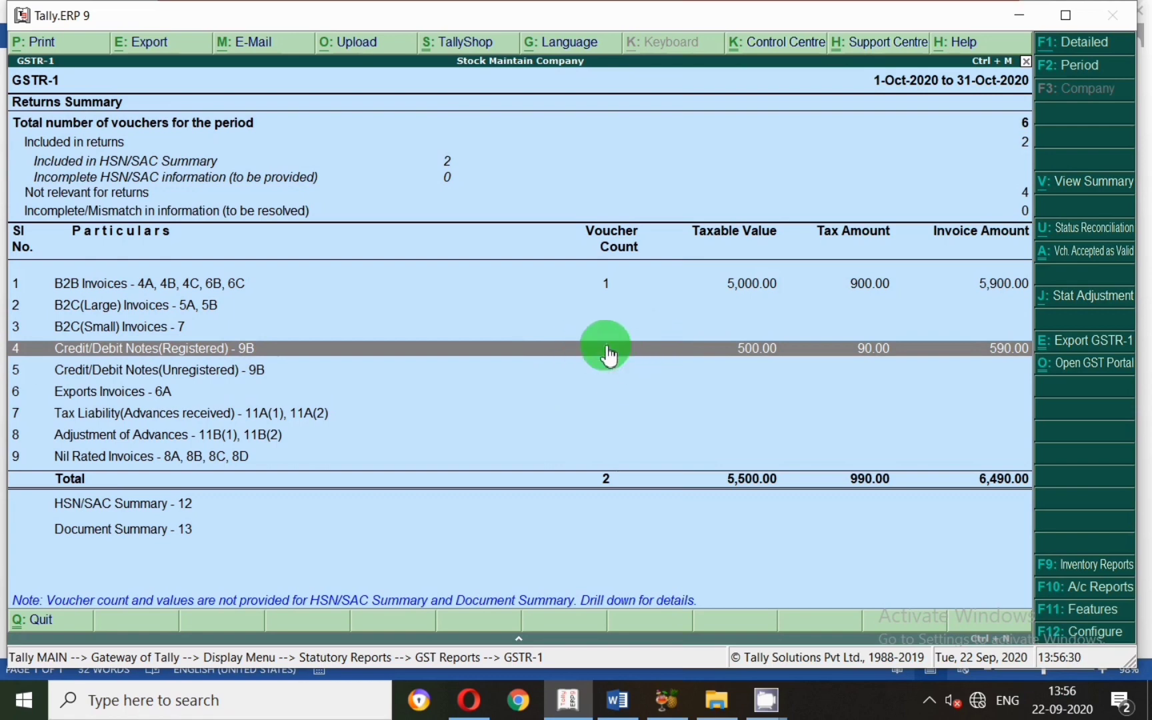
click(606, 300)
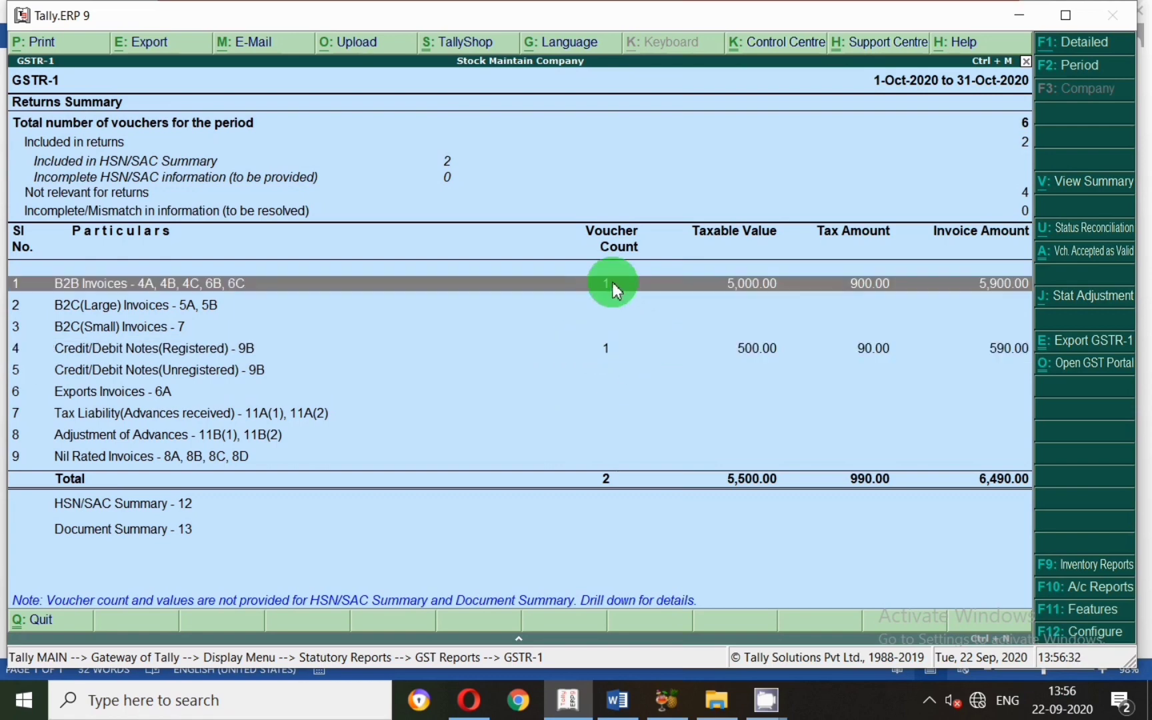
Drill down from B2B Invoices to the Yash Trading sales voucher, review it, and leave it without changes
key(Return)
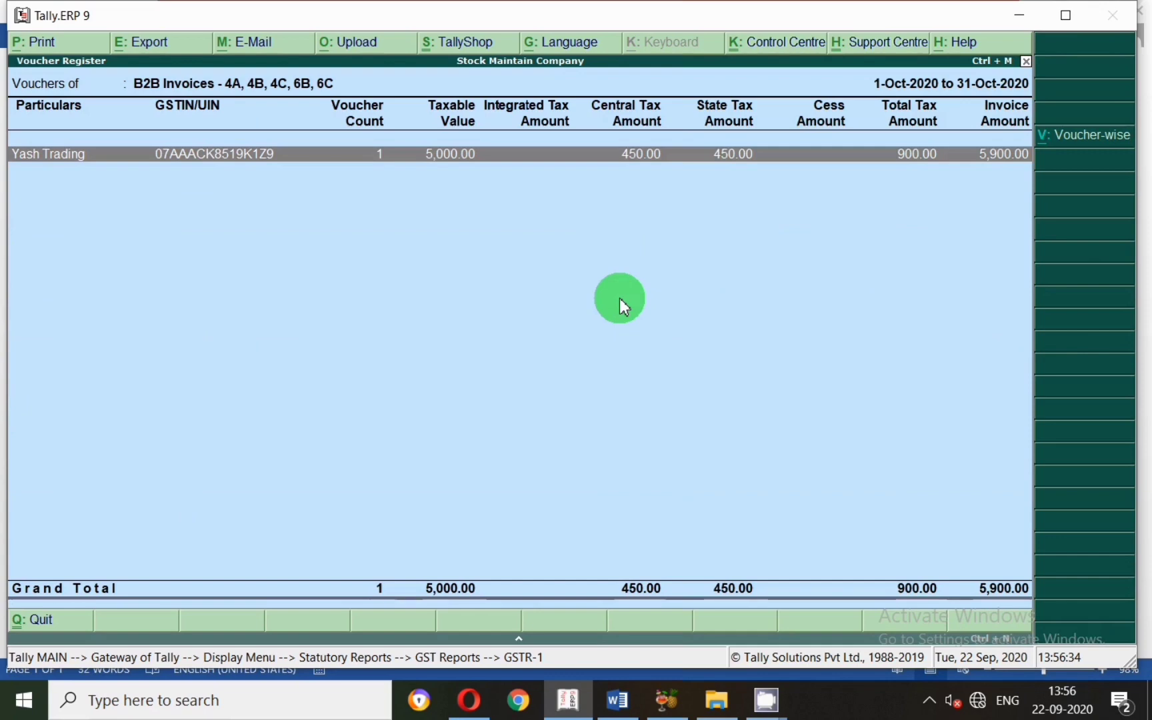
key(Return)
key(Return)
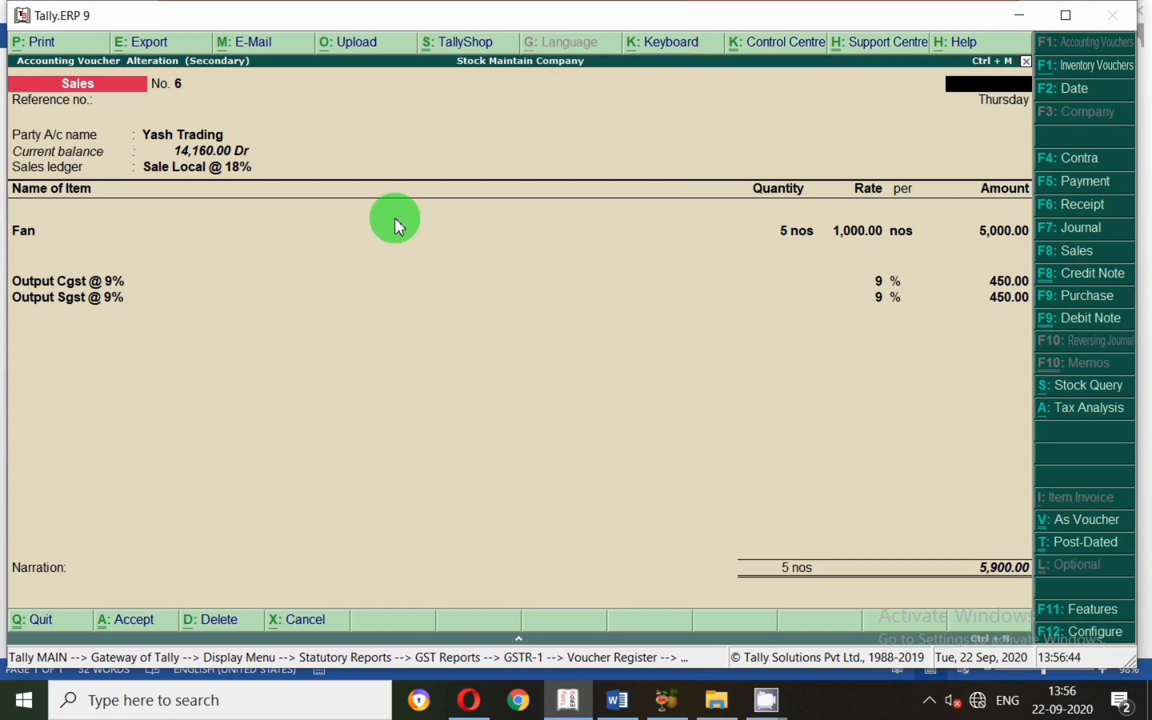
key(Escape)
key(y)
key(Escape)
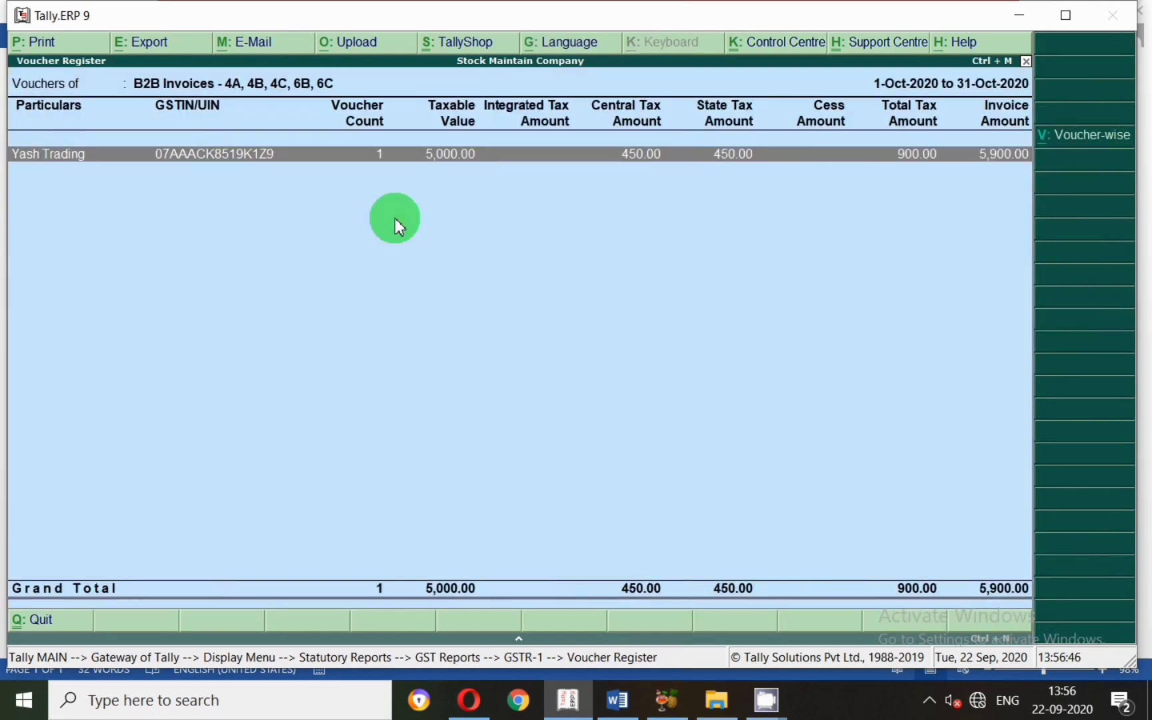
Drill down from Credit/Debit Notes (Registered) - 9B to the Yash Trading debit note, review it, and return to the GSTR-1 summary
key(Escape)
key(Down)
key(Down)
key(Down)
key(Return)
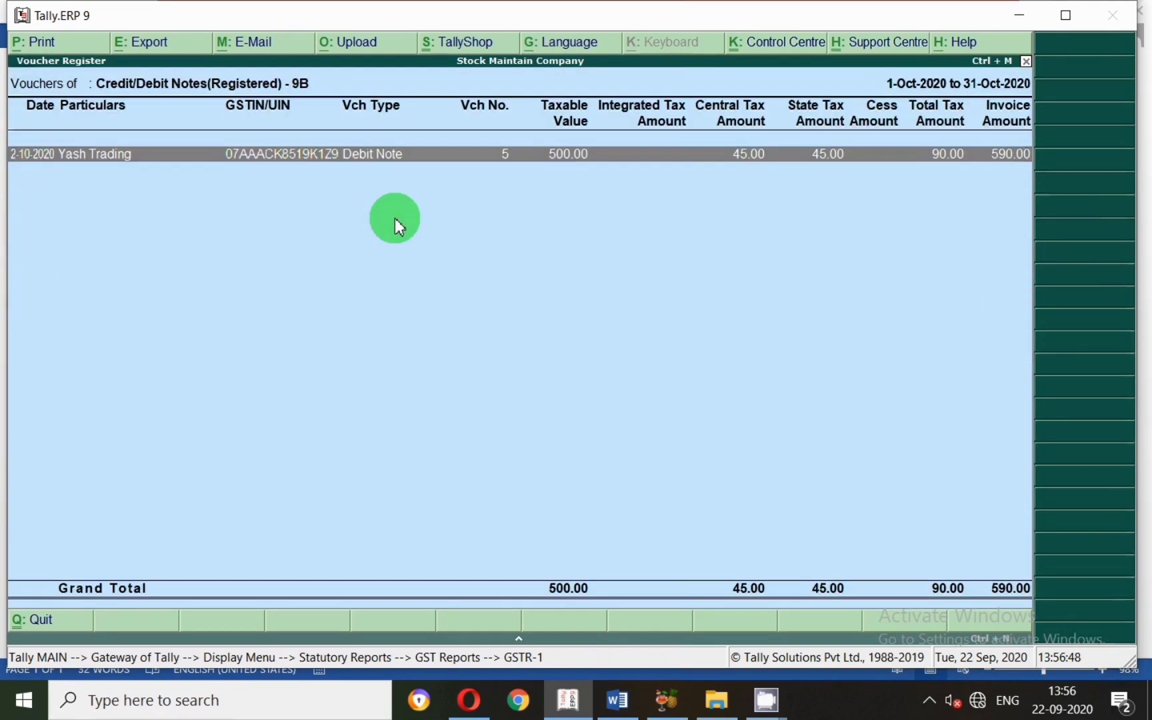
key(Return)
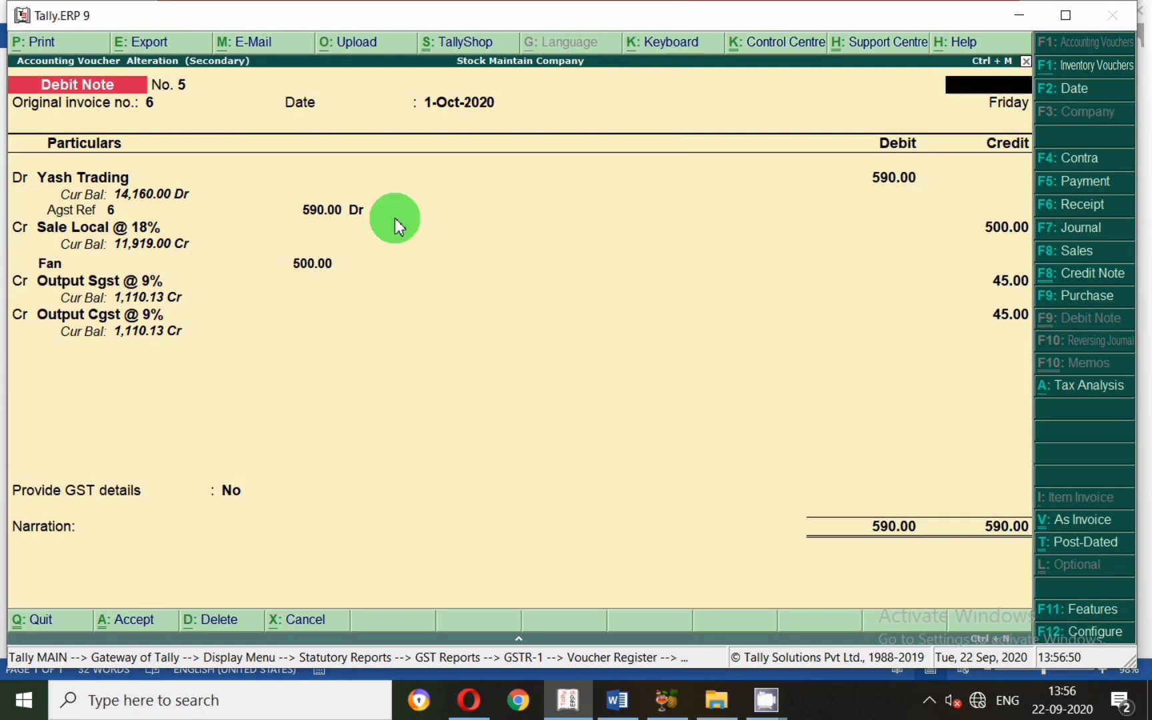
key(Escape)
key(y)
key(Escape)
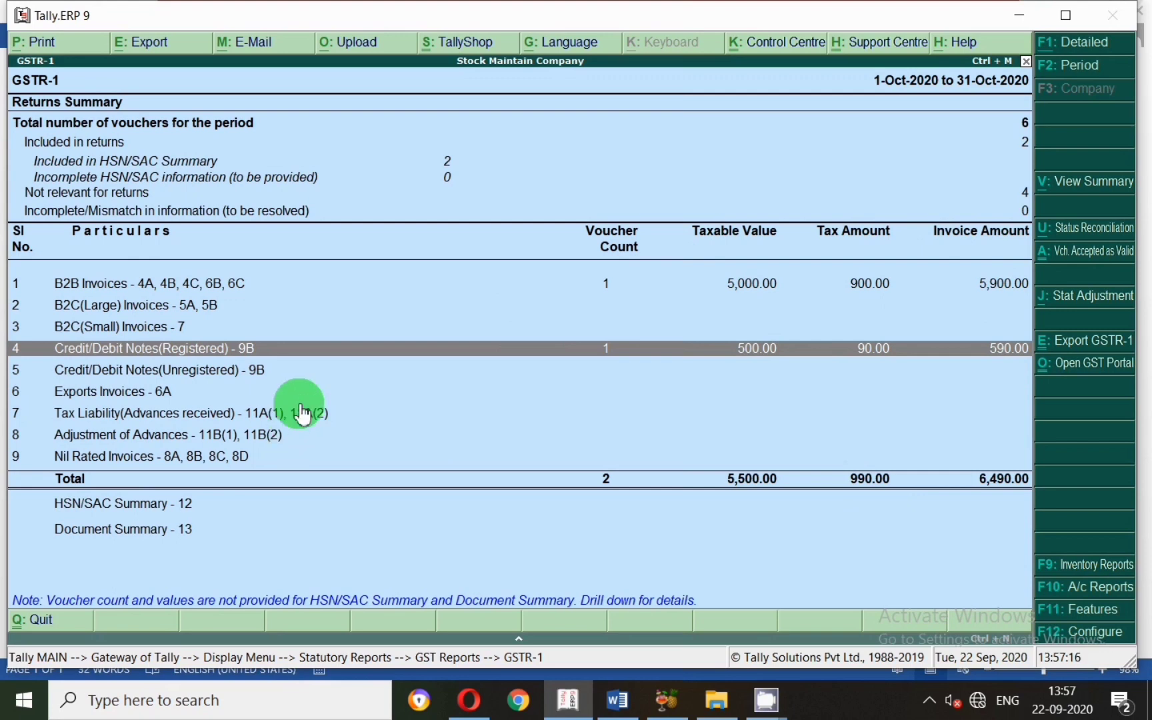
Leave the GST reports and start a new sales voucher dated 1-Nov-2020 in item invoice mode
key(Escape)
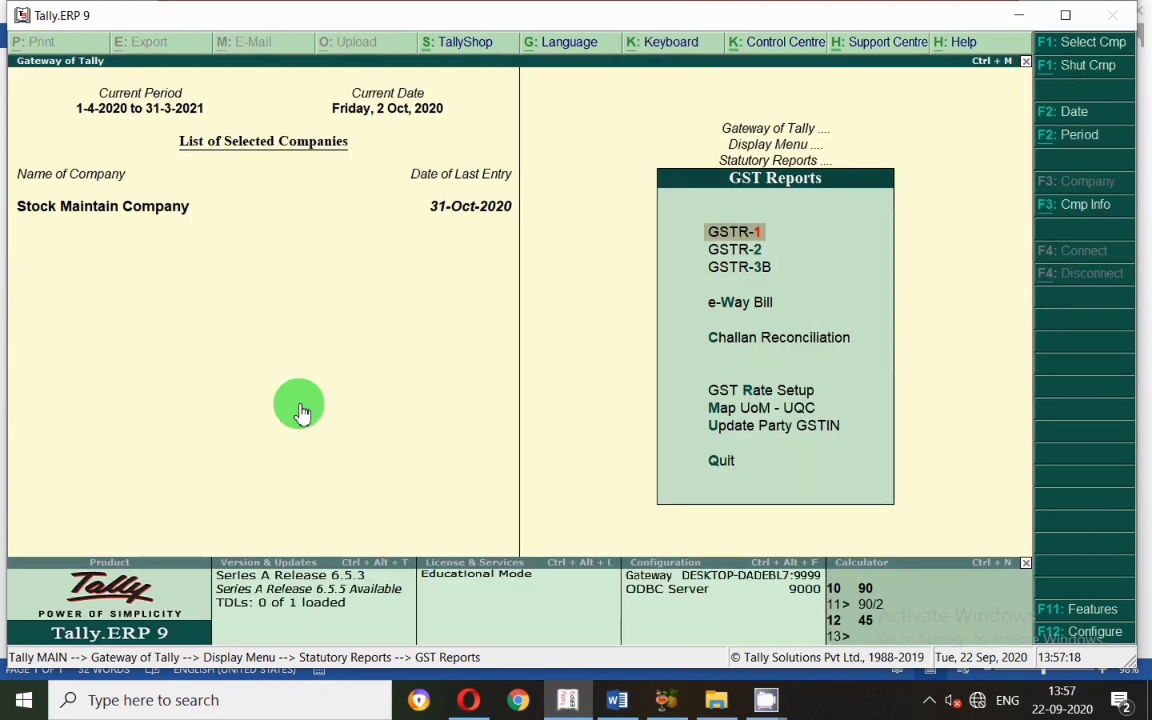
key(Escape)
key(Escape)
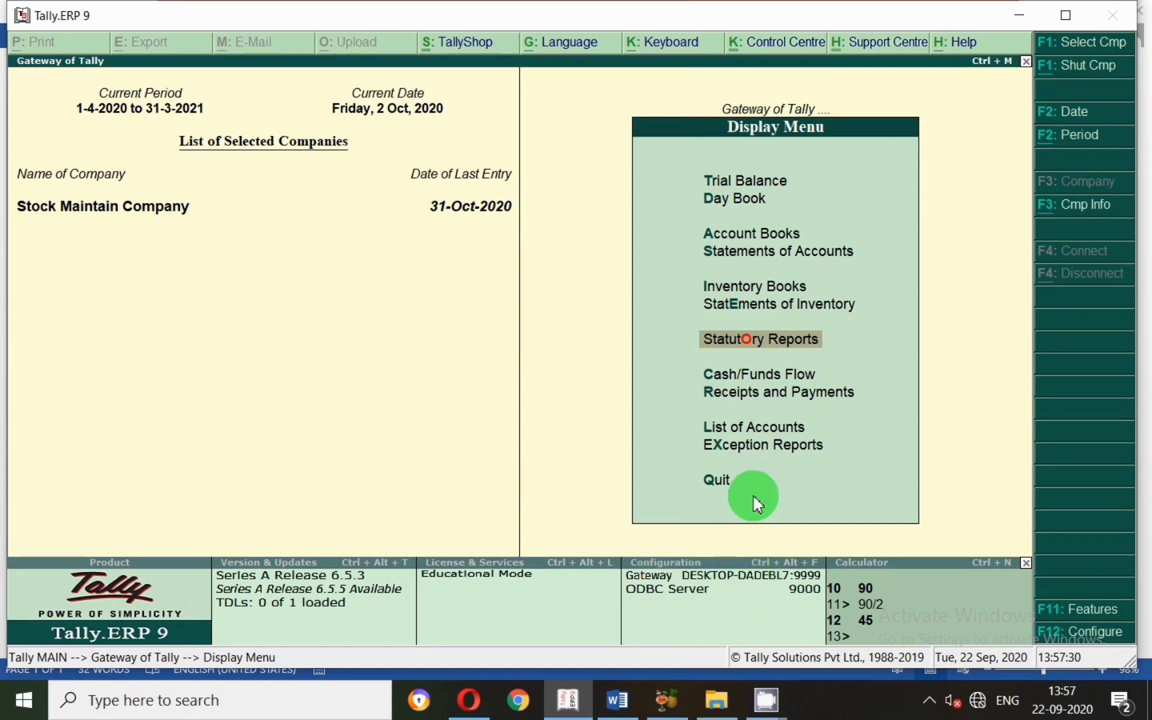
key(Escape)
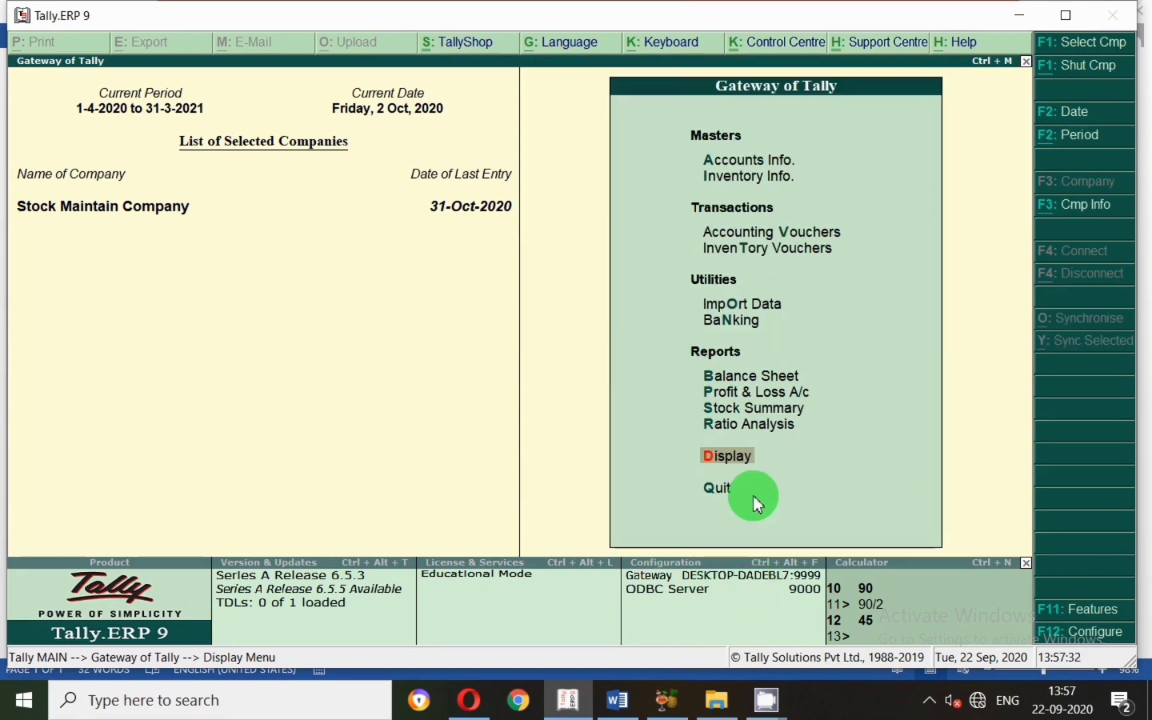
key(v)
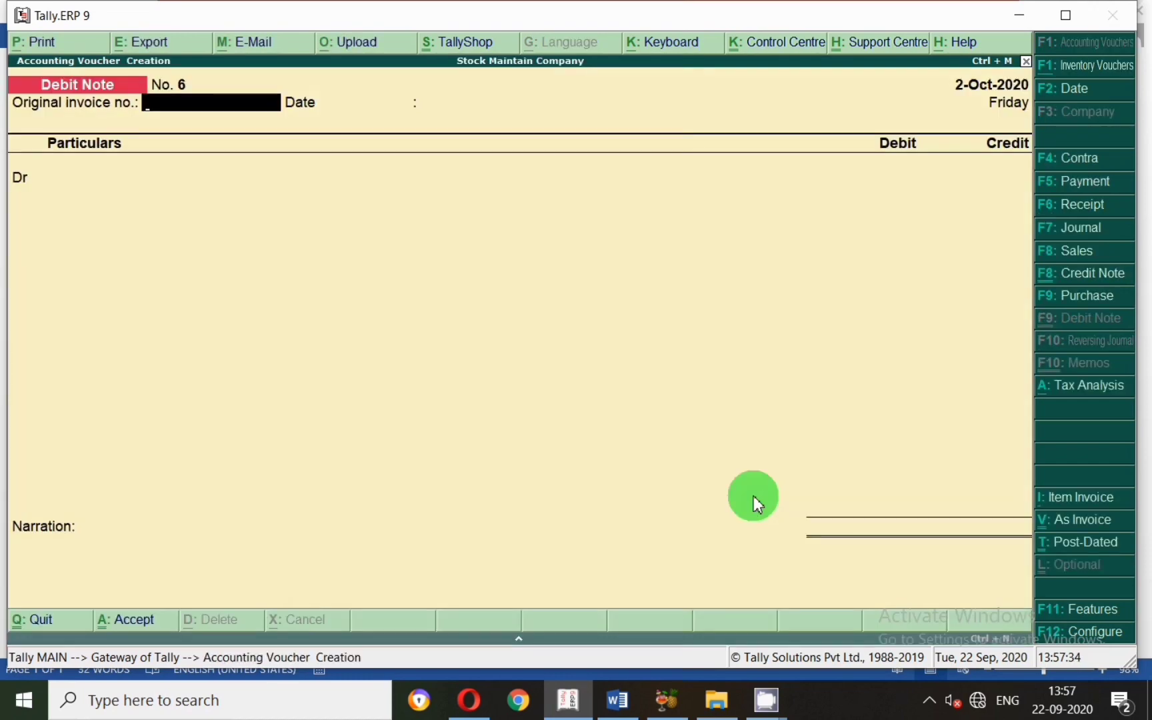
key(F2)
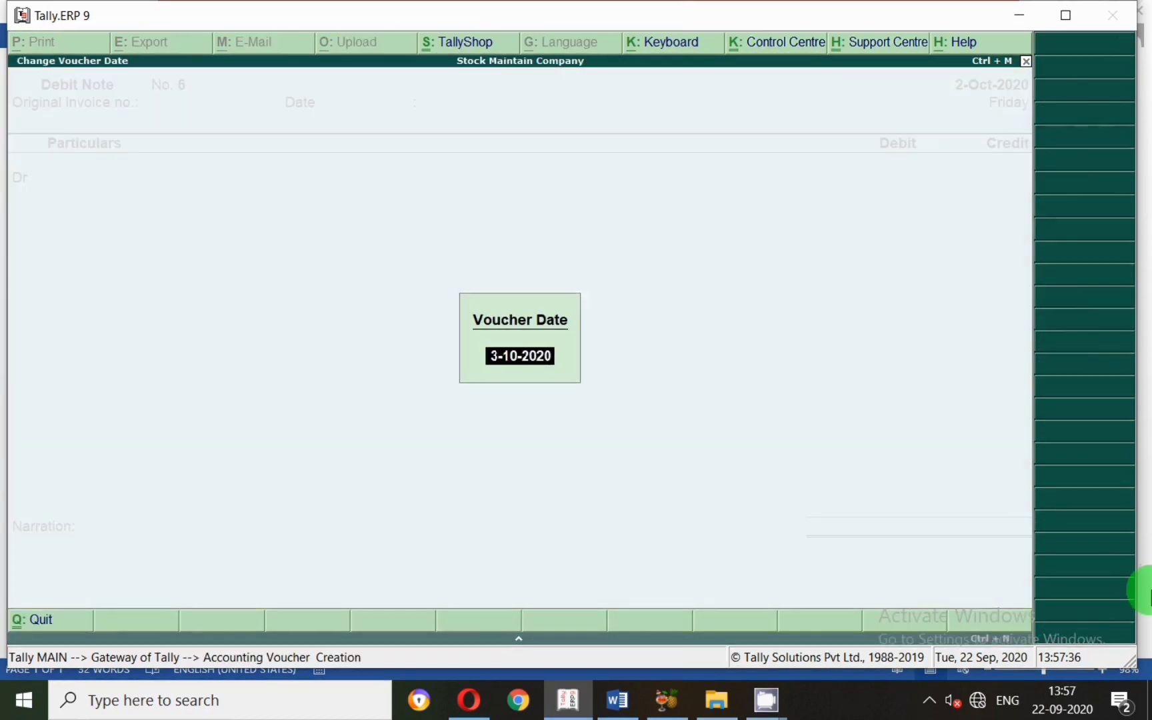
text(1.11)
key(Return)
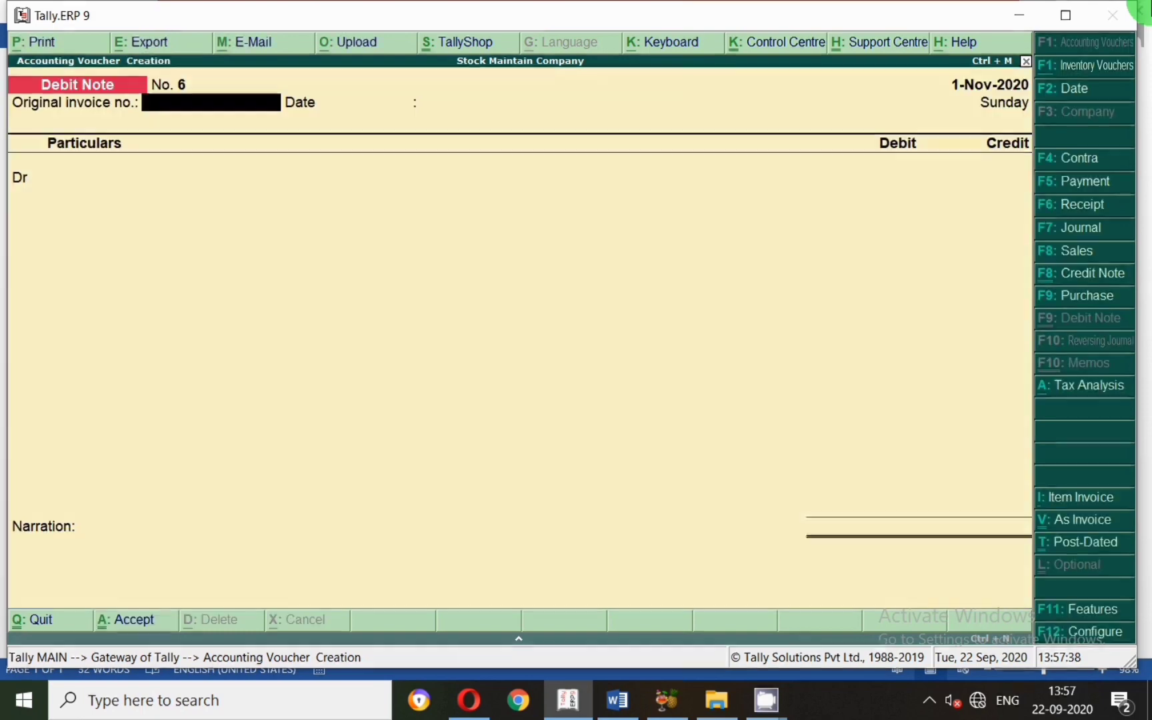
click(1076, 252)
click(534, 412)
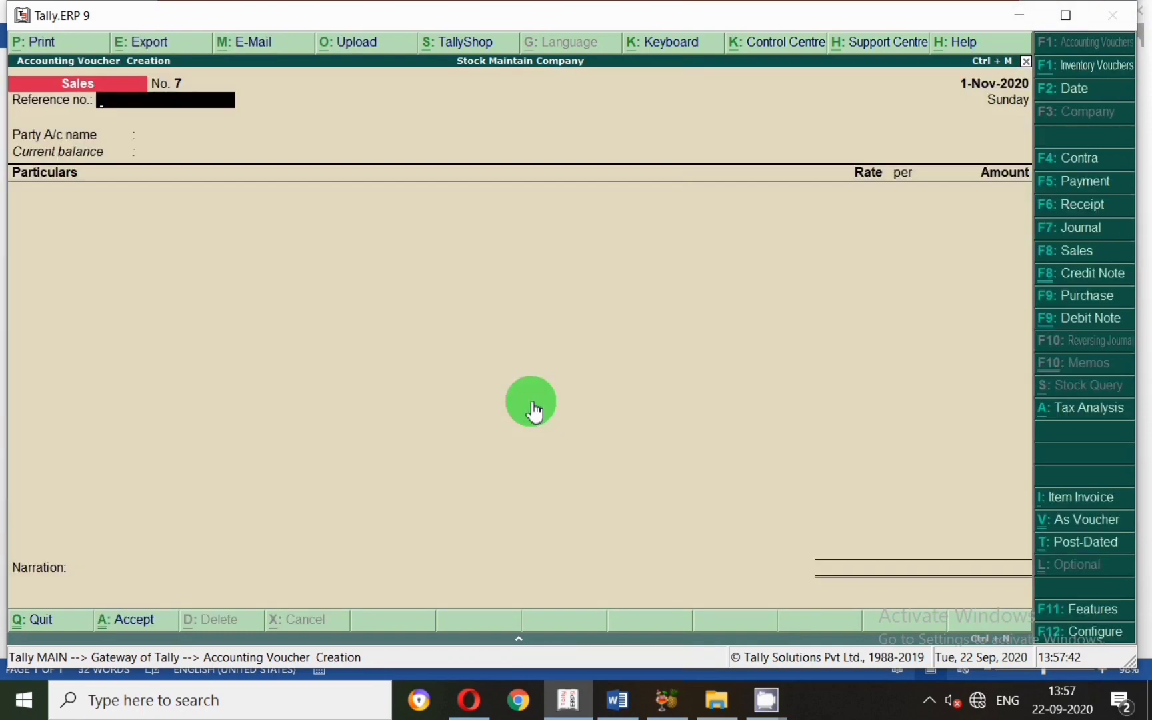
click(1079, 501)
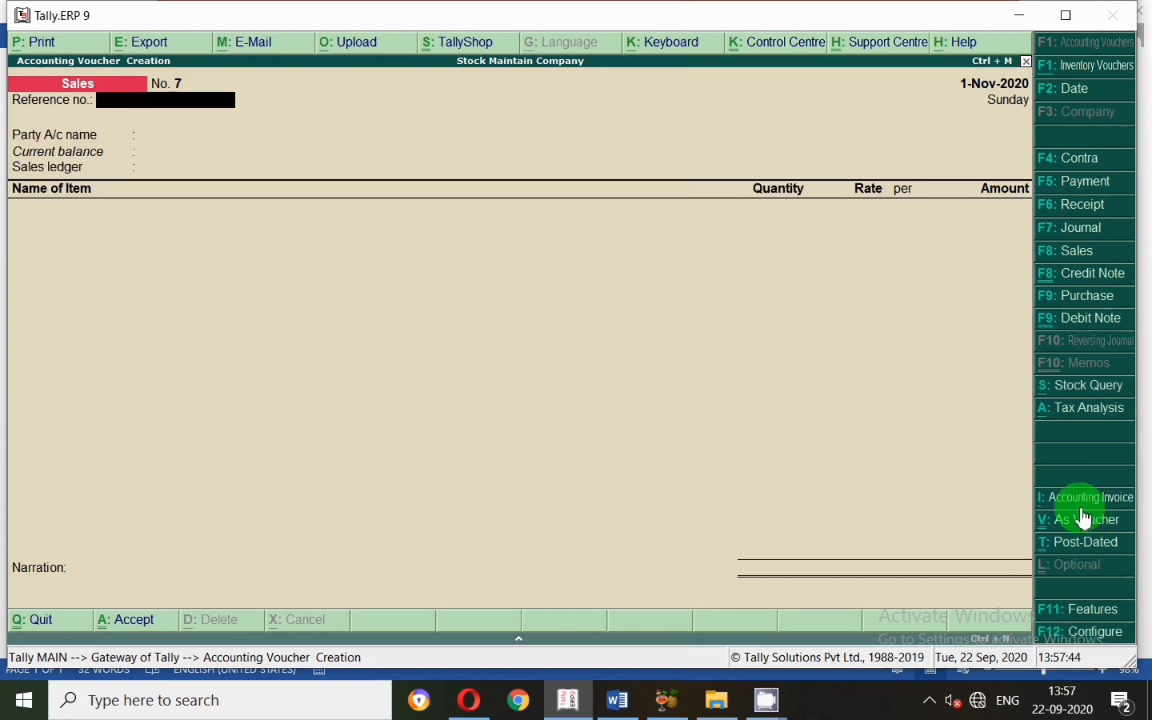
Choose Yash Trading as the party, accept its default party details, and select Sale Local @ 18% as the sales ledger
key(Return)
text(Yash)
key(Return)
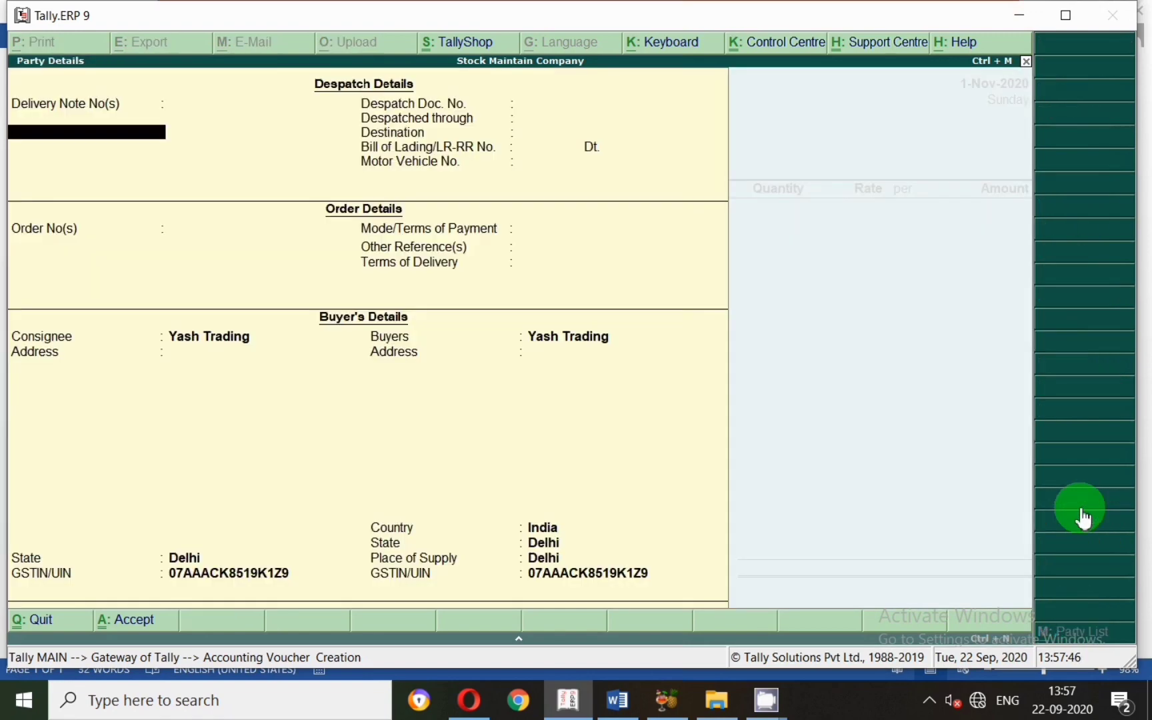
key(Return)
key(Return)
key(Return)
key(Return)
key(Return)
key(Return)
key(Return)
key(Return)
key(Return)
key(Return)
key(Return)
key(Return)
key(Return)
key(Return)
key(Return)
key(Return)
key(Return)
key(Return)
key(Return)
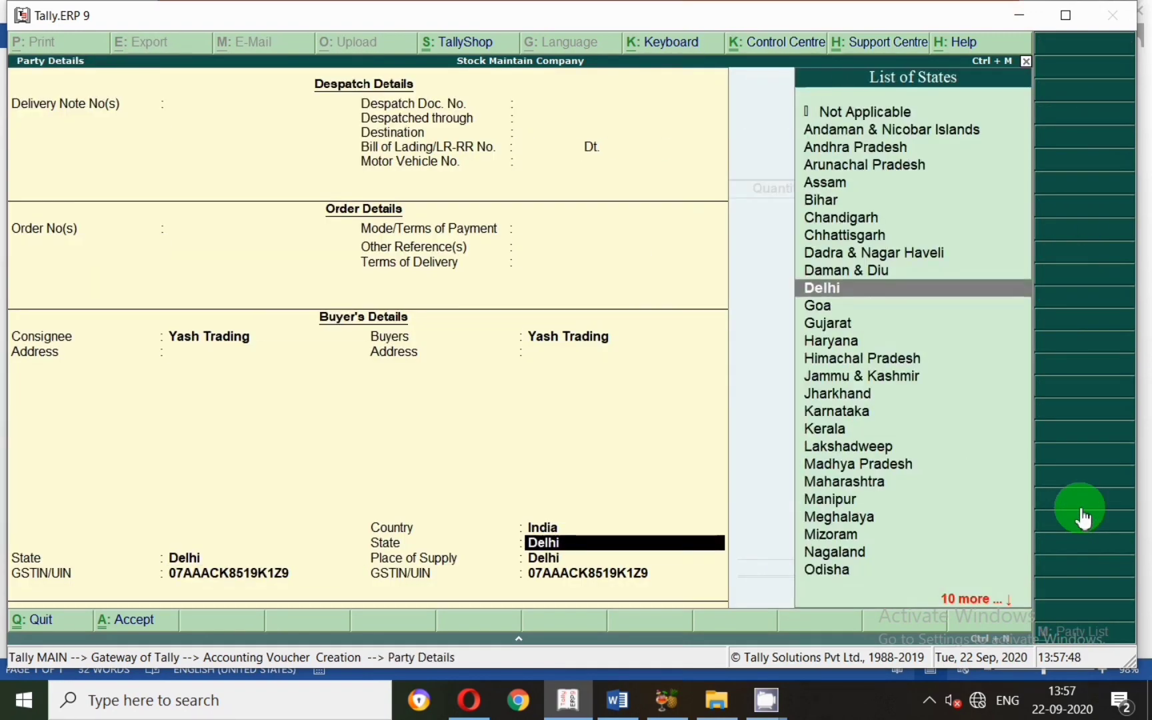
key(Return)
key(Down)
key(Down)
key(Return)
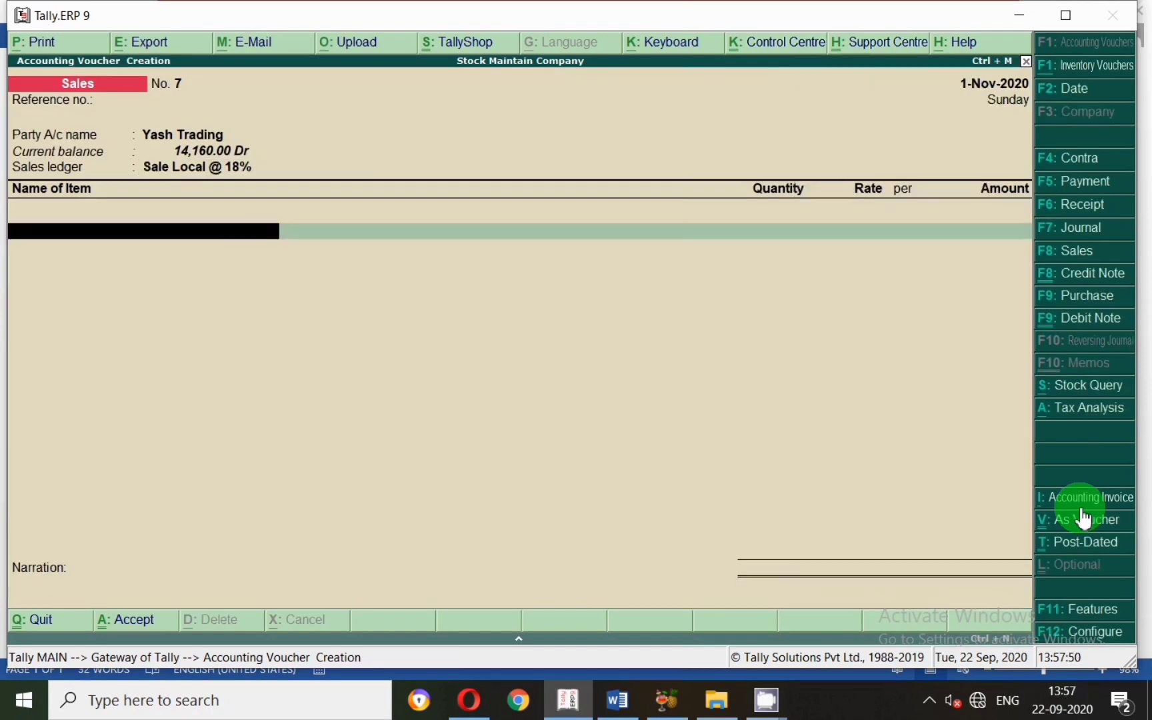
Add the Fan item to the sales voucher with 5 nos from Main Location at a rate of 1,200
text(Fa)
key(Return)
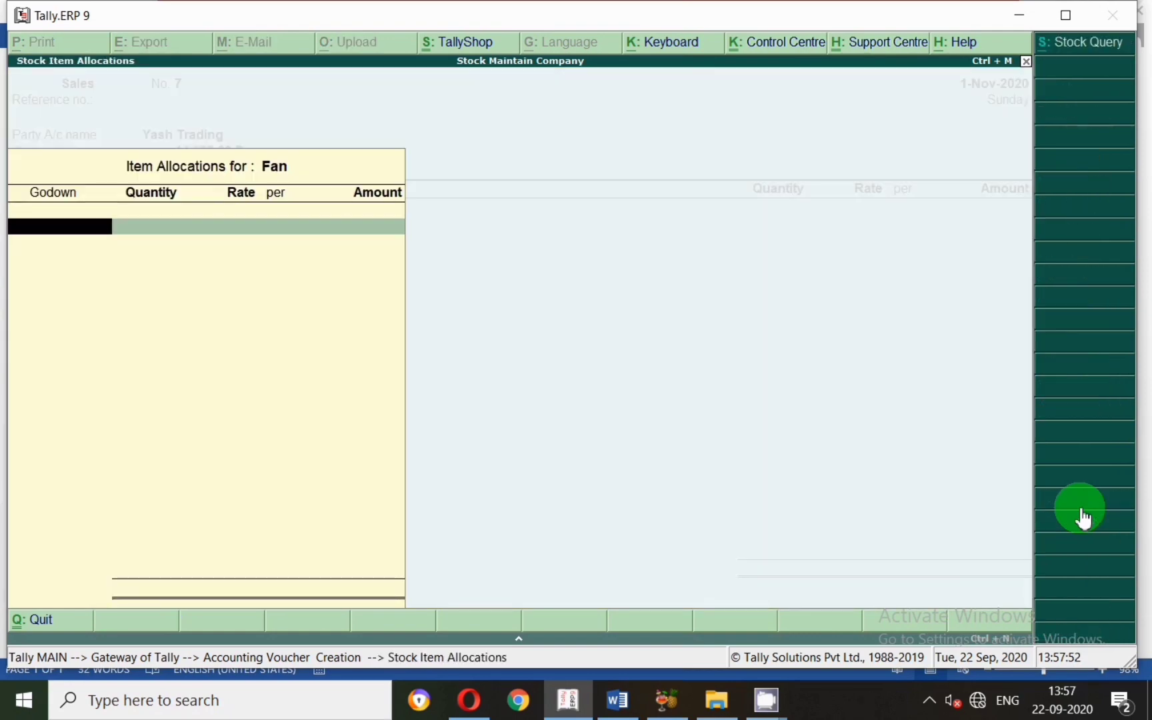
key(Return)
text(5)
key(Return)
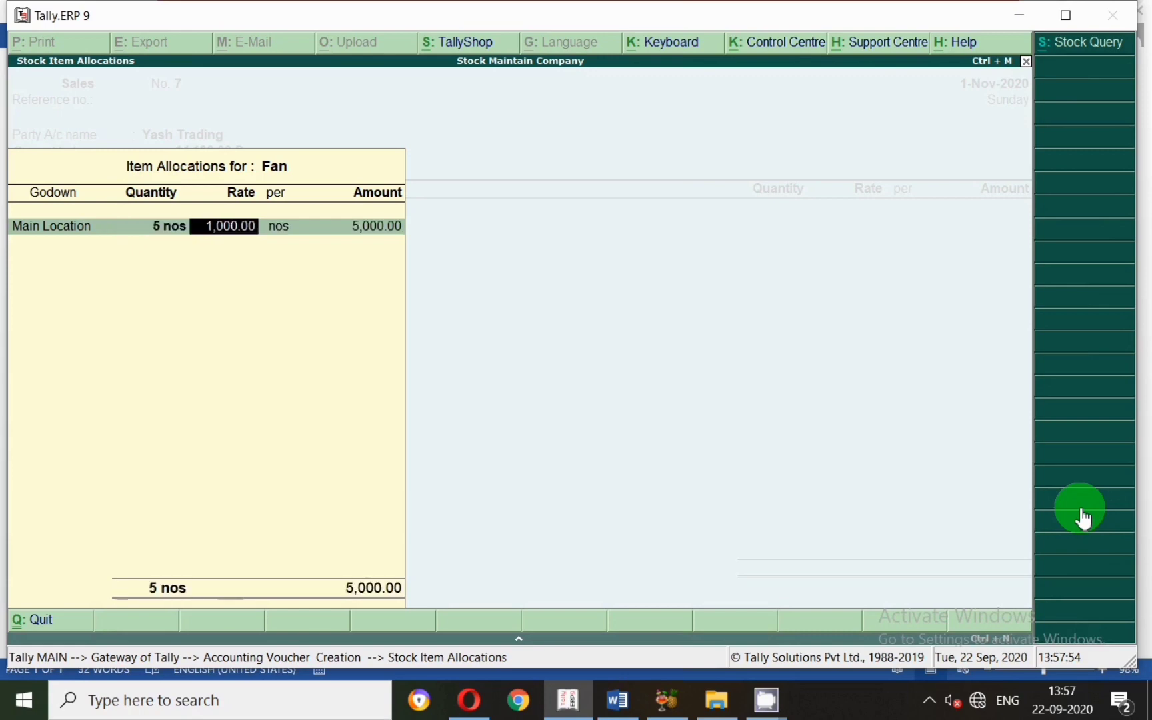
text(1,20)
text(00)
key(Return)
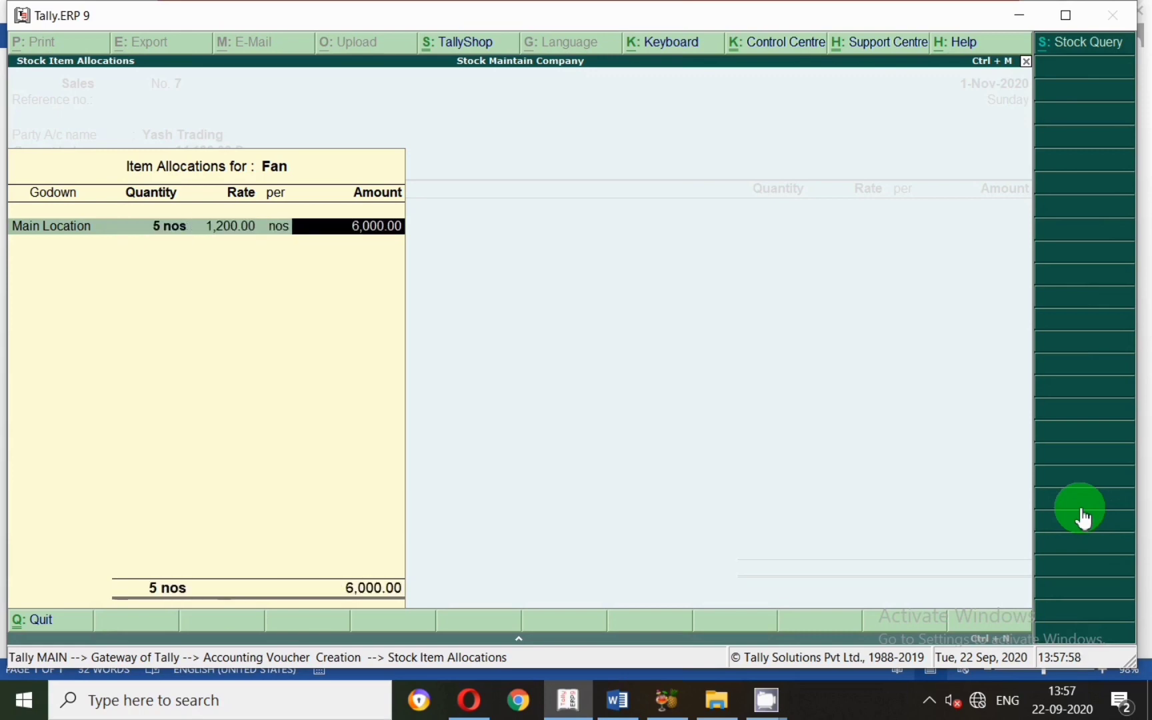
key(Return)
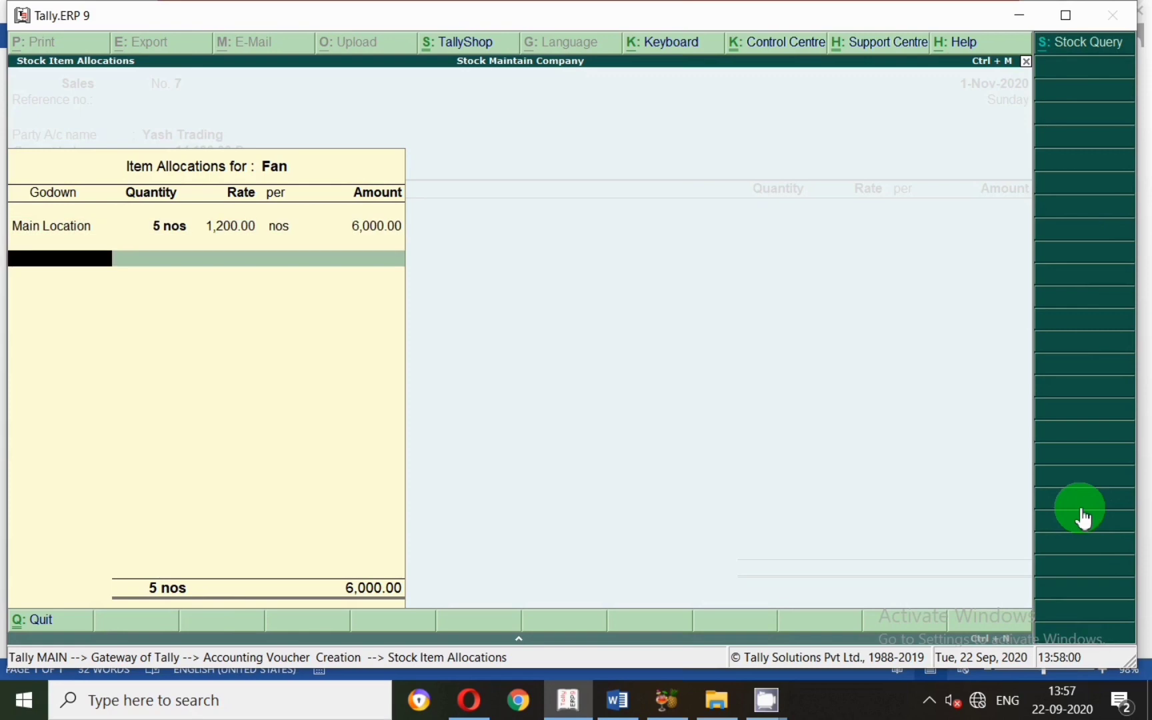
key(Return)
key(Return)
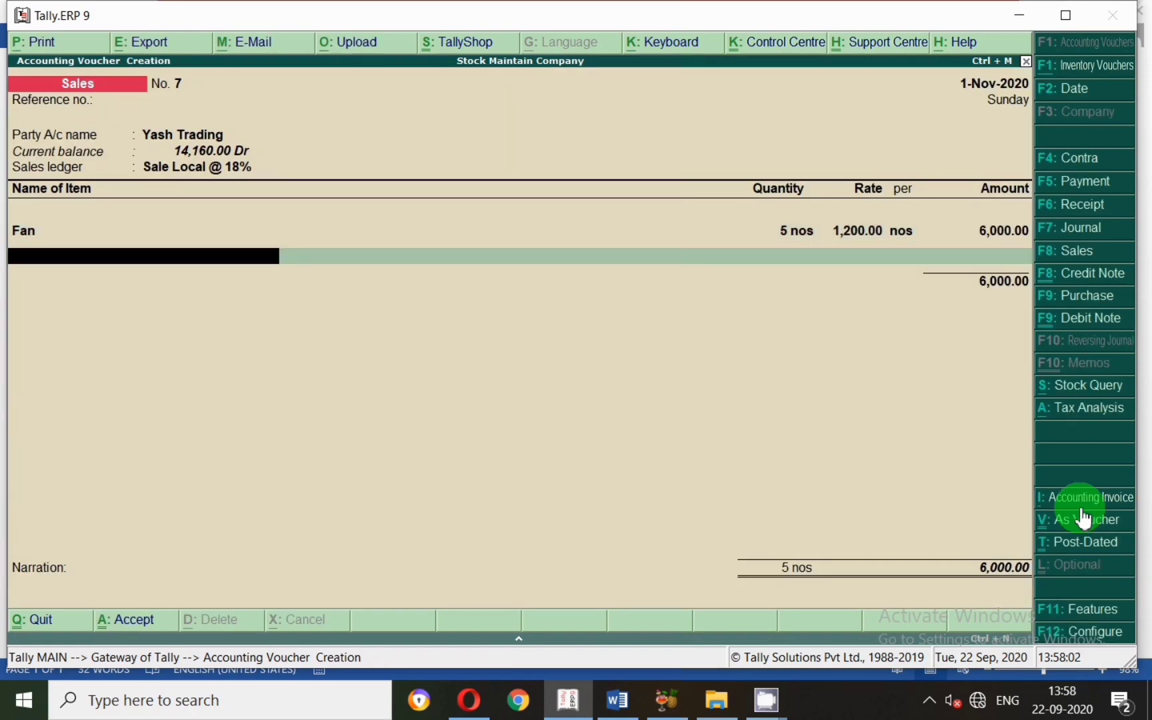
Finish the item list and add the Output Cgst @ 9% ledger at its default rate and amount
key(Return)
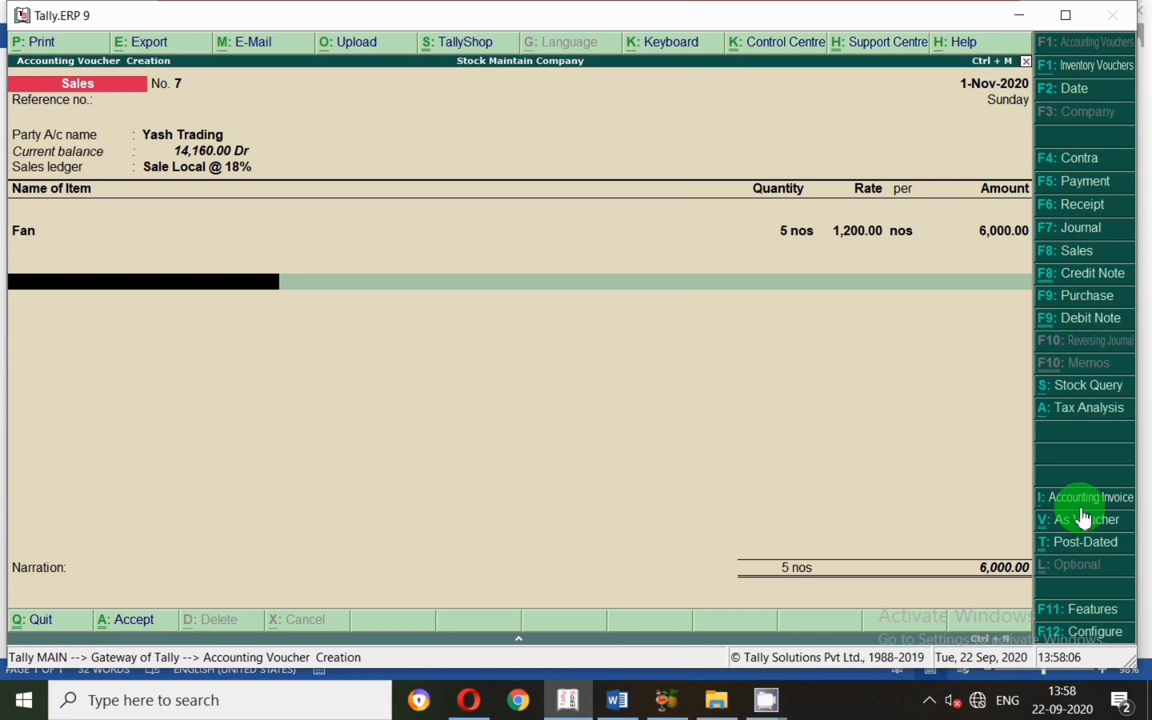
text(Cgs)
key(Down)
key(Down)
key(Down)
key(Down)
key(Down)
key(Down)
key(Return)
key(Return)
key(Return)
Add the Output Sgst @ 9% ledger at its default rate and finish the tax entries
text(Sgs)
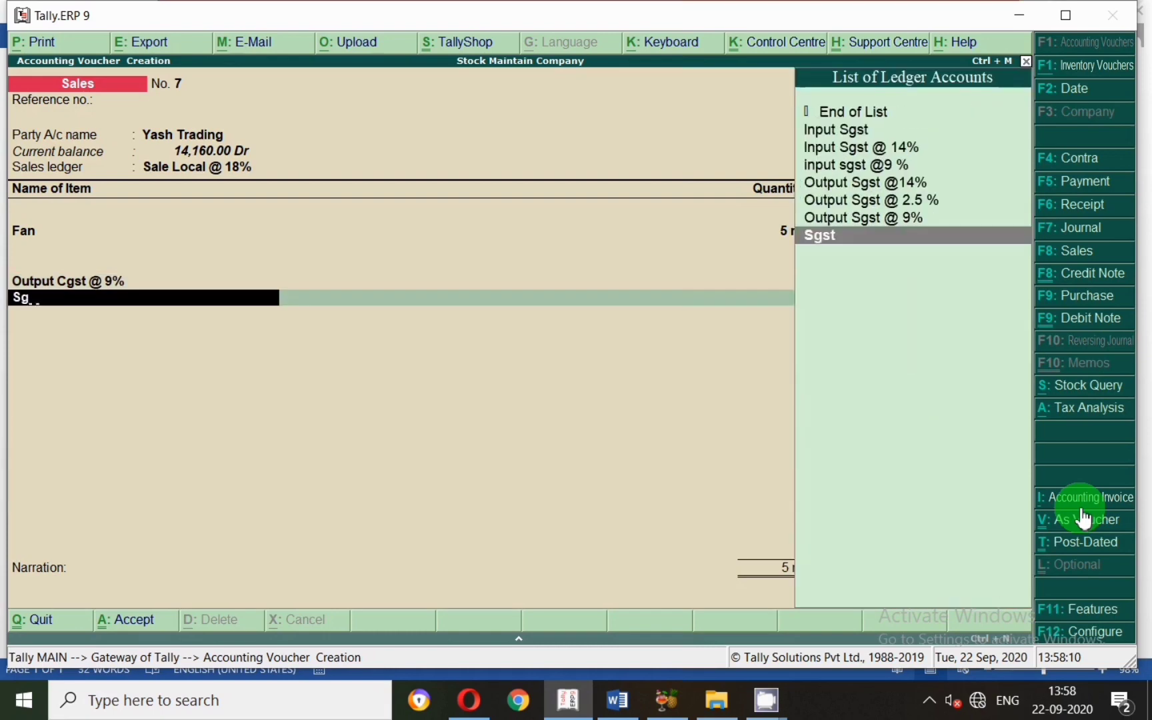
key(Up)
key(Return)
key(Return)
key(Return)
key(Return)
key(Return)
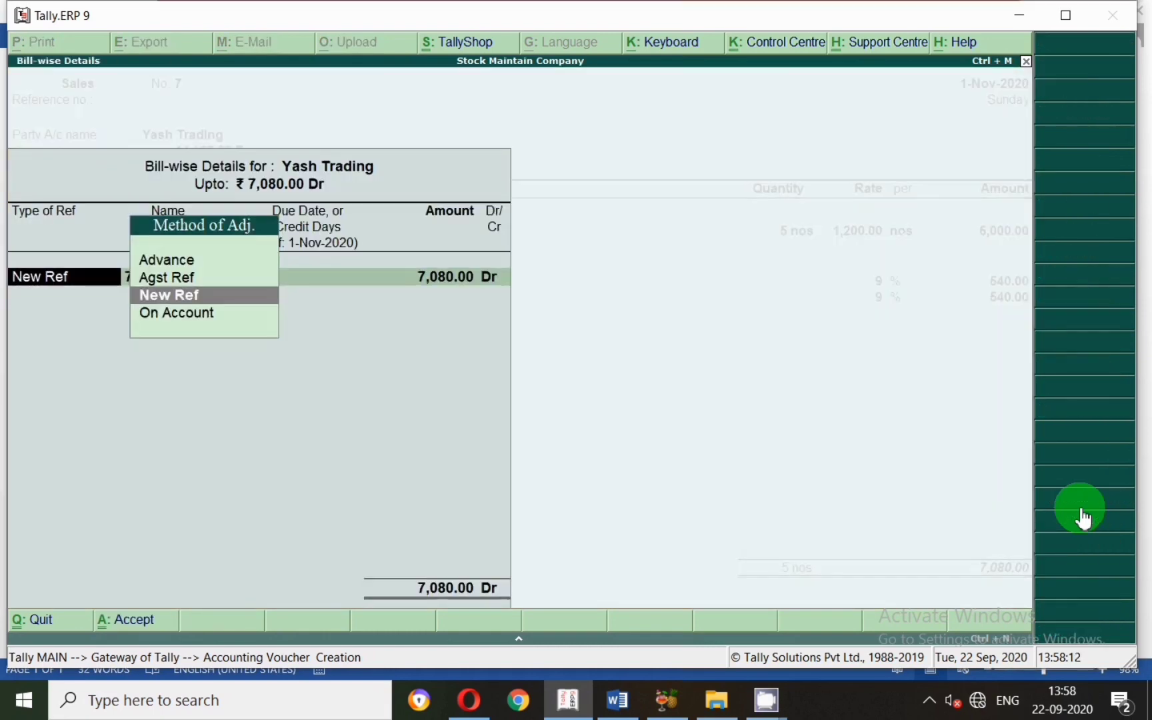
Record the Yash Trading bill-wise amount as New Ref, leave the narration blank, and save the sales voucher
key(Return)
key(Return)
key(Return)
key(Return)
key(Return)
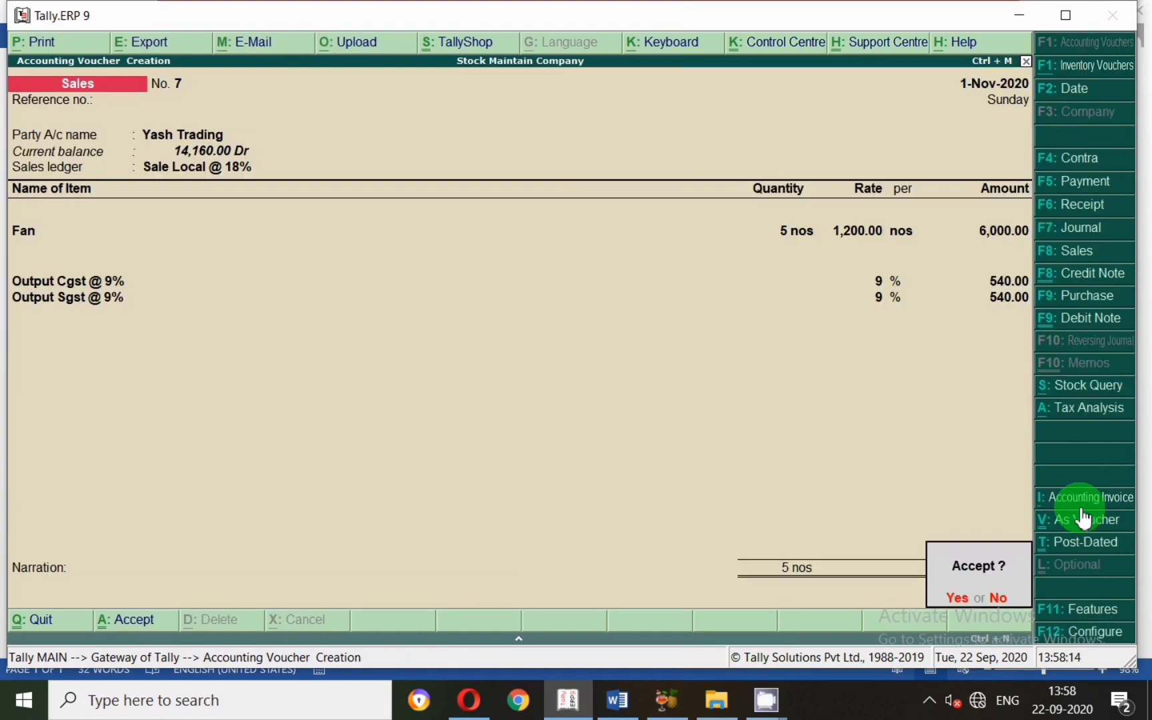
key(Return)
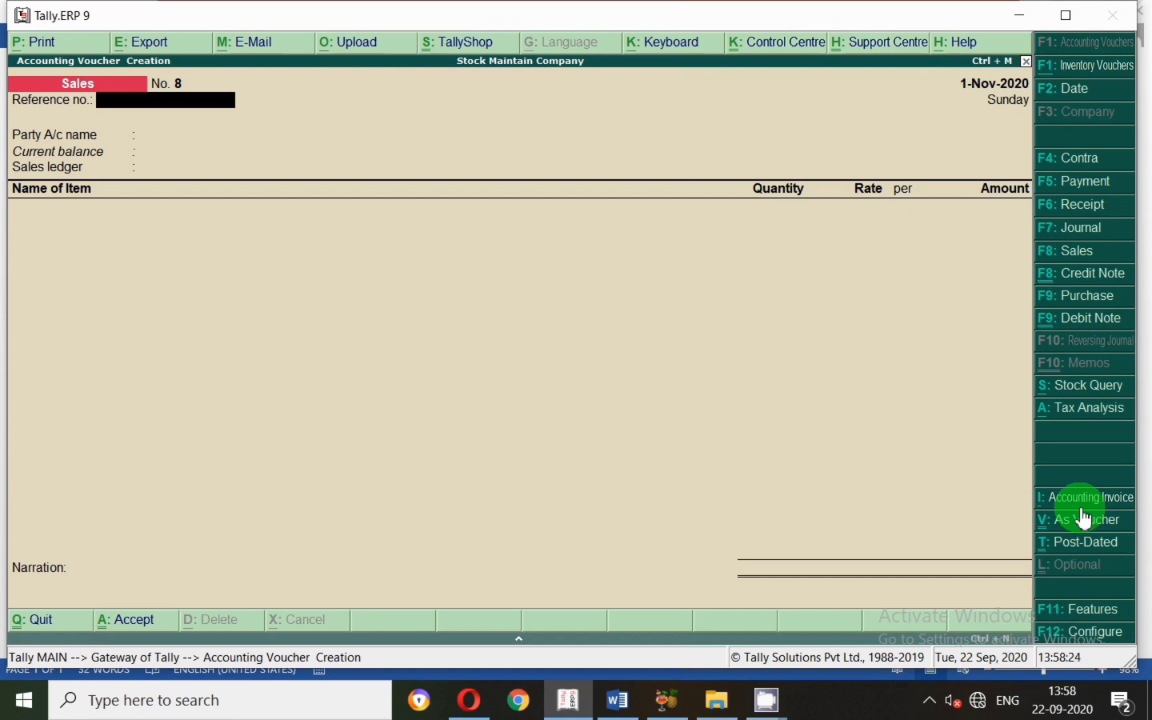
Start a credit note dated 2-Nov-2020 and switch it to voucher mode
key(F2)
key(Return)
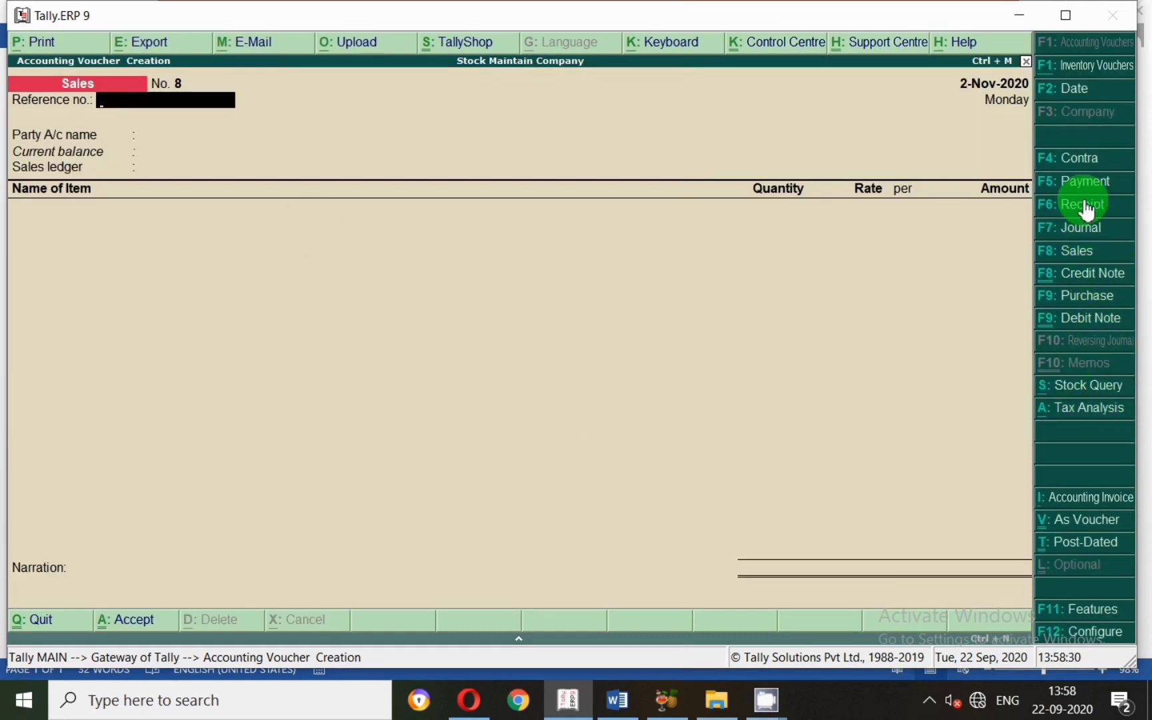
click(1093, 280)
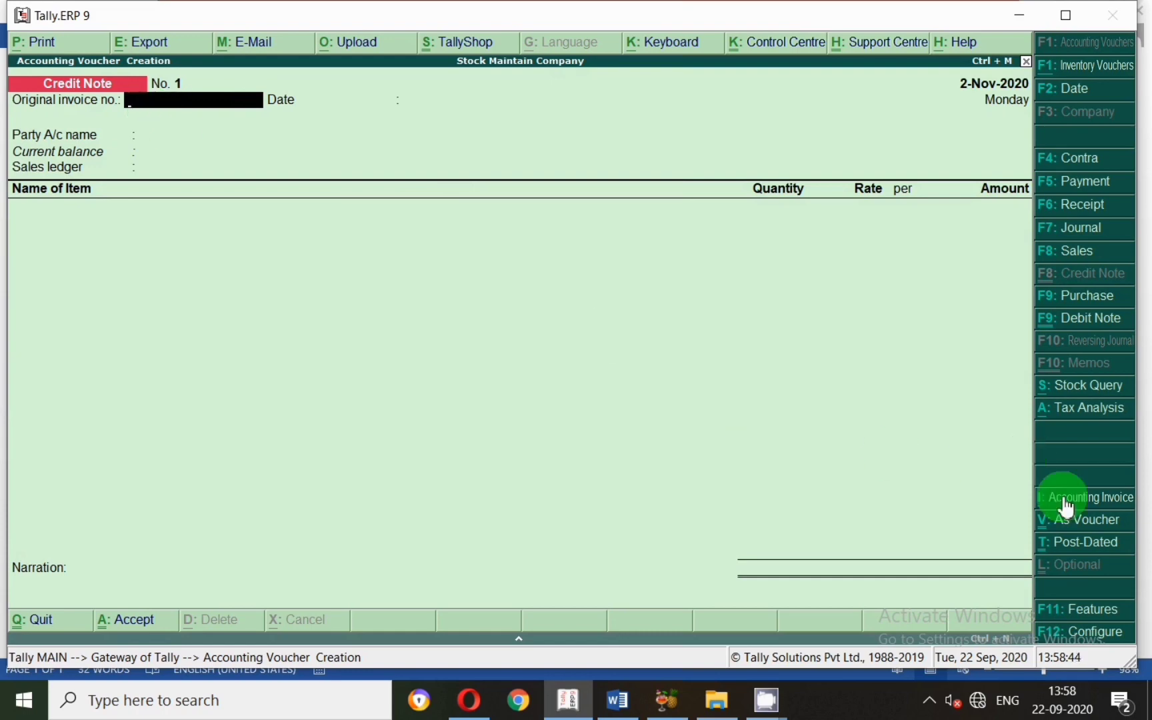
click(1089, 515)
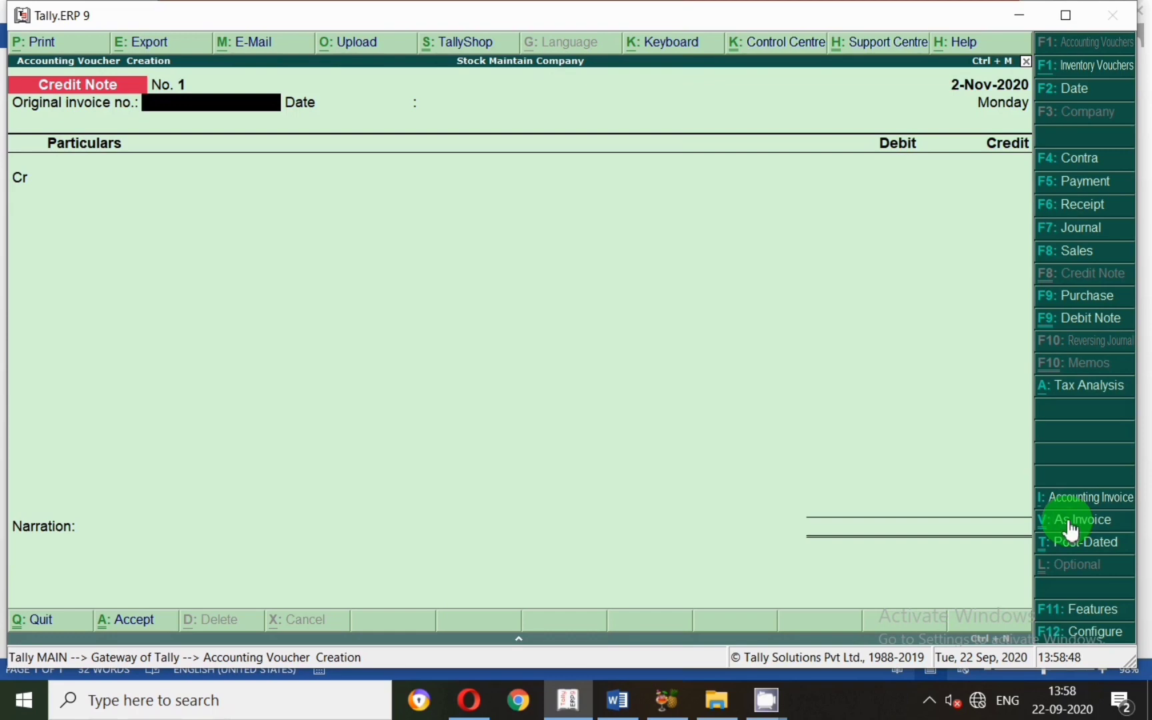
Set the credit note's original invoice number to 5 and its invoice date to 1-Nov-2020
key(Return)
key(Return)
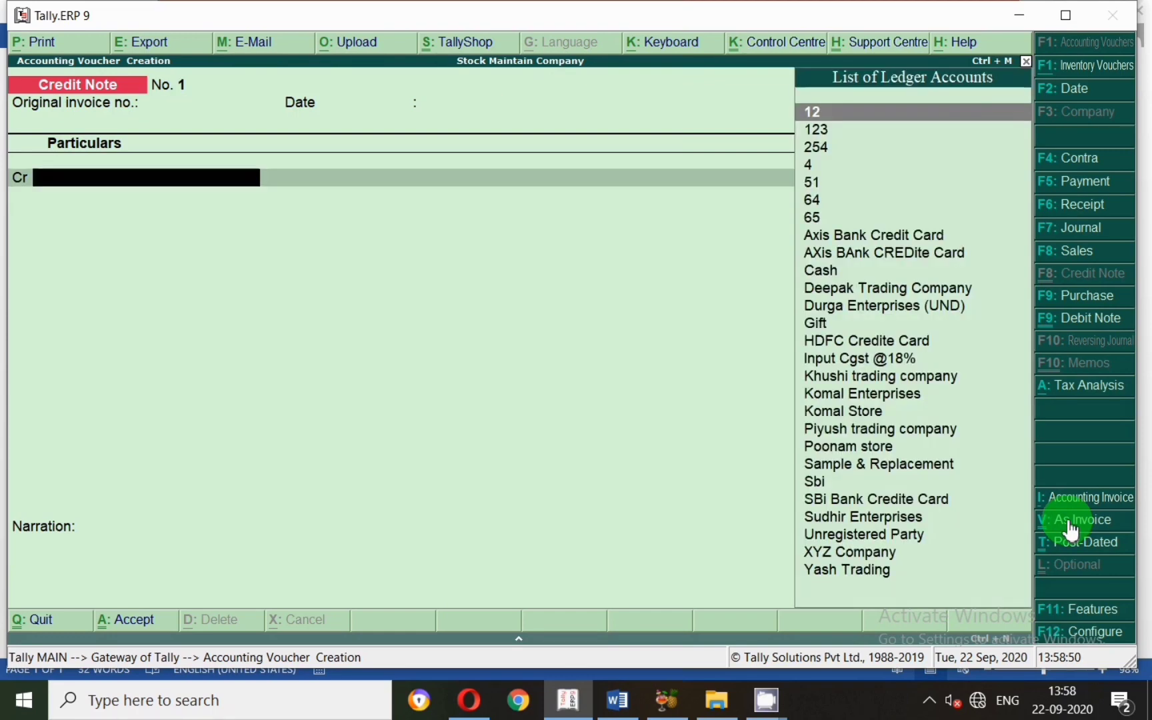
key(BackSpace)
key(BackSpace)
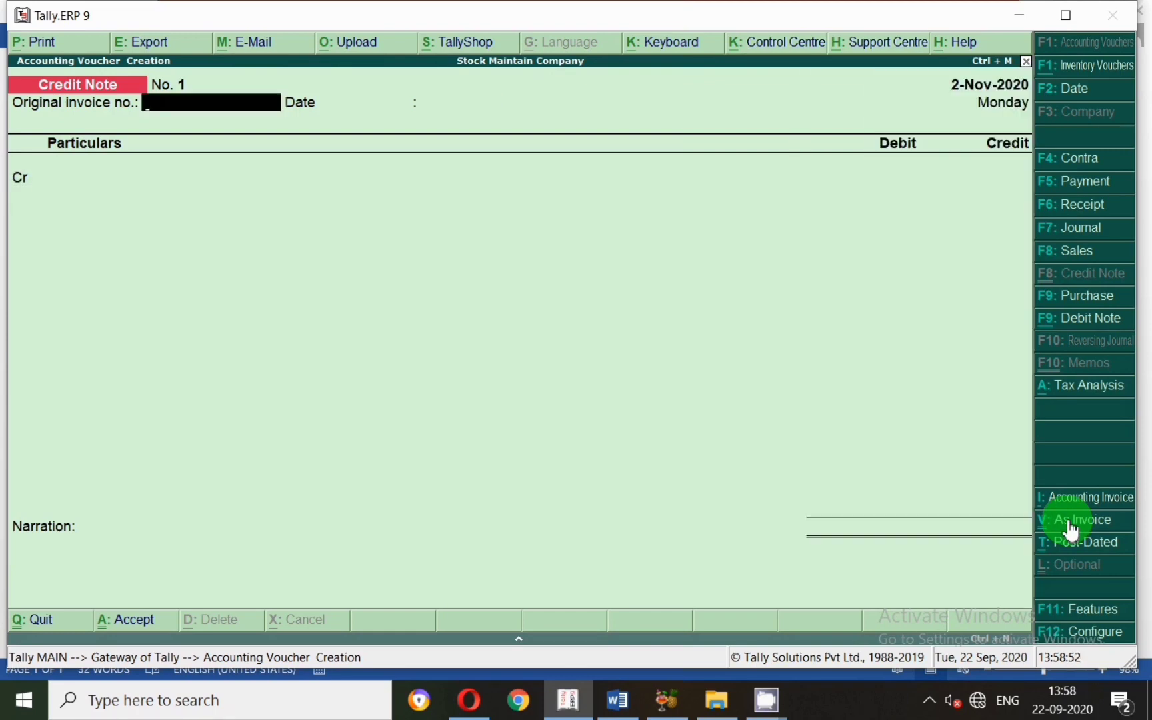
text(5)
key(Return)
text(1.11)
key(Return)
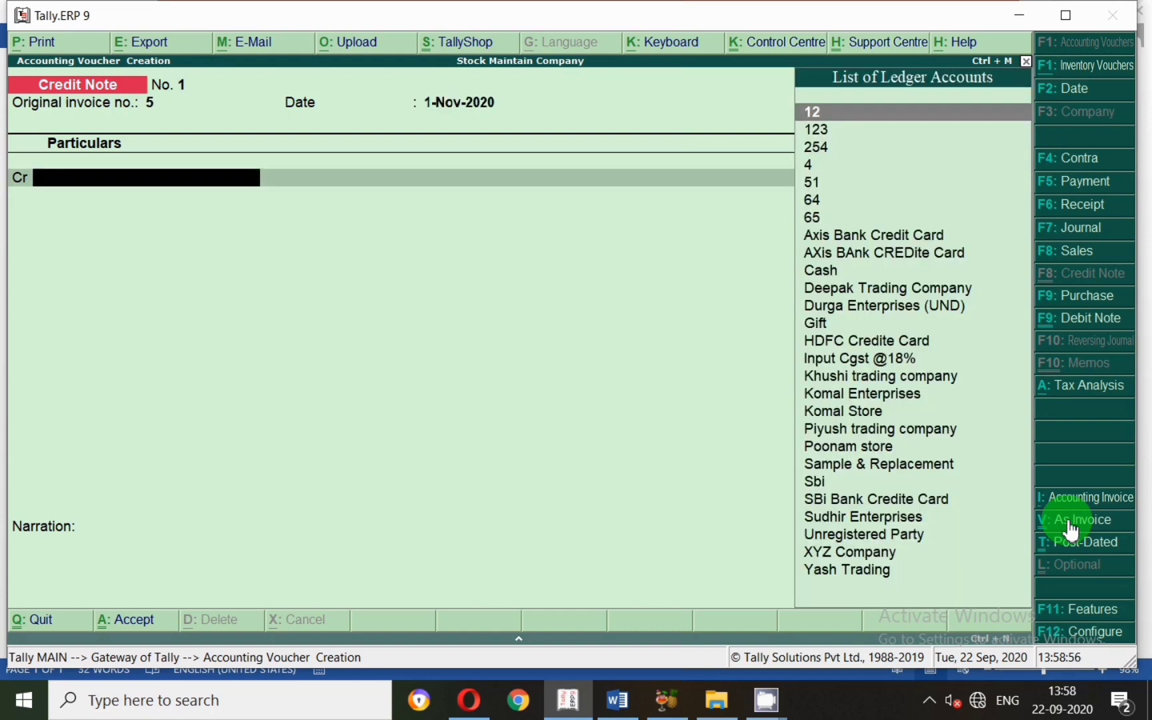
Choose Yash Trading as the credited party and accept its default buyer's details
text(Yash)
key(Return)
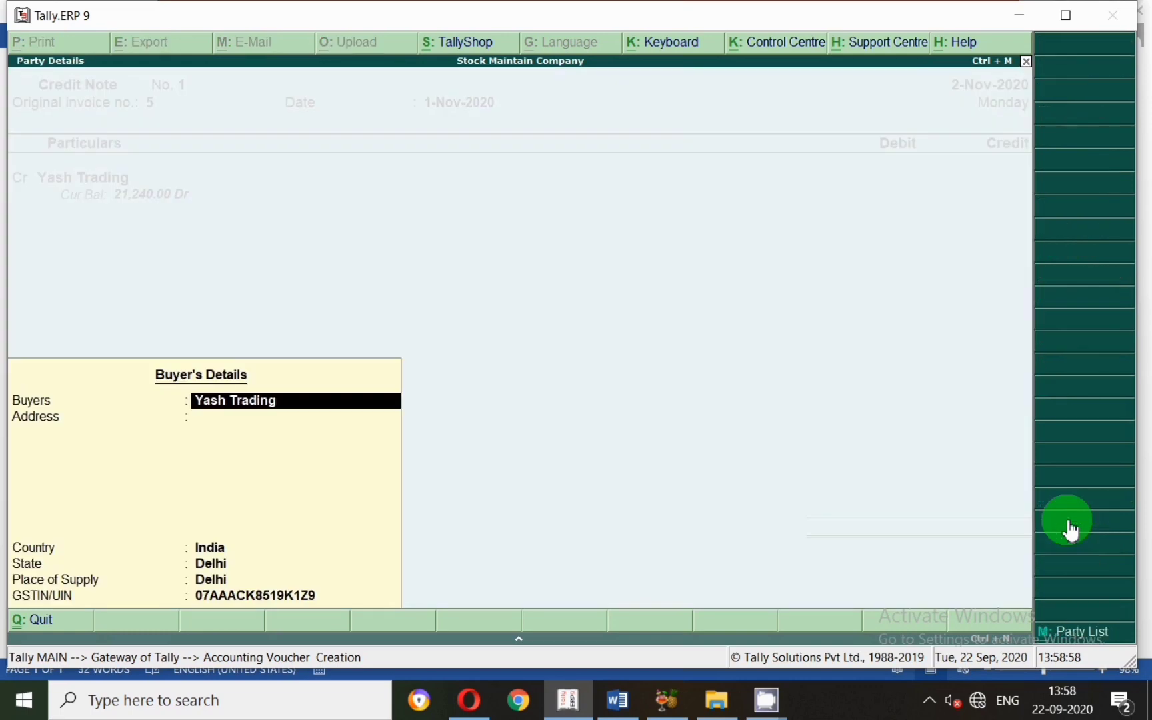
key(Return)
key(Return)
key(Return)
key(Return)
key(Return)
key(Return)
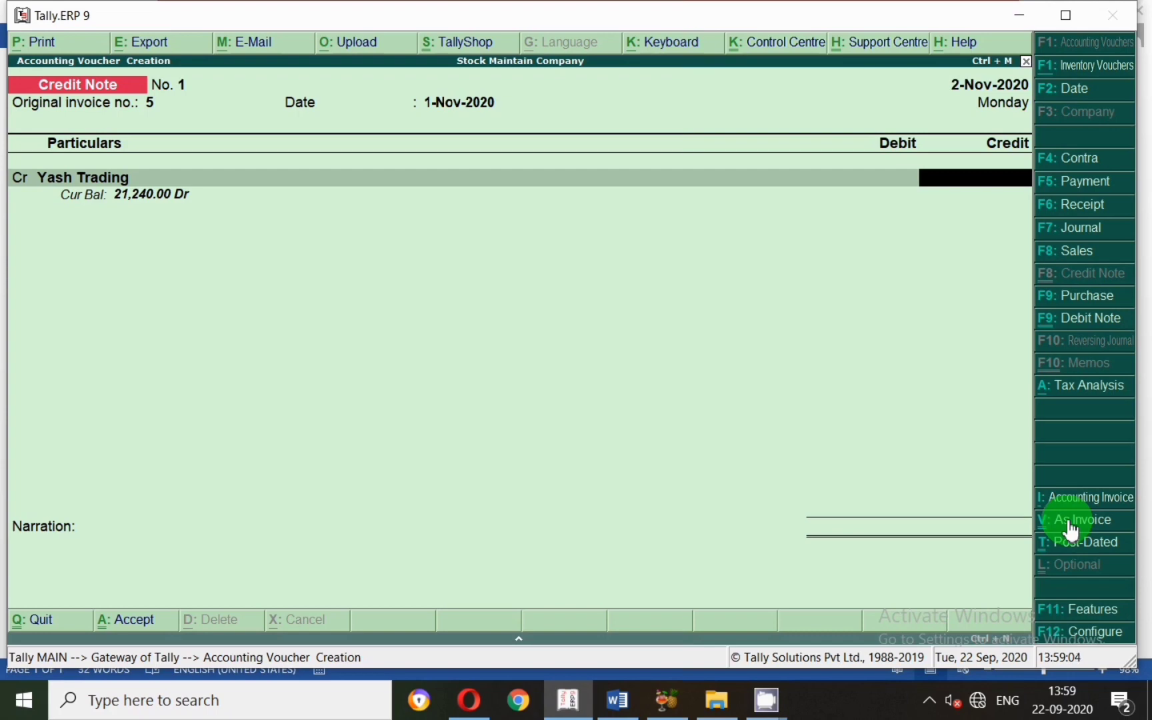
Credit Yash Trading with 590 and allocate it as Agst Ref to pending bill 7 dated 1-Nov-2020
text(590)
key(Return)
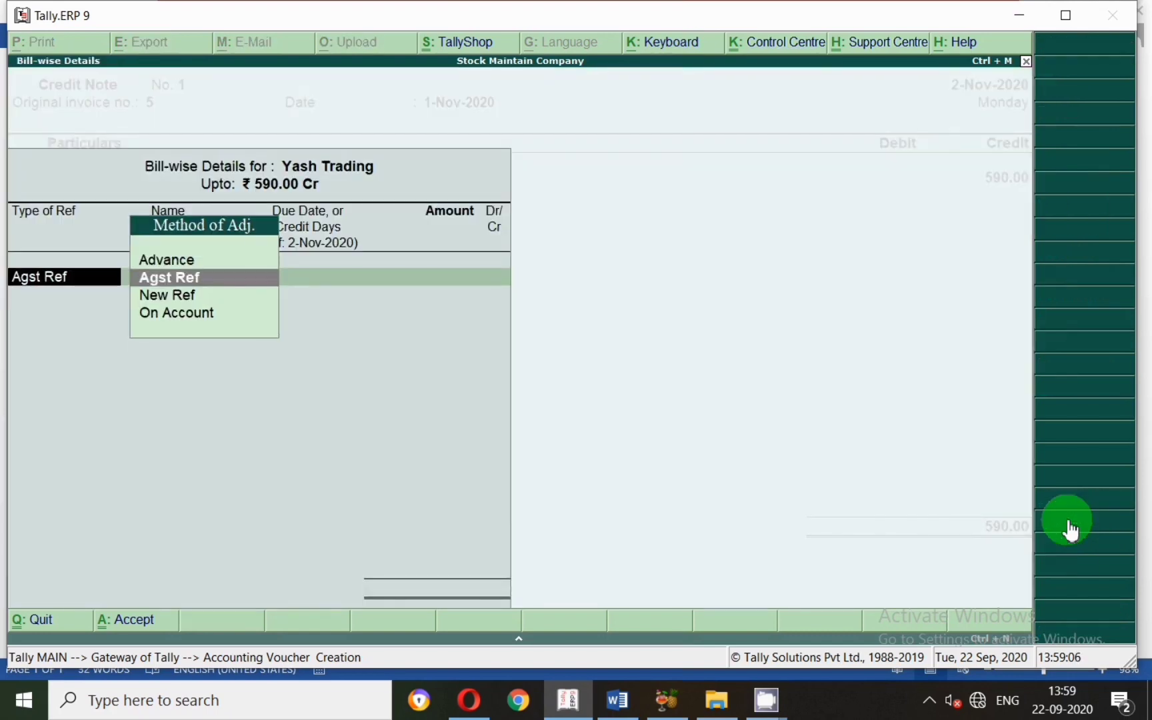
key(Return)
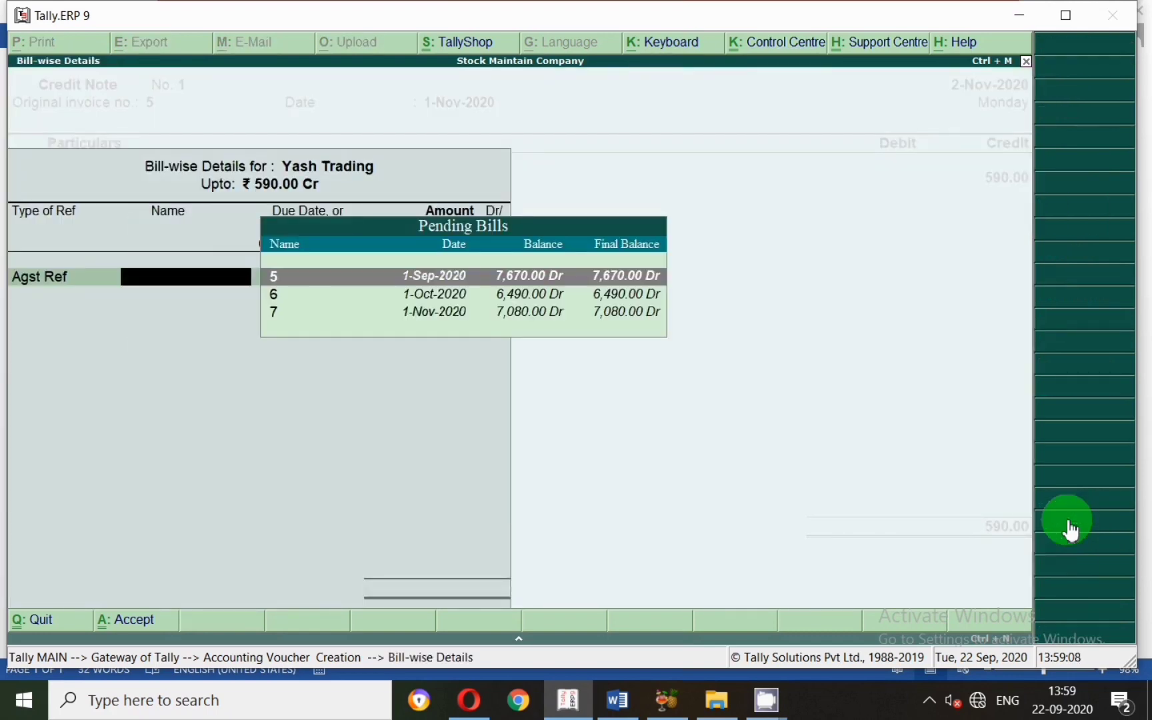
key(Down)
key(Down)
key(Return)
key(Return)
key(Return)
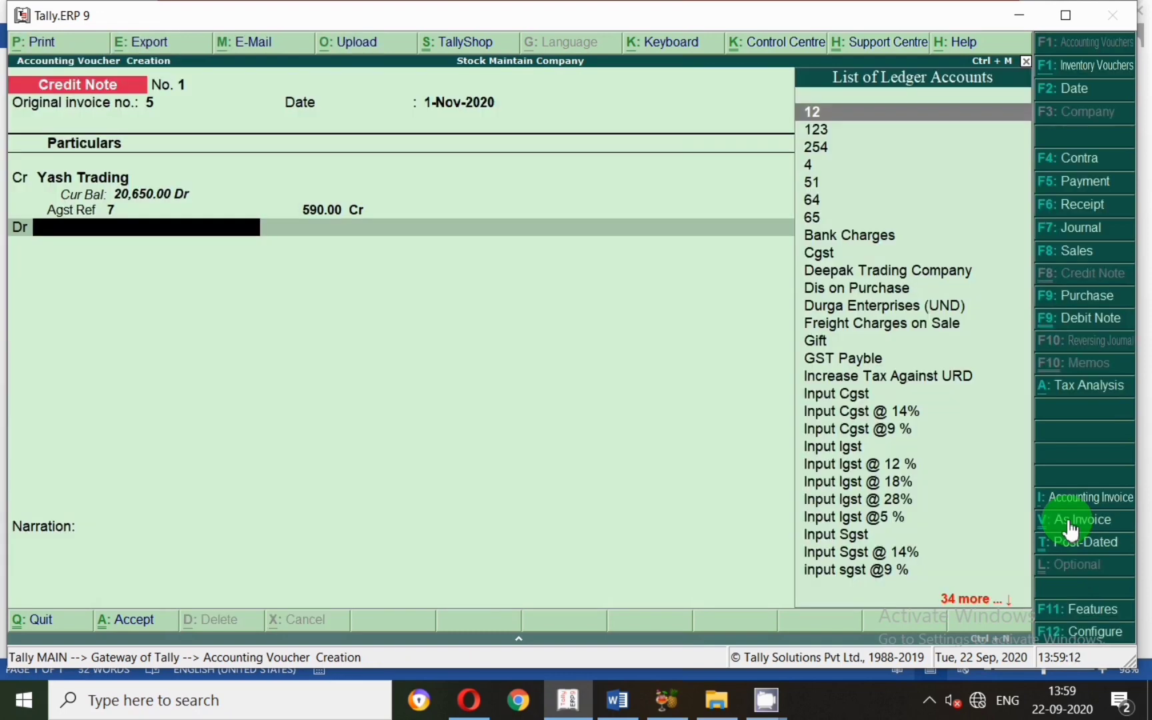
Select Sale Local @ 18% as the credit note's debit ledger with the default amount
key(Return)
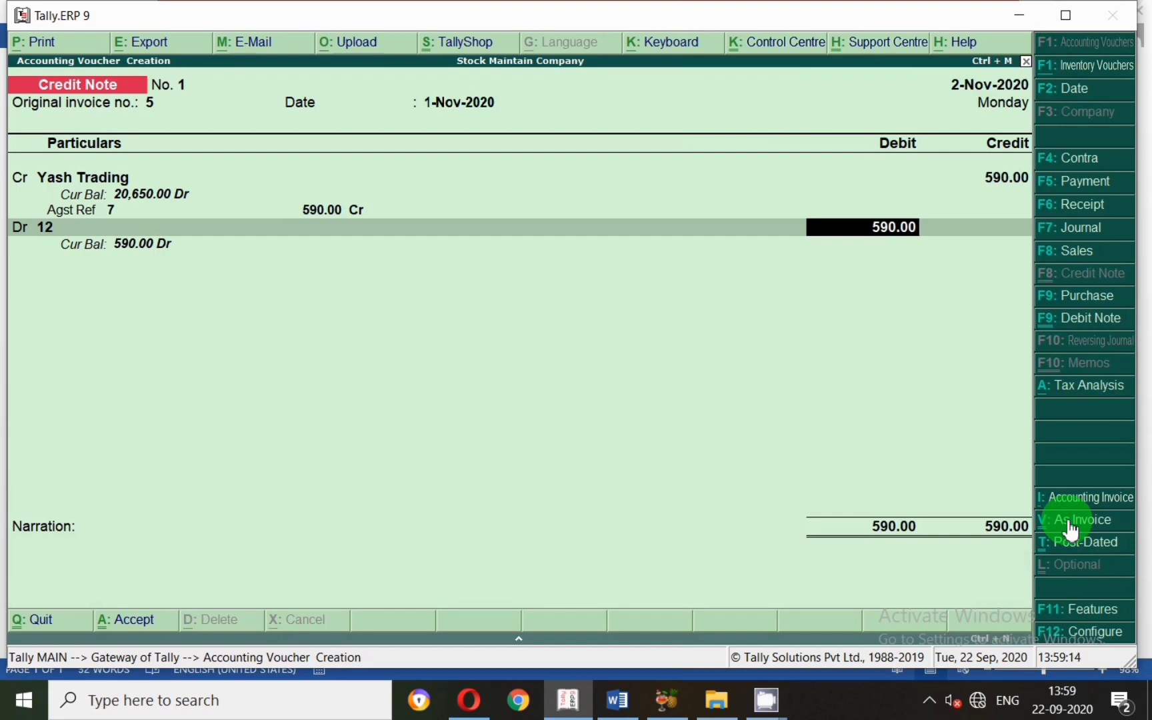
key(BackSpace)
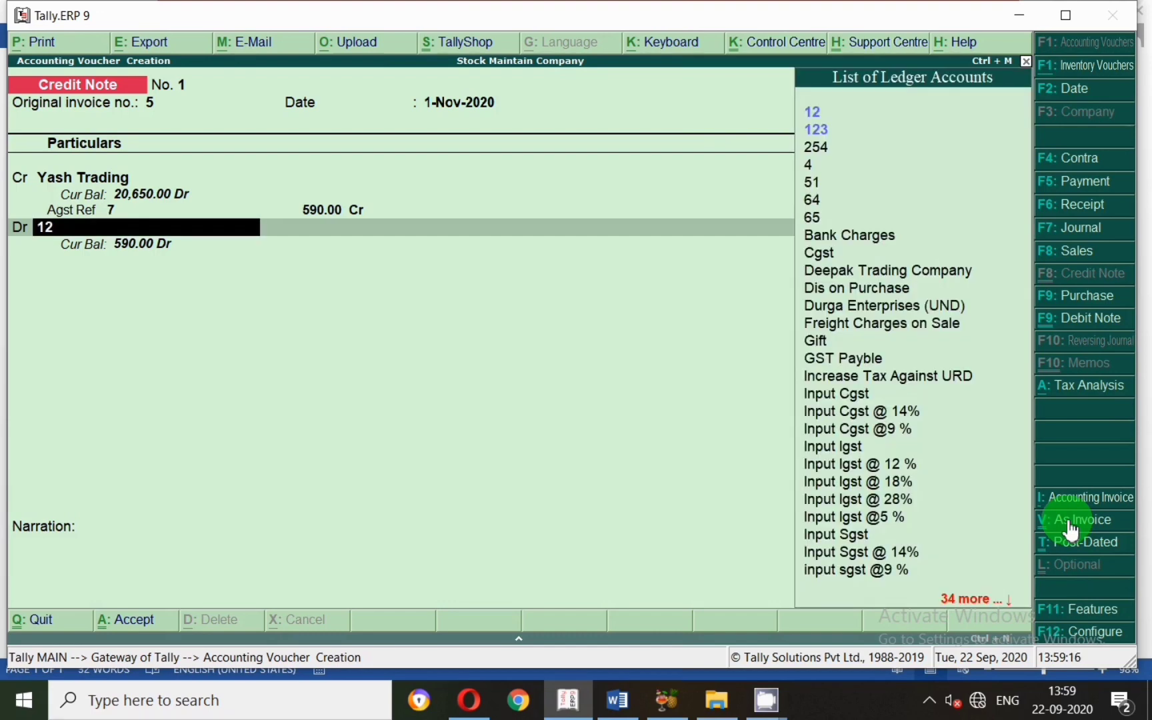
text(Sal)
key(Down)
key(Down)
key(Down)
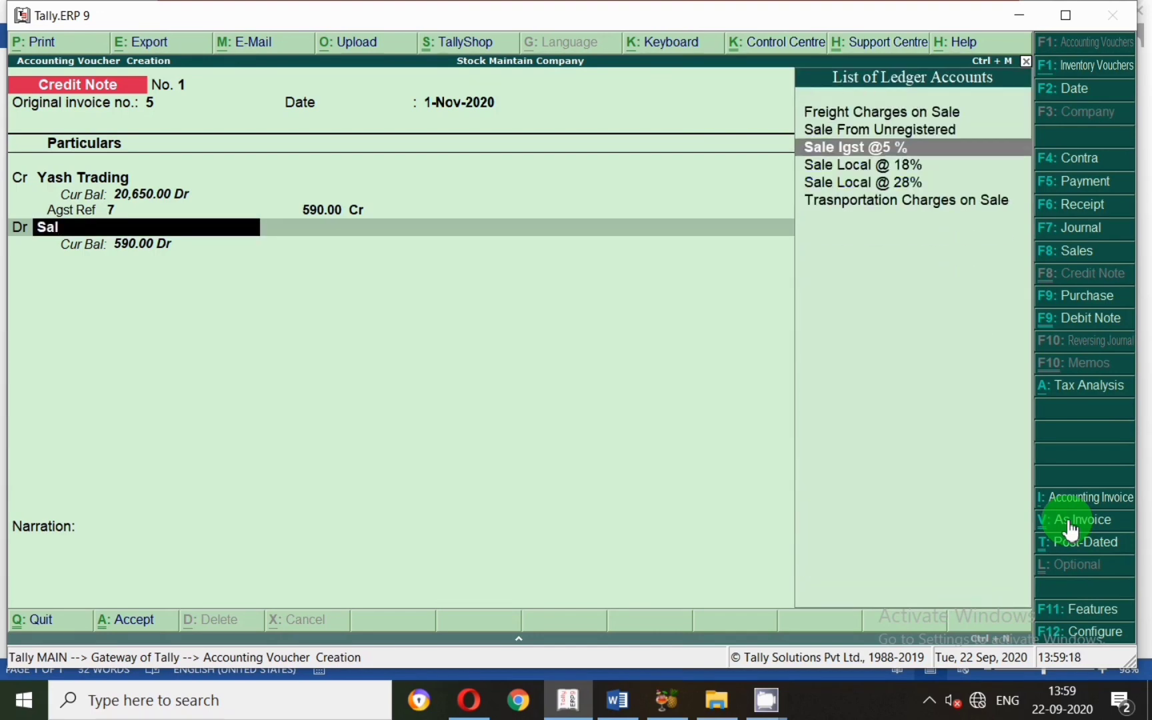
key(Return)
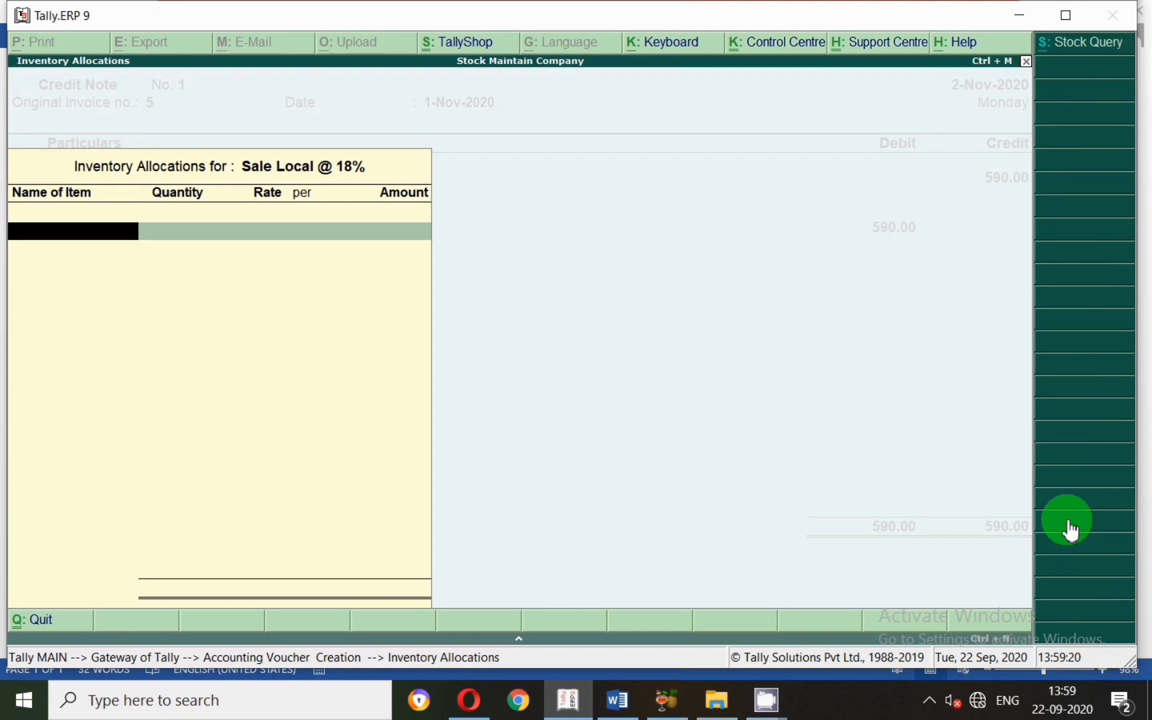
Allocate the sales debit to Fan at Main Location with no quantity and an amount of 500
text(S)
key(BackSpace)
text(Fan)
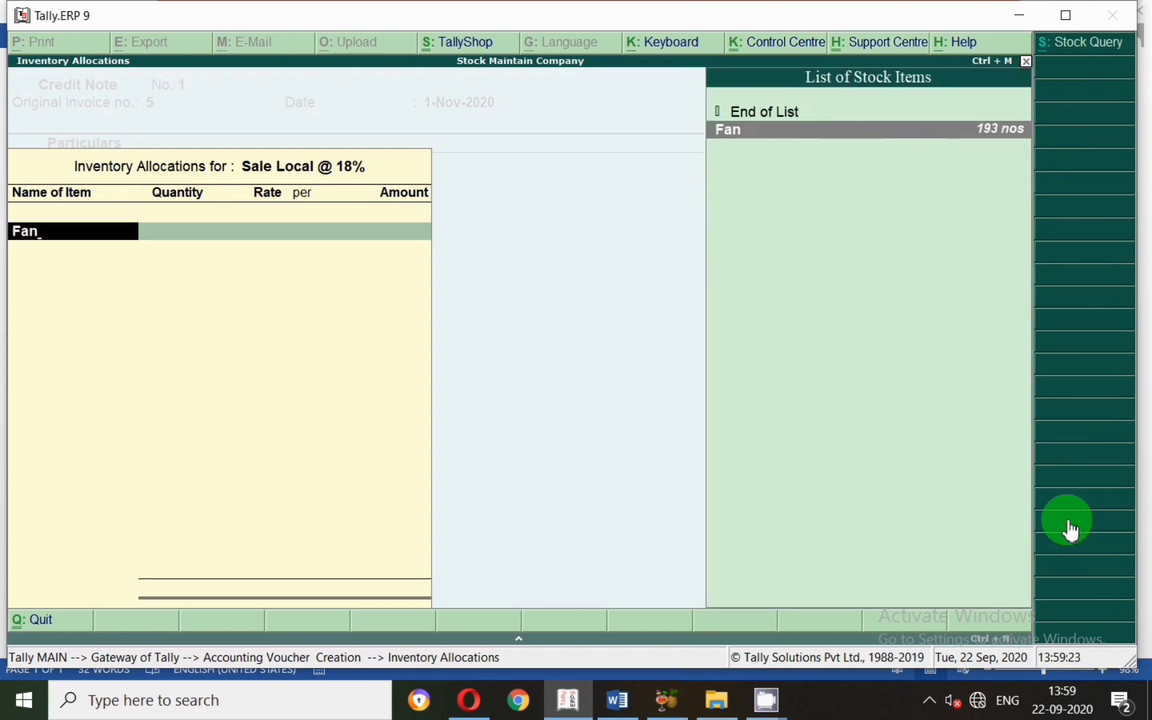
key(Return)
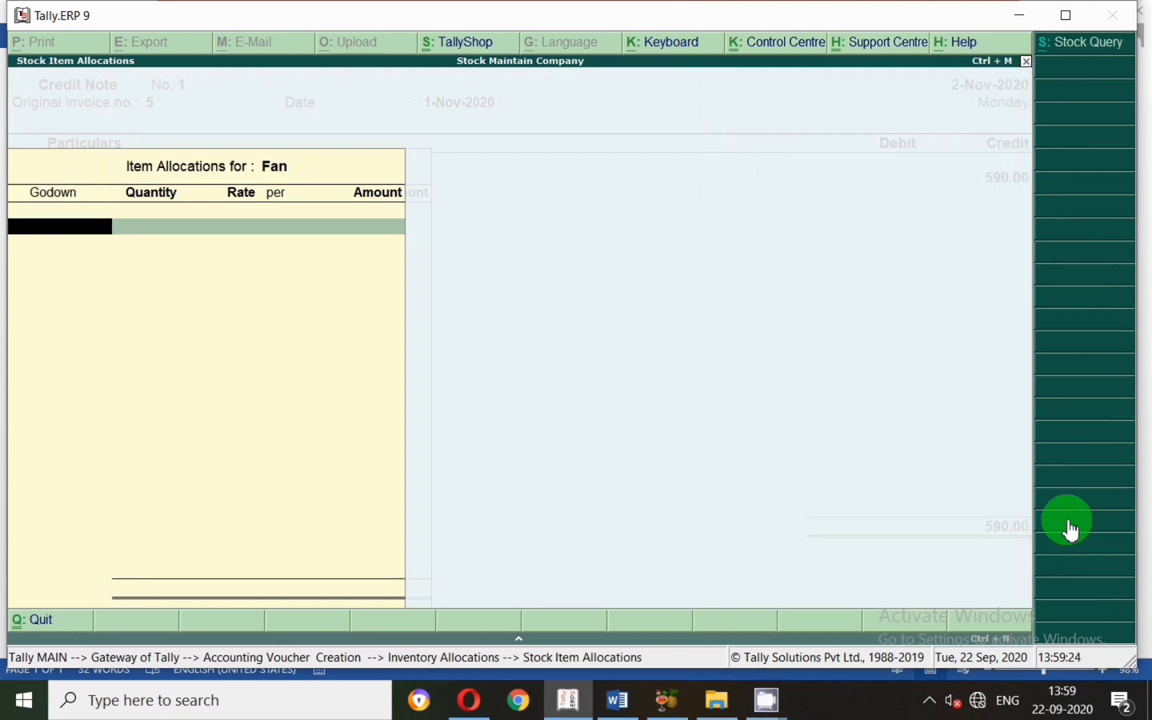
key(Return)
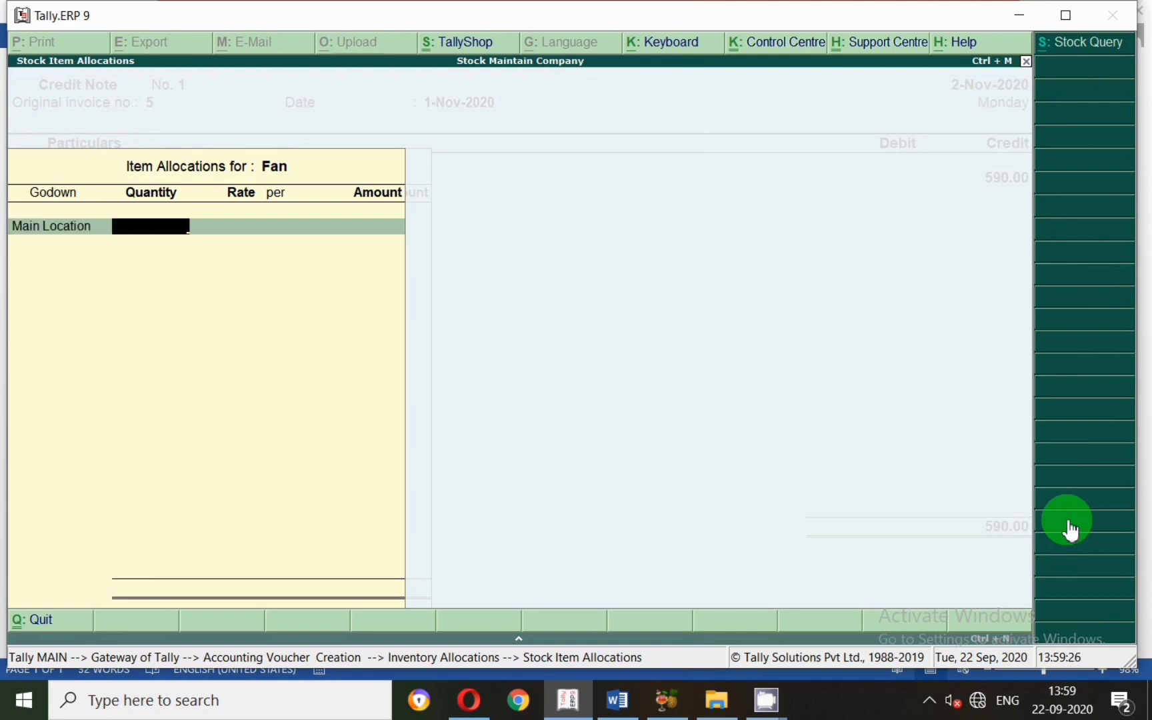
key(Return)
text(500)
key(Return)
key(Return)
key(Return)
key(Return)
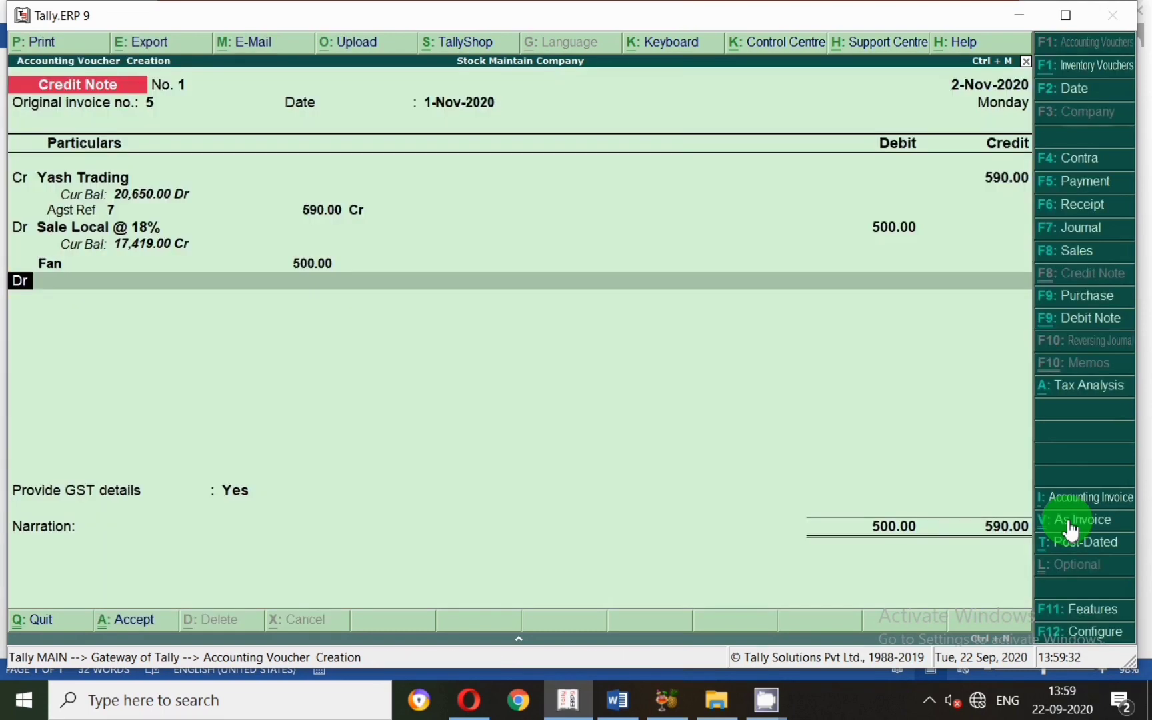
Debit the Output Cgst @ 9% ledger with 45 in the credit note
key(Return)
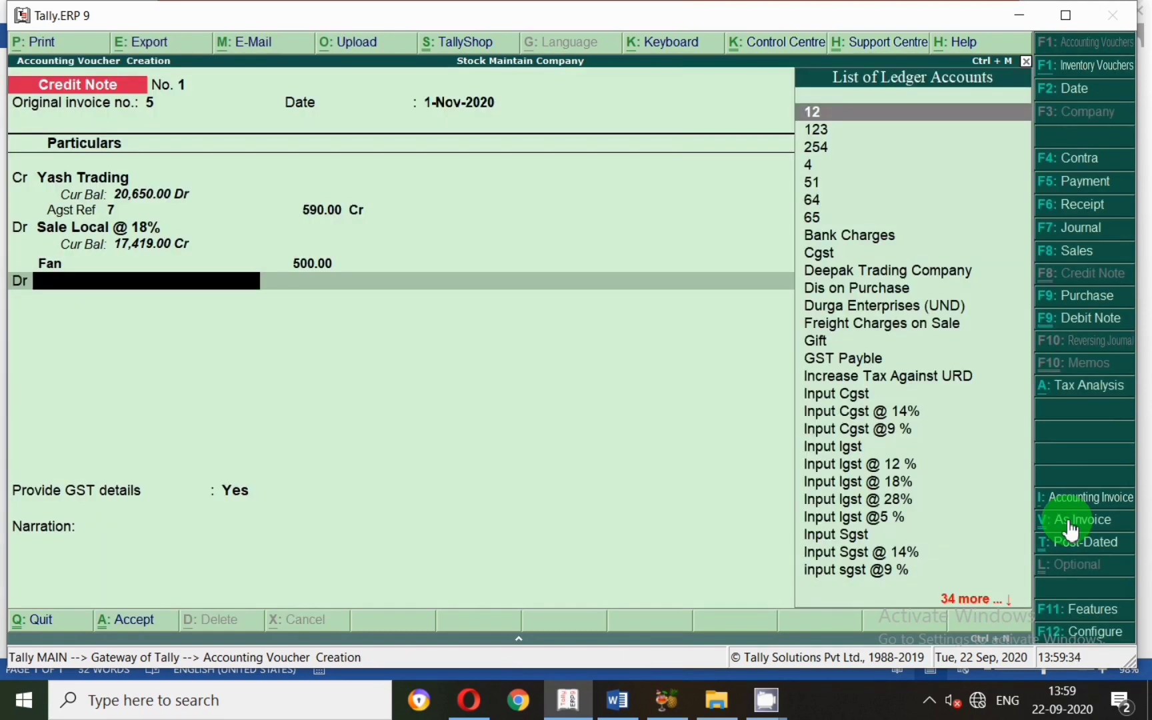
text(cgs)
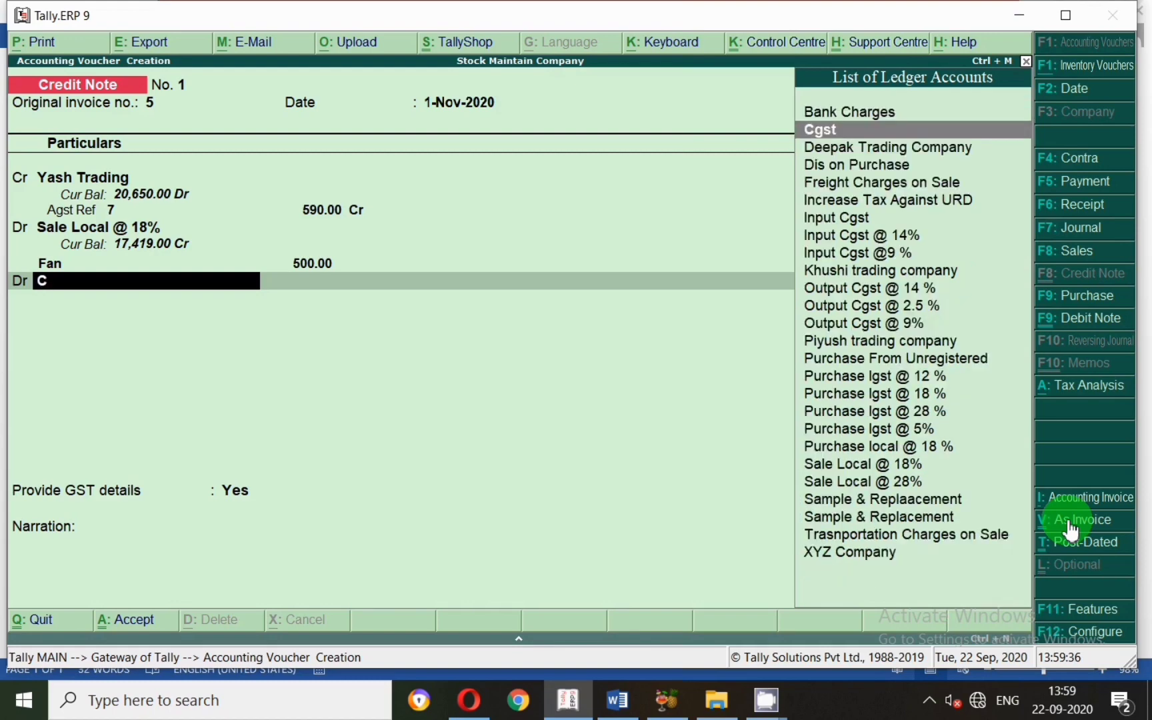
key(Down)
key(Down)
key(Down)
key(Down)
key(Down)
key(Down)
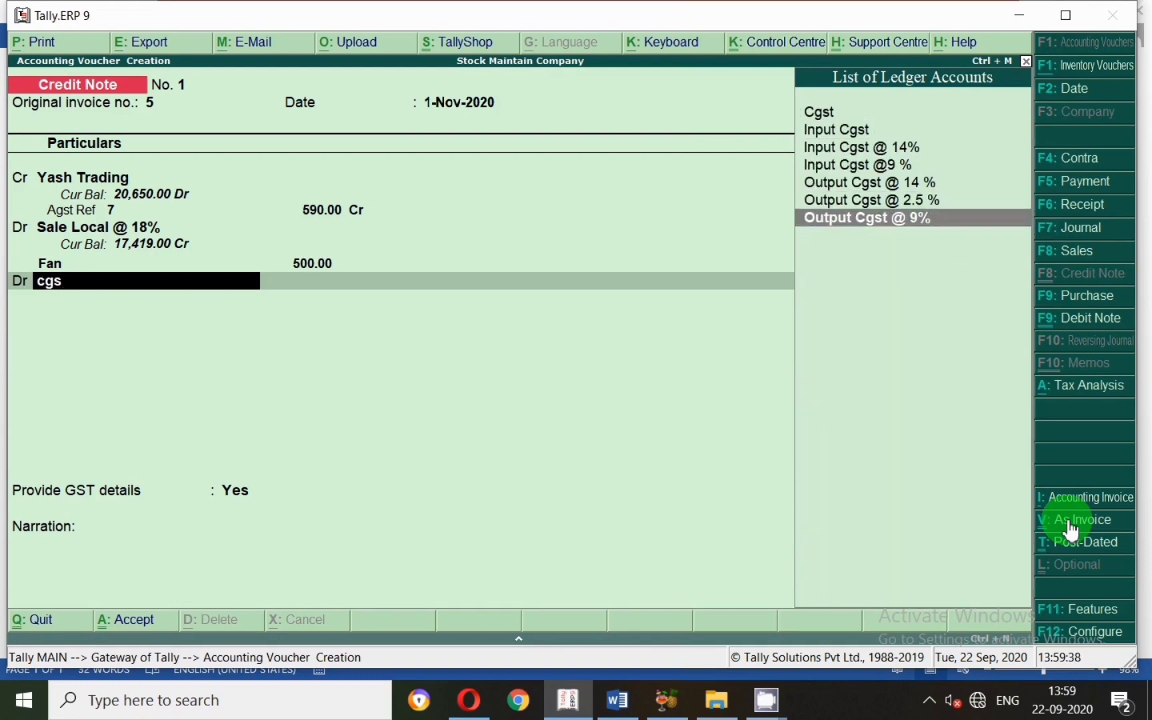
key(Return)
text(45)
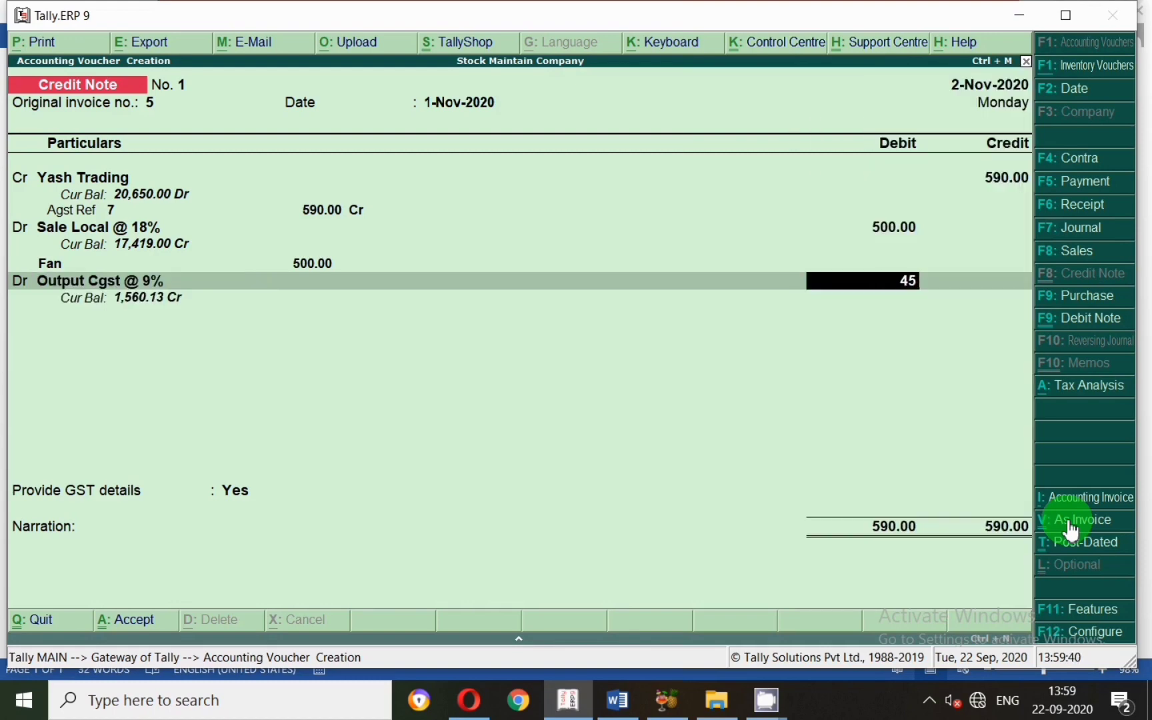
key(Return)
Debit the Output Sgst @ 9% ledger with 45 in the credit note and proceed to its GST statutory details
key(Return)
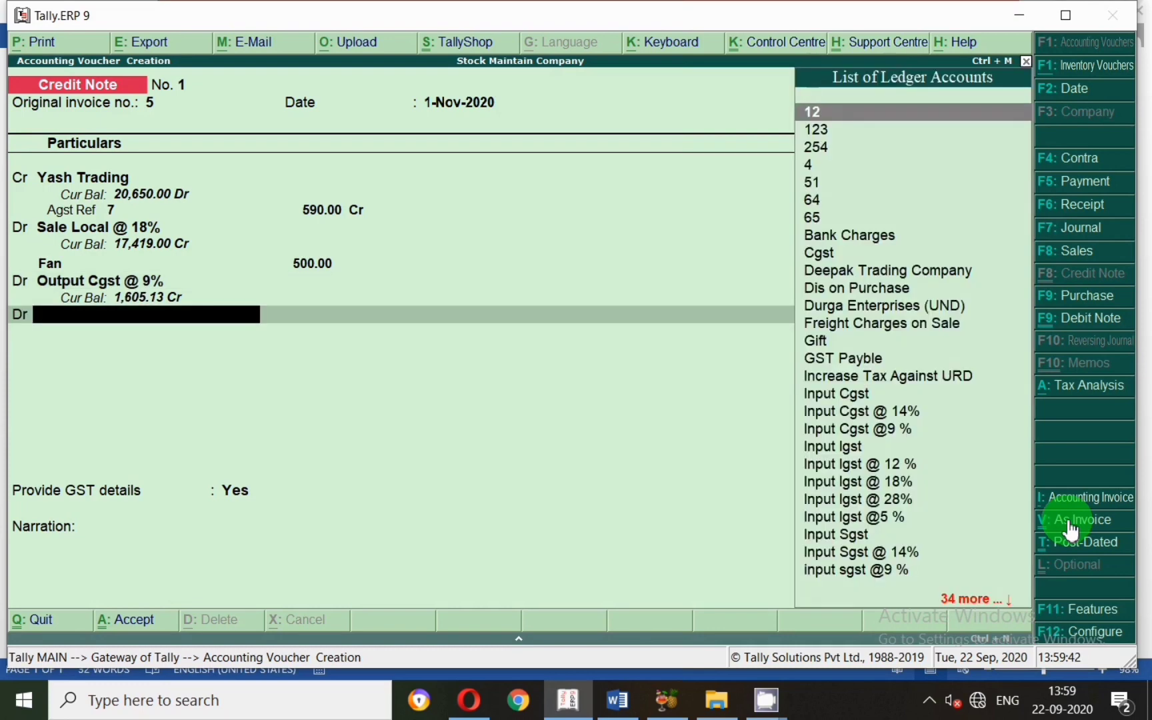
text(Sgst)
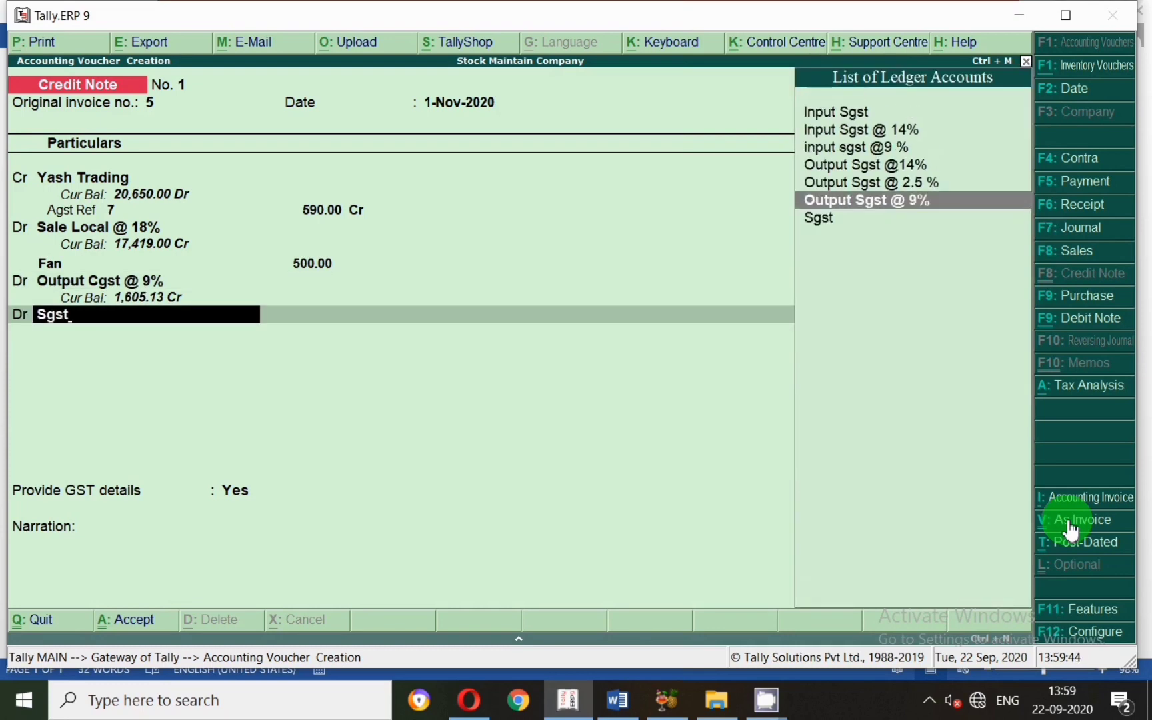
key(Return)
key(Return)
key(Return)
key(Return)
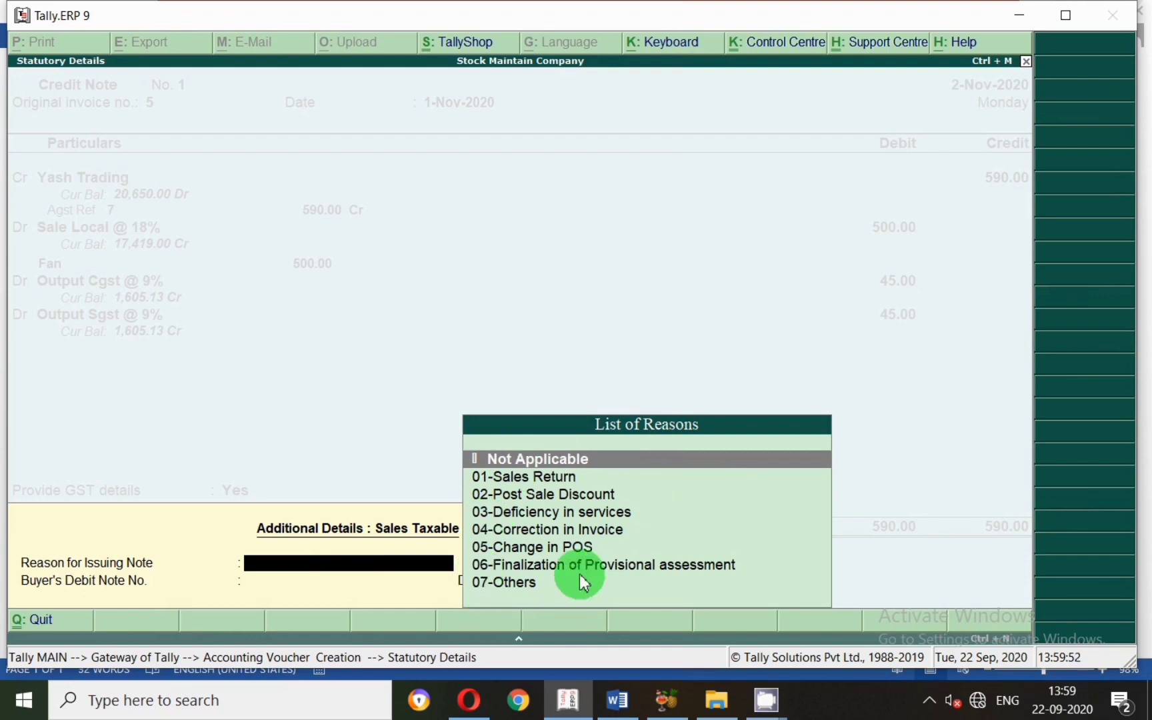
Give 04-Correction in Invoice as the reason for issuing the note, with buyer's debit note no. 1 dated 1.11
click(522, 533)
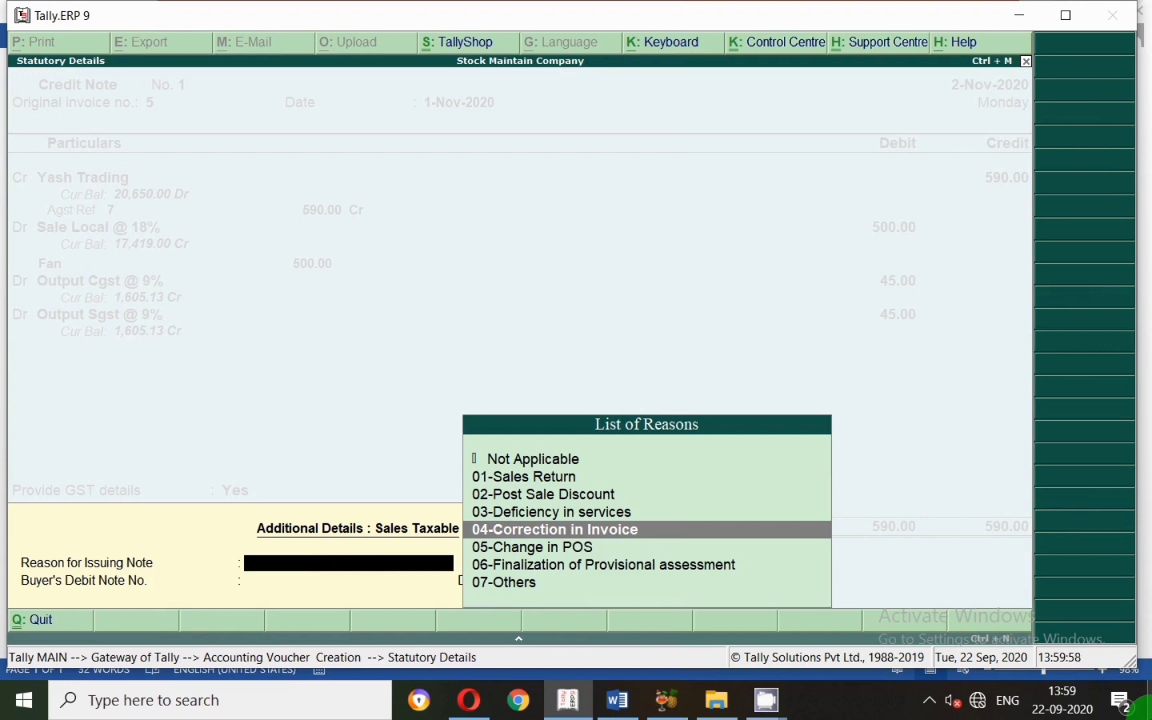
key(Return)
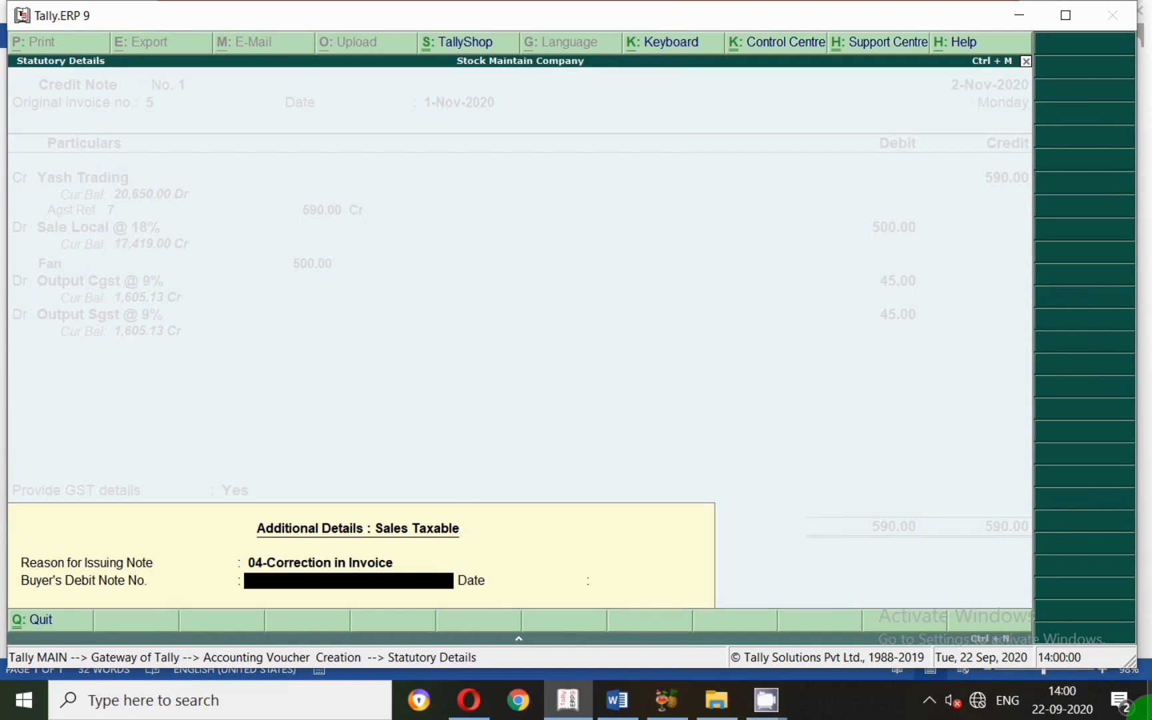
text(1)
key(Return)
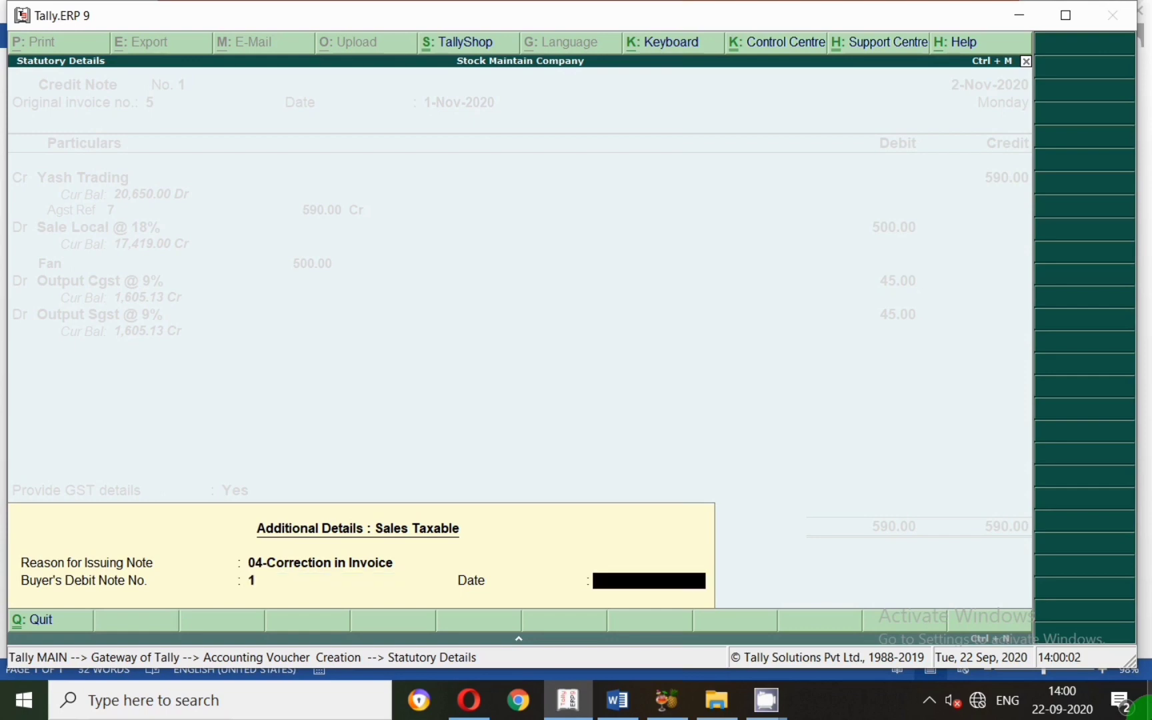
text(1.11)
key(Return)
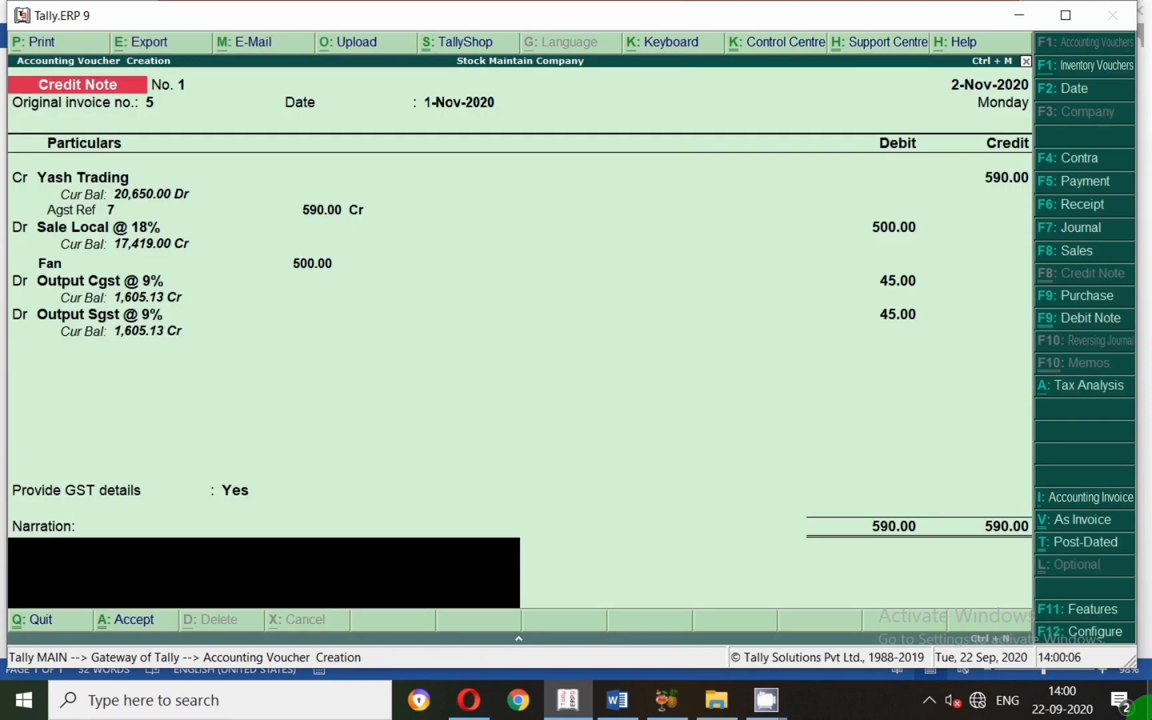
Change the buyer's debit note date to 2.11, keep the reason and number, and save the credit note without narration
key(Return)
key(n)
key(BackSpace)
key(Return)
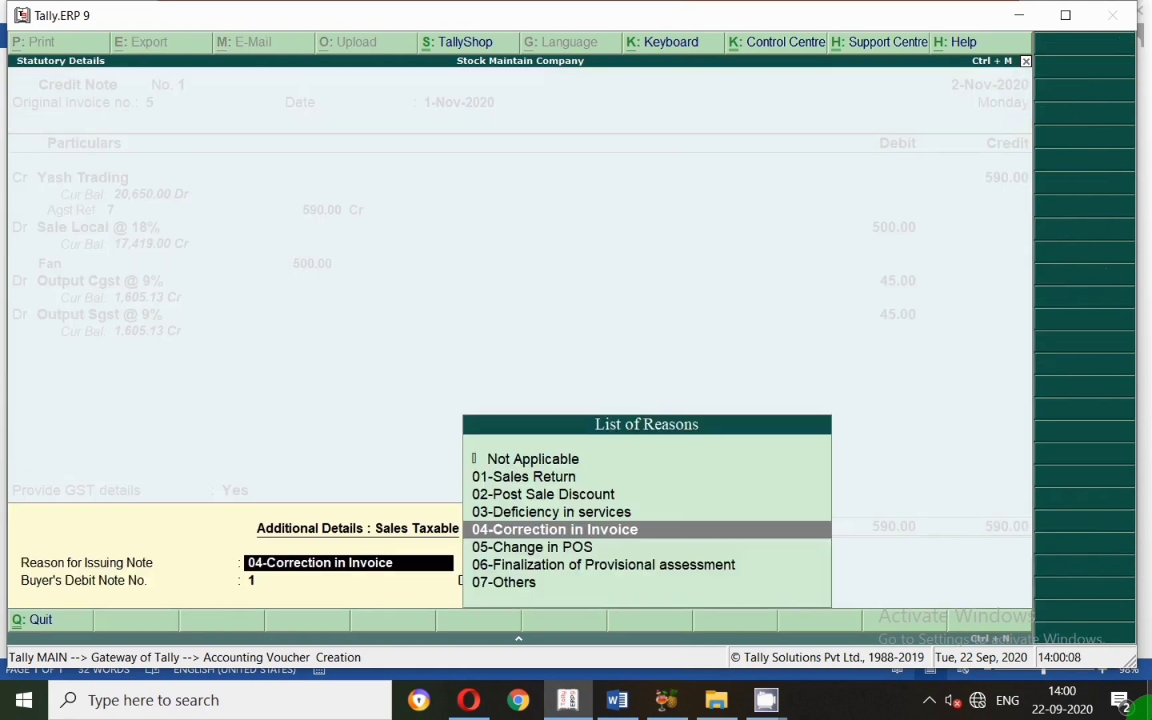
key(Return)
key(Return)
text(2.11)
key(Return)
key(Return)
key(Return)
key(Escape)
key(Escape)
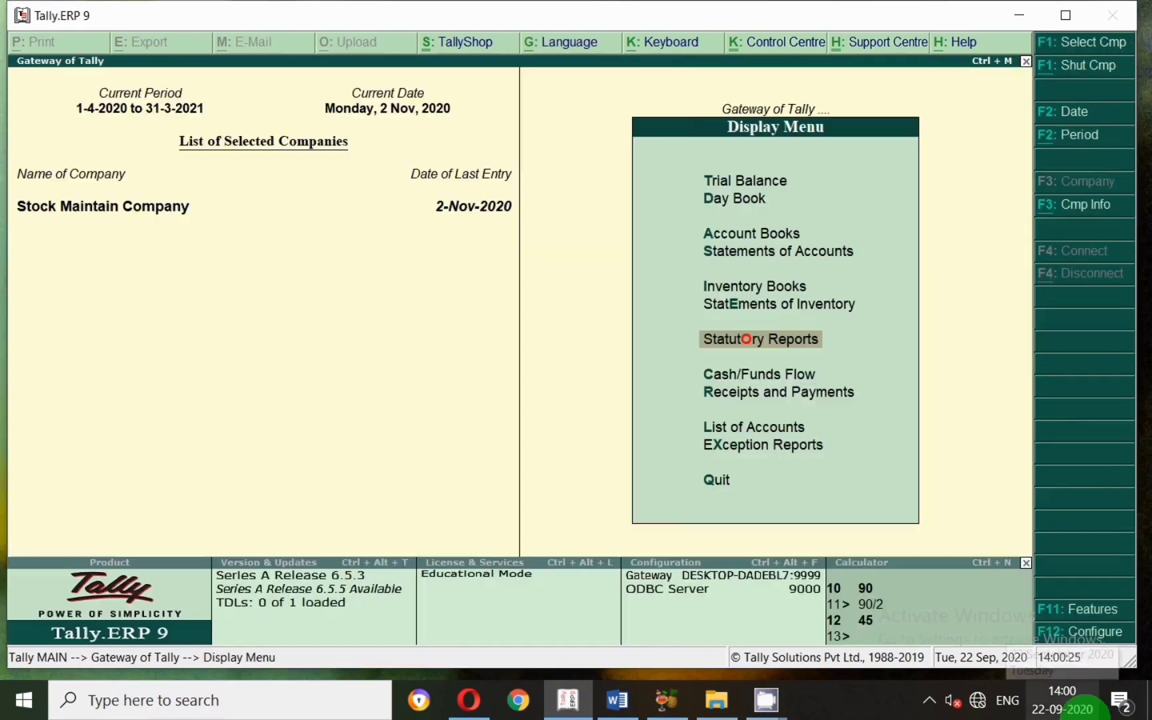
Display the GSTR-1 report for the period 1-Nov-2020 to 2-Nov-2020
key(n)
key(d)
key(u)
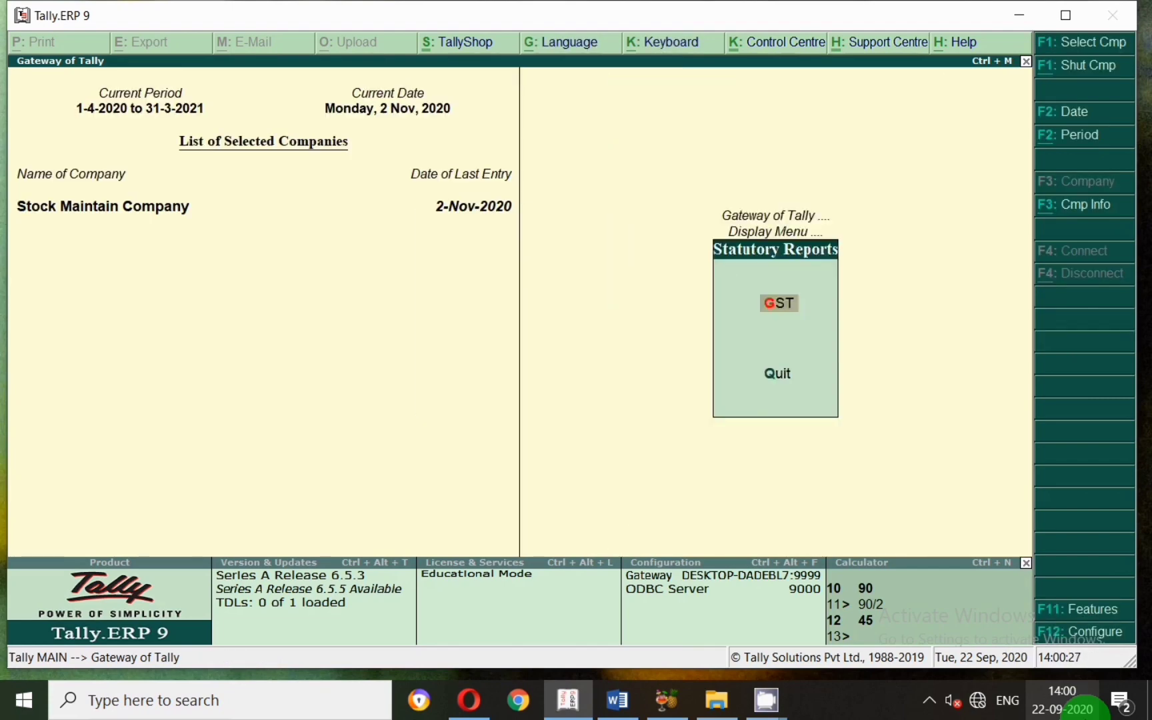
key(Return)
key(Return)
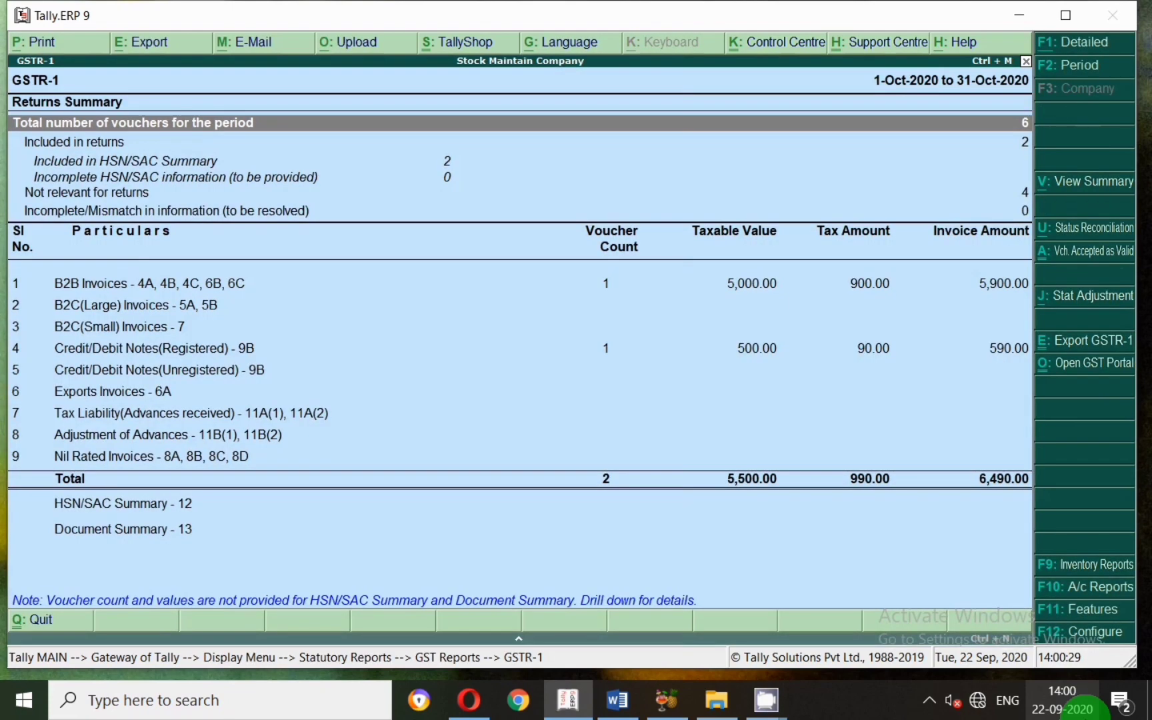
key(F2)
text(1.11)
key(Return)
text(2)
key(Return)
Review the B2B Invoices section of GSTR-1 down to Yash Trading's sales invoice 7, and return to the returns summary
key(Down)
key(Down)
key(Down)
key(Down)
key(Down)
key(Down)
key(Down)
key(Down)
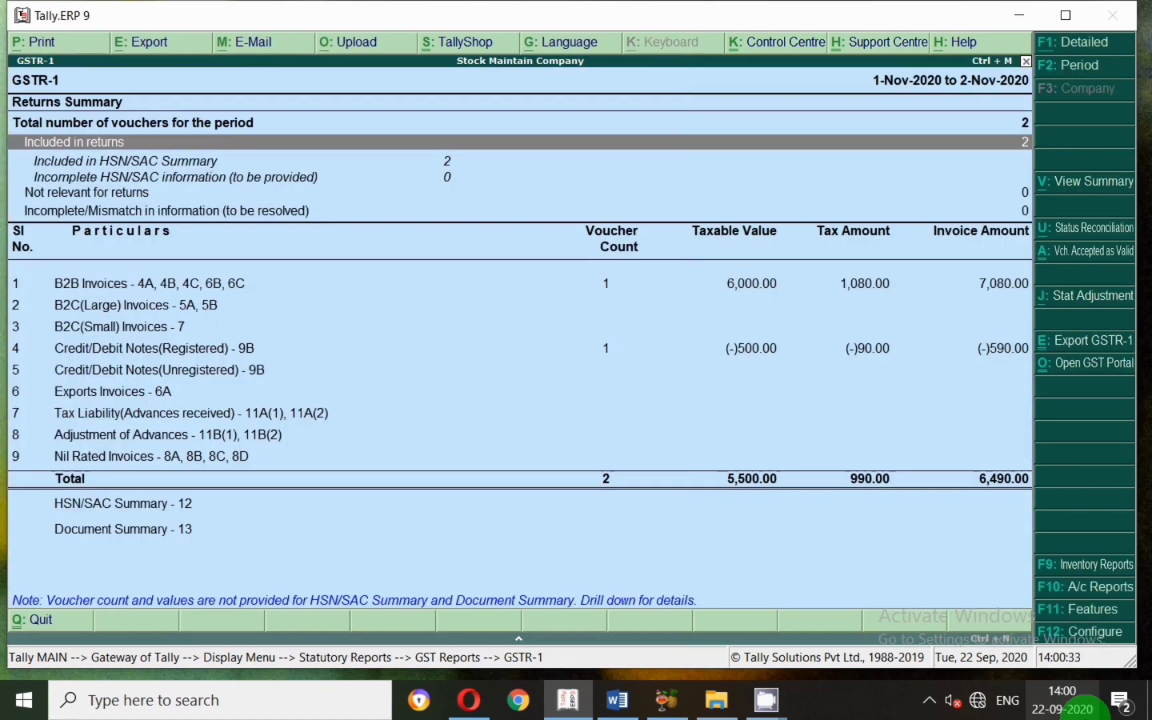
key(Down)
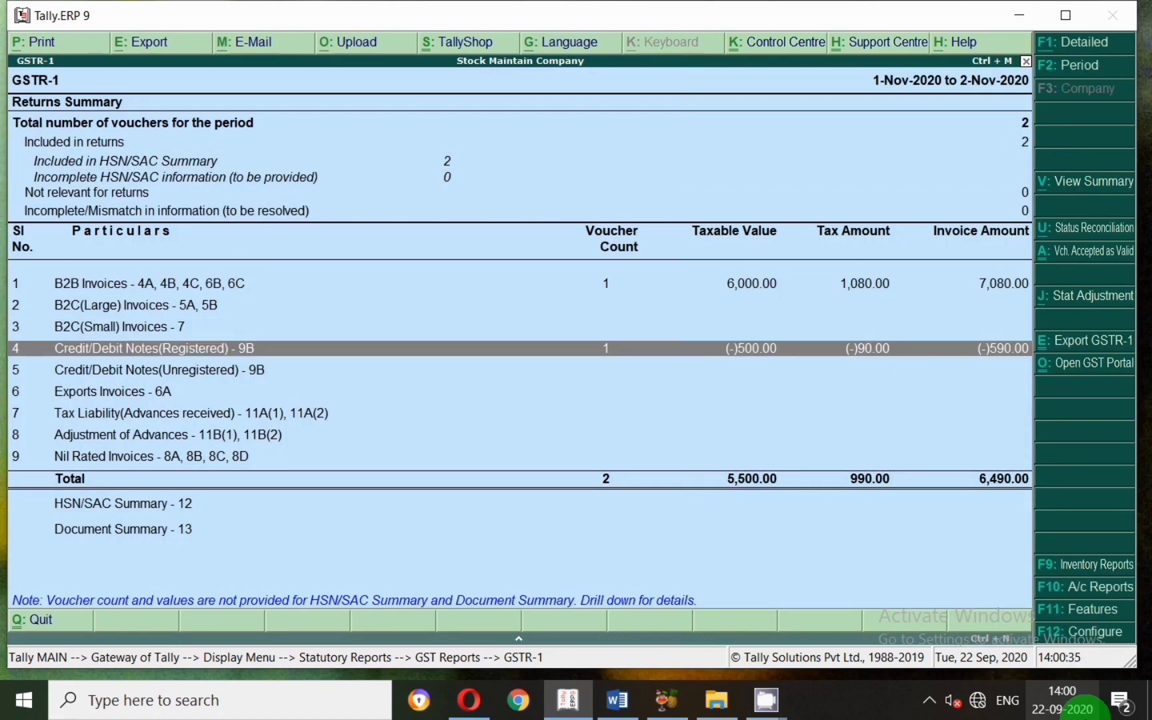
key(Up)
key(Up)
key(Up)
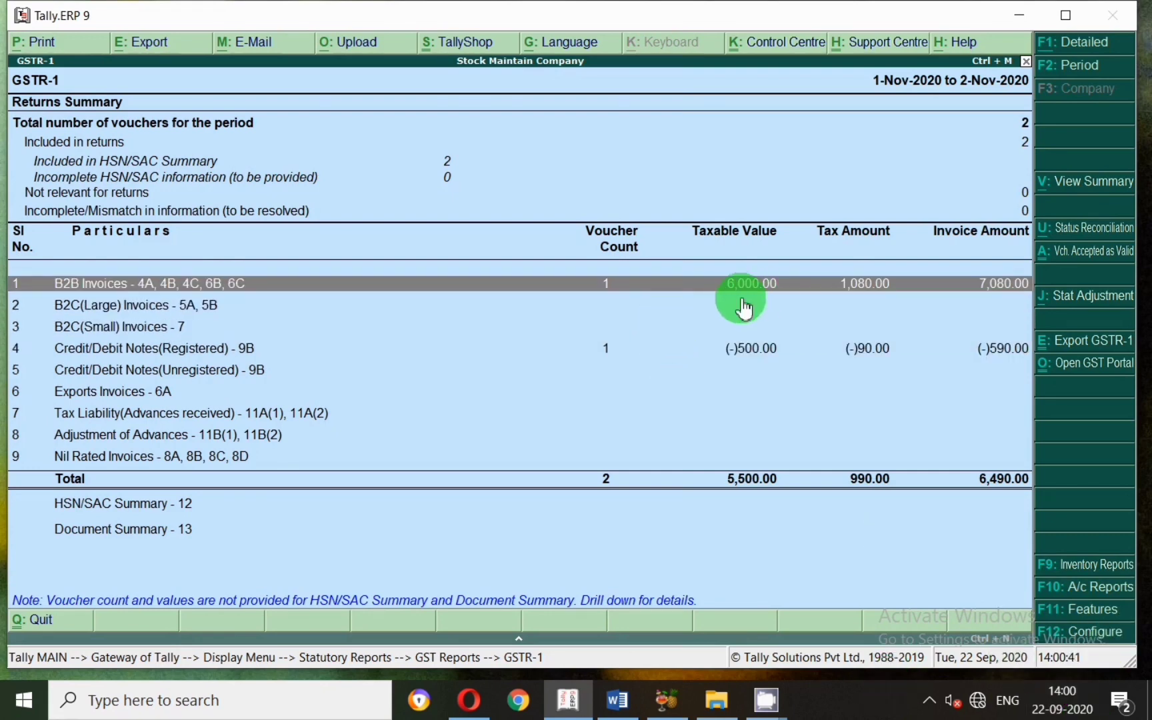
key(Return)
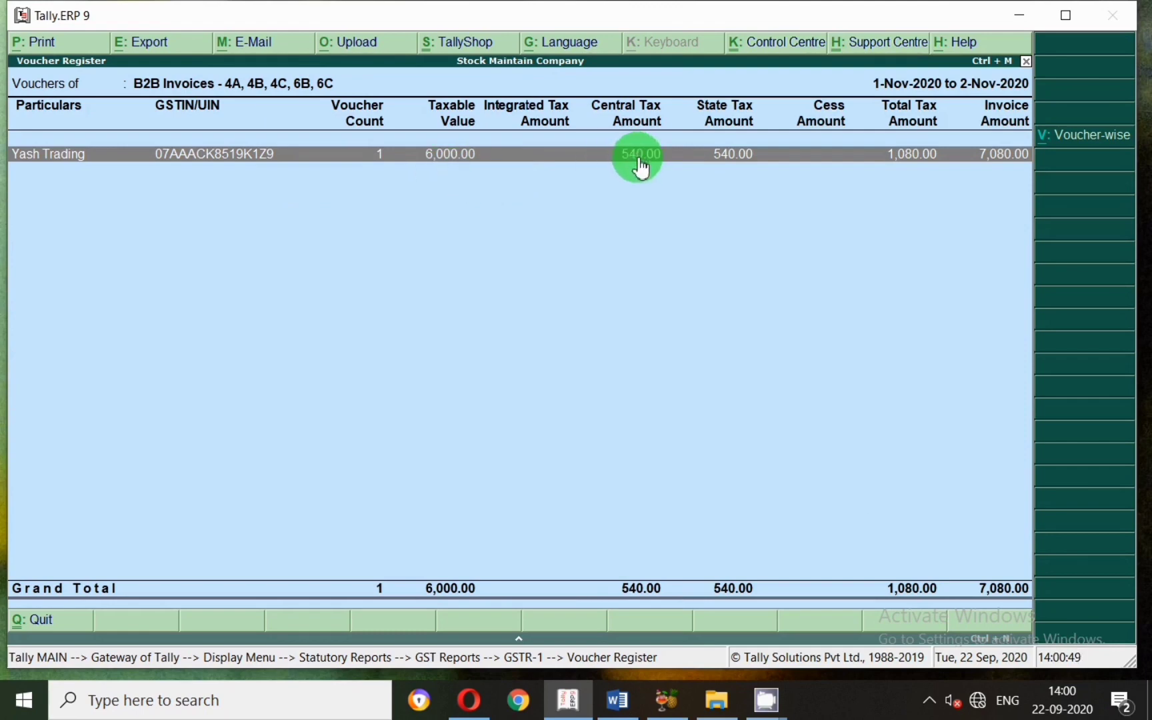
key(Return)
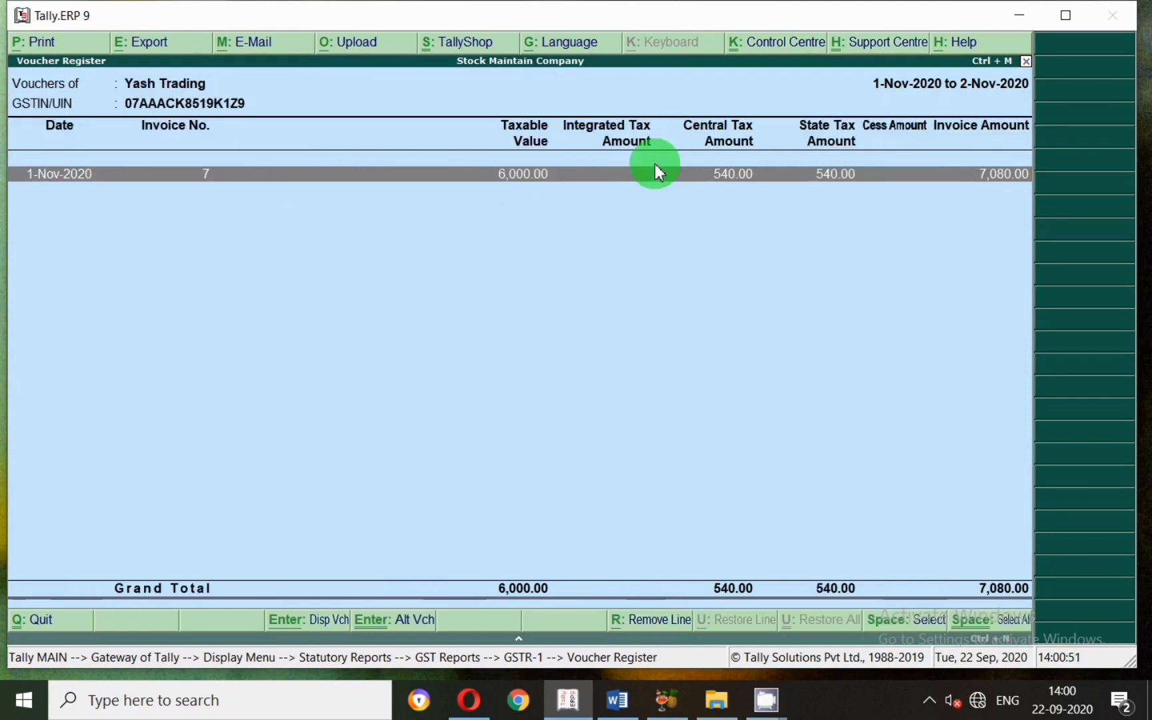
key(Return)
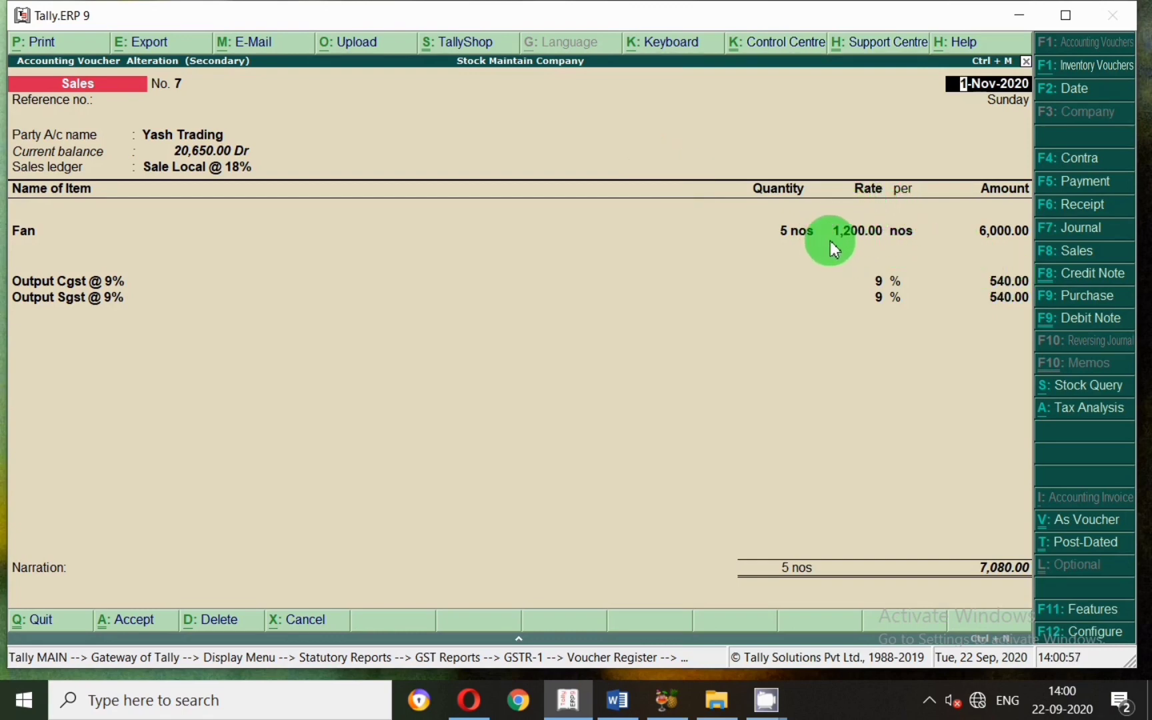
key(Escape)
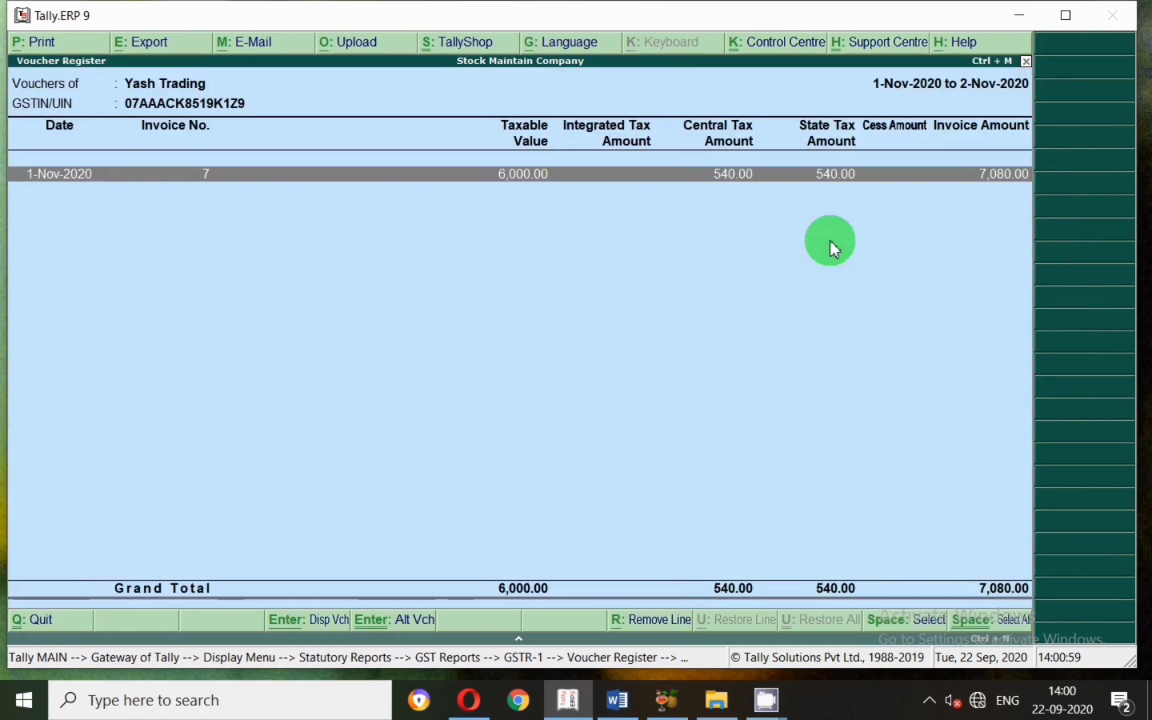
key(Escape)
key(Escape)
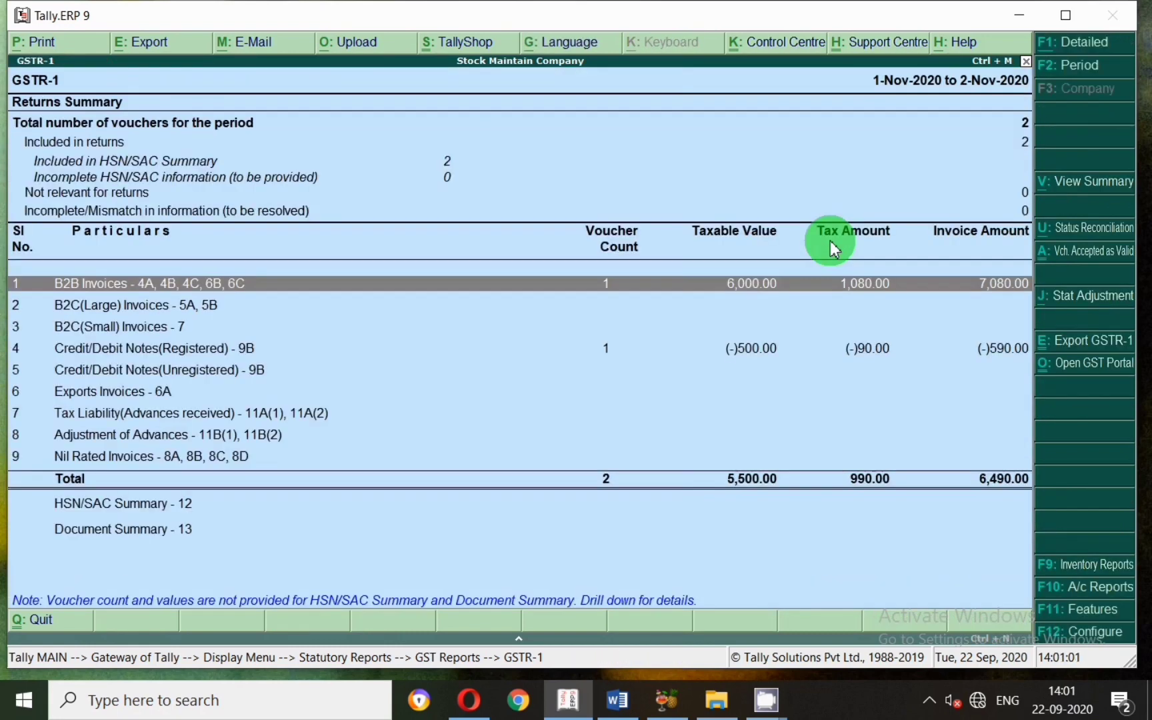
Inspect Yash Trading's credit note under Credit/Debit Notes(Registered) - 9B and return to the returns summary
key(Down)
key(Down)
key(Down)
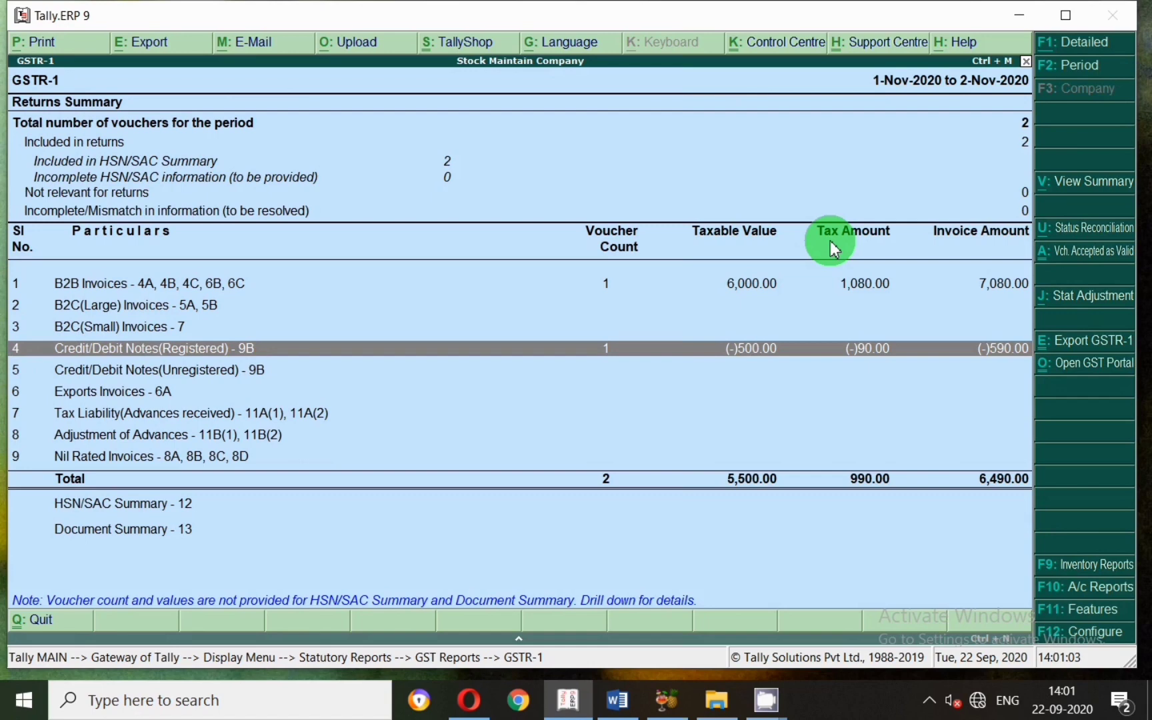
key(Return)
key(Return)
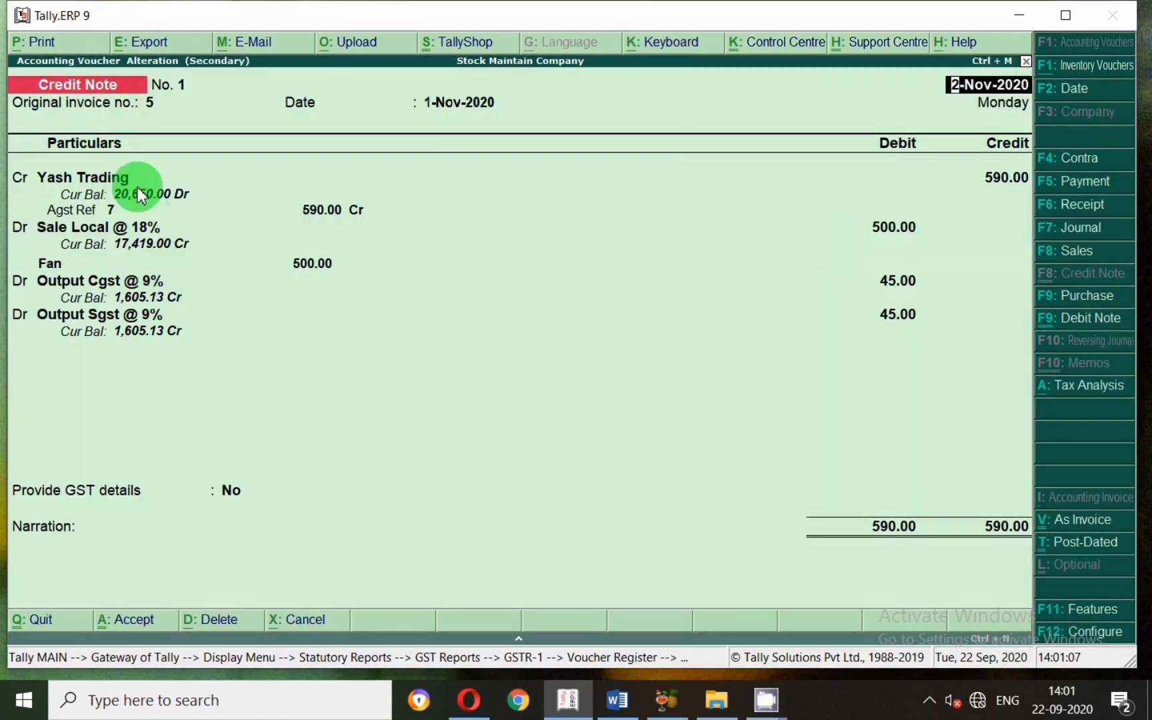
key(Escape)
key(Return)
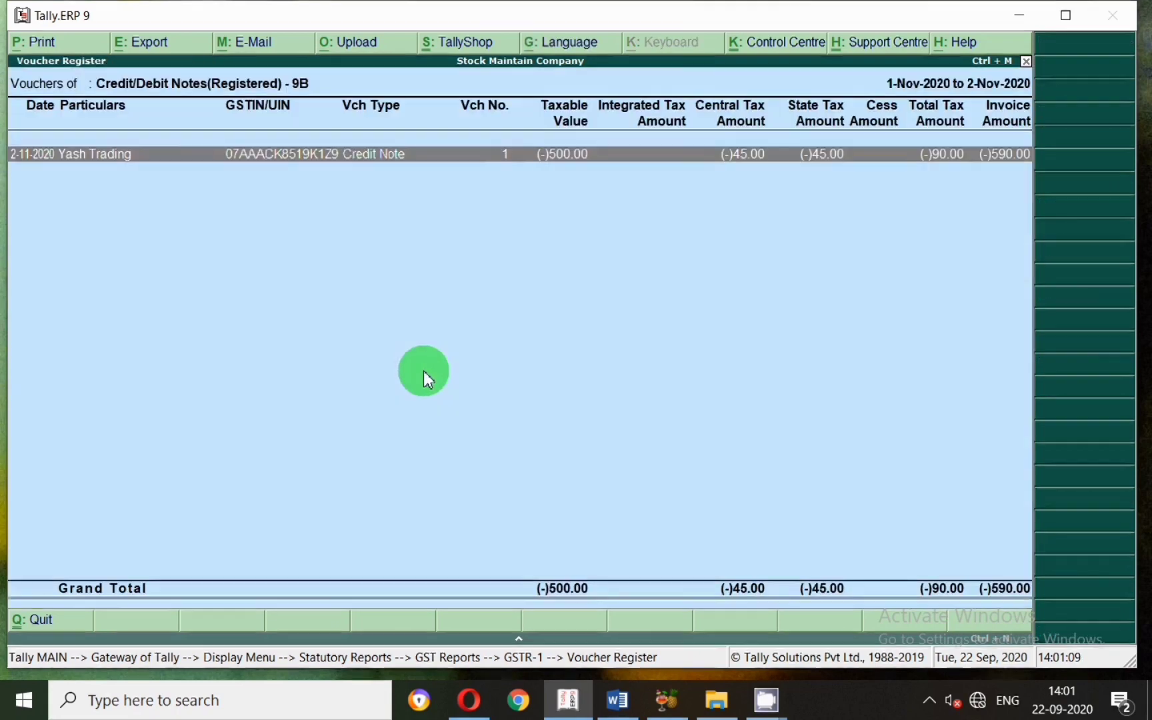
key(Escape)
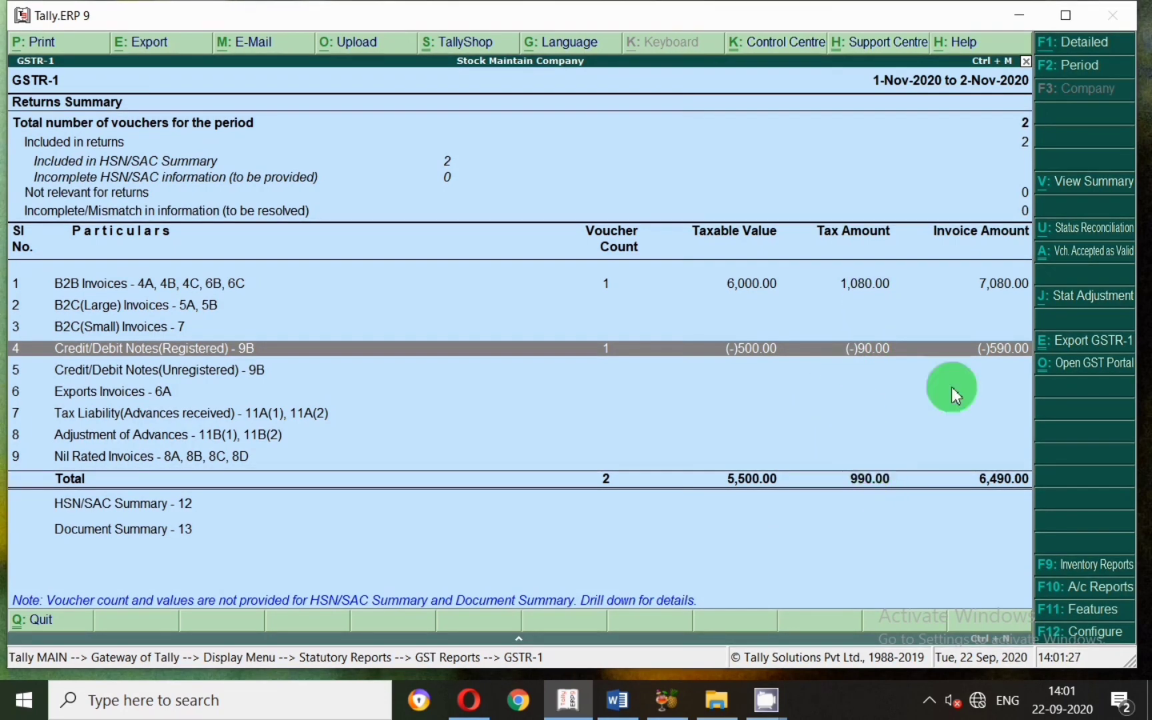
Compare the B2B Invoices and registered Credit/Debit Notes rows in GSTR-1, and exit the statutory reports
click(997, 287)
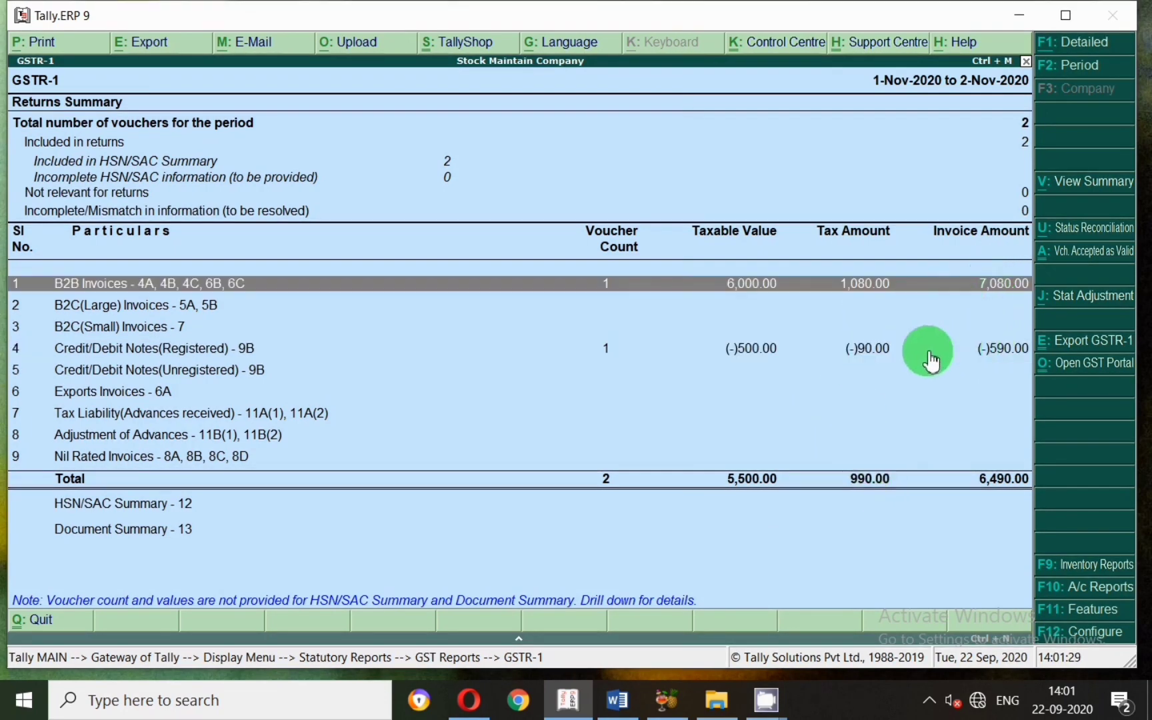
click(868, 354)
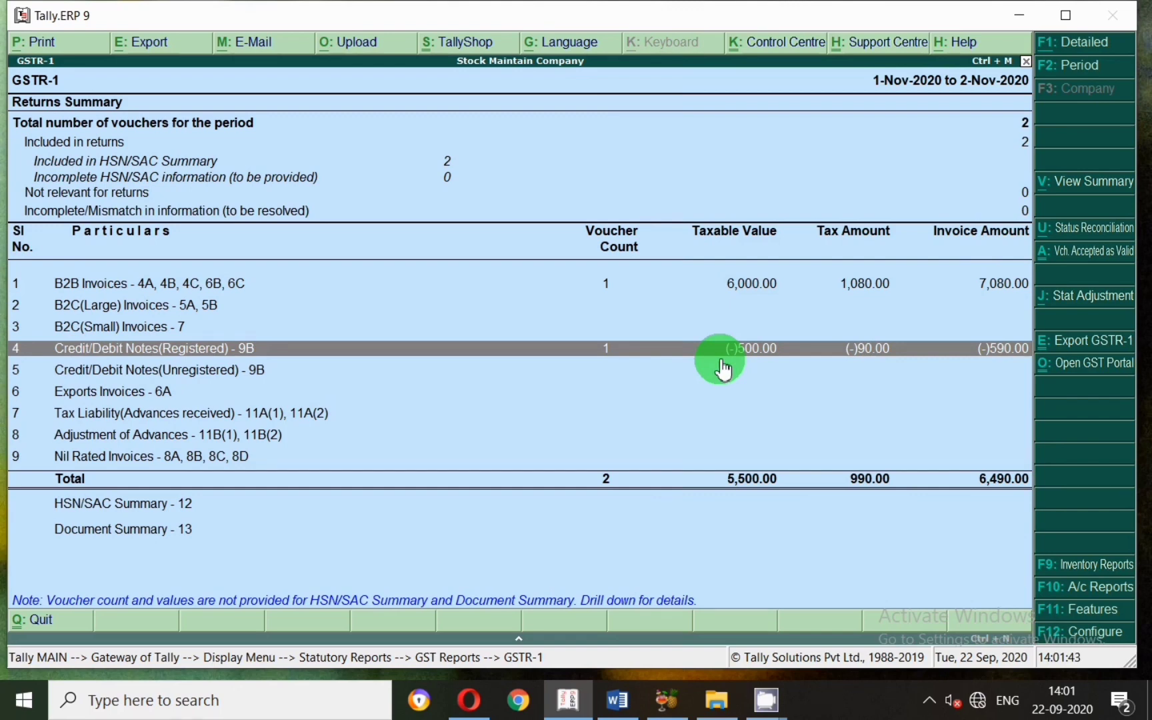
key(Escape)
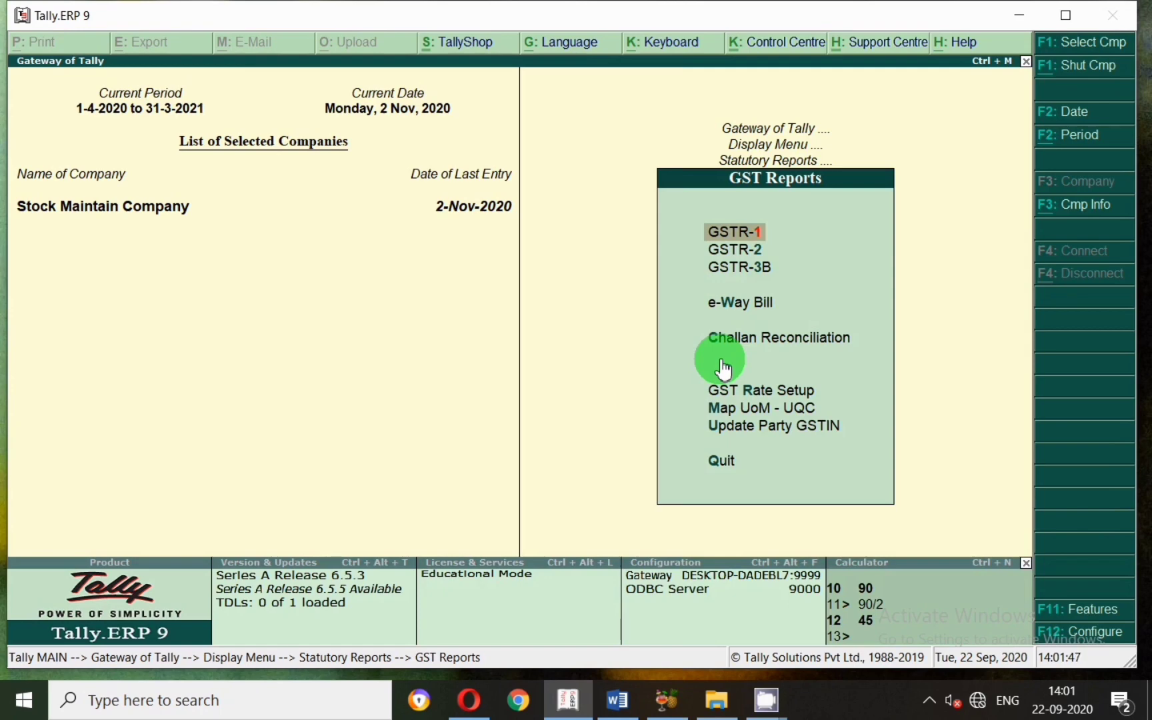
key(Escape)
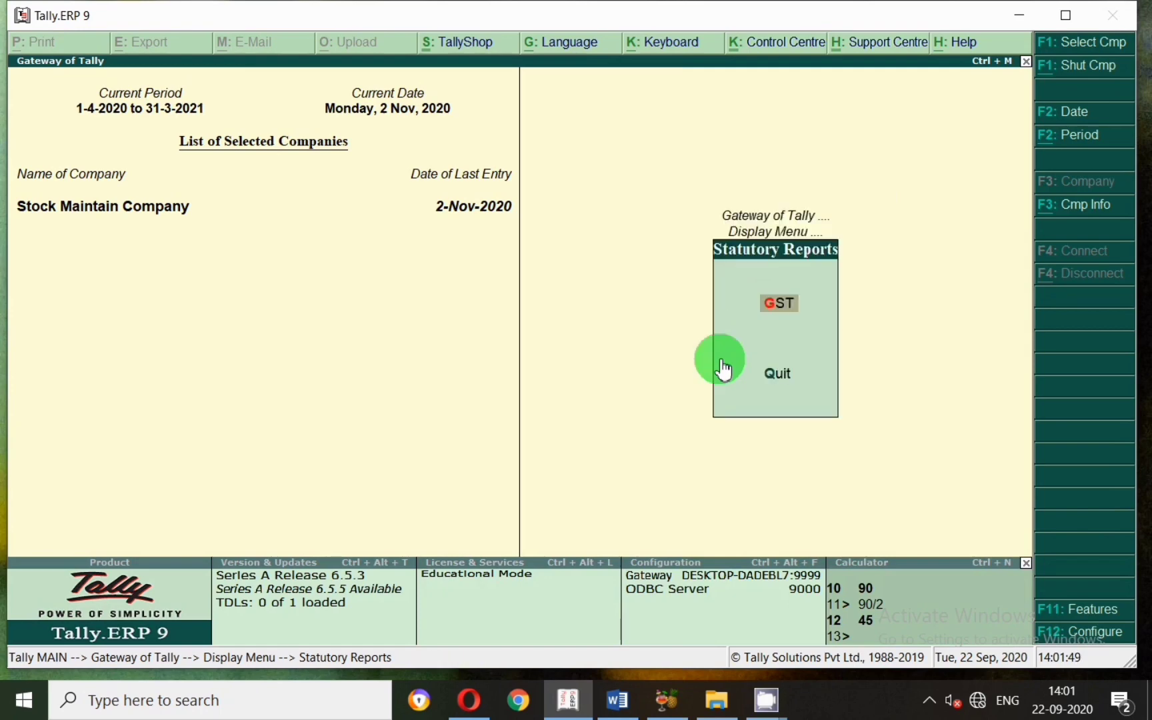
key(Escape)
key(Escape)
Start a new Sales voucher dated 1-Nov-2020 in item invoice mode
key(v)
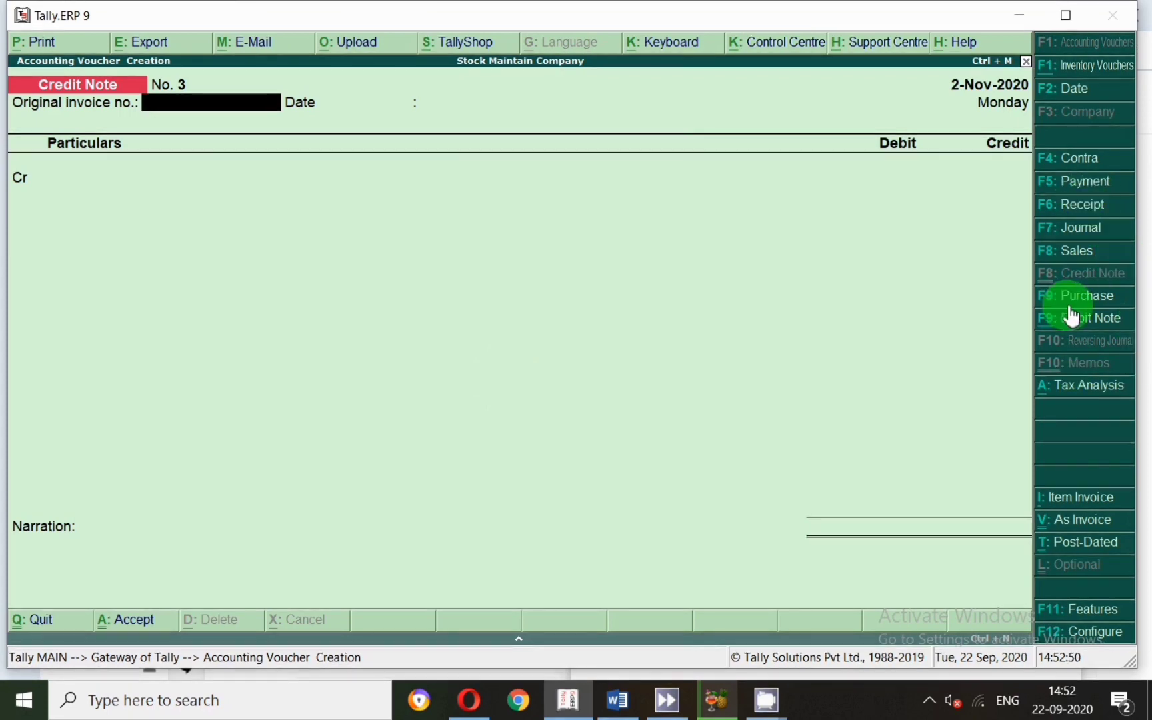
click(1074, 257)
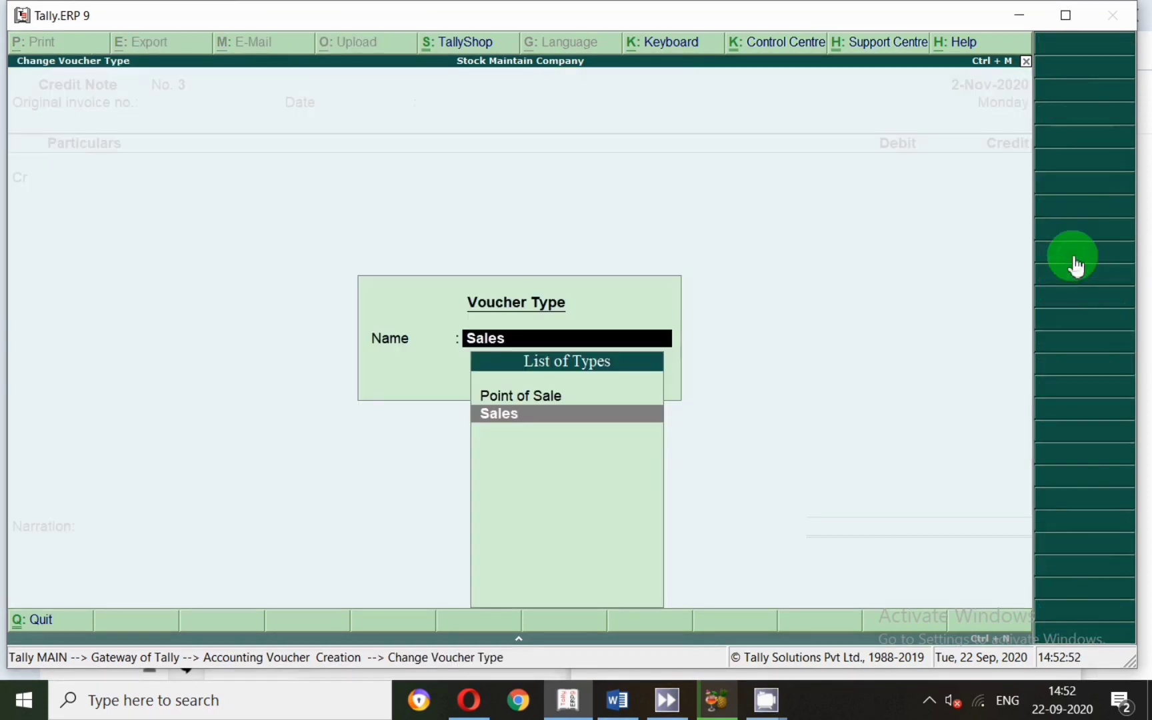
key(Return)
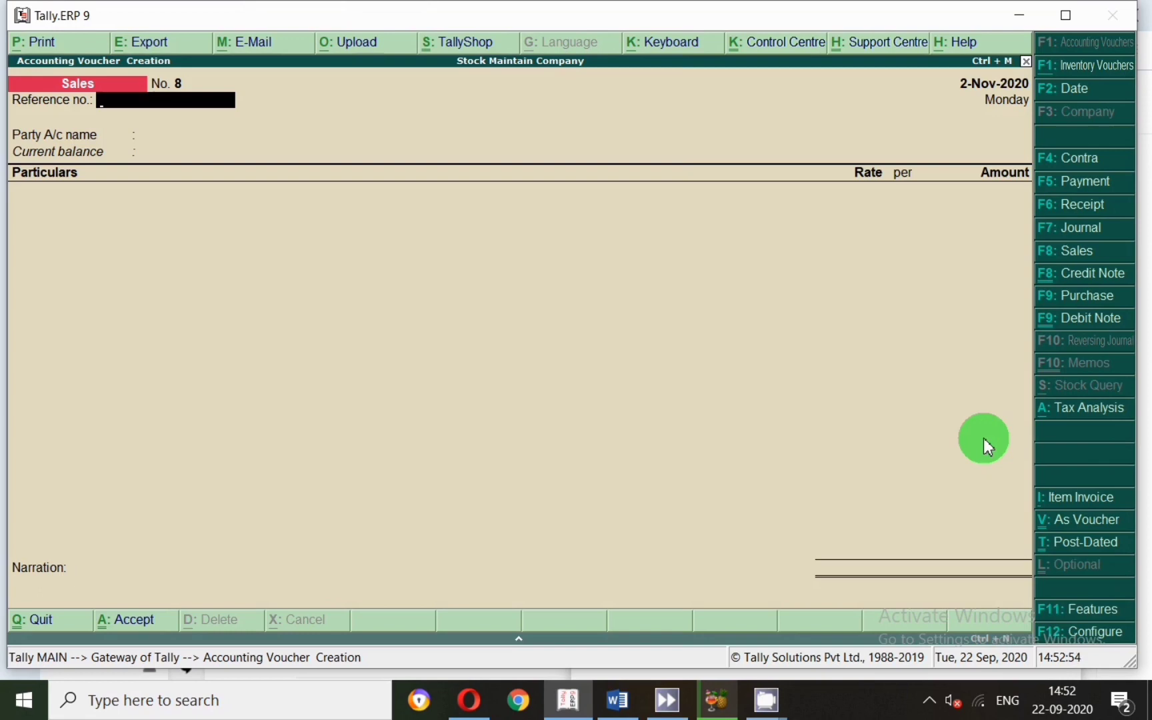
key(F2)
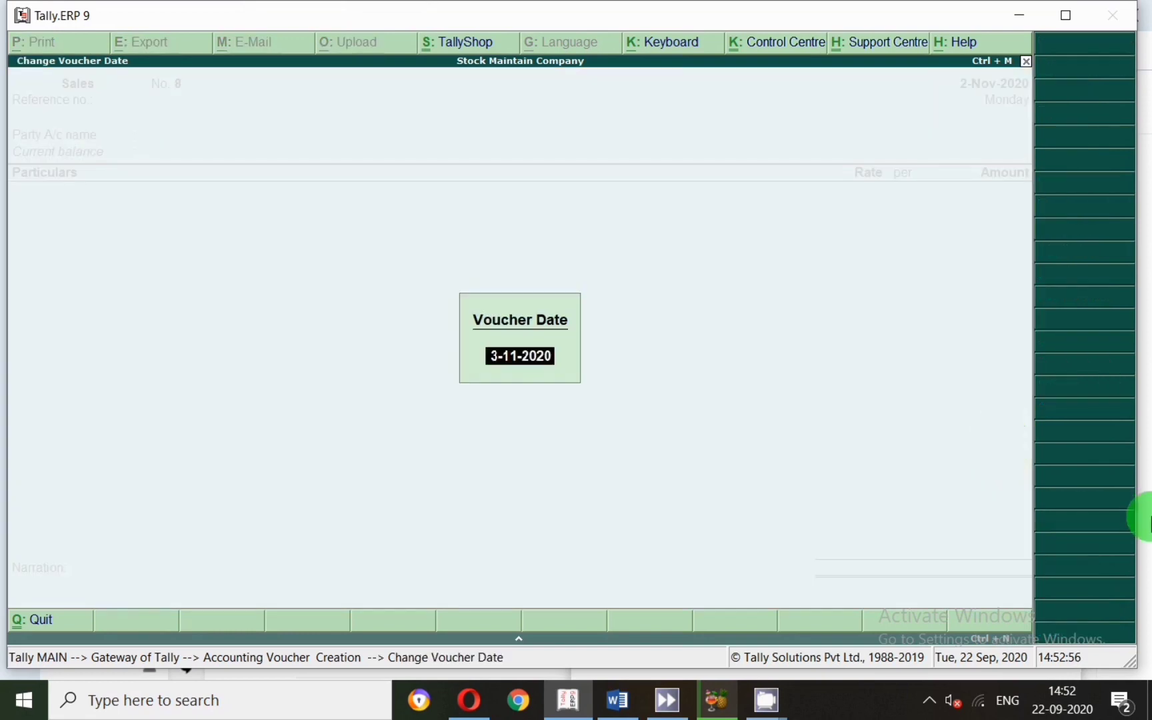
text(1.11)
key(Return)
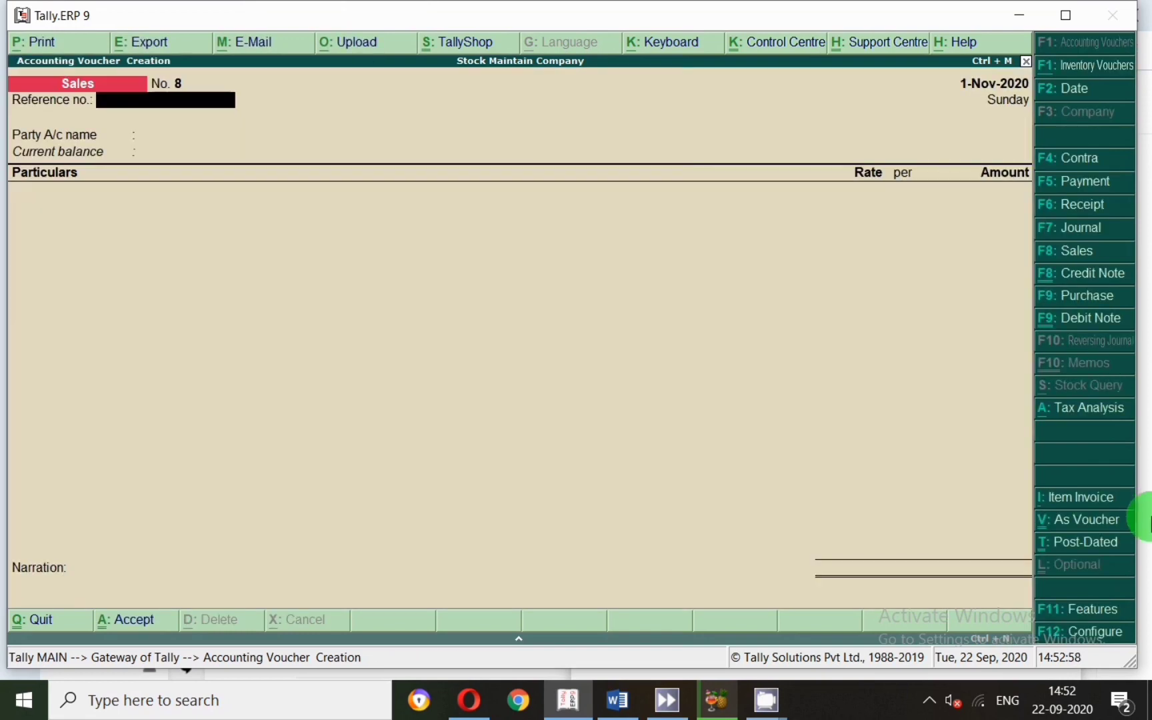
click(1066, 497)
Set Yash Trading as the sales invoice's party, leaving the reference number blank and keeping the default despatch, order and buyer details
key(Return)
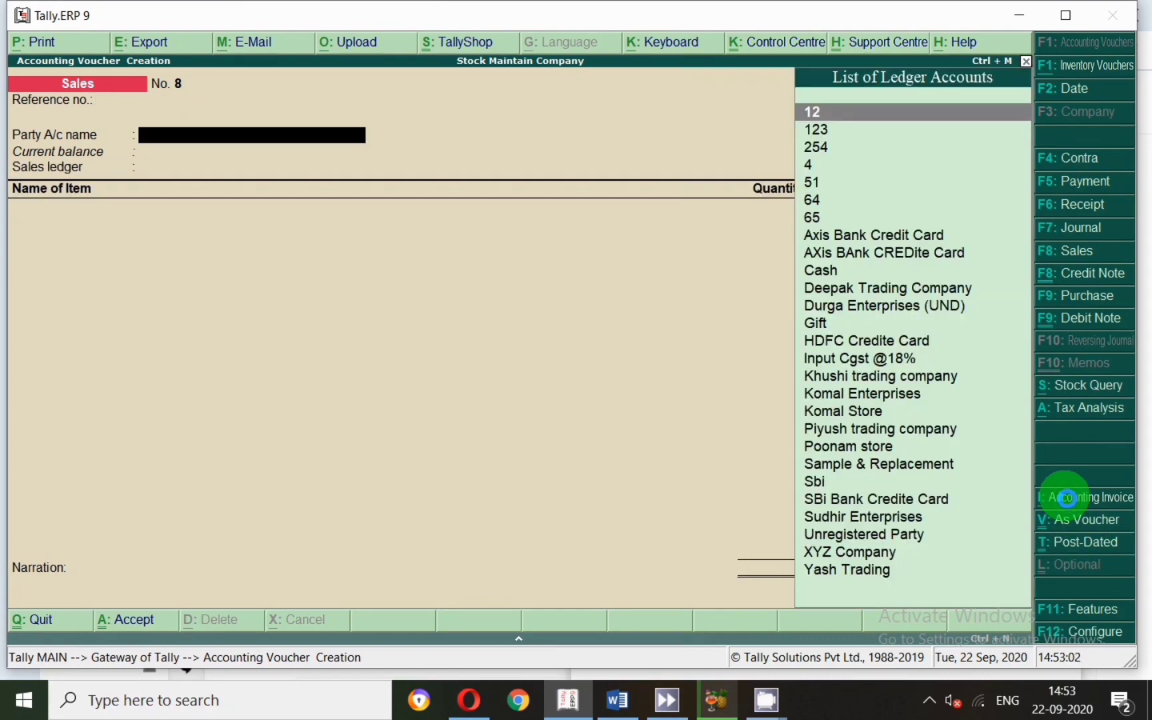
text(Yash)
key(Return)
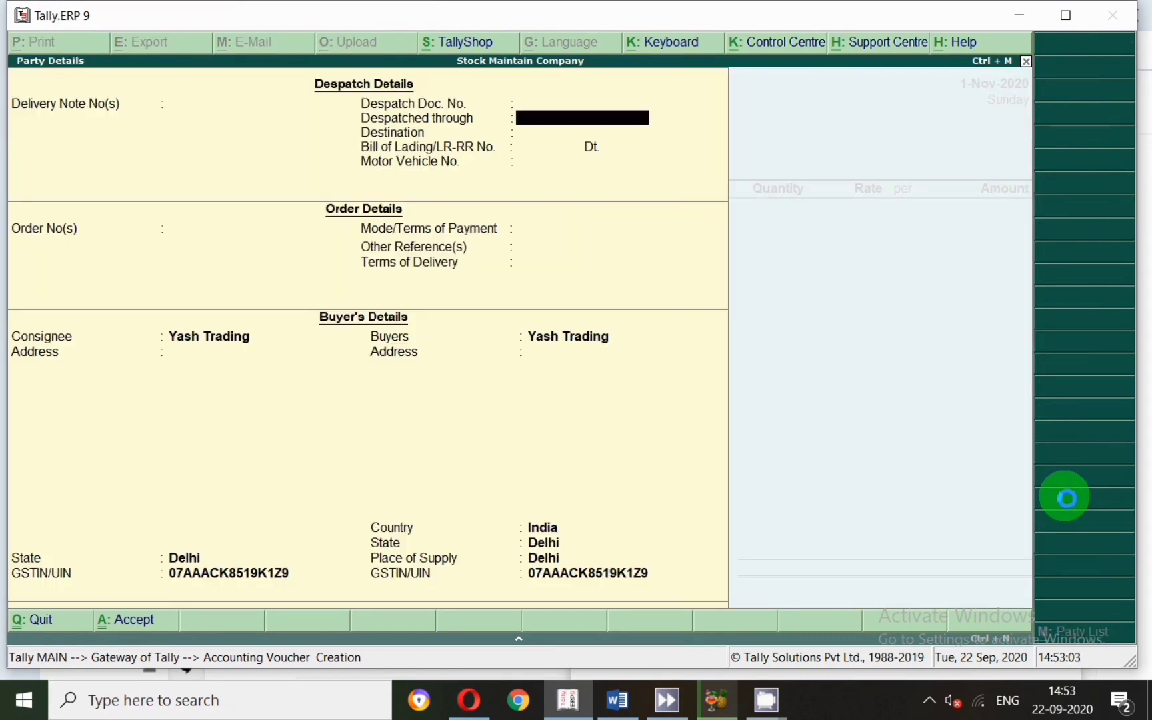
key(Return)
key(Return)
key(Return)
key(Return)
key(Return)
key(Return)
key(Return)
key(Return)
key(Return)
key(Return)
key(Return)
key(Return)
key(Return)
key(Return)
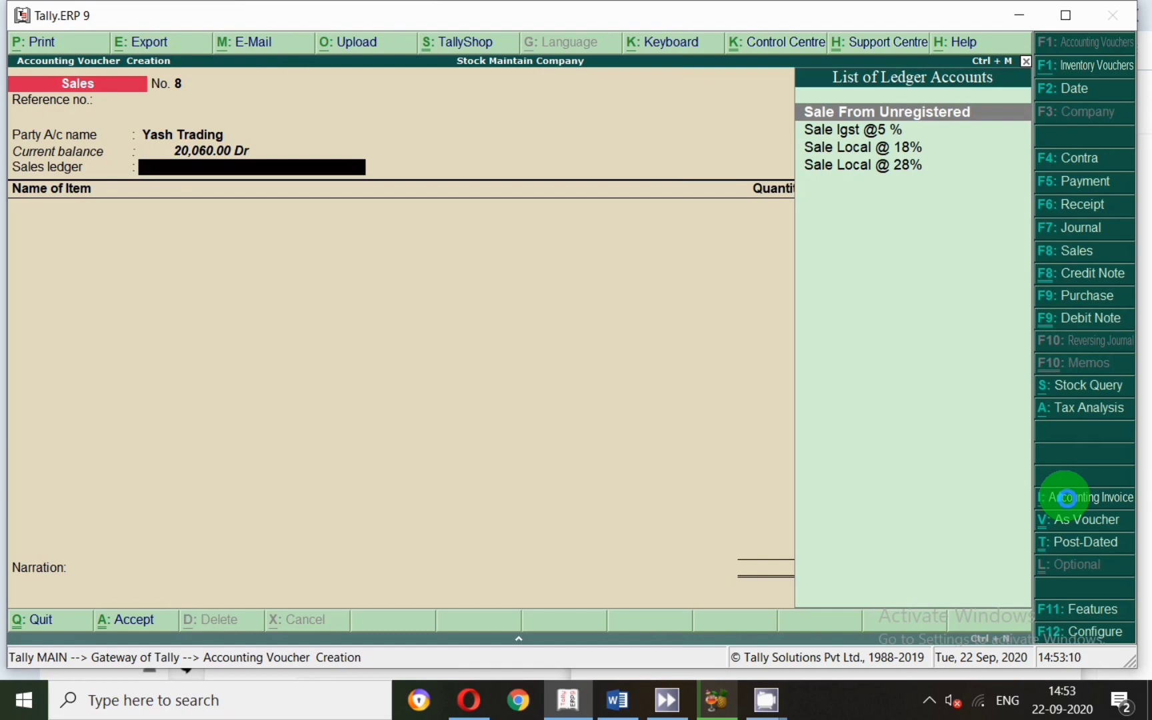
Assign the Sale Local @ 18% ledger to the sales invoice and add the Fan item from Main Location
key(Down)
key(Down)
key(Return)
text(Fan)
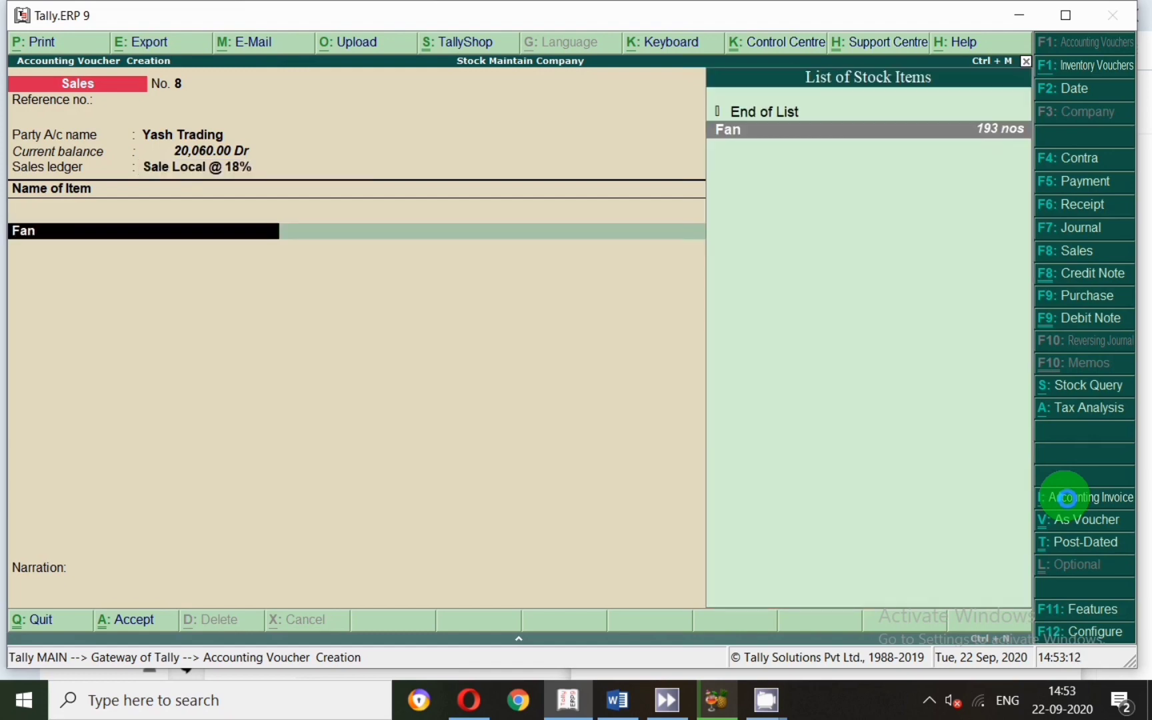
key(Return)
key(Return)
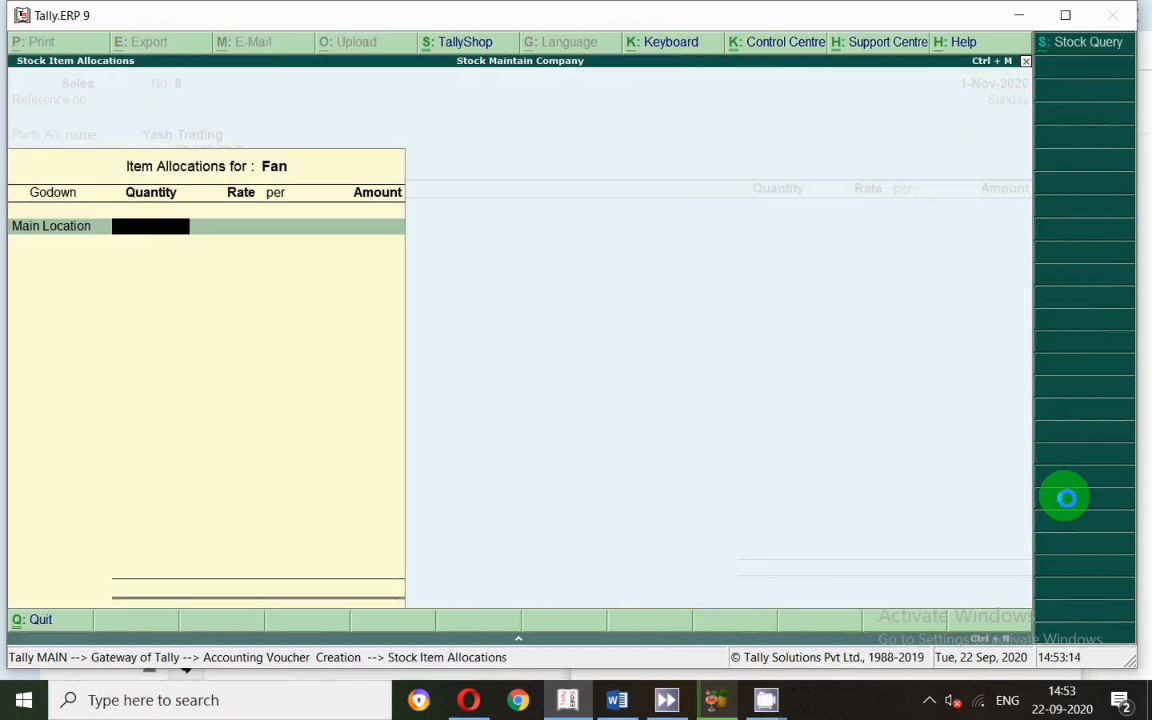
Set the invoice's fan quantity to 20 nos at a rate of 1,100 per nos and end the item list
text(20)
key(Return)
key(Return)
key(Return)
key(BackSpace)
key(BackSpace)
text(1,100)
key(Return)
key(Return)
key(Return)
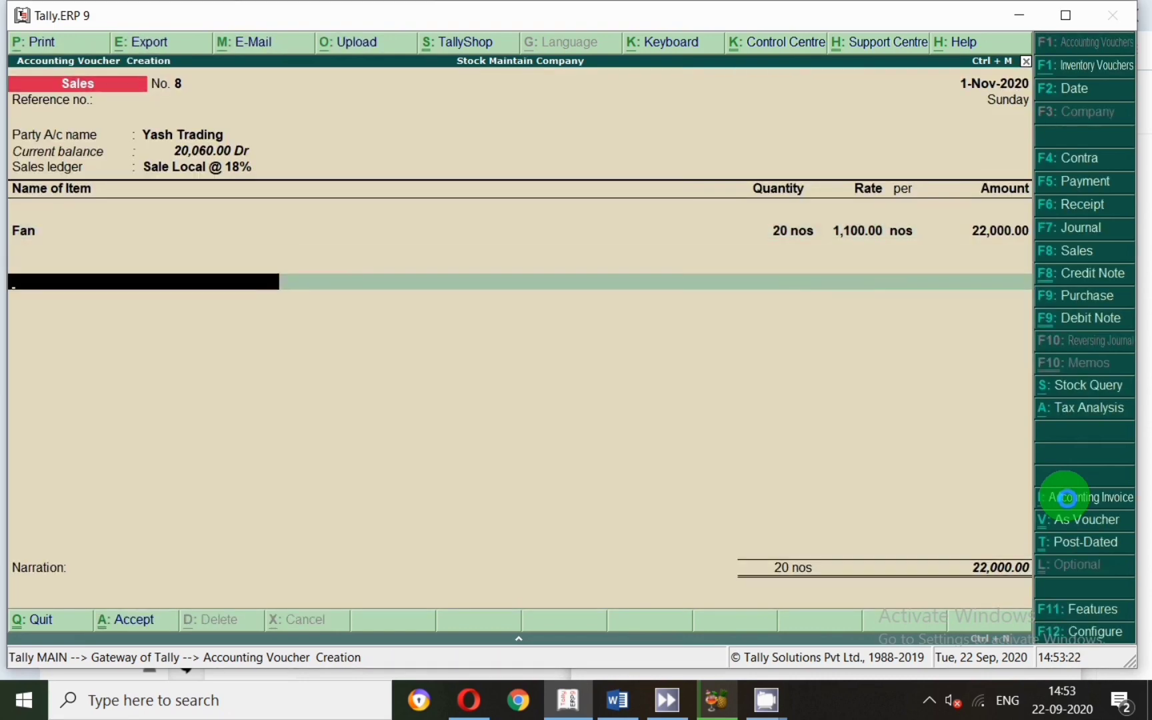
Add the Output Cgst @ 9% tax ledger to the sales invoice
text(Cgs)
key(Down)
key(Down)
key(Down)
key(Down)
key(Down)
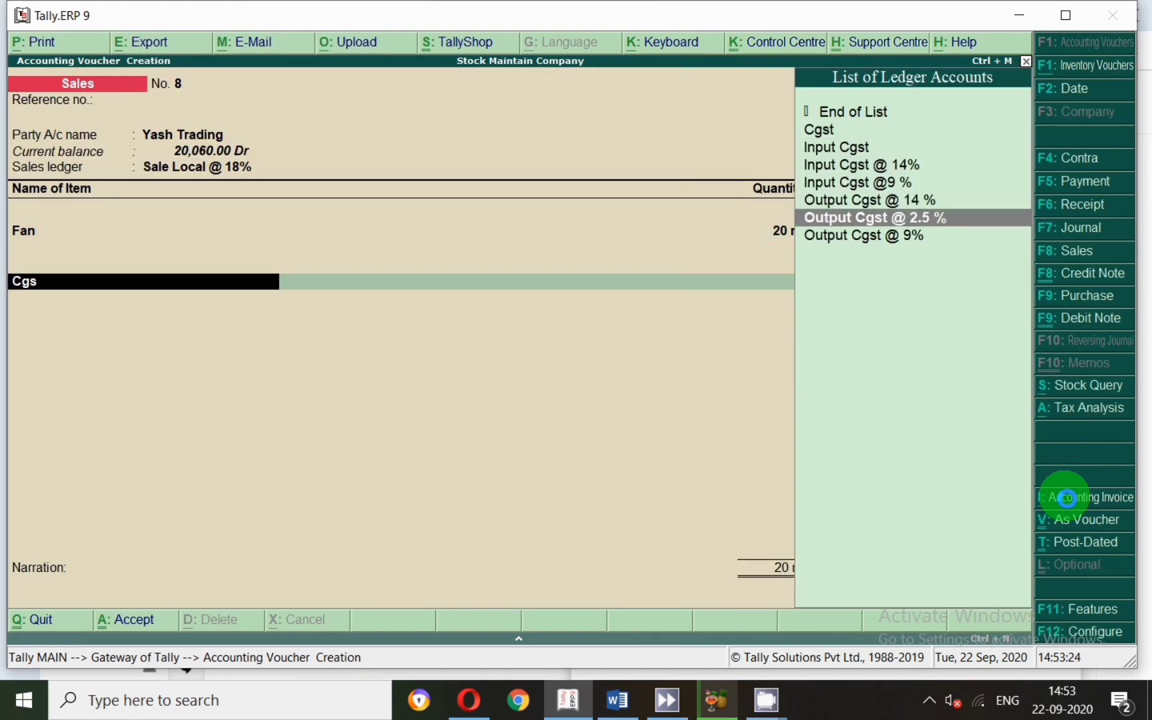
key(Down)
key(Return)
key(Return)
Add the Output Sgst @ 9% tax ledger to the sales invoice and end the ledger list
text(Sg)
key(Up)
key(Up)
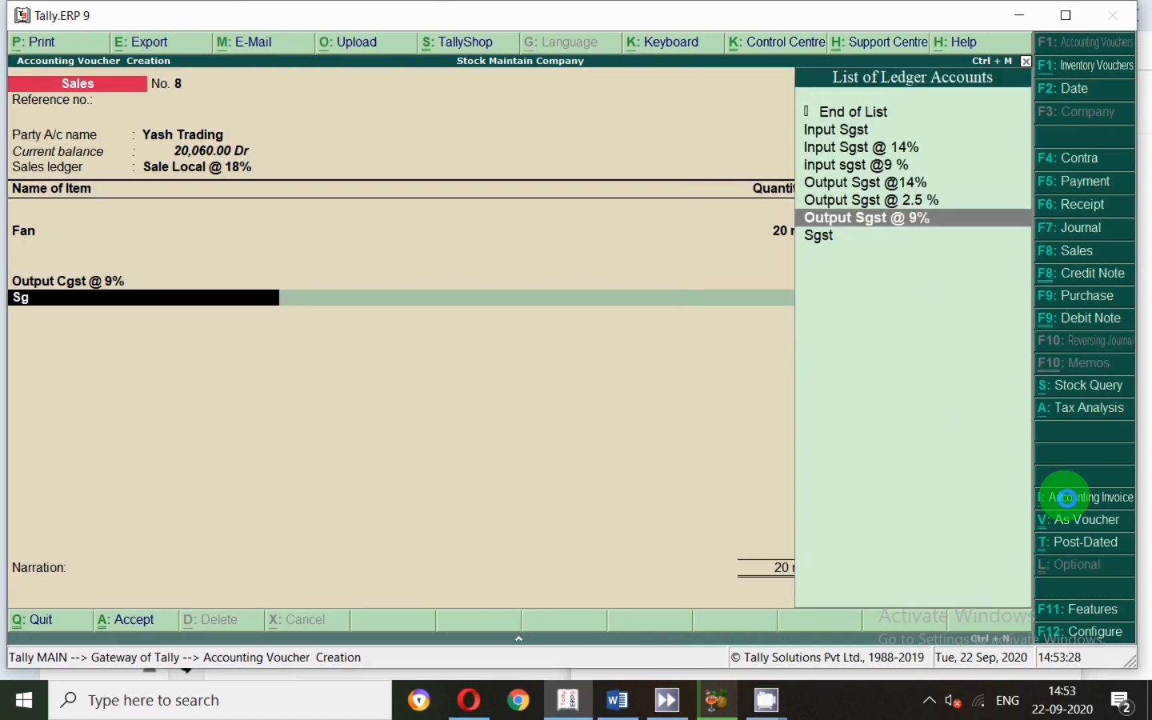
key(Down)
key(Return)
key(Return)
key(Return)
Allocate the full invoice amount to Yash Trading as New Ref 8 and save the invoice without a narration
key(Return)
key(Return)
key(Up)
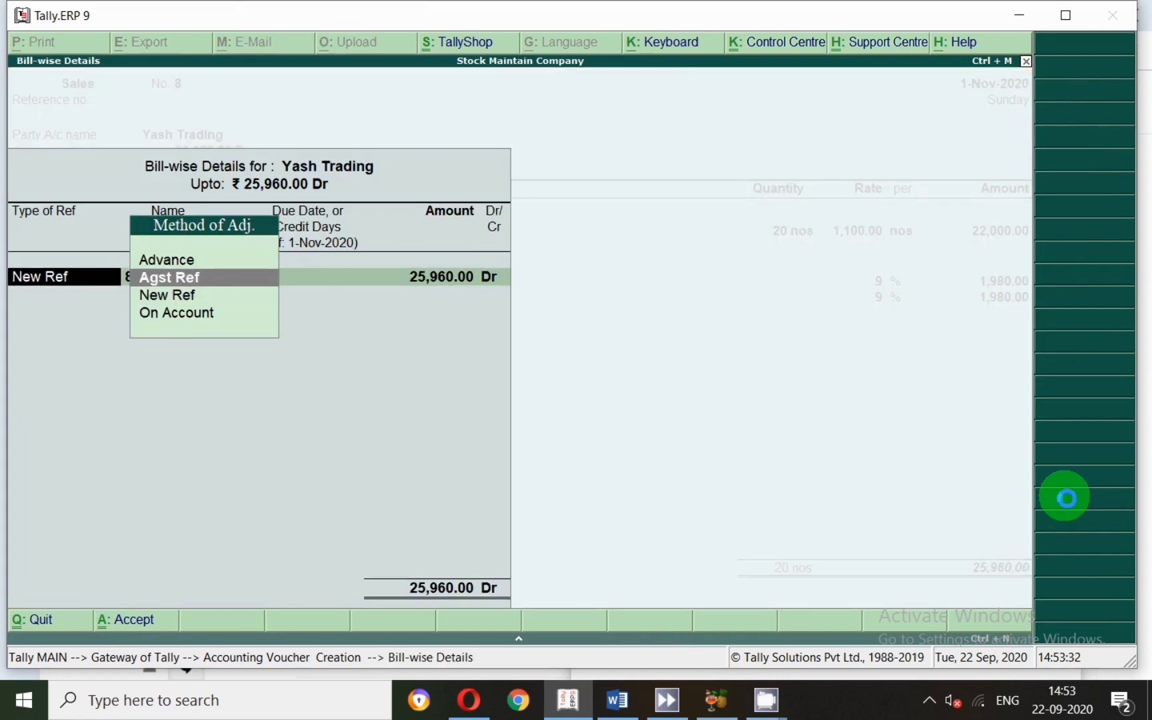
key(Down)
key(Return)
key(Return)
key(Return)
key(Return)
key(Return)
click(359, 100)
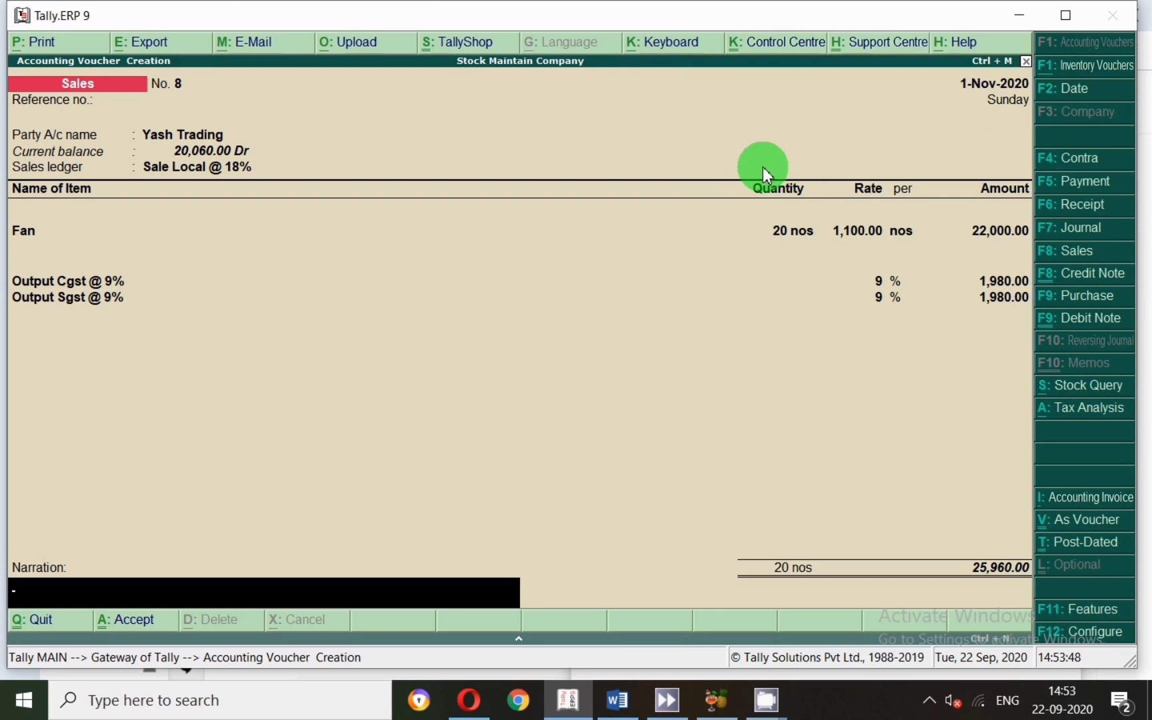
click(124, 620)
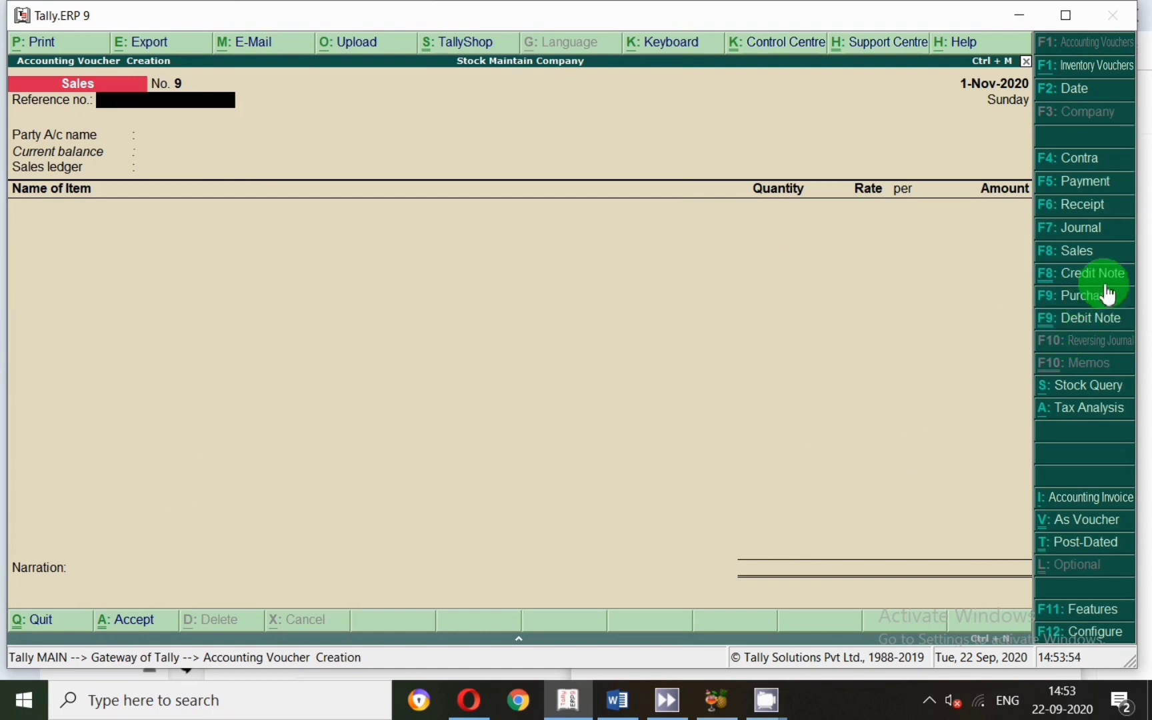
Start a Credit Note dated 2-Nov-2020 against original invoice no. 6, with 2-Nov-2020 as the invoice date
click(1066, 279)
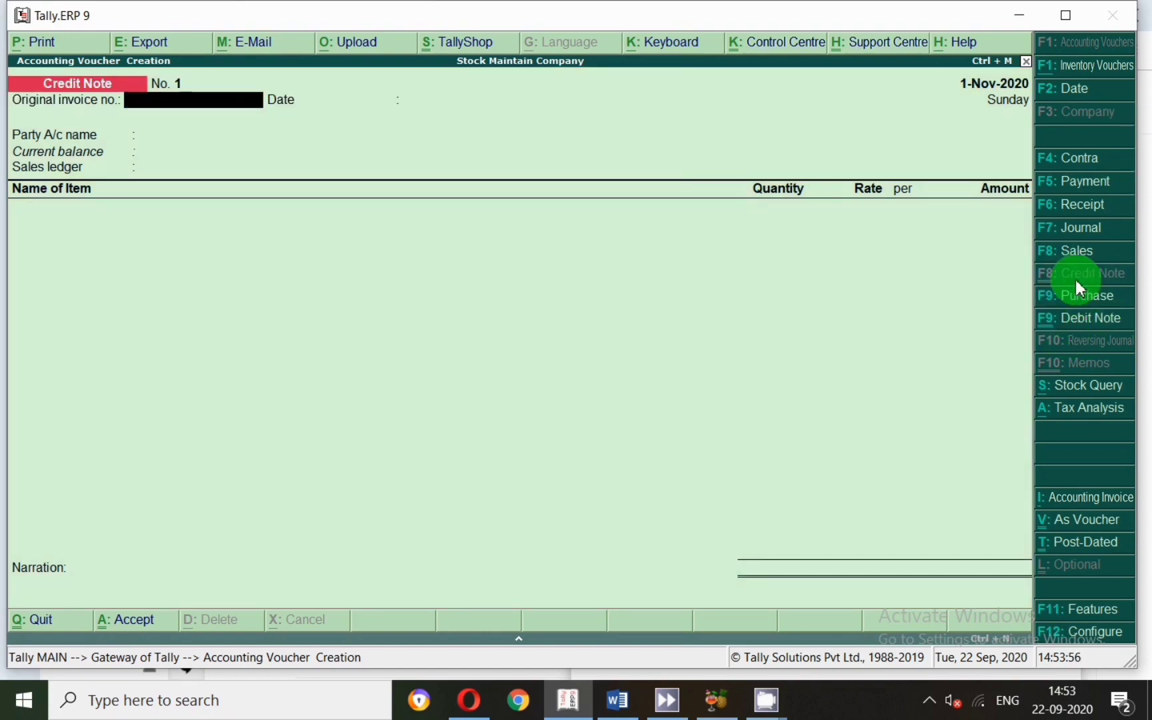
key(F2)
key(Return)
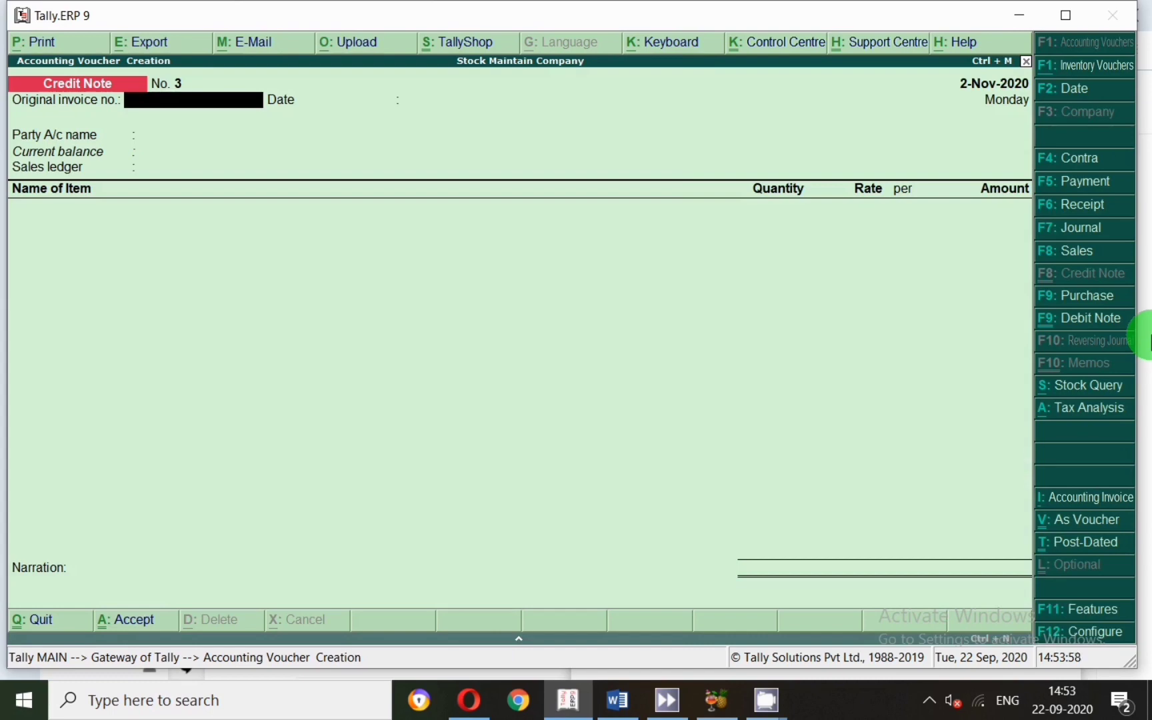
text(6)
key(Return)
key(Return)
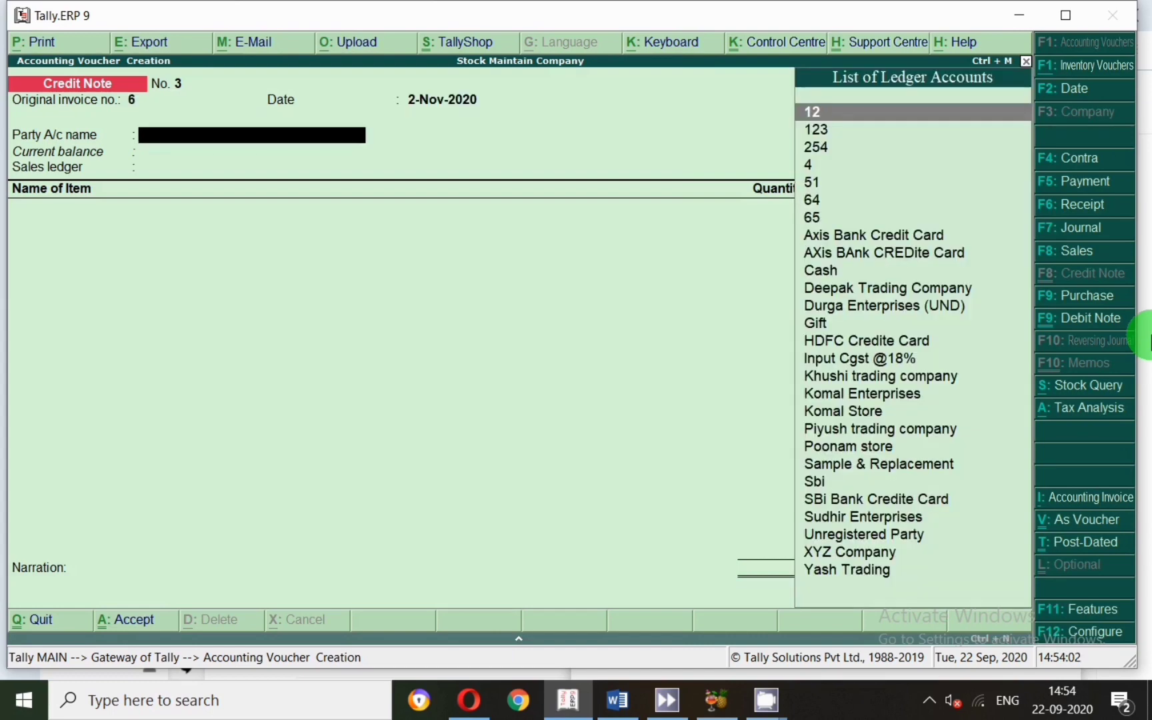
Set Yash Trading as the credit note's party, keeping the default receipt, order and buyer details
text(Yas)
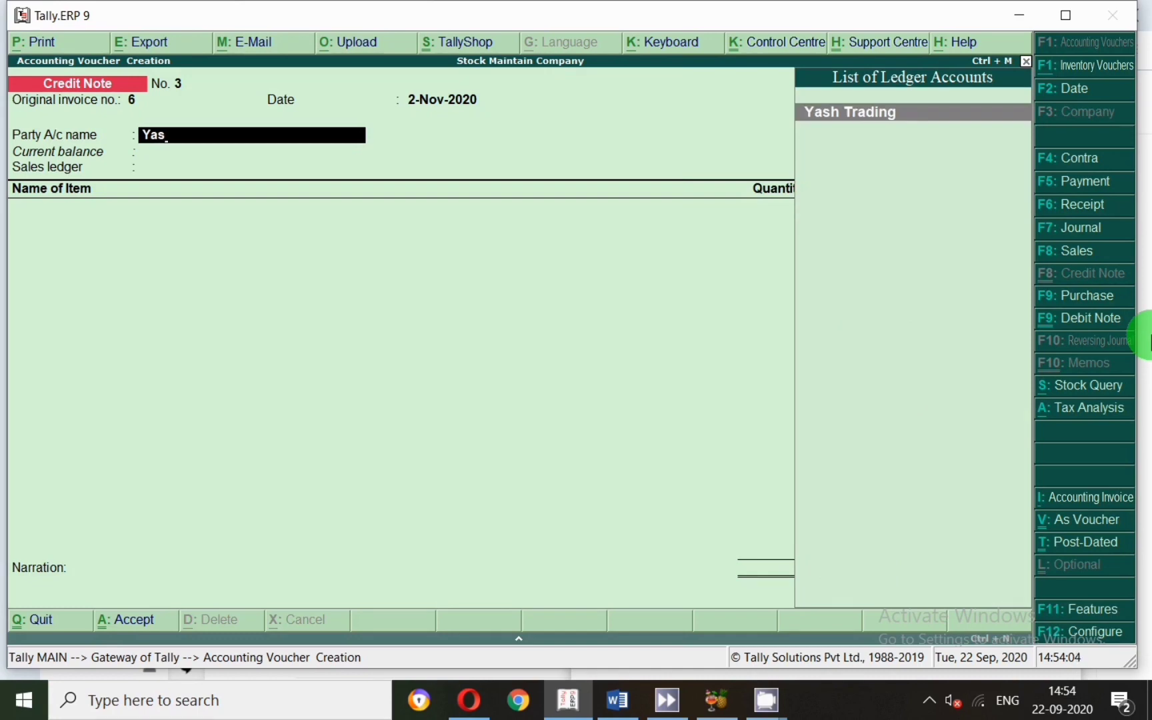
key(Return)
key(Return)
key(Return)
key(Return)
key(Return)
key(Return)
key(Return)
key(Return)
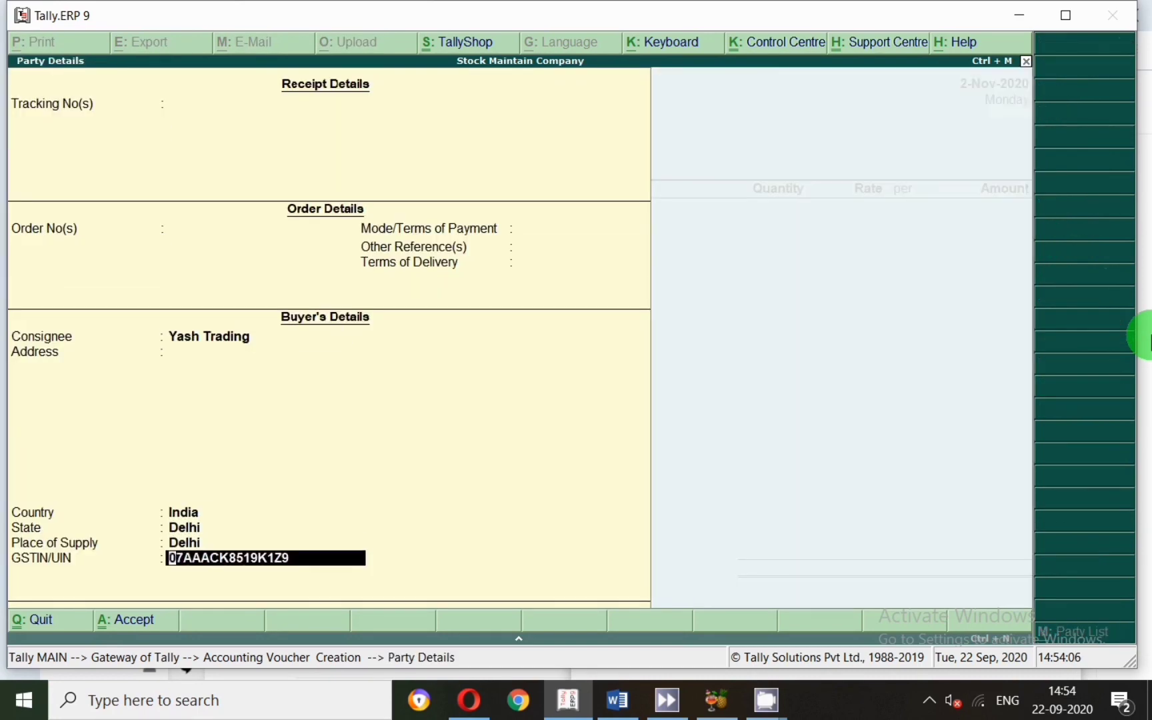
key(Return)
Assign the Sale Local @ 18% ledger to the credit note and add the Fan item
key(Down)
key(Down)
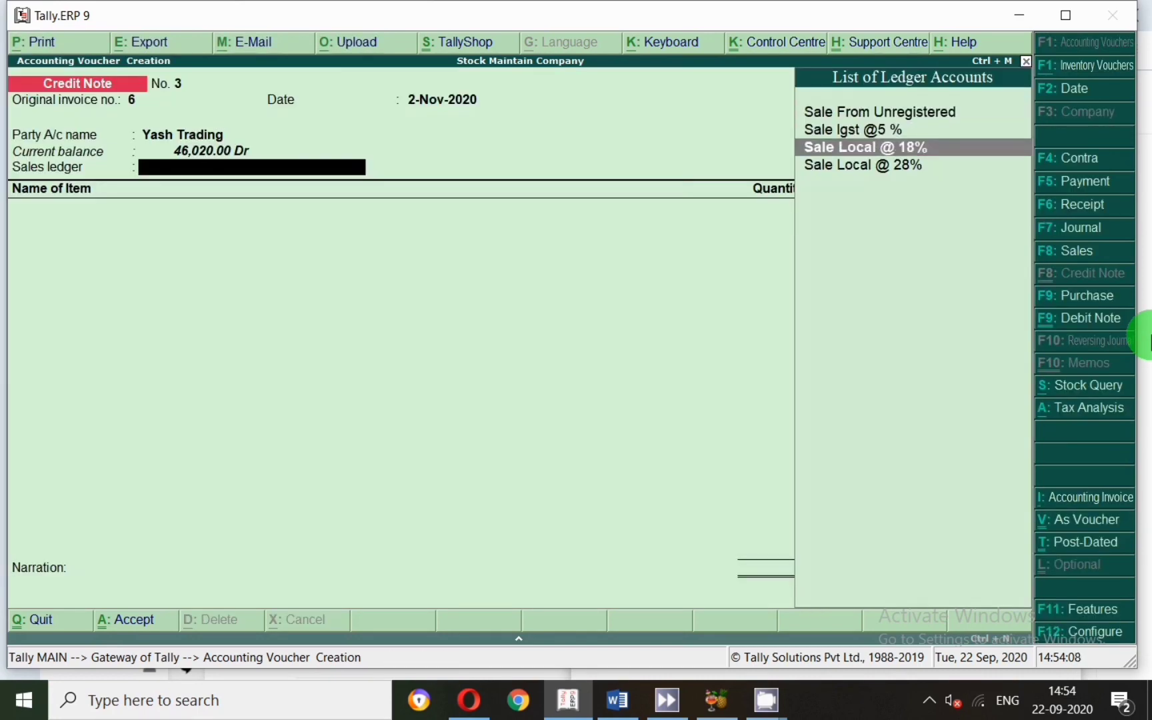
key(Return)
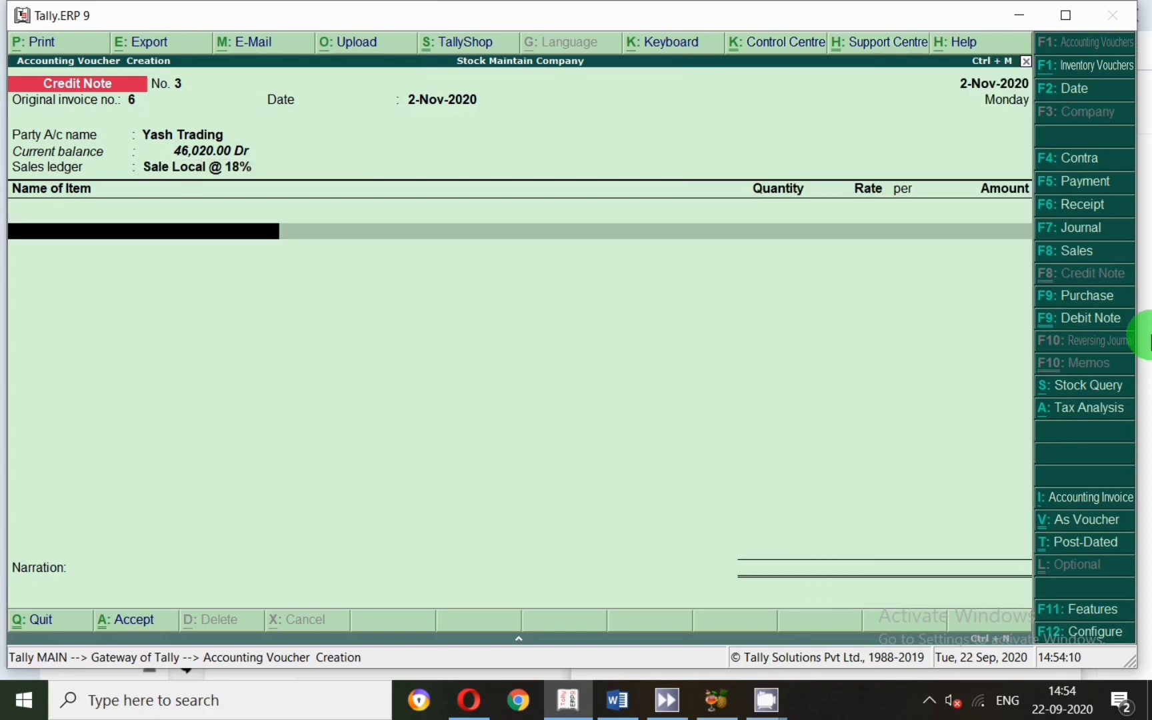
text(d)
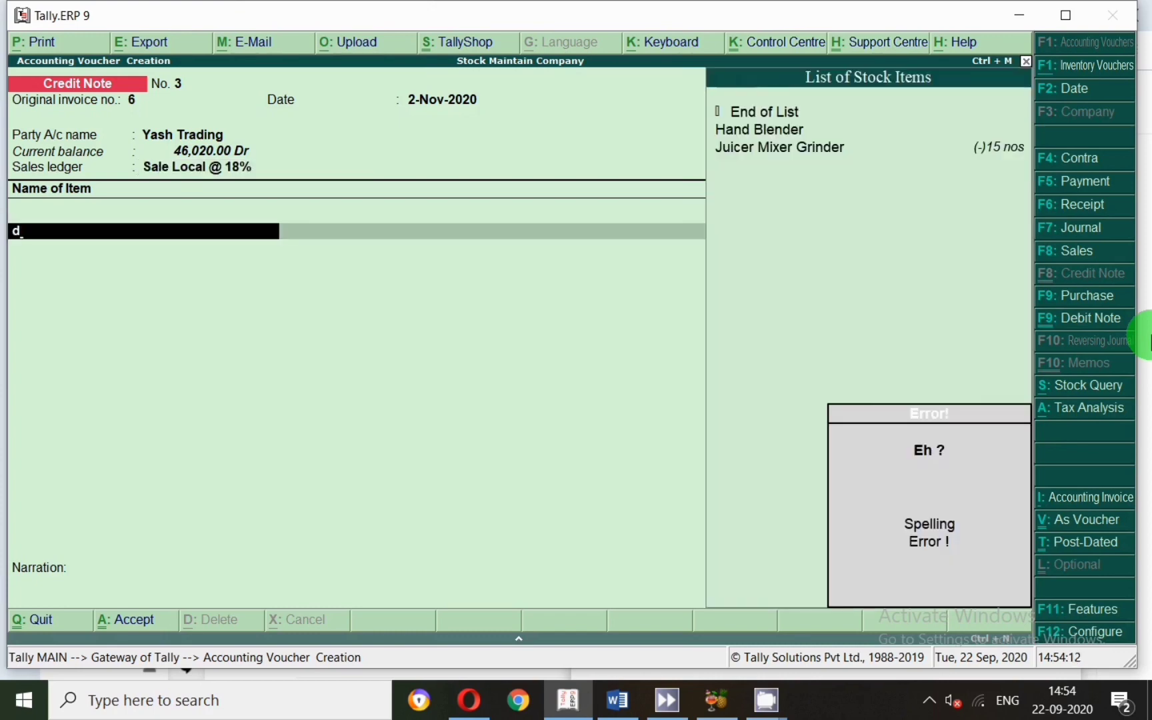
key(BackSpace)
text(fa)
key(Return)
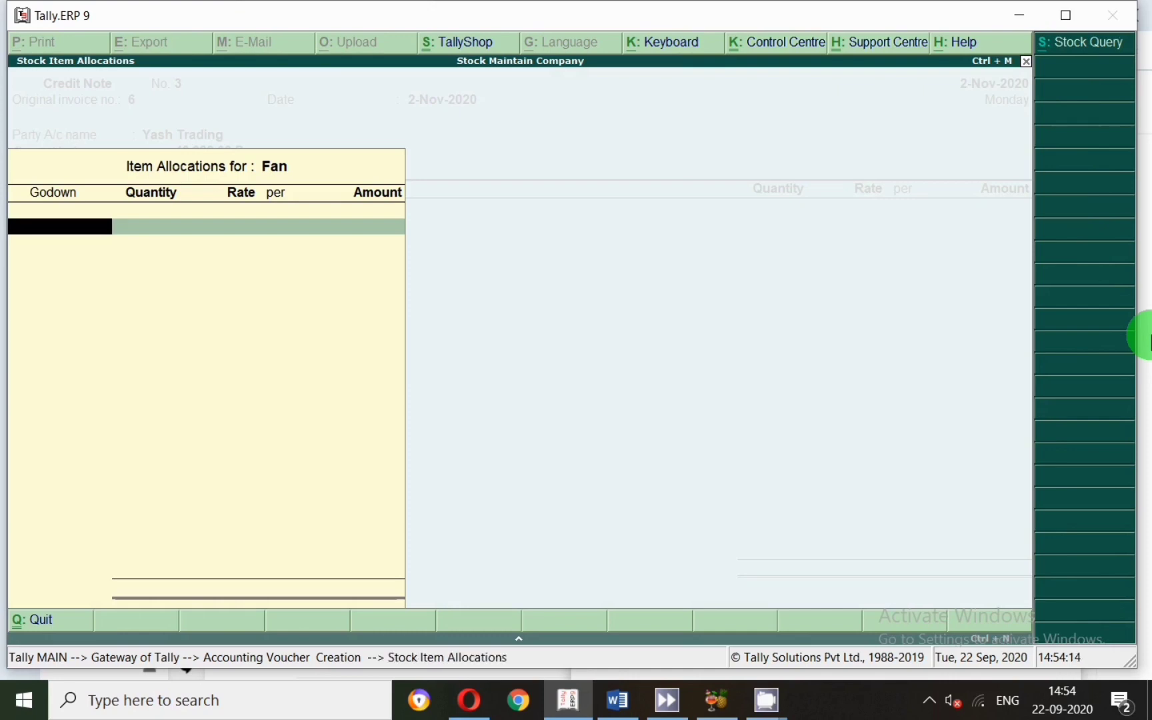
Record 5 nos of returned fans in Main Location at a rate of 1,100 and end the item list
key(Return)
text(5)
key(Return)
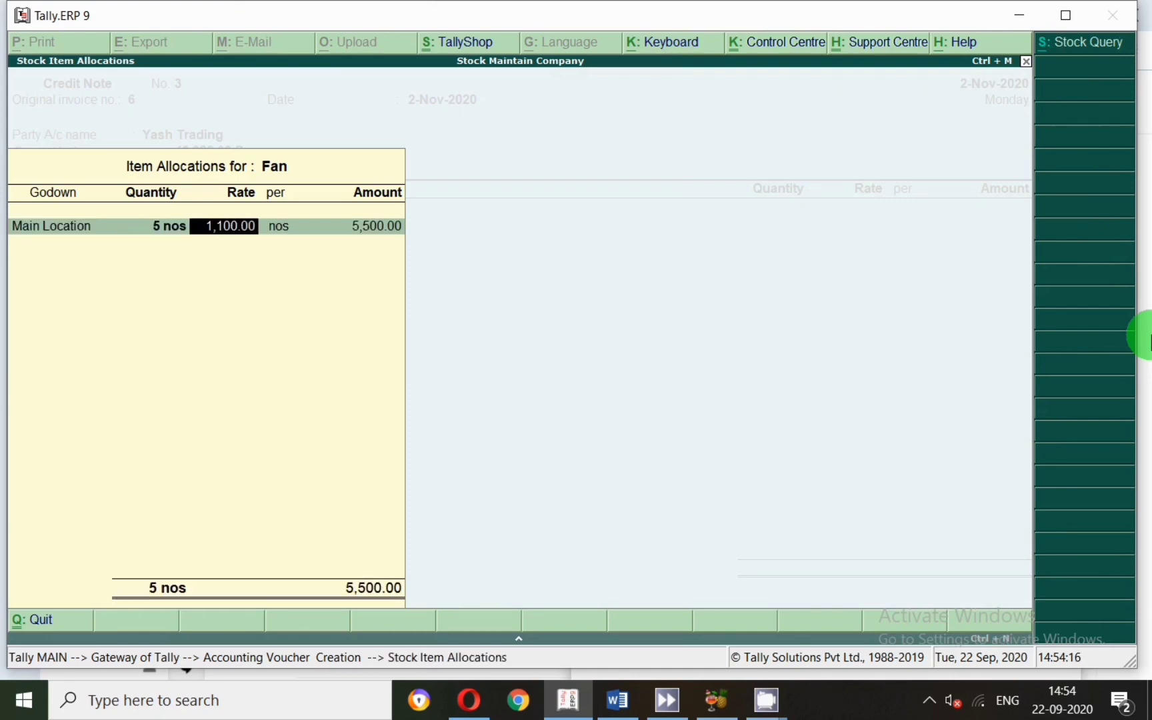
key(Return)
key(Return)
key(Return)
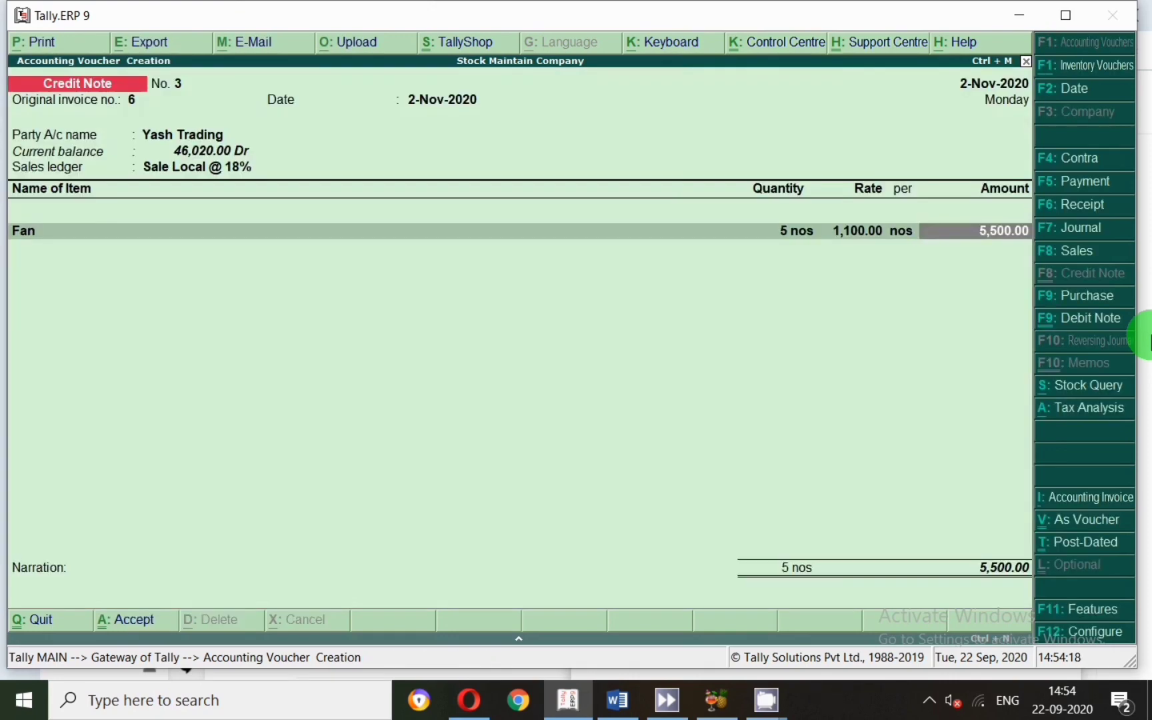
key(Return)
key(Return)
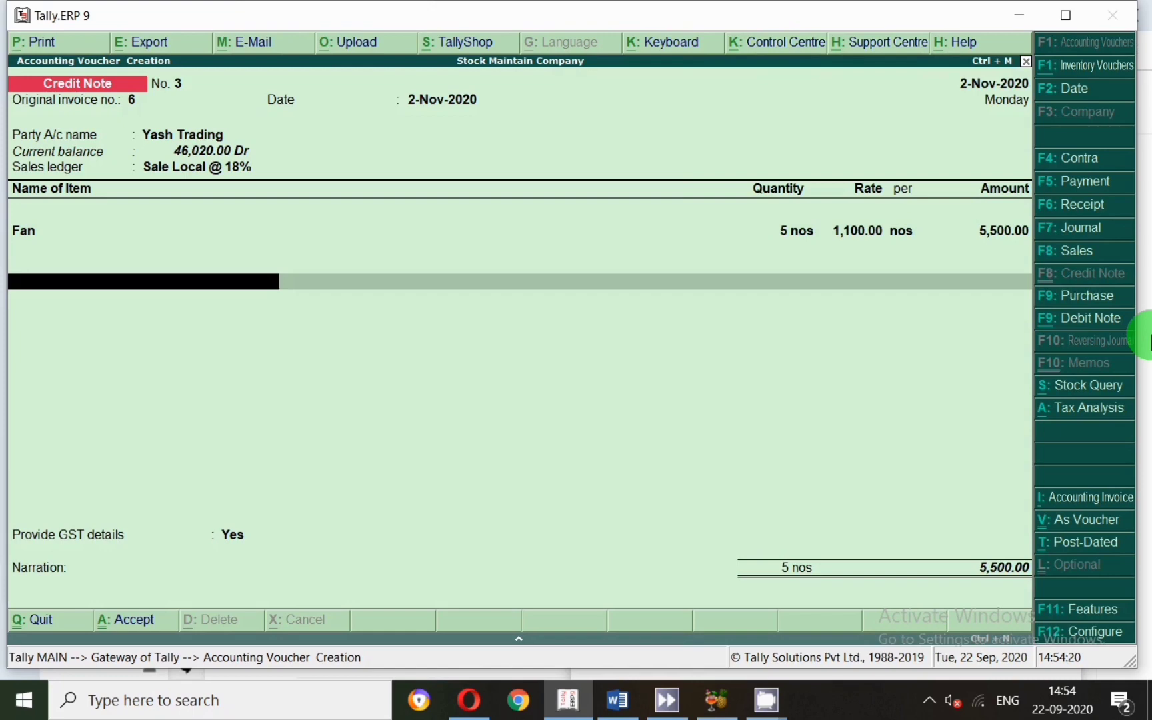
Add the Input Cgst @9 % tax ledger to the credit note
text(Cgs)
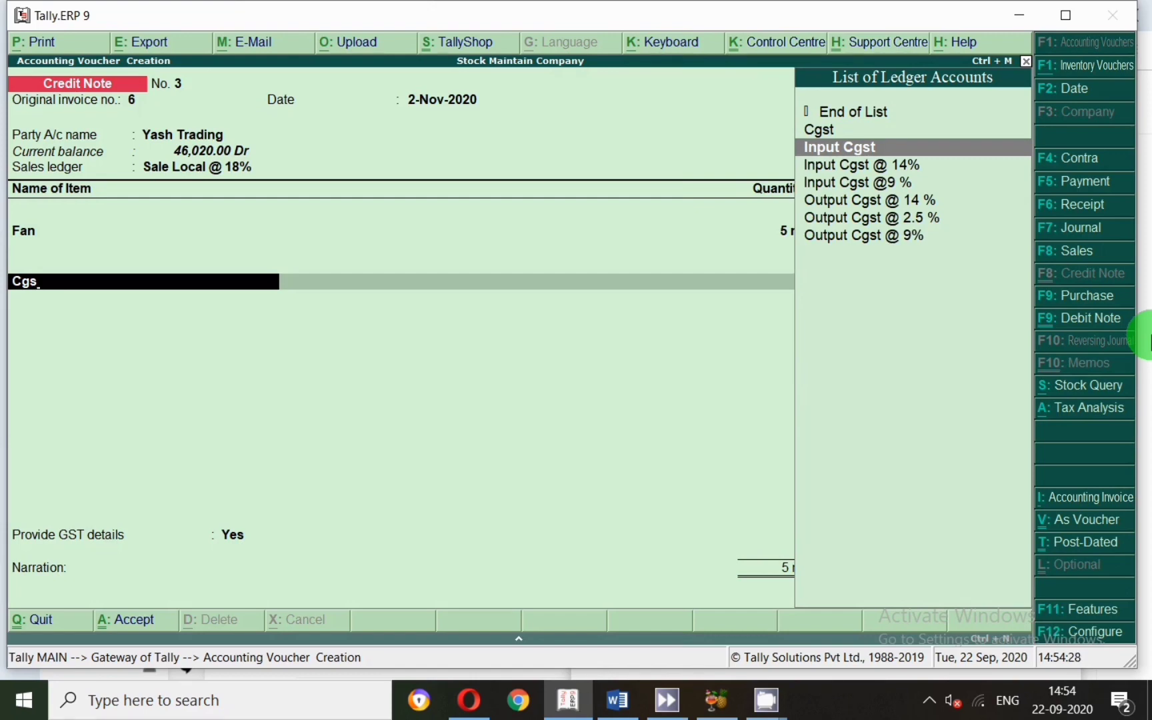
key(Down)
key(Down)
key(Return)
key(Return)
key(Return)
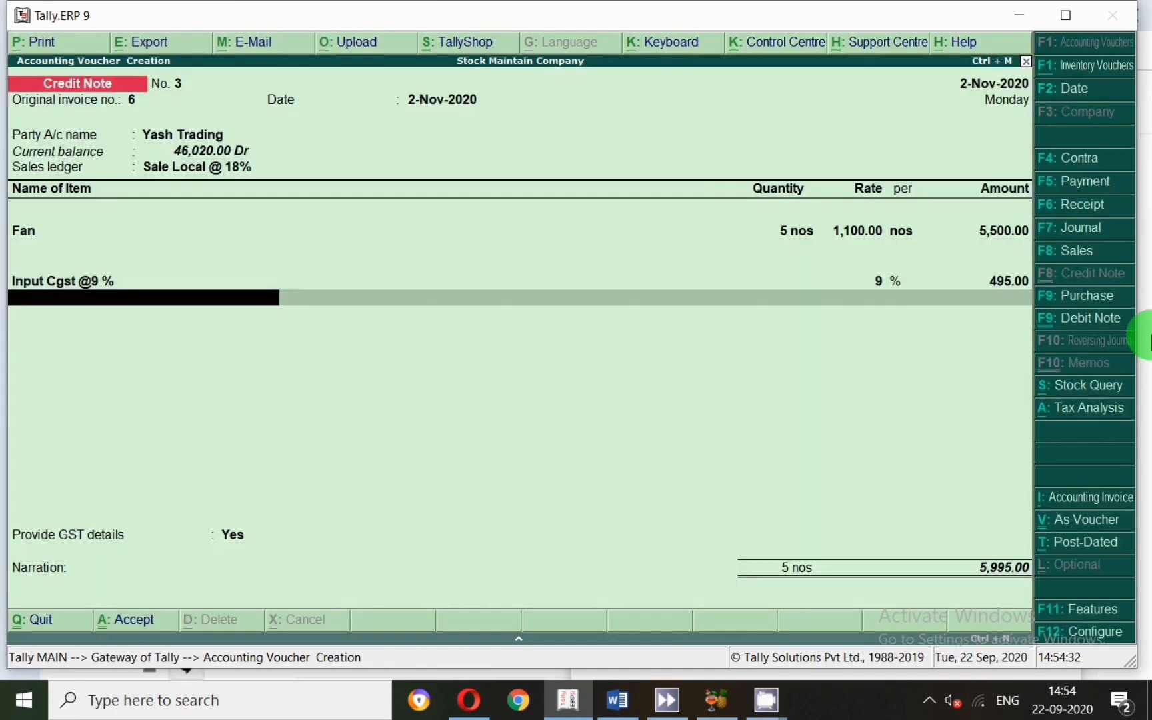
Add the Output Sgst @ 9% tax ledger to the credit note and end the ledger list
text(Sgst)
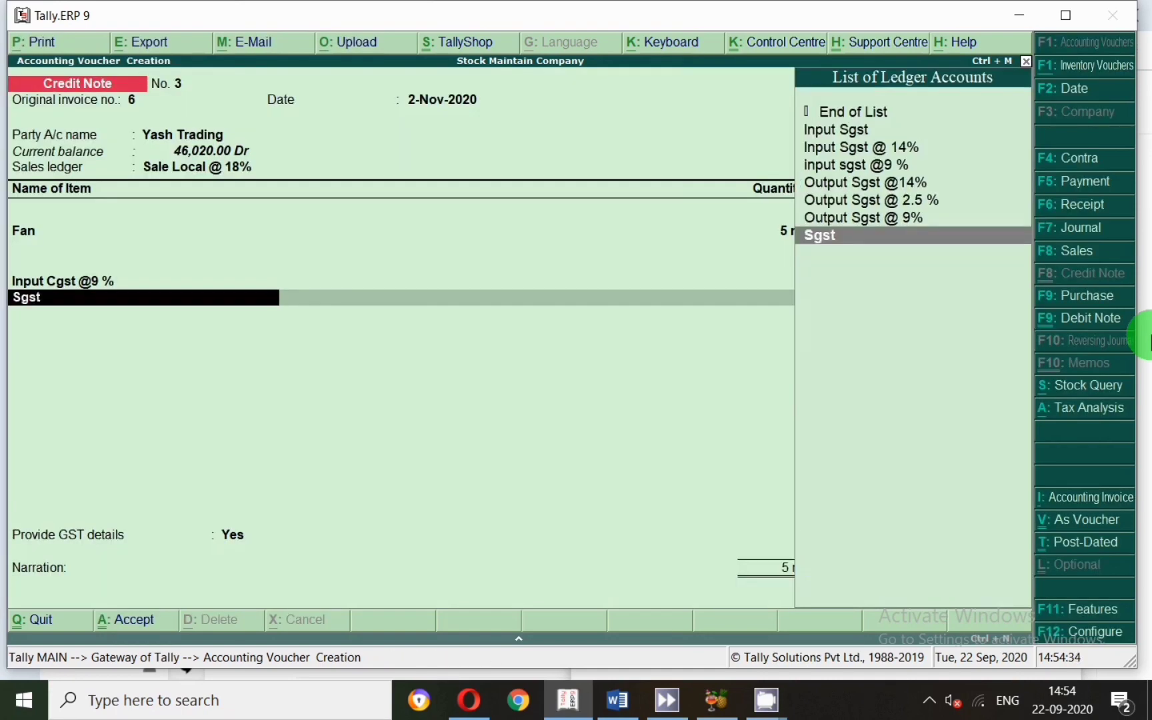
key(Up)
key(Return)
key(Return)
key(Return)
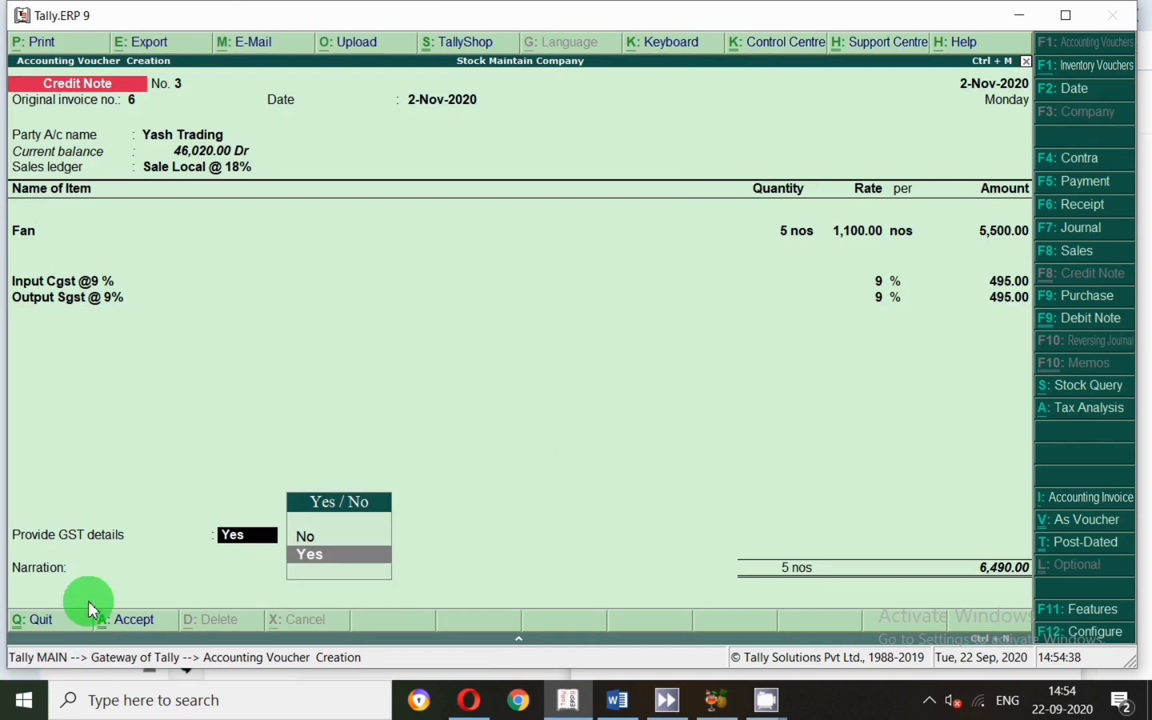
Provide the GST details with reason 01-Sales Return and buyer's debit note no. 3 dated 2-11
key(Return)
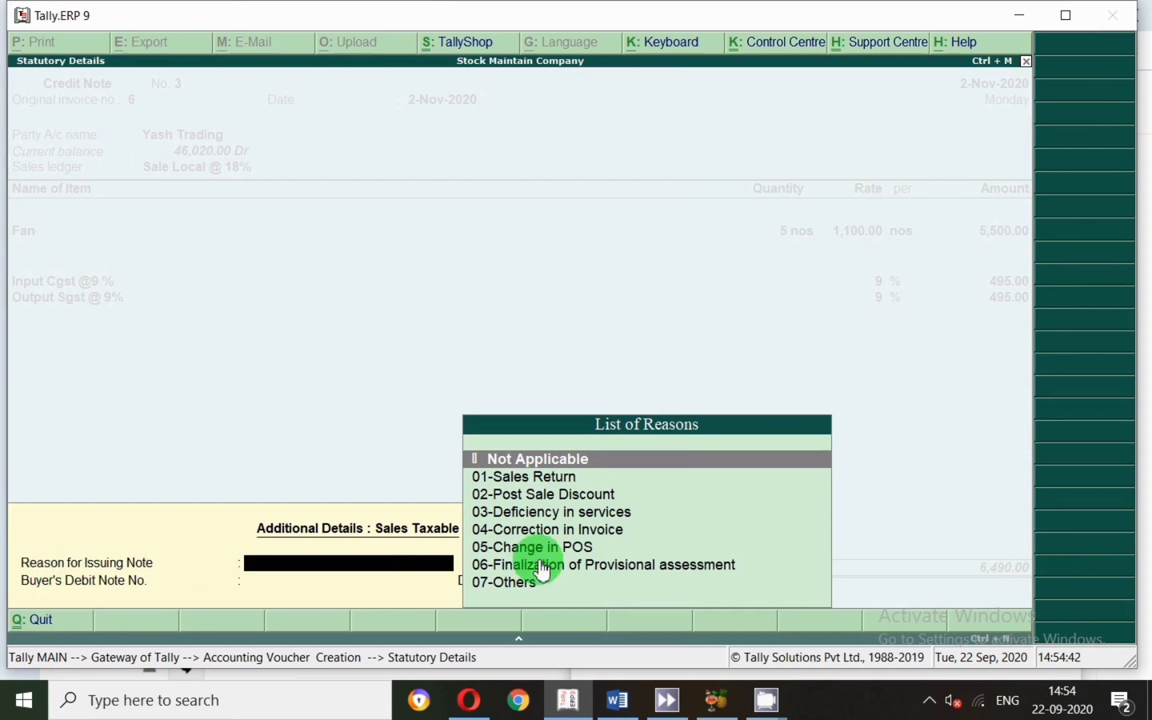
click(509, 479)
click(510, 477)
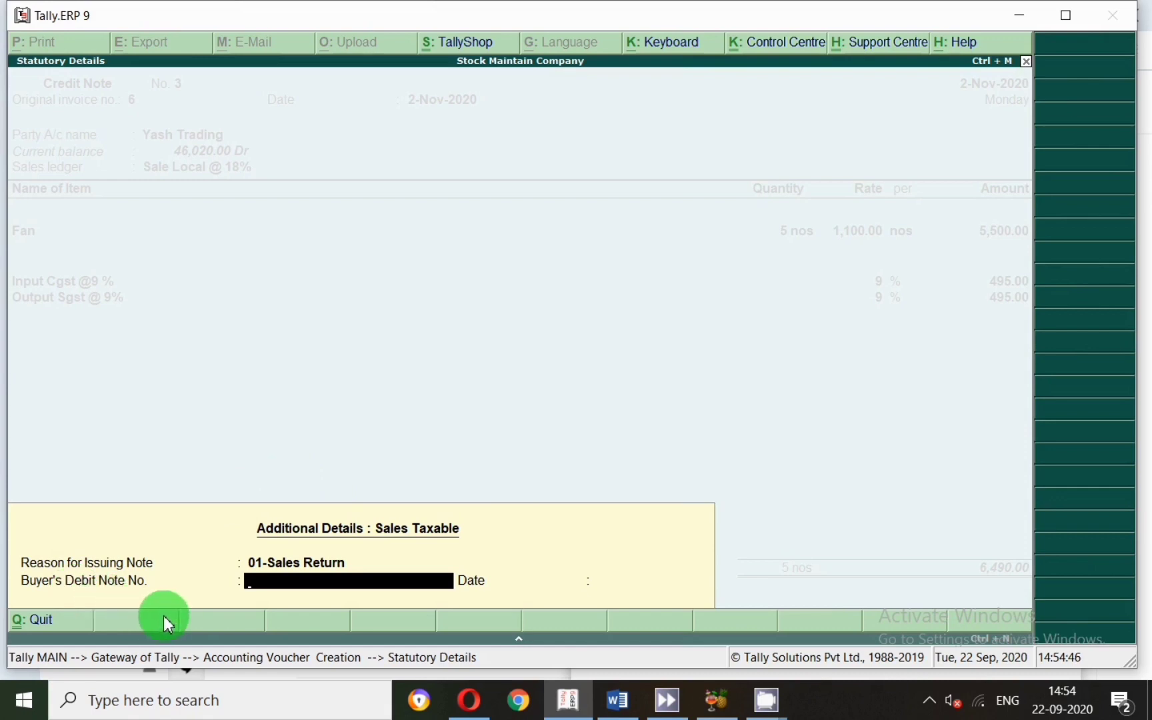
mouse_move(662, 707)
text(3)
key(Return)
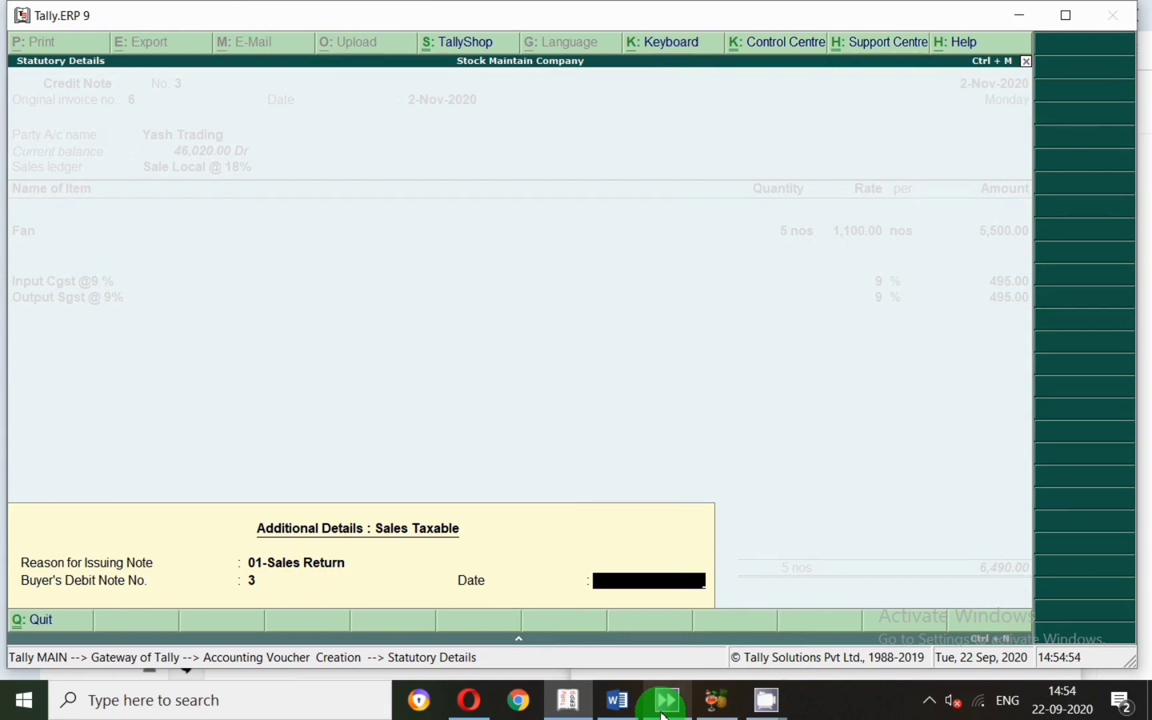
text(2-11)
key(Return)
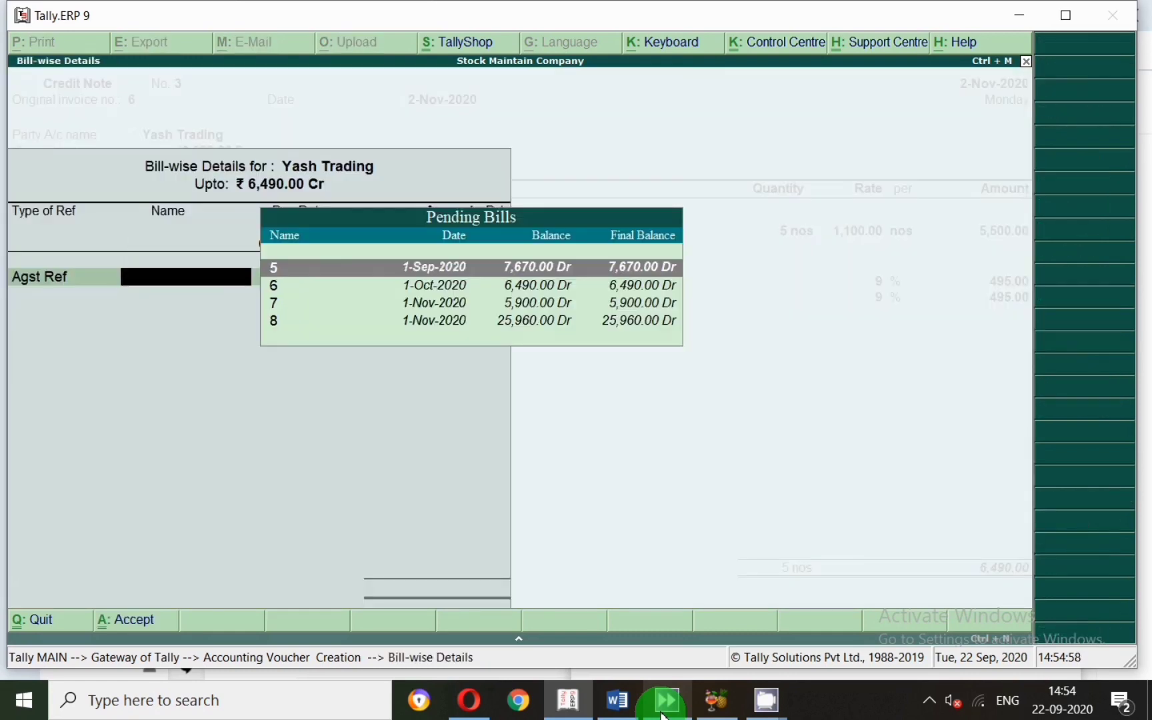
Adjust the full credit amount against Yash Trading's pending bill 8 and save the credit note
key(Down)
key(Down)
key(Down)
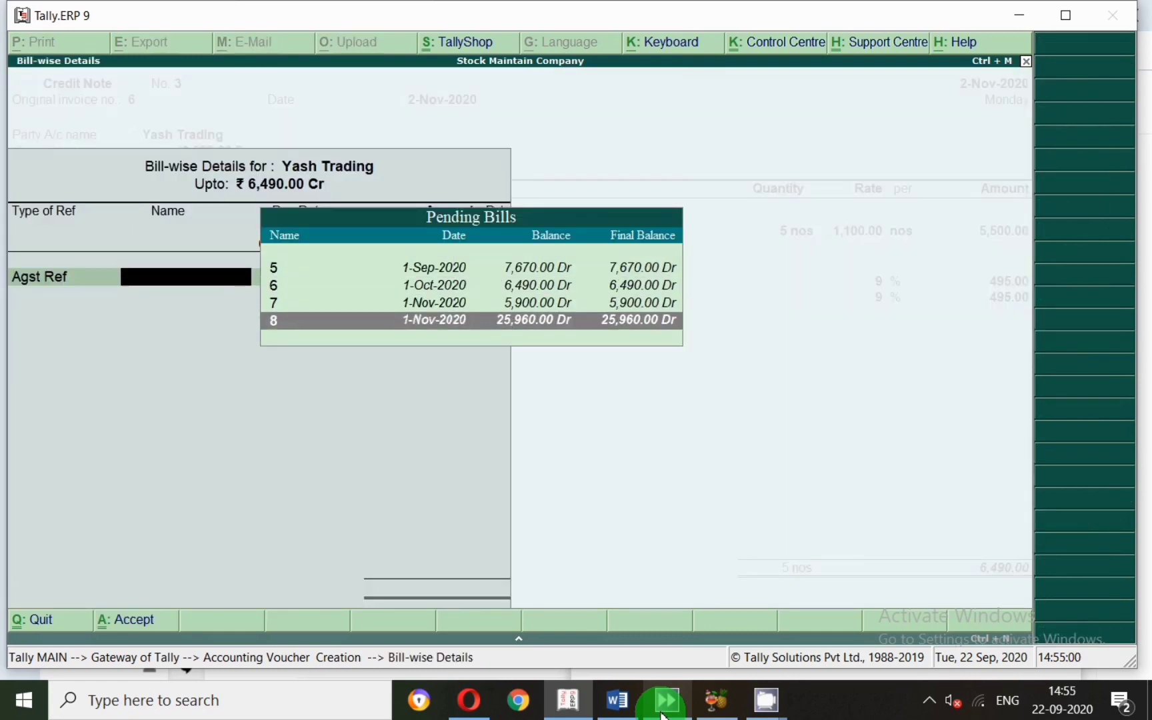
key(Return)
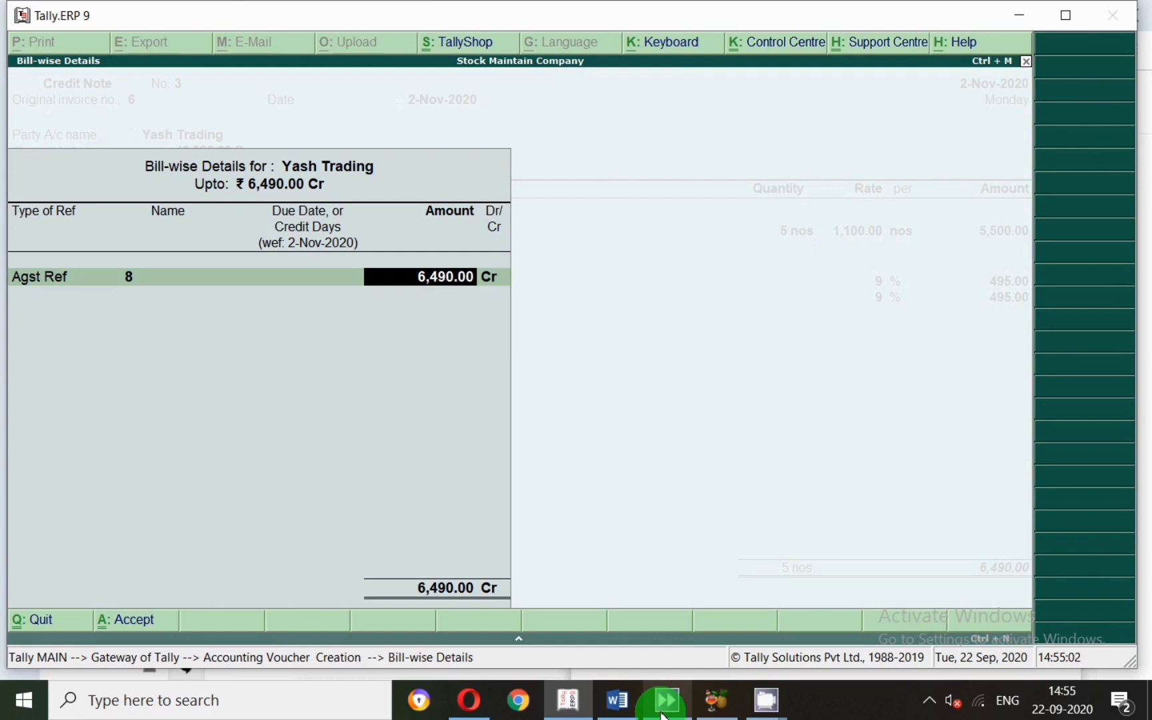
key(Return)
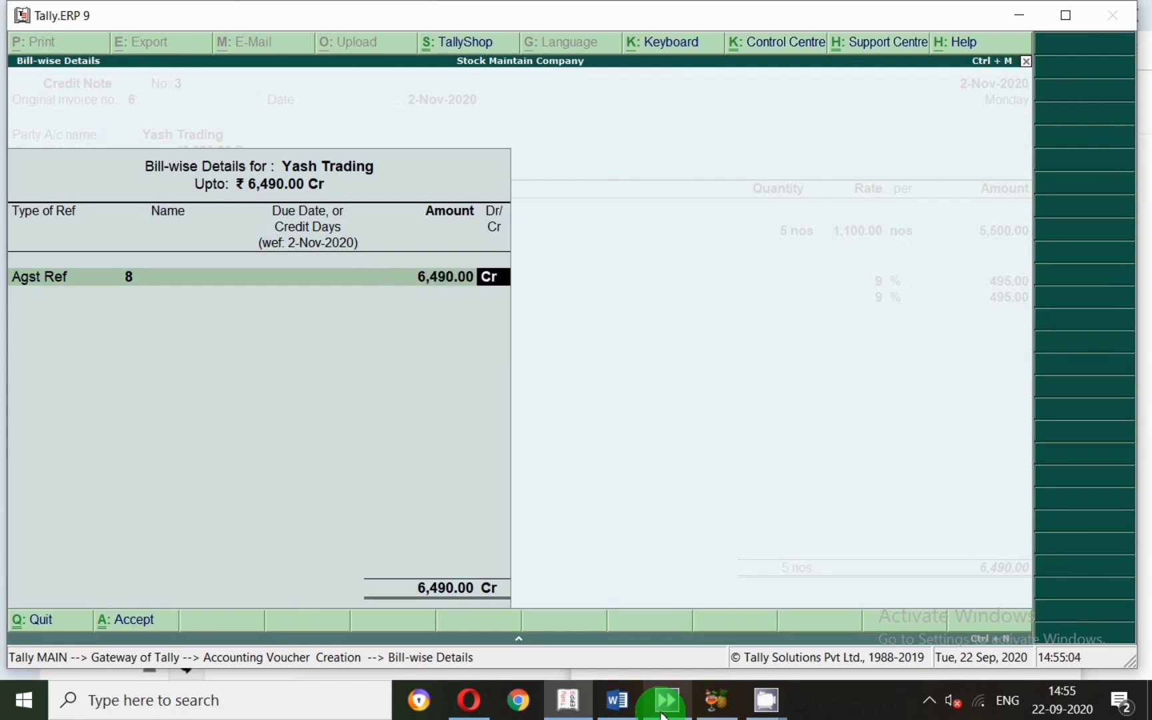
key(Return)
key(Return)
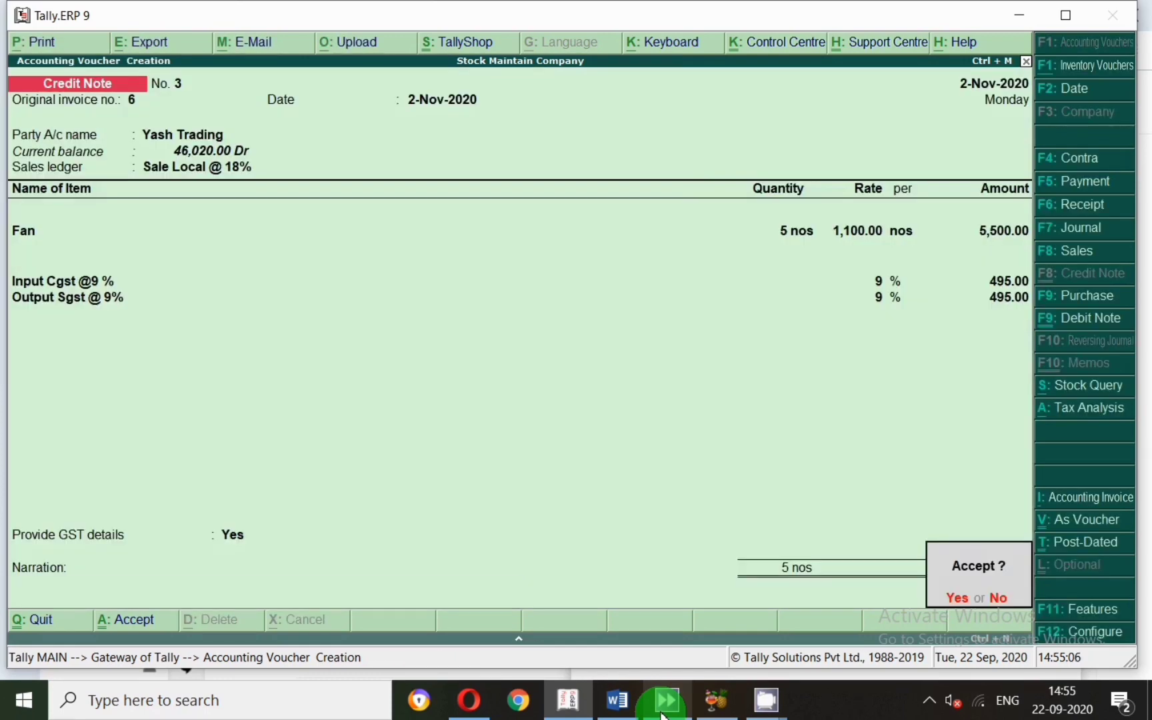
key(y)
Finish the credit note entry, leave voucher creation and open the GSTR-1 report
key(Escape)
key(y)
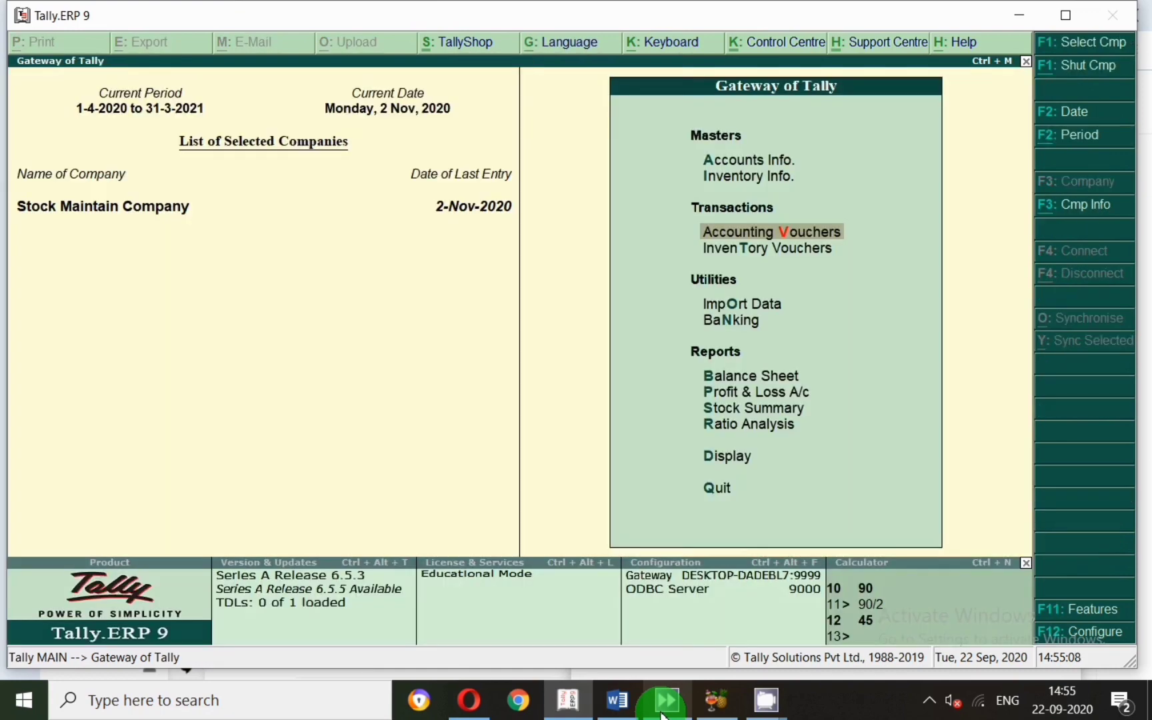
key(d)
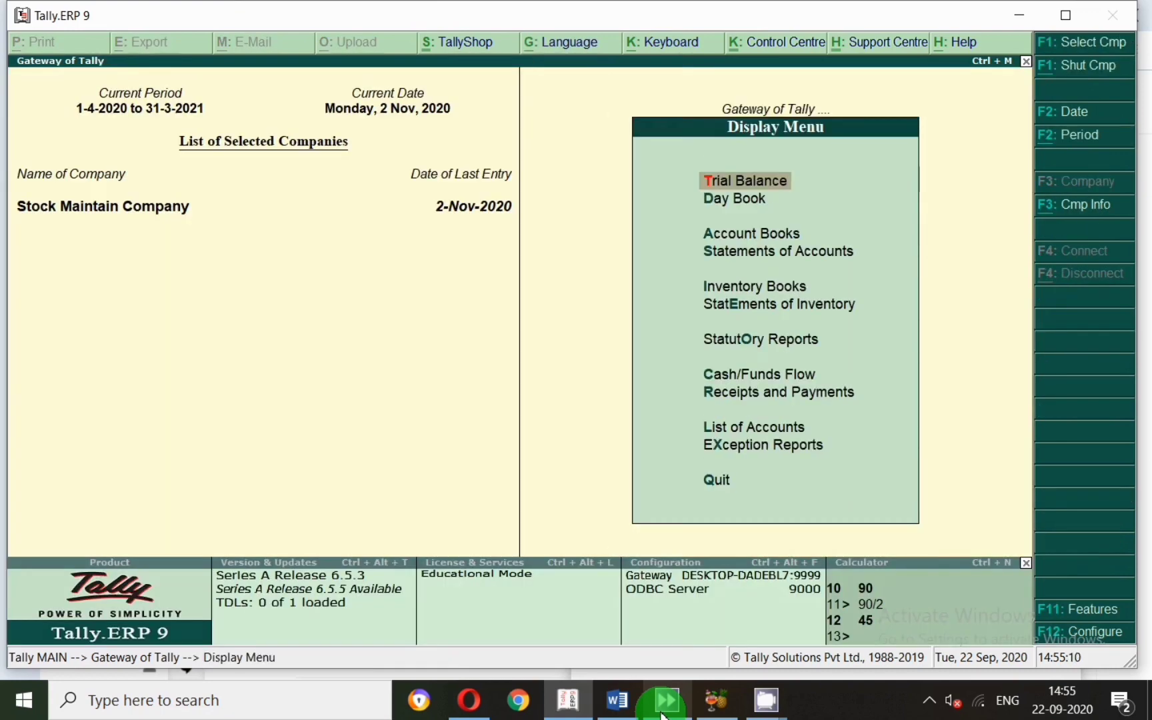
key(o)
key(Return)
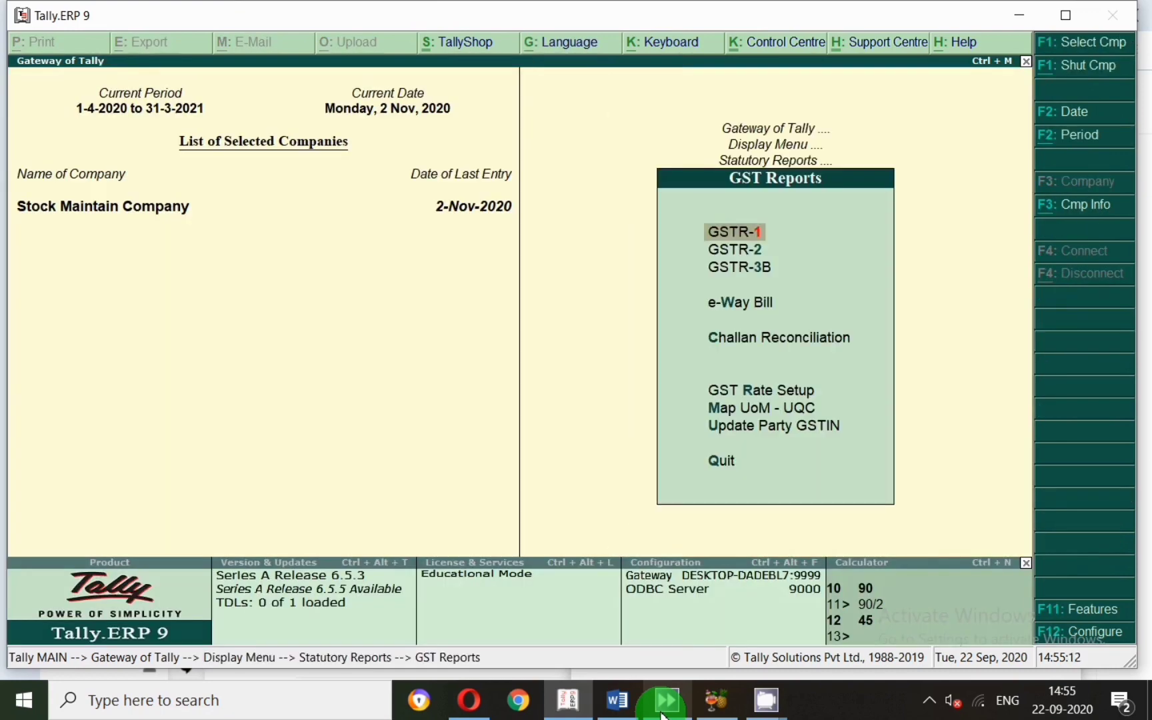
key(Return)
Set the GSTR-1 report period to 1-Nov-2020 through 2-Nov-2020
key(F2)
text(1.11)
key(Return)
text(2)
key(Return)
Examine the GSTR-1 returns summary, checking the B2B Invoices and Credit/Debit Notes(Registered) - 9B lines
key(Down)
key(Down)
key(Down)
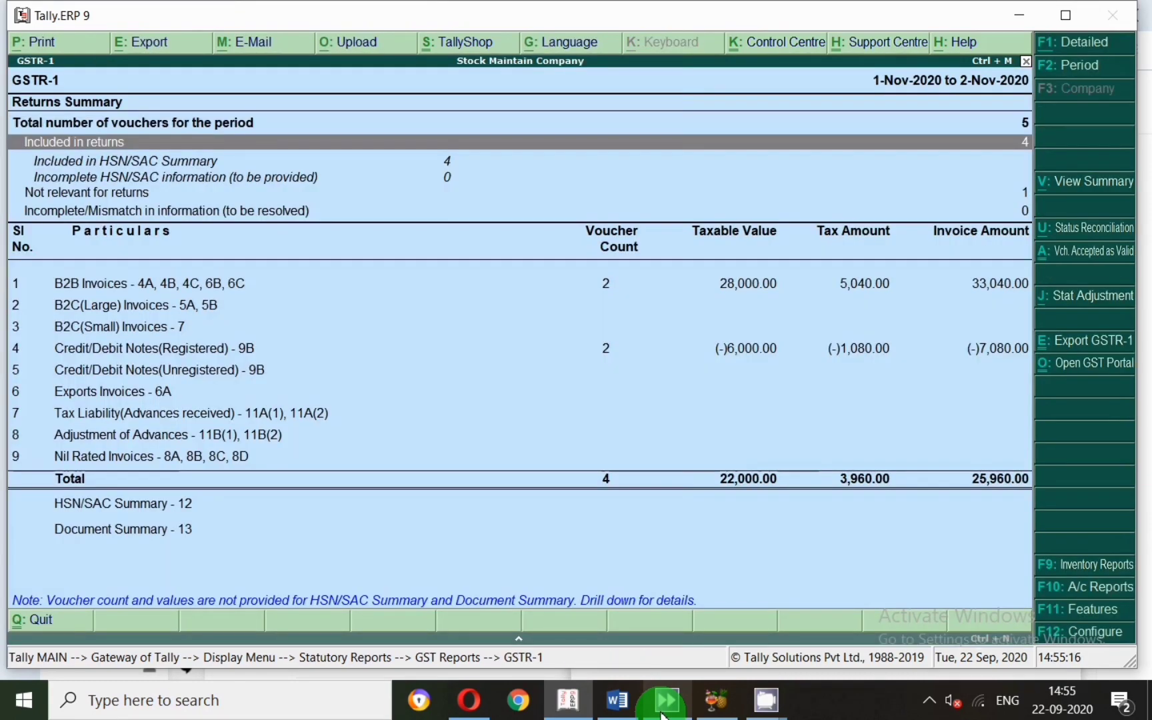
key(Down)
key(Down)
key(Down)
key(Down)
key(Down)
key(Down)
key(Down)
key(Up)
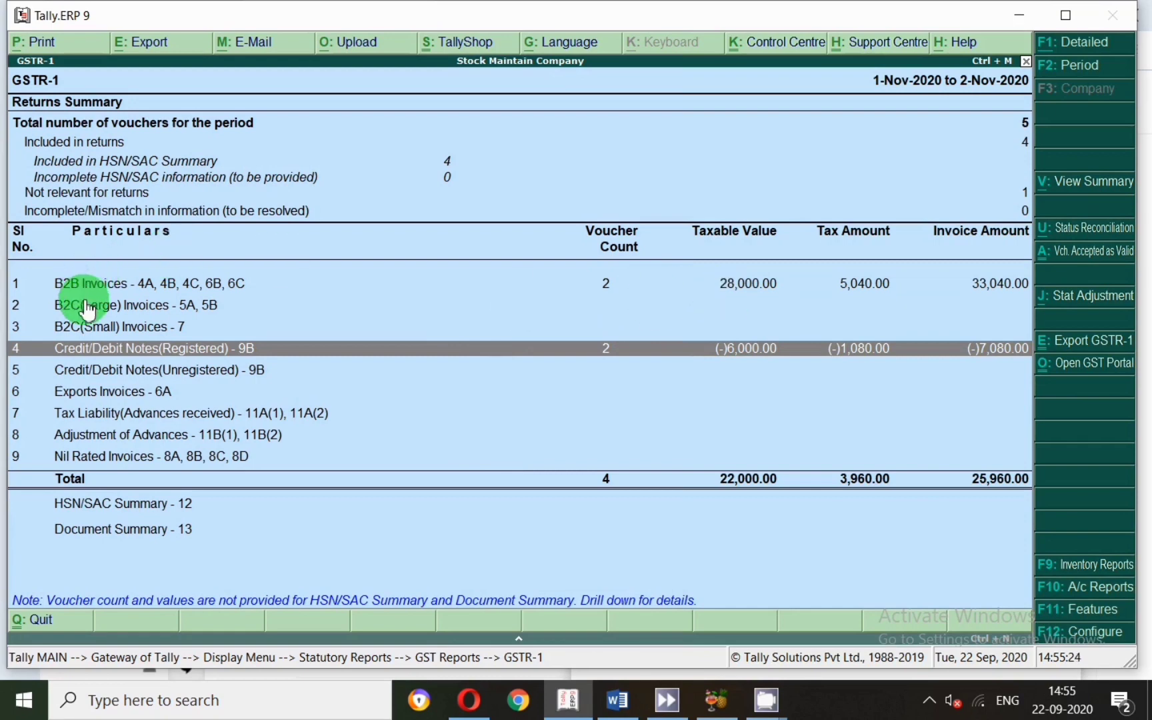
click(116, 285)
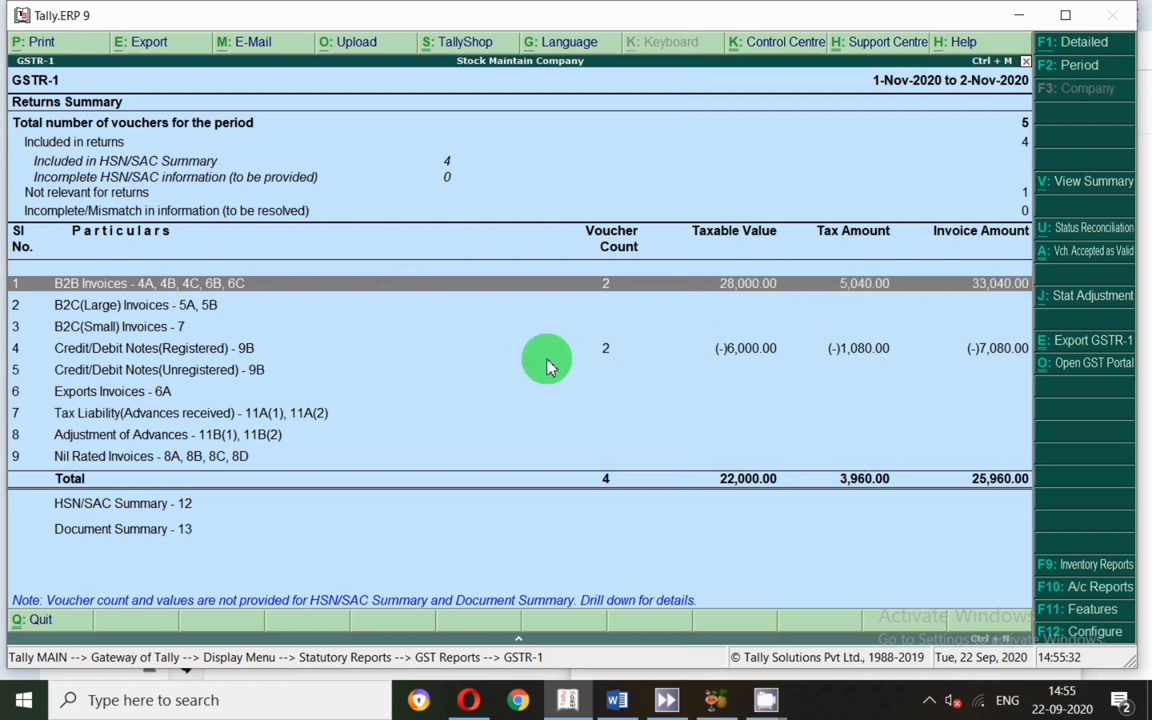
Review the vouchers behind Credit/Debit Notes(Registered) - 9B in GSTR-1 and leave the report
click(608, 354)
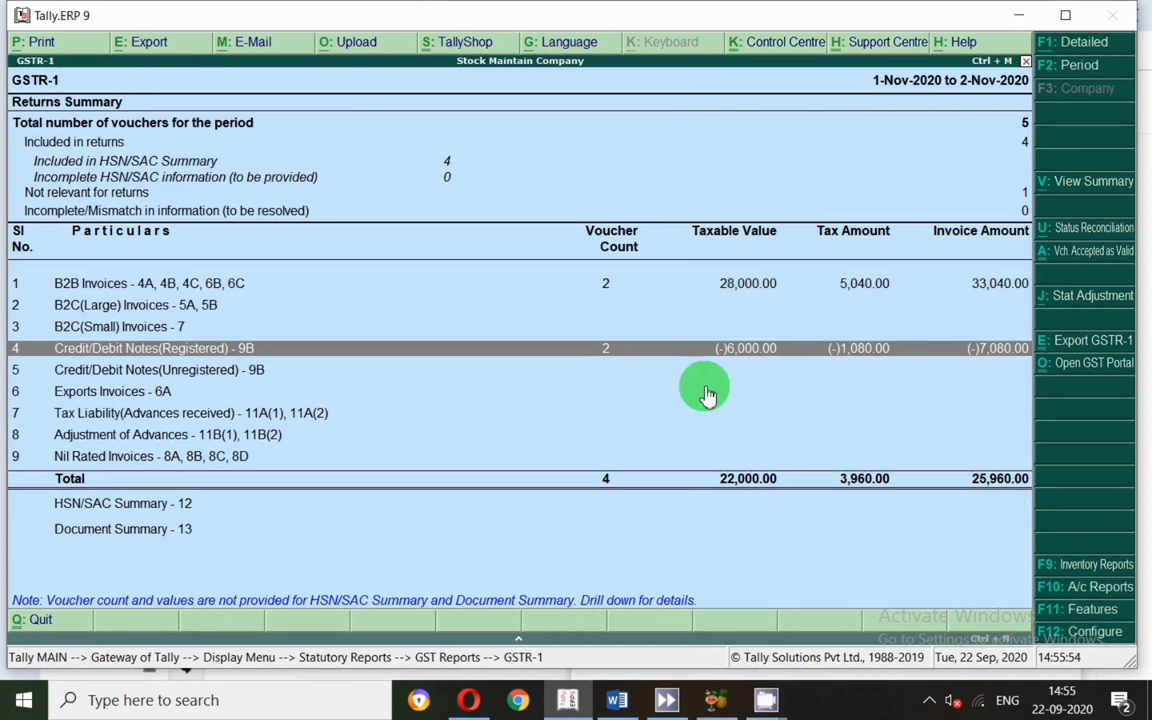
key(Return)
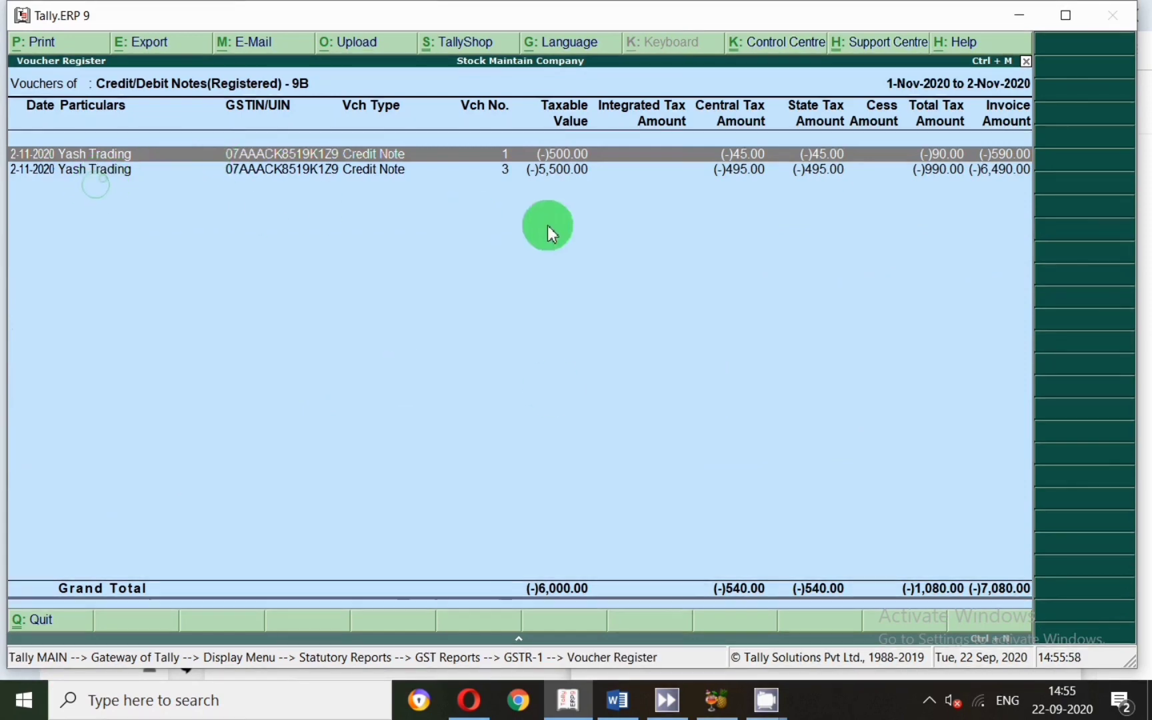
key(Escape)
key(Escape)
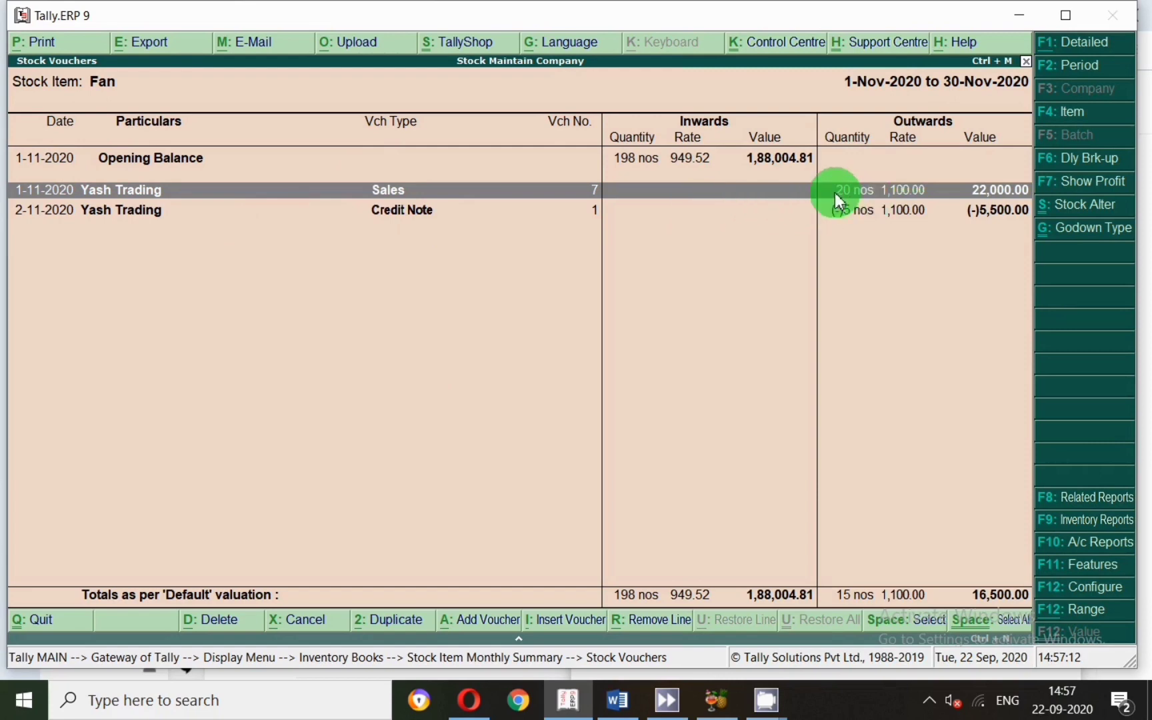
Check the 2-11-2020 Credit Note entry in the Fan stock item's November vouchers
click(839, 215)
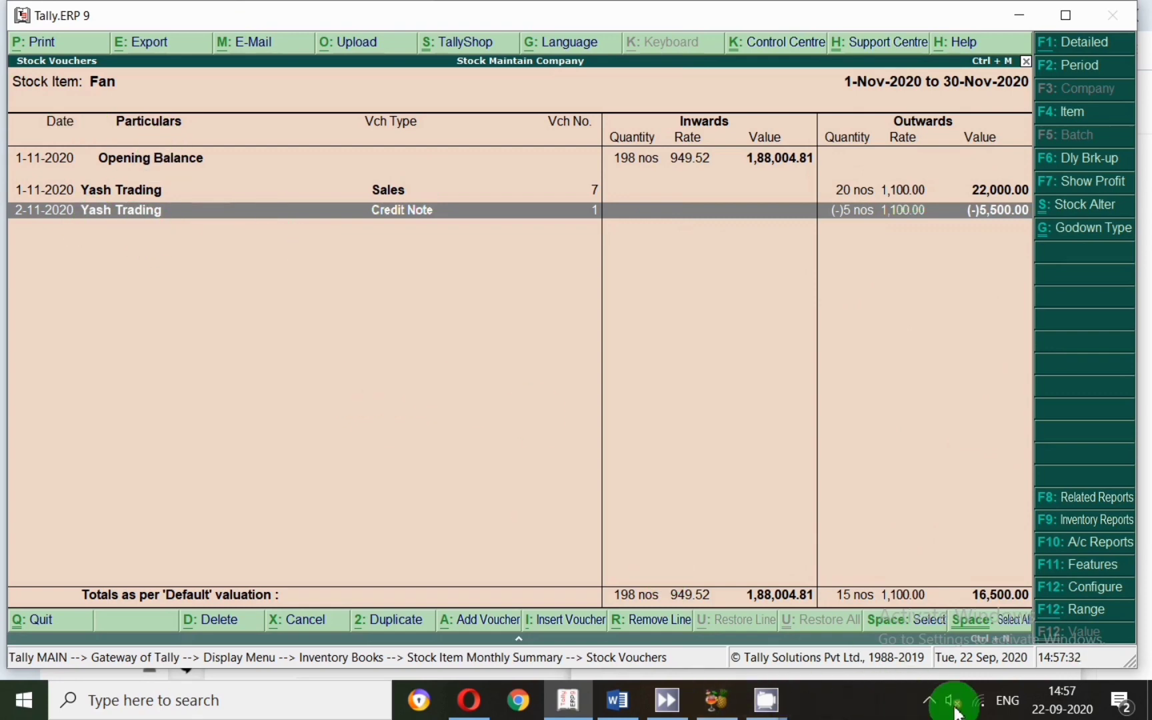
click(929, 706)
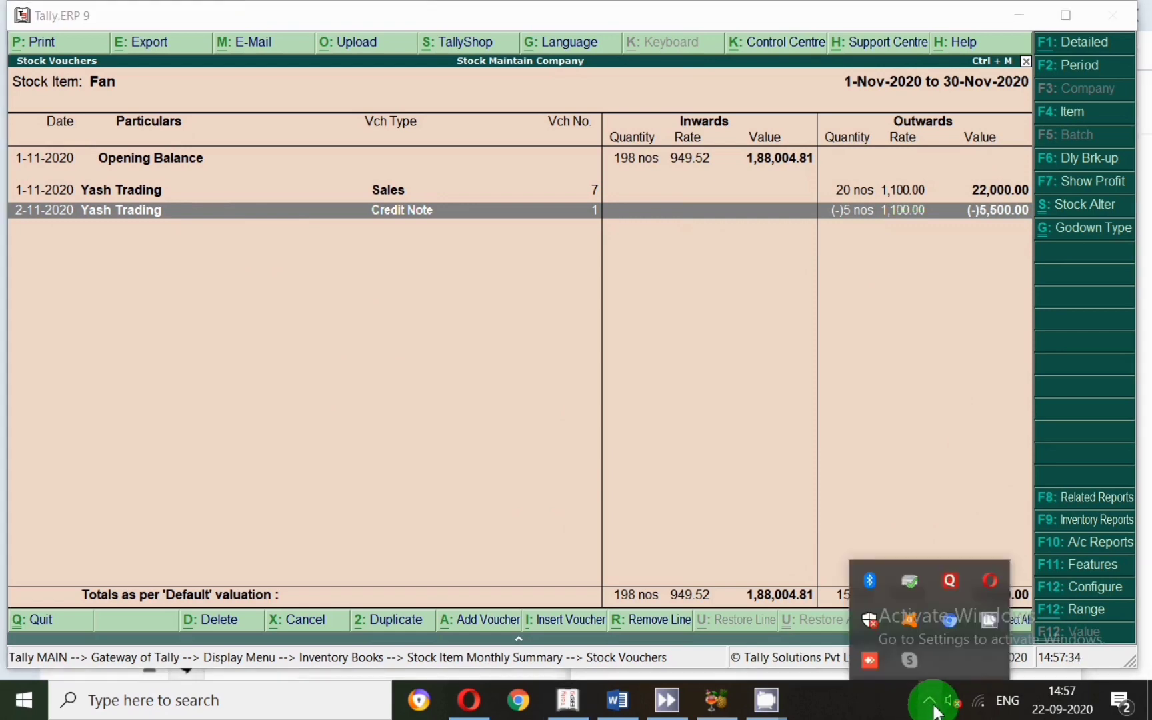
right_click(987, 618)
click(1029, 583)
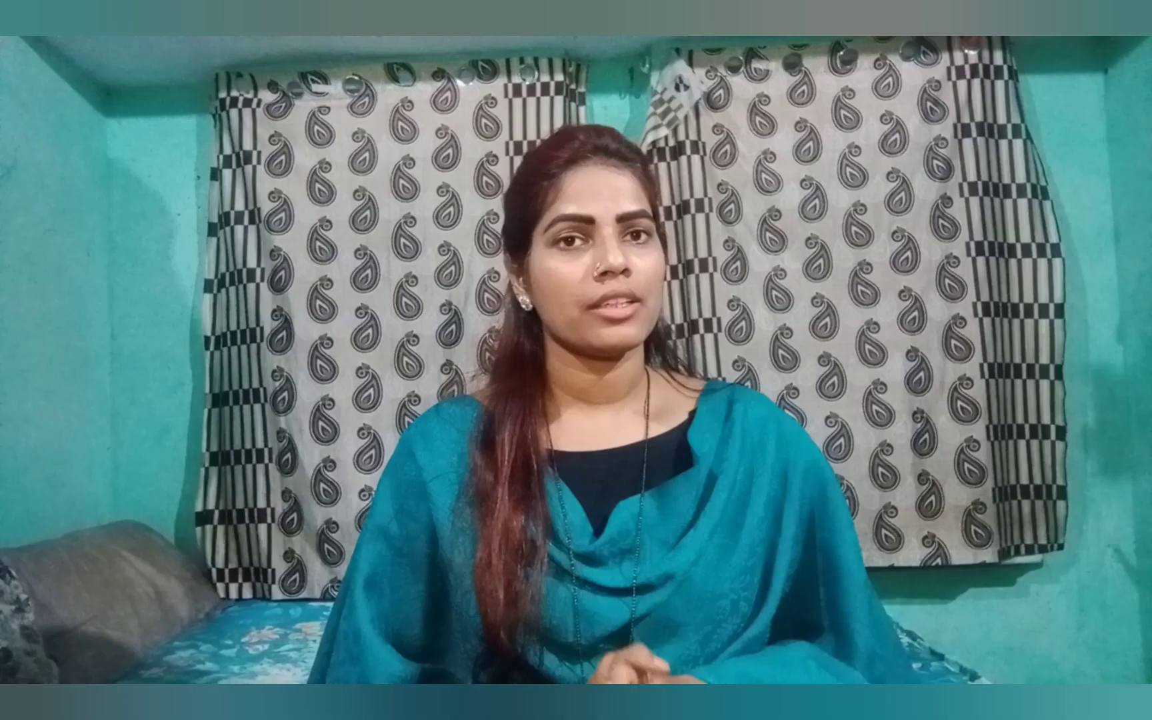